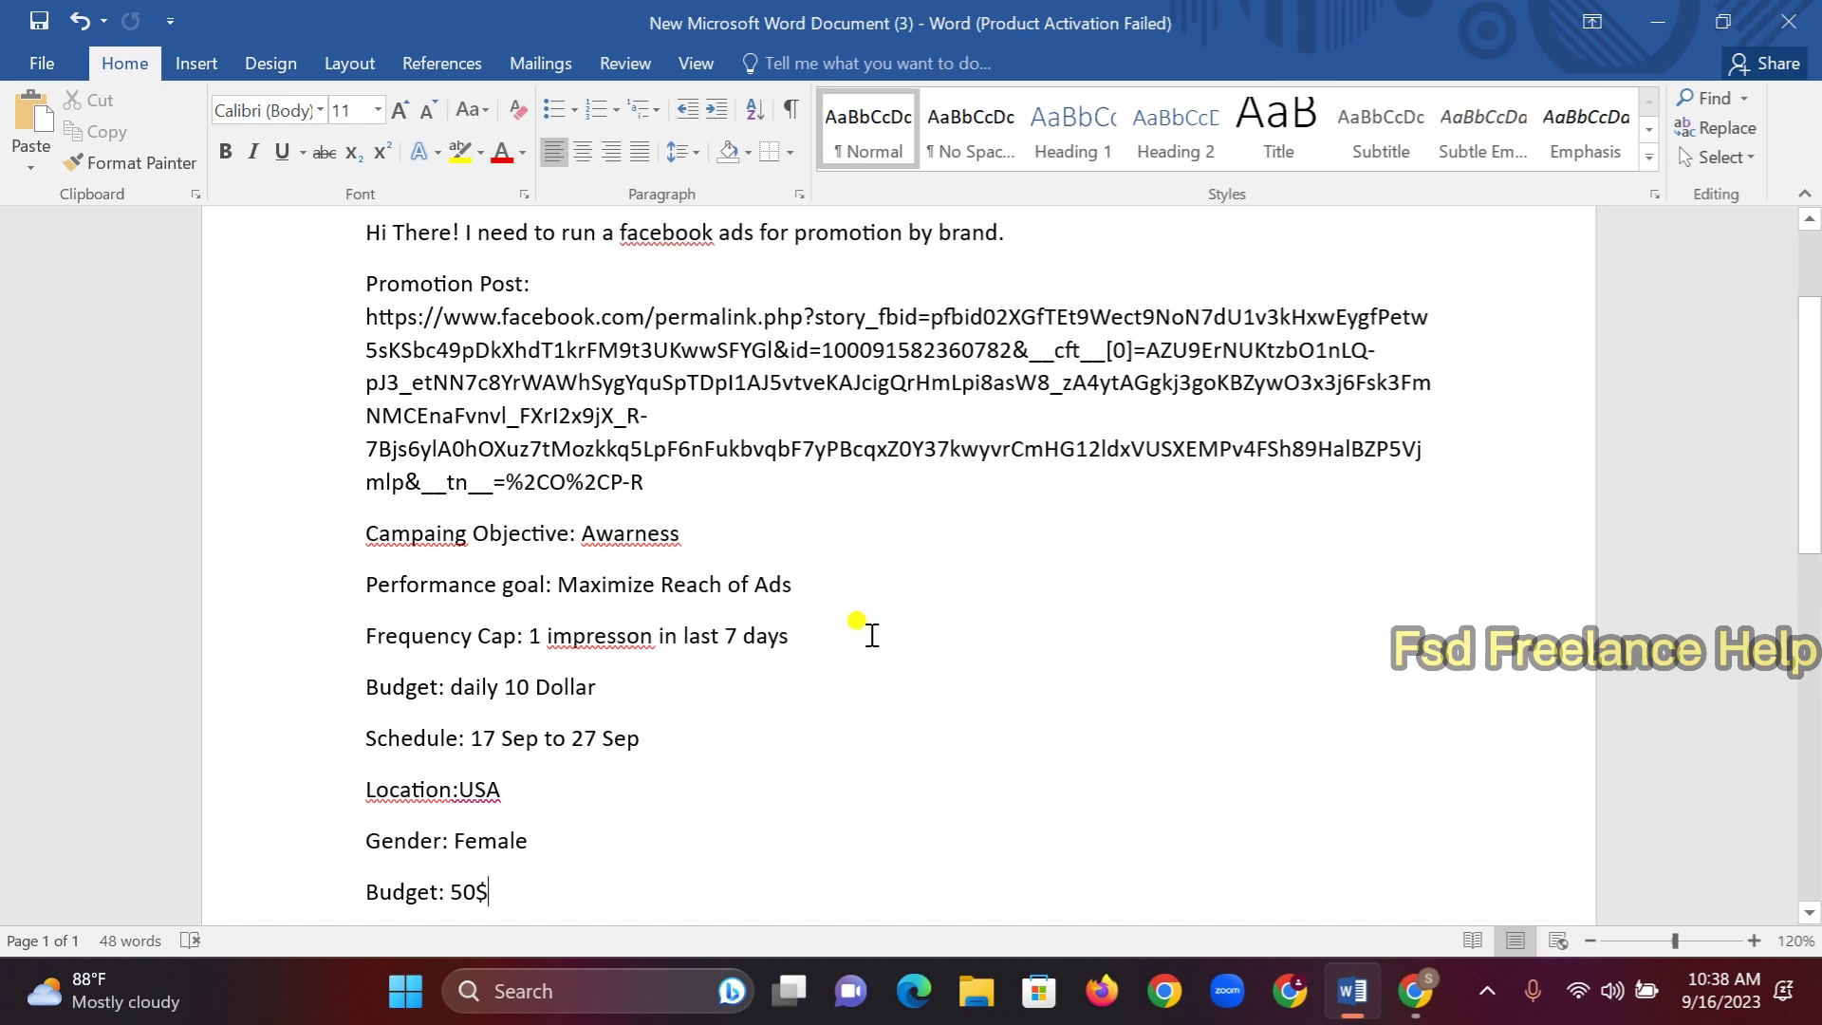
Browse the FSD Freelance Help channel's videos and playlists in Chrome, and review the campaign brief in Word
{"action": "scroll", "coordinate": [871, 635], "scroll_direction": "up", "scroll_amount": 1}
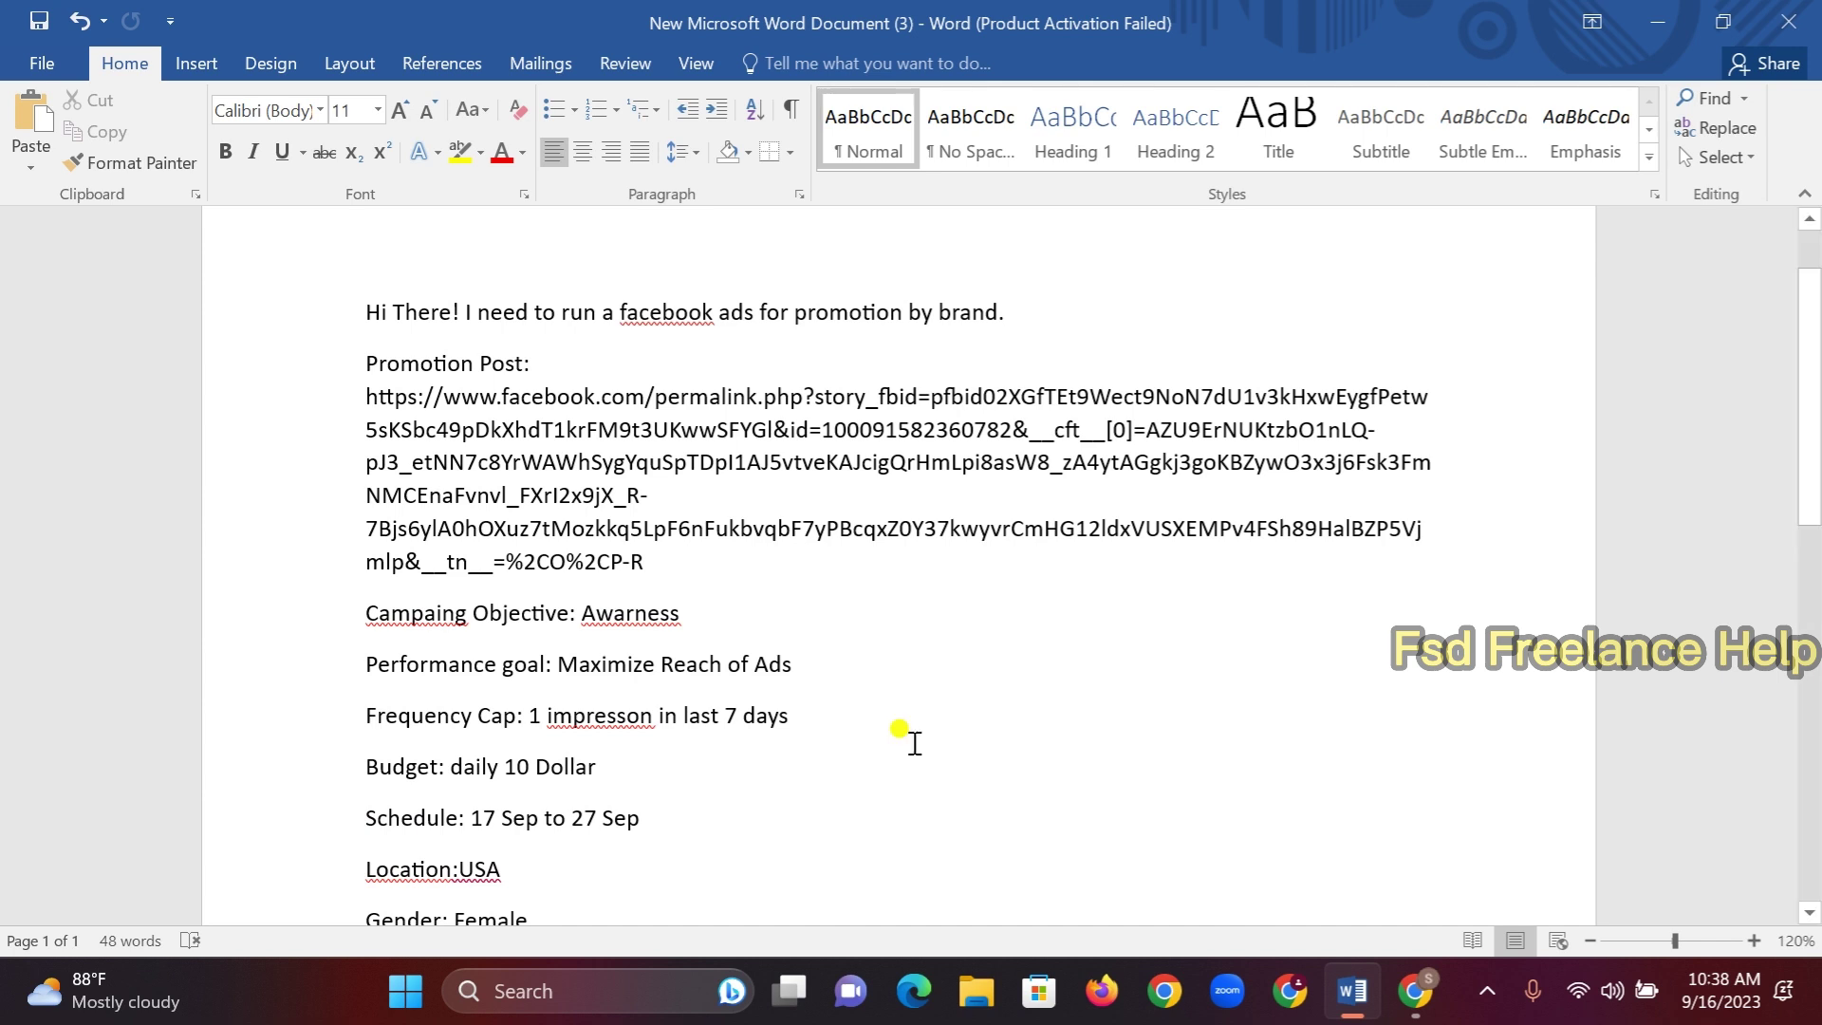
{"action": "left_click", "coordinate": [1414, 990]}
{"action": "scroll", "coordinate": [886, 586], "scroll_direction": "down", "scroll_amount": 3}
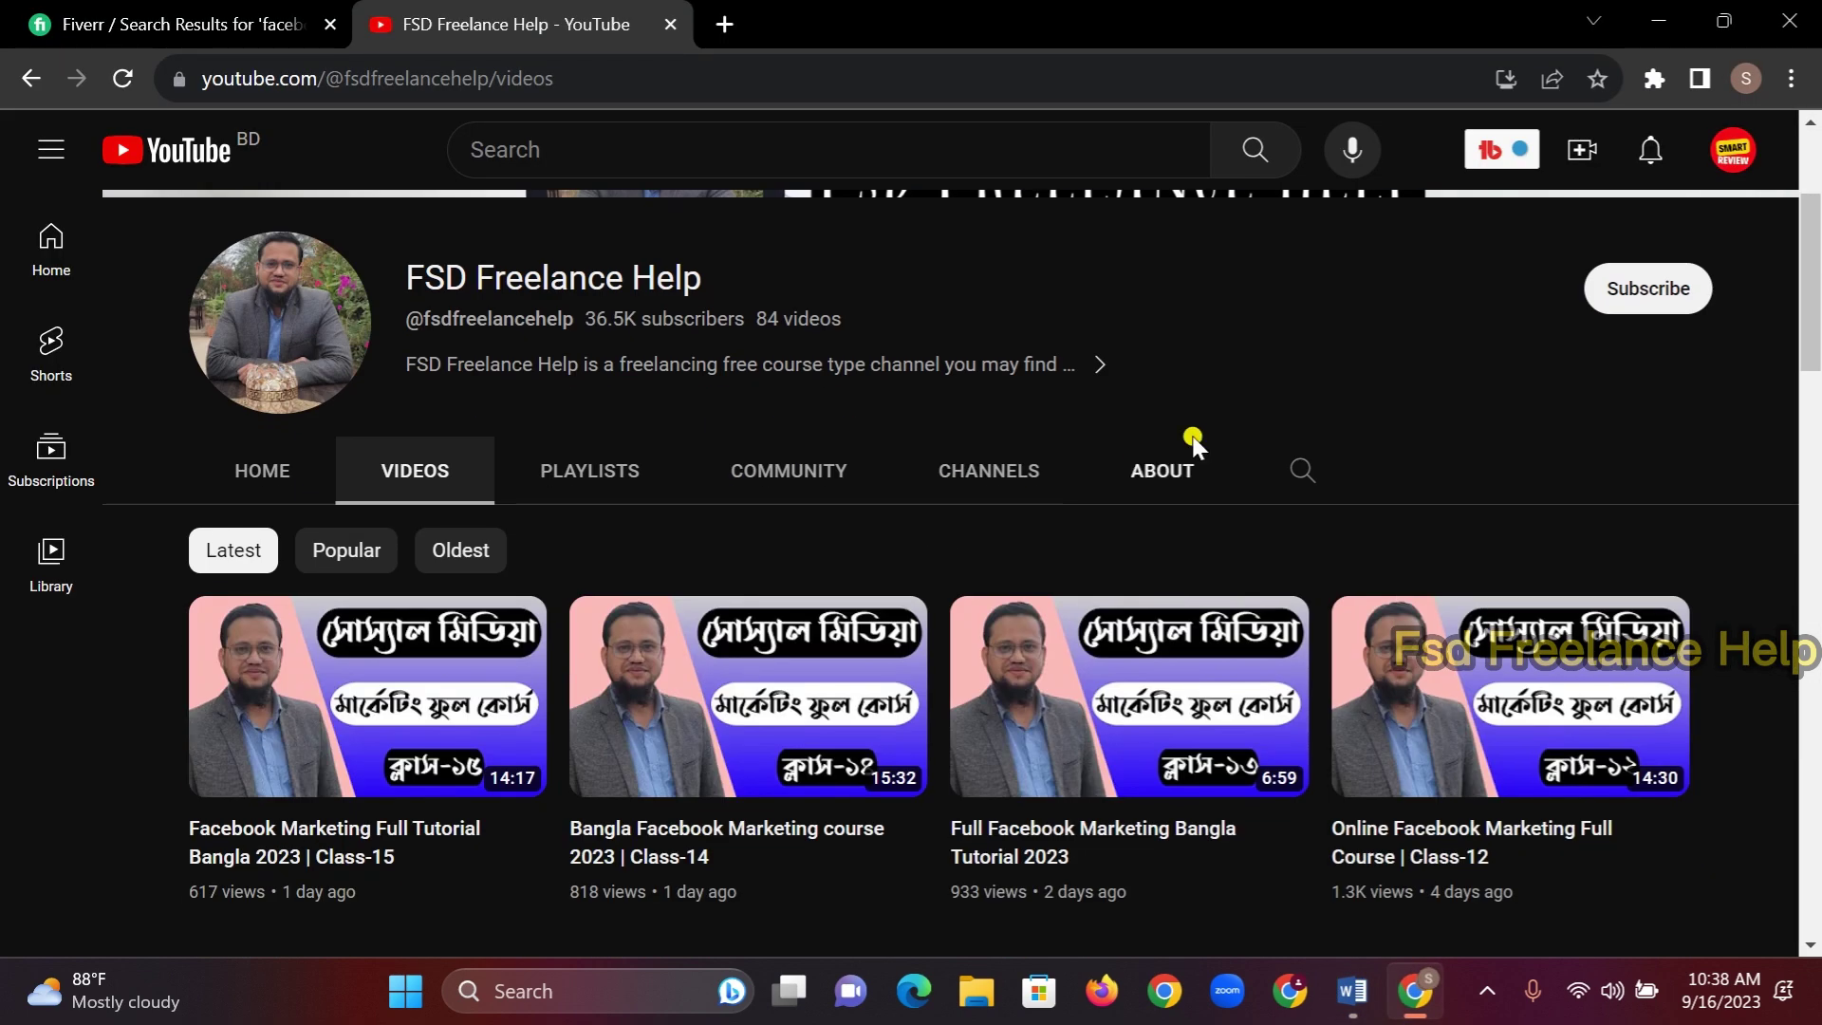
{"action": "scroll", "coordinate": [733, 456], "scroll_direction": "up", "scroll_amount": 3}
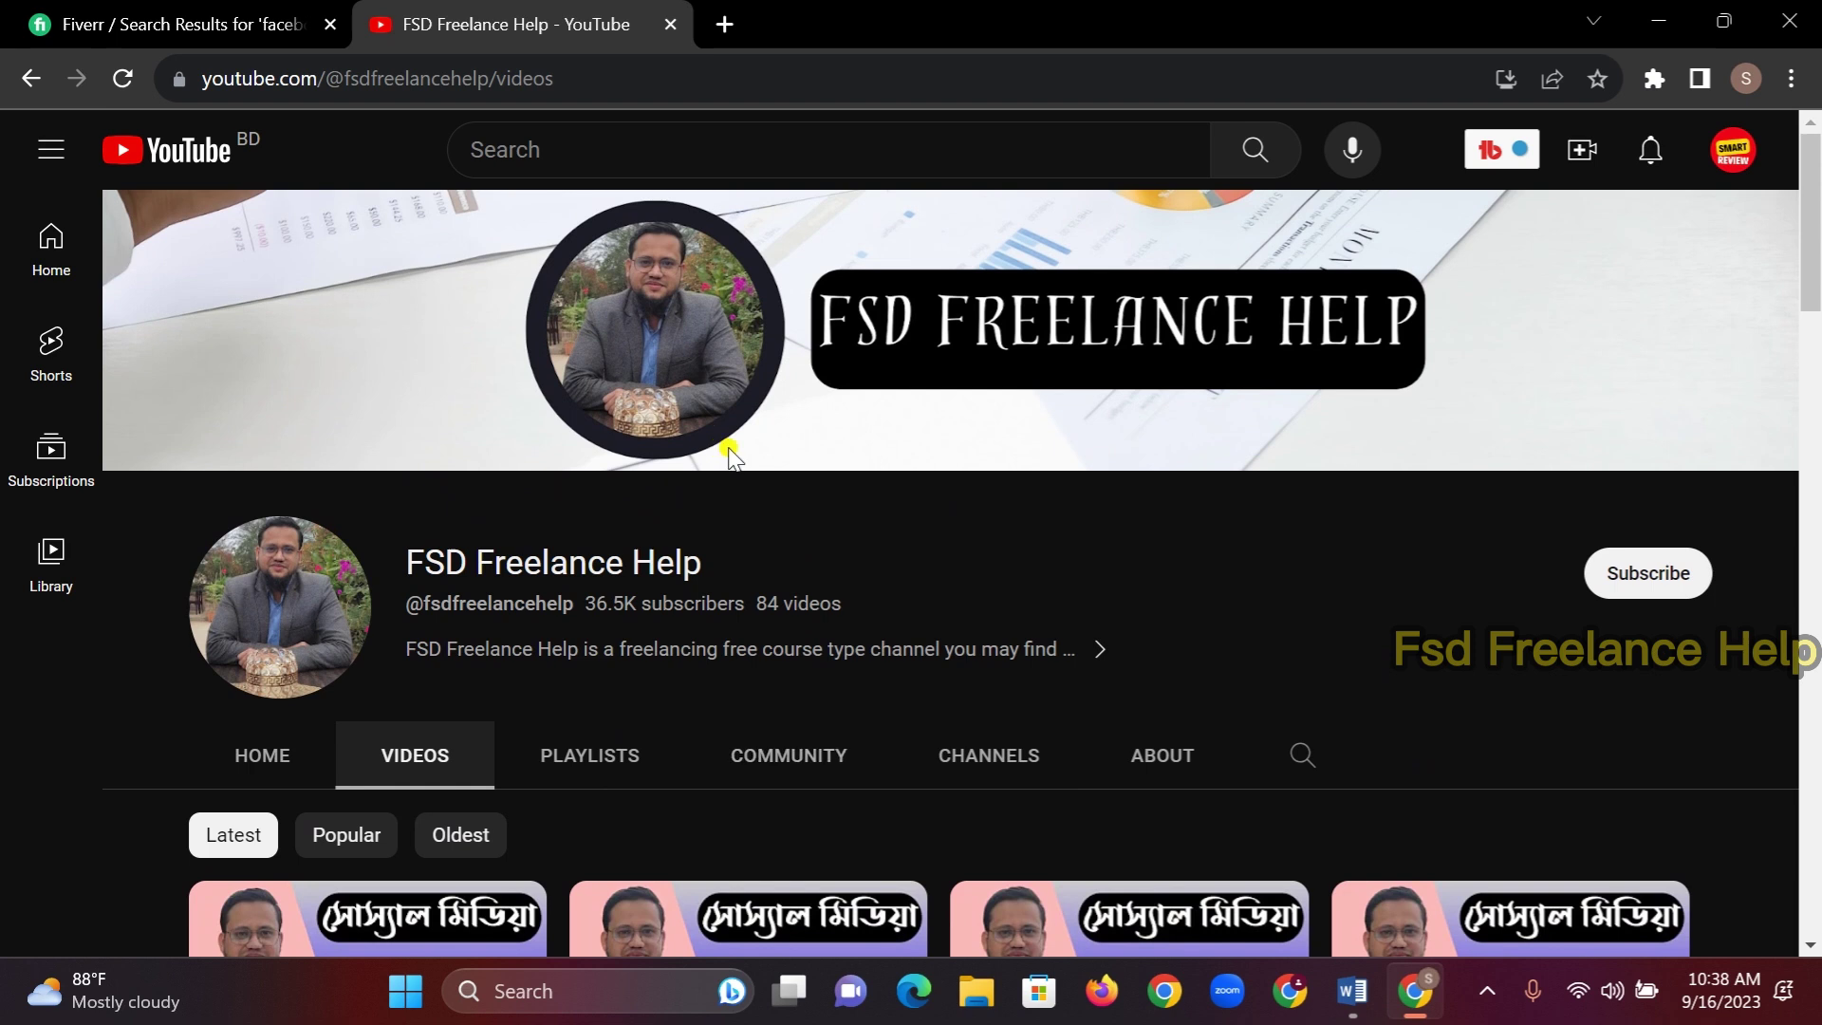
{"action": "left_click", "coordinate": [574, 757]}
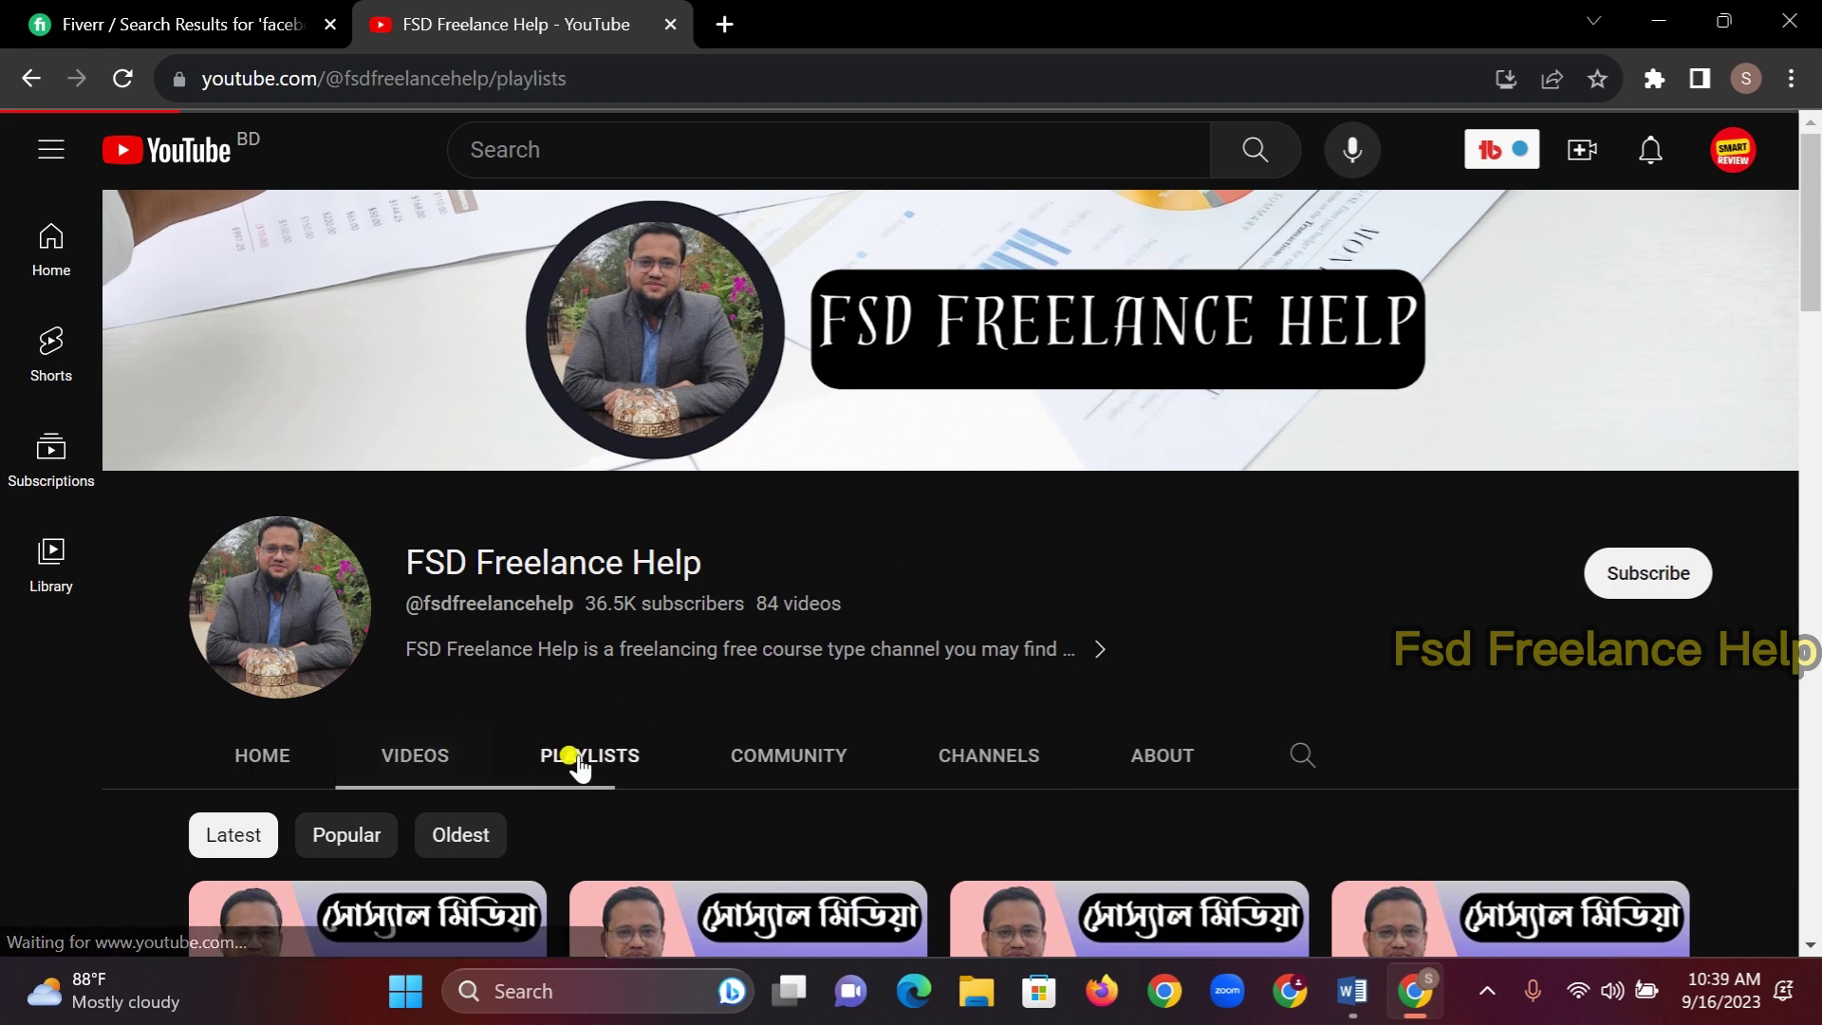
{"action": "scroll", "coordinate": [1160, 717], "scroll_direction": "down", "scroll_amount": 4}
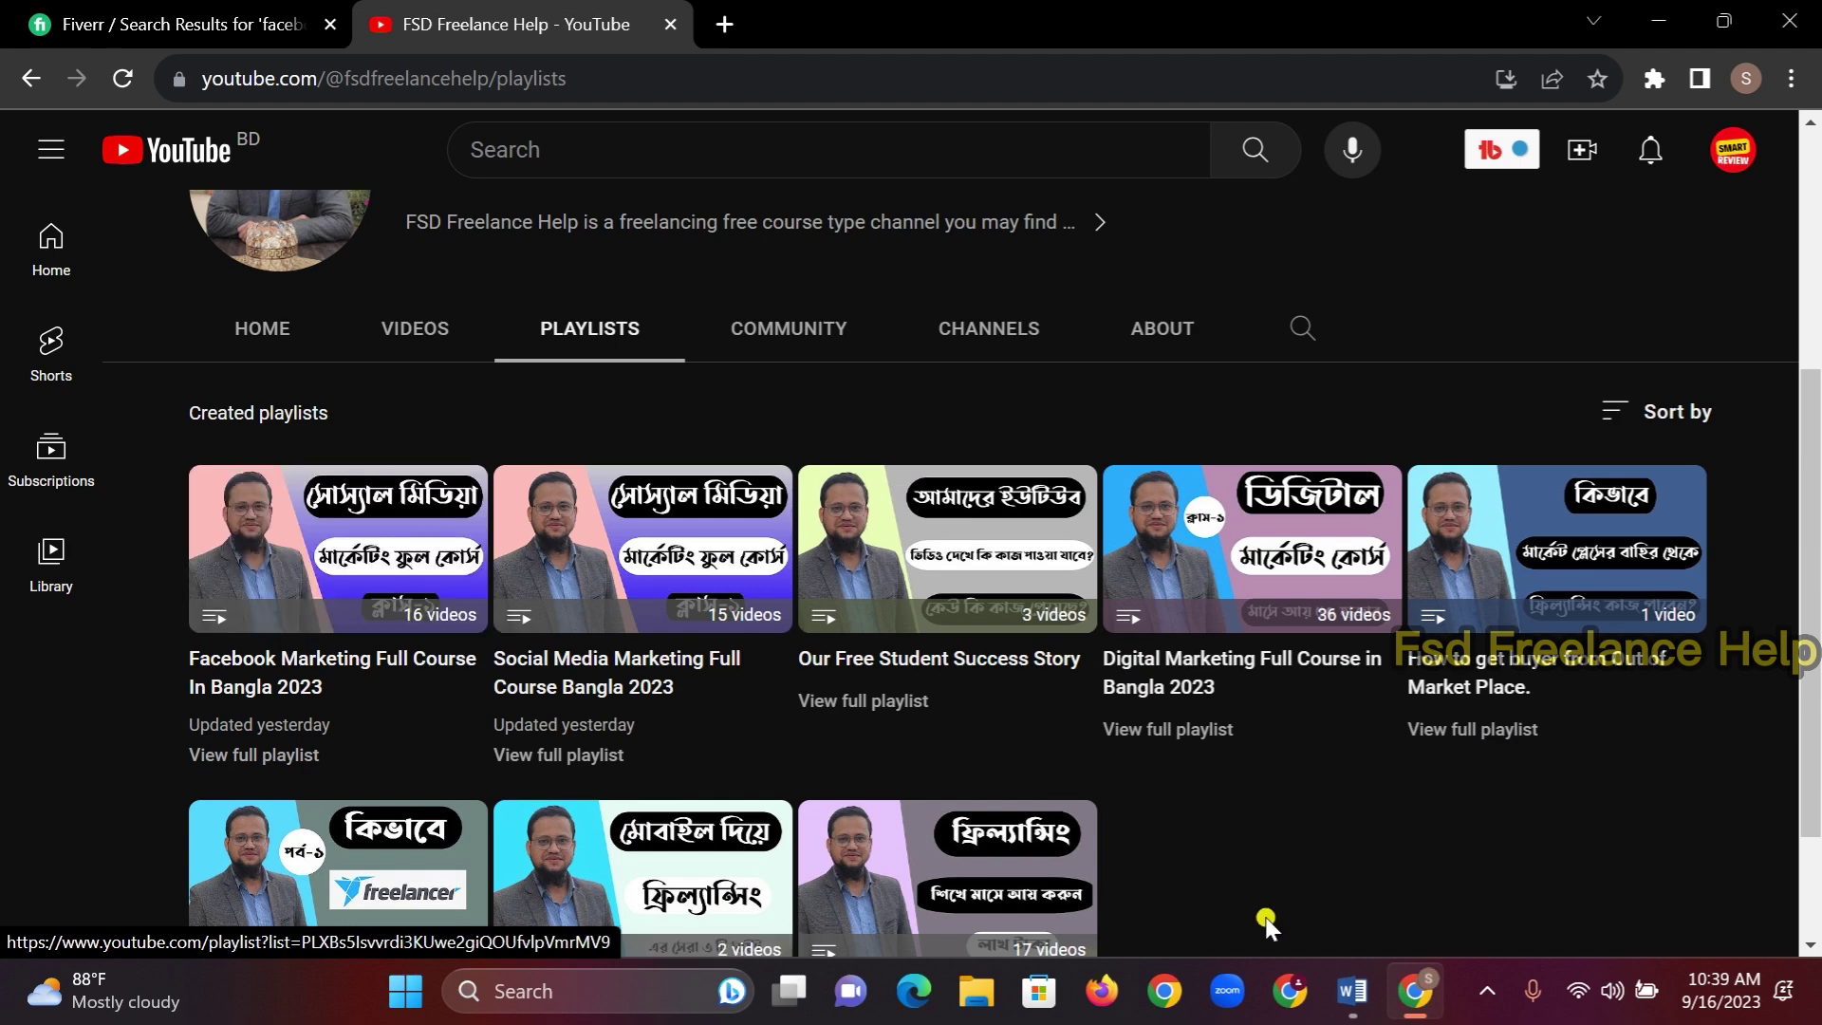
{"action": "left_click", "coordinate": [1352, 991]}
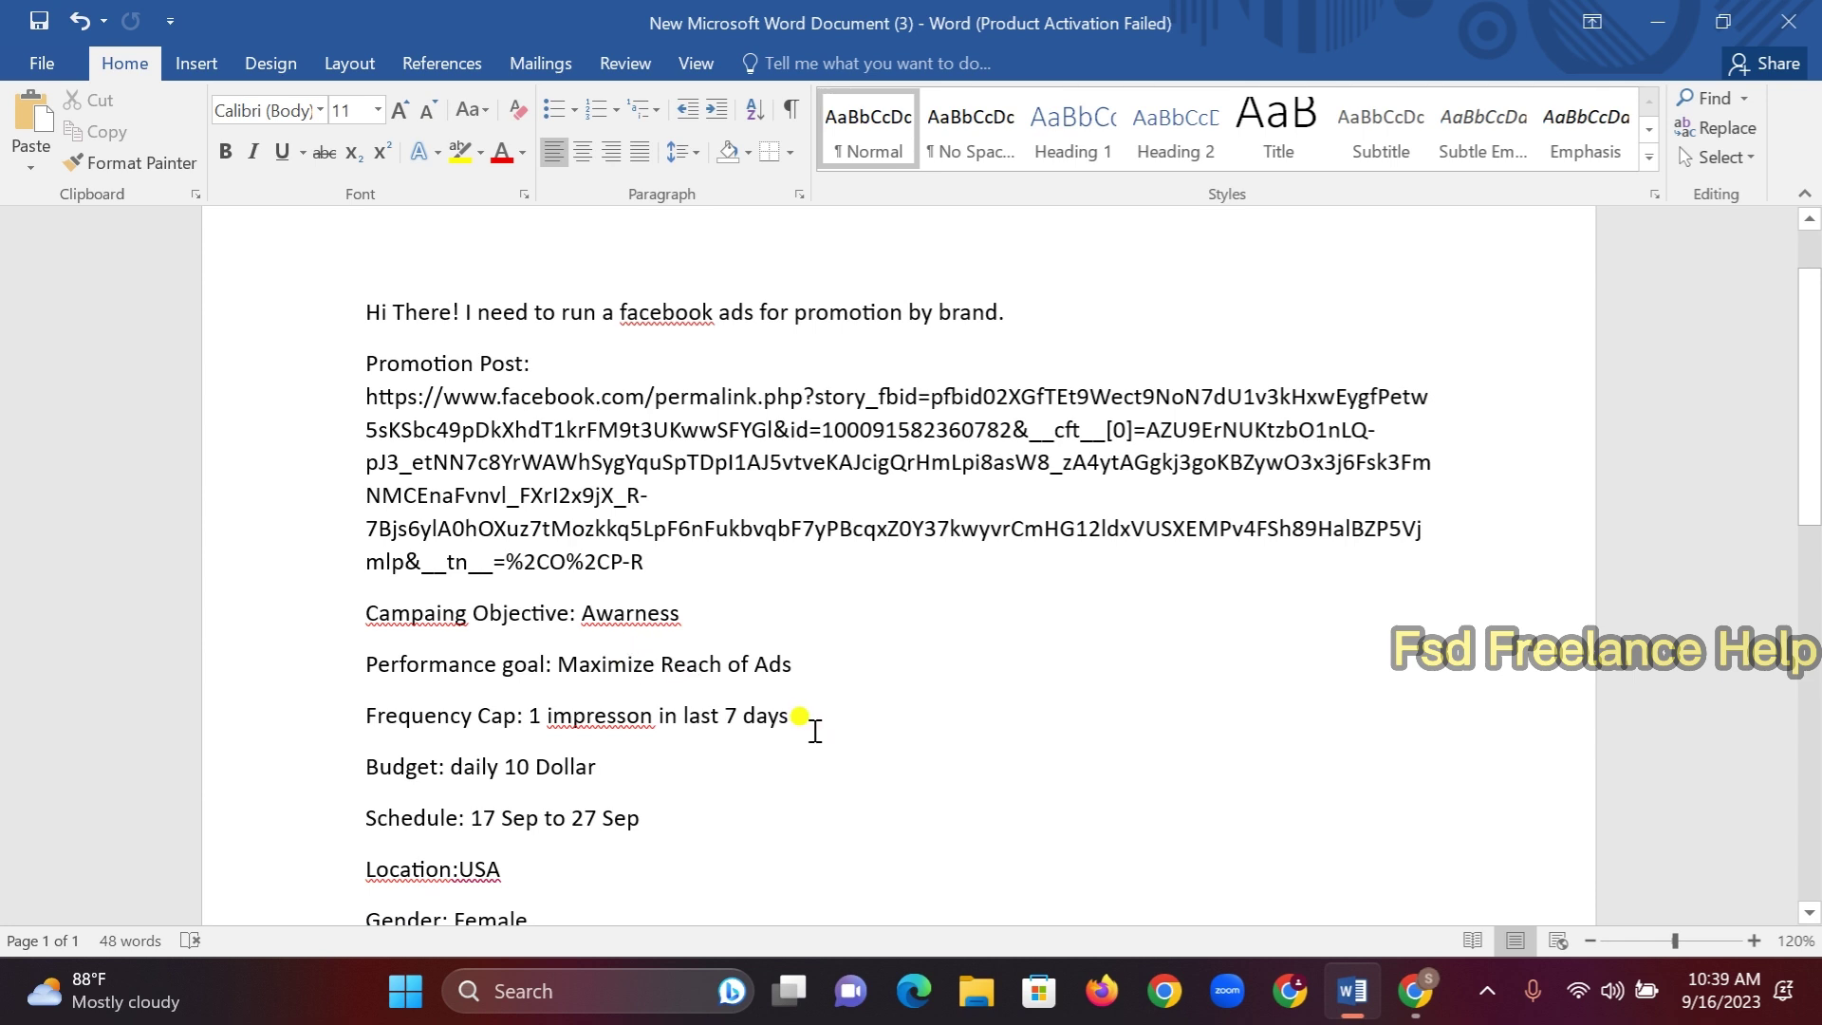
{"action": "scroll", "coordinate": [814, 731], "scroll_direction": "down", "scroll_amount": 3}
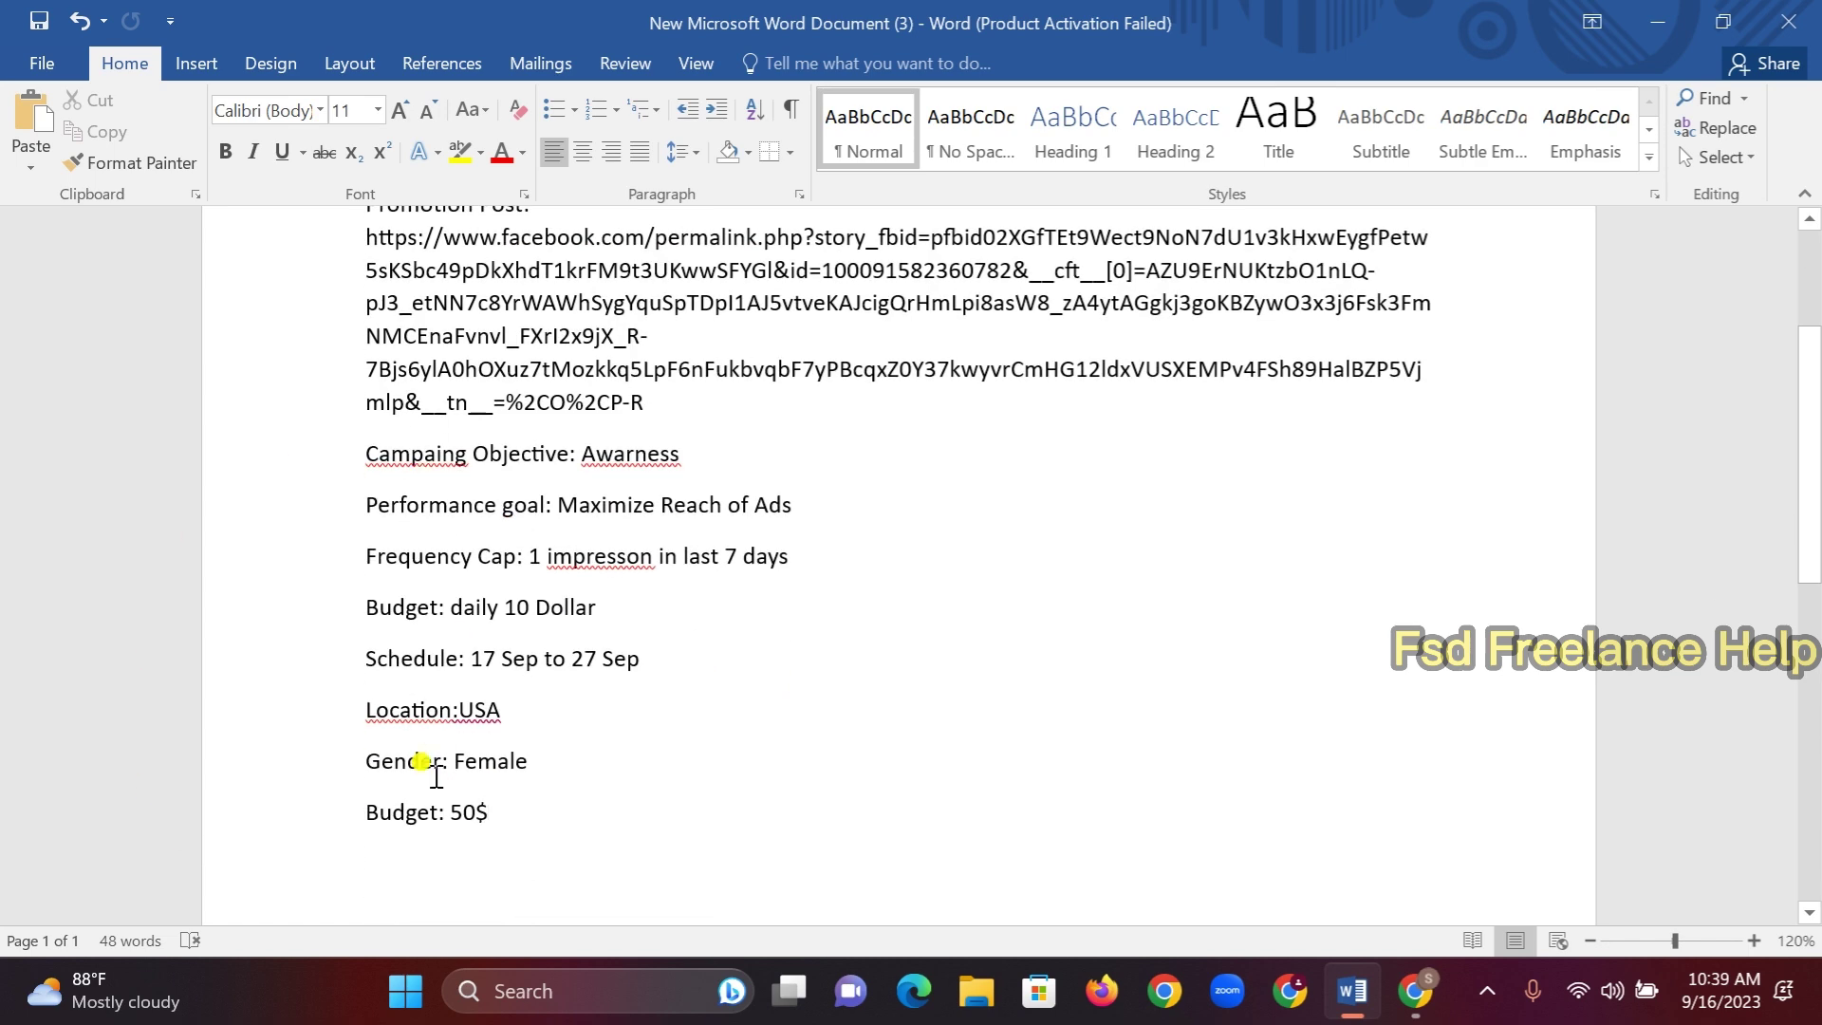
Switch to Firefox and search the web for "facebook ads manager"
{"action": "left_click", "coordinate": [1100, 991]}
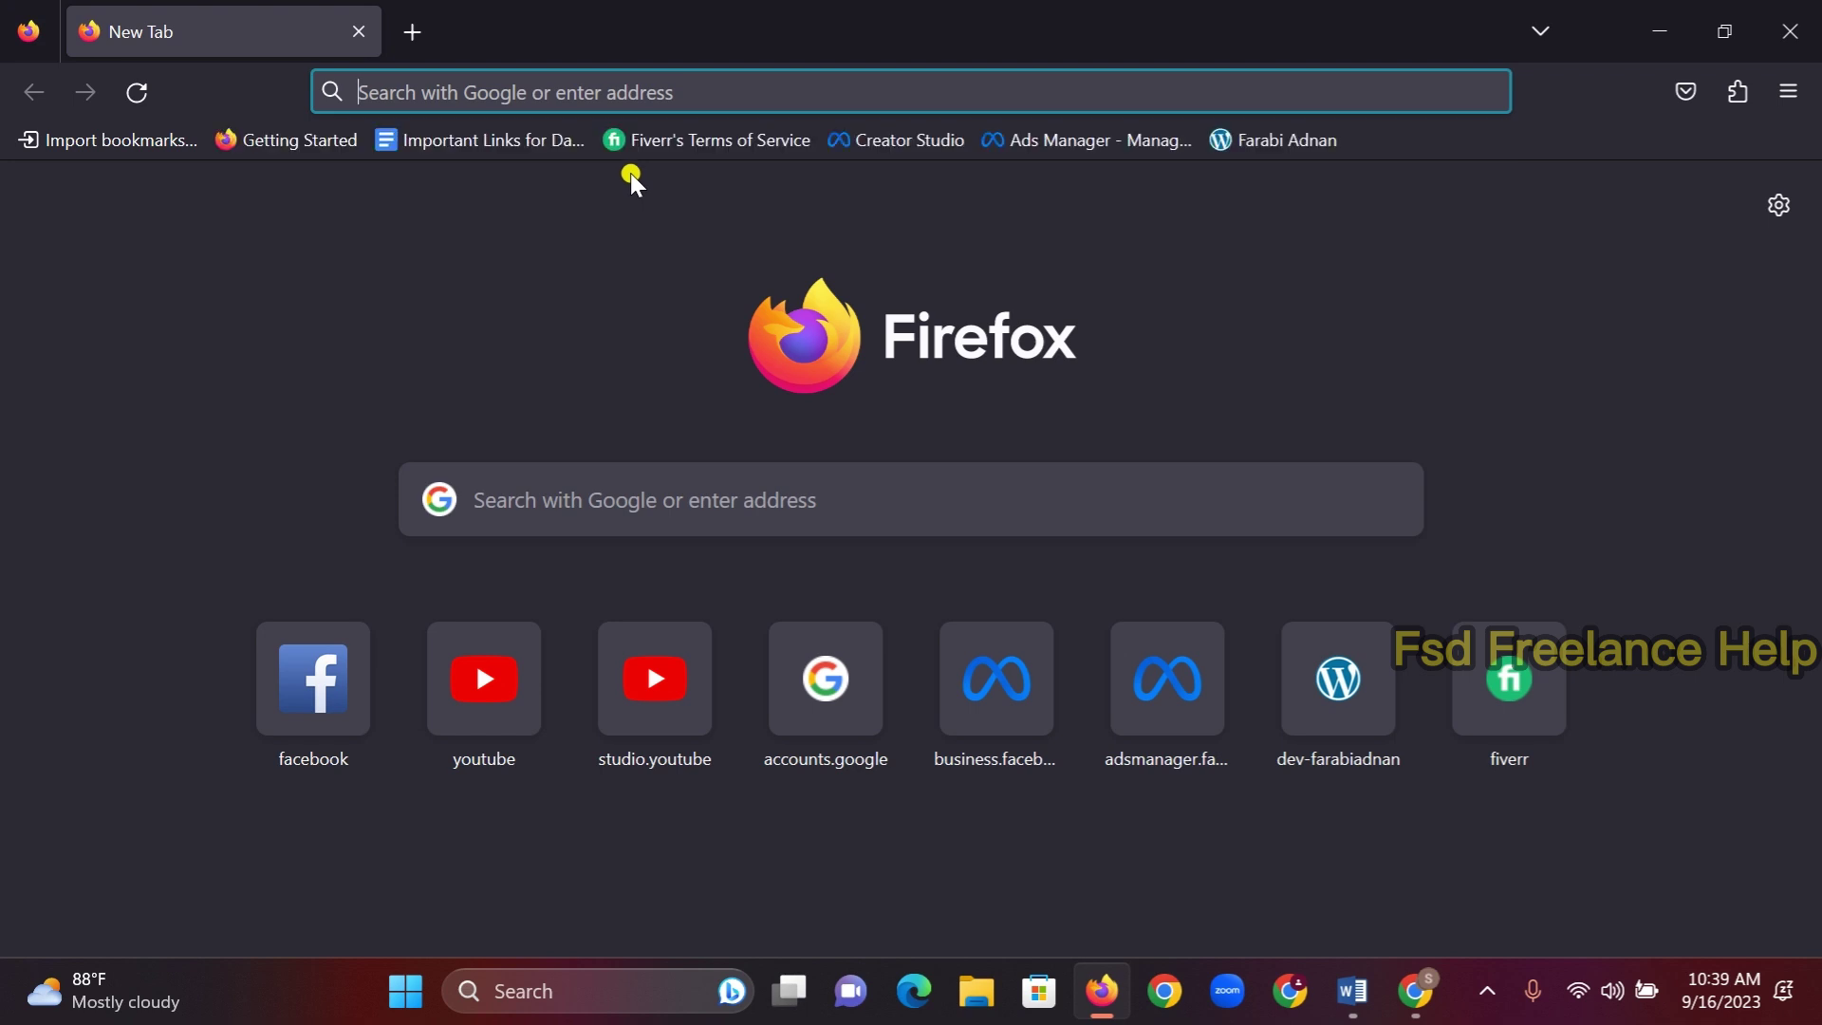
{"action": "type", "text": "fac"}
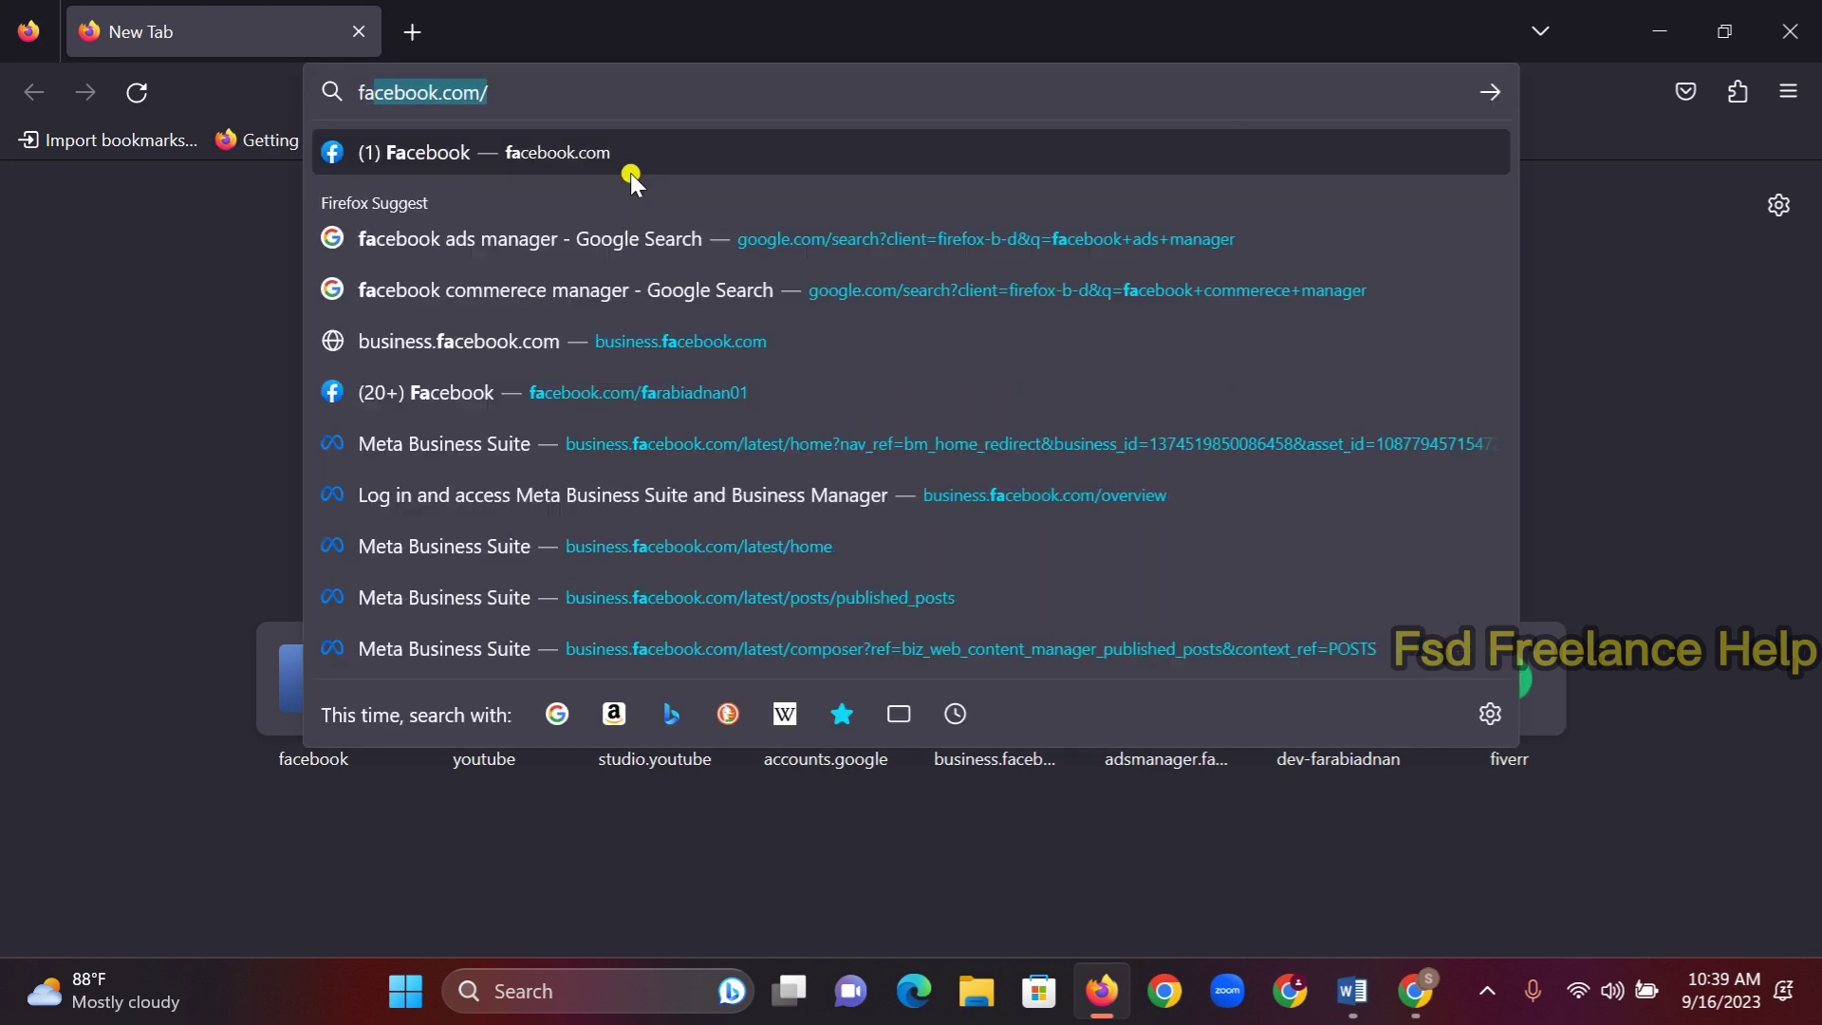
{"action": "type", "text": "ebook ad"}
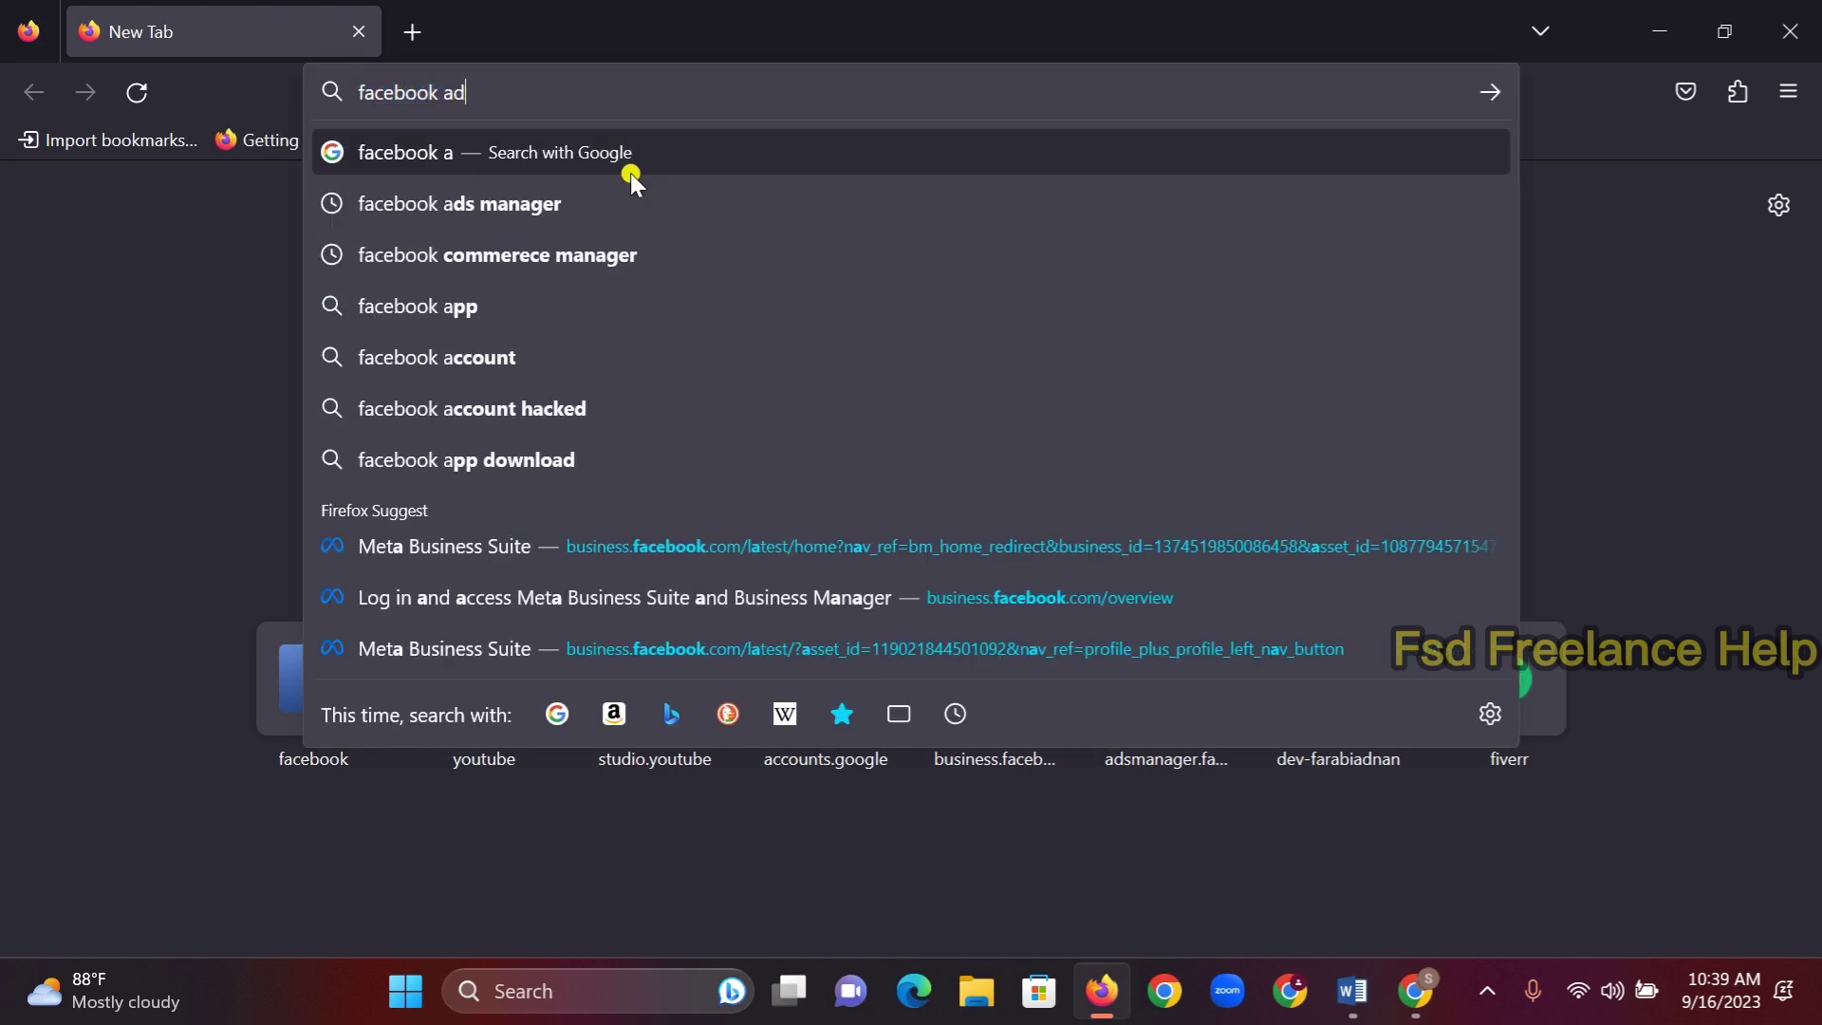
{"action": "type", "text": "s man"}
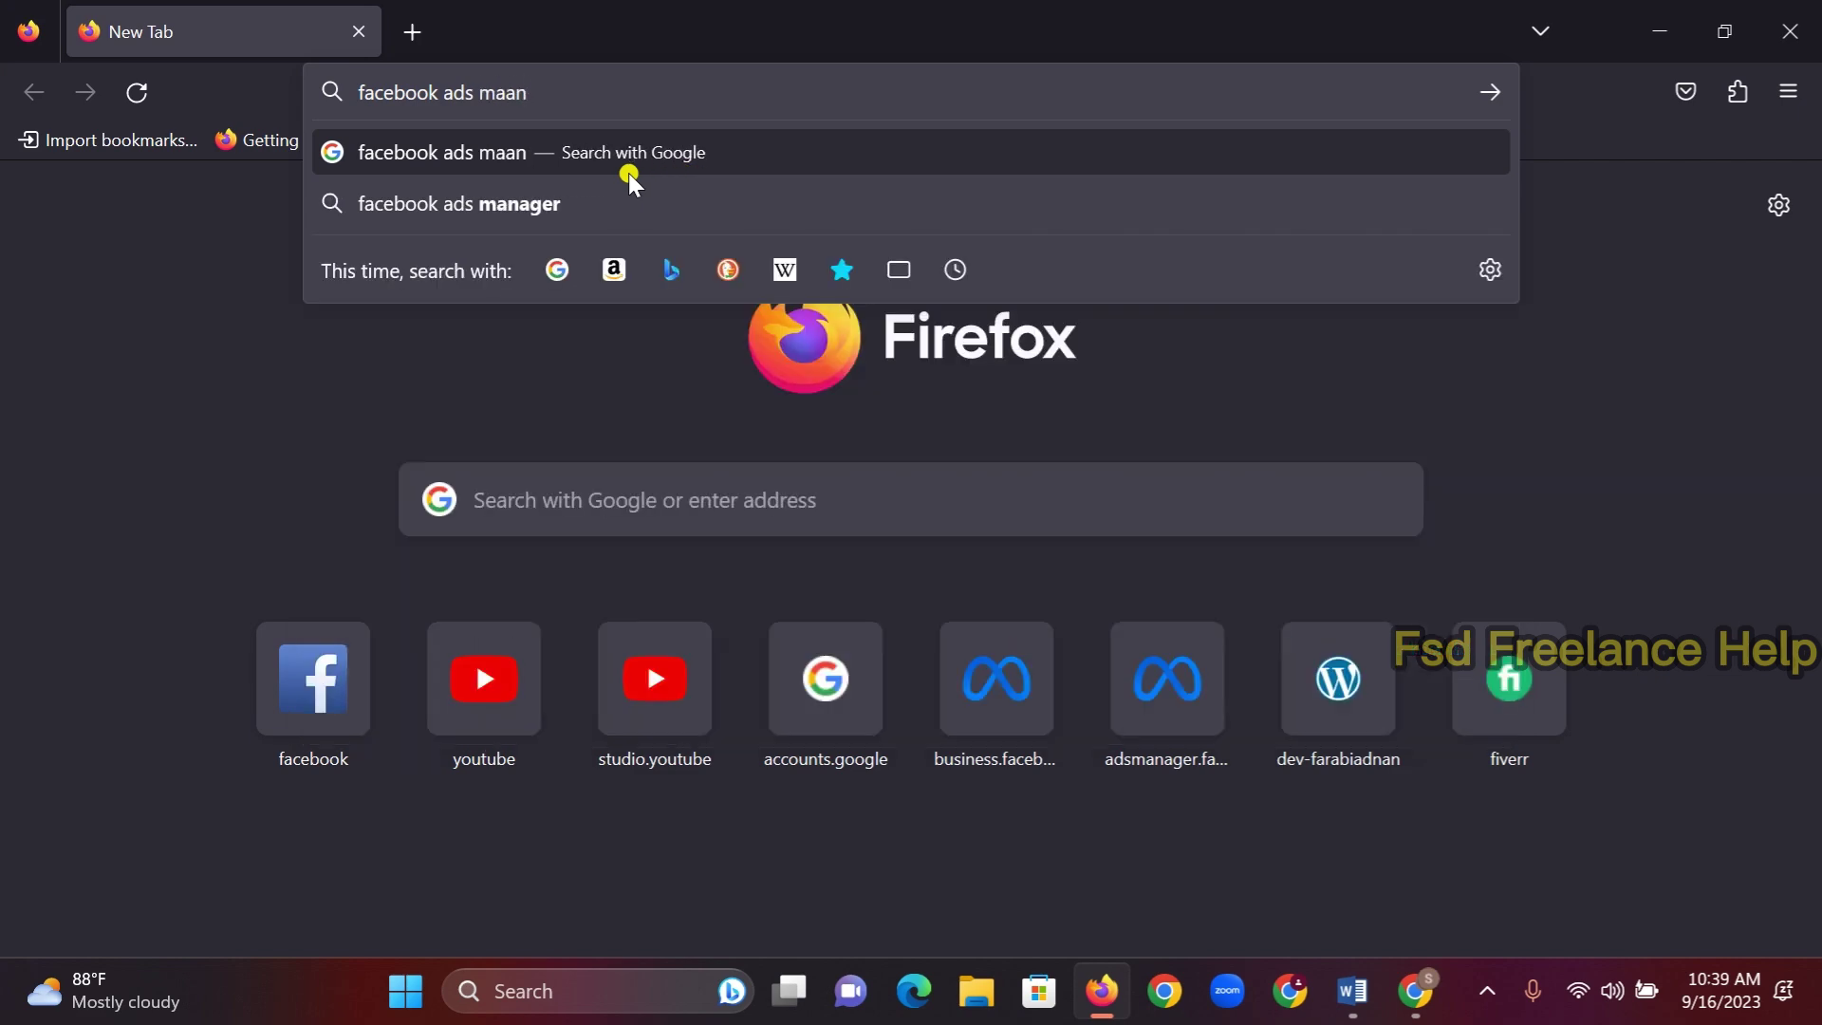
{"action": "type", "text": "ager"}
{"action": "key", "text": "Return"}
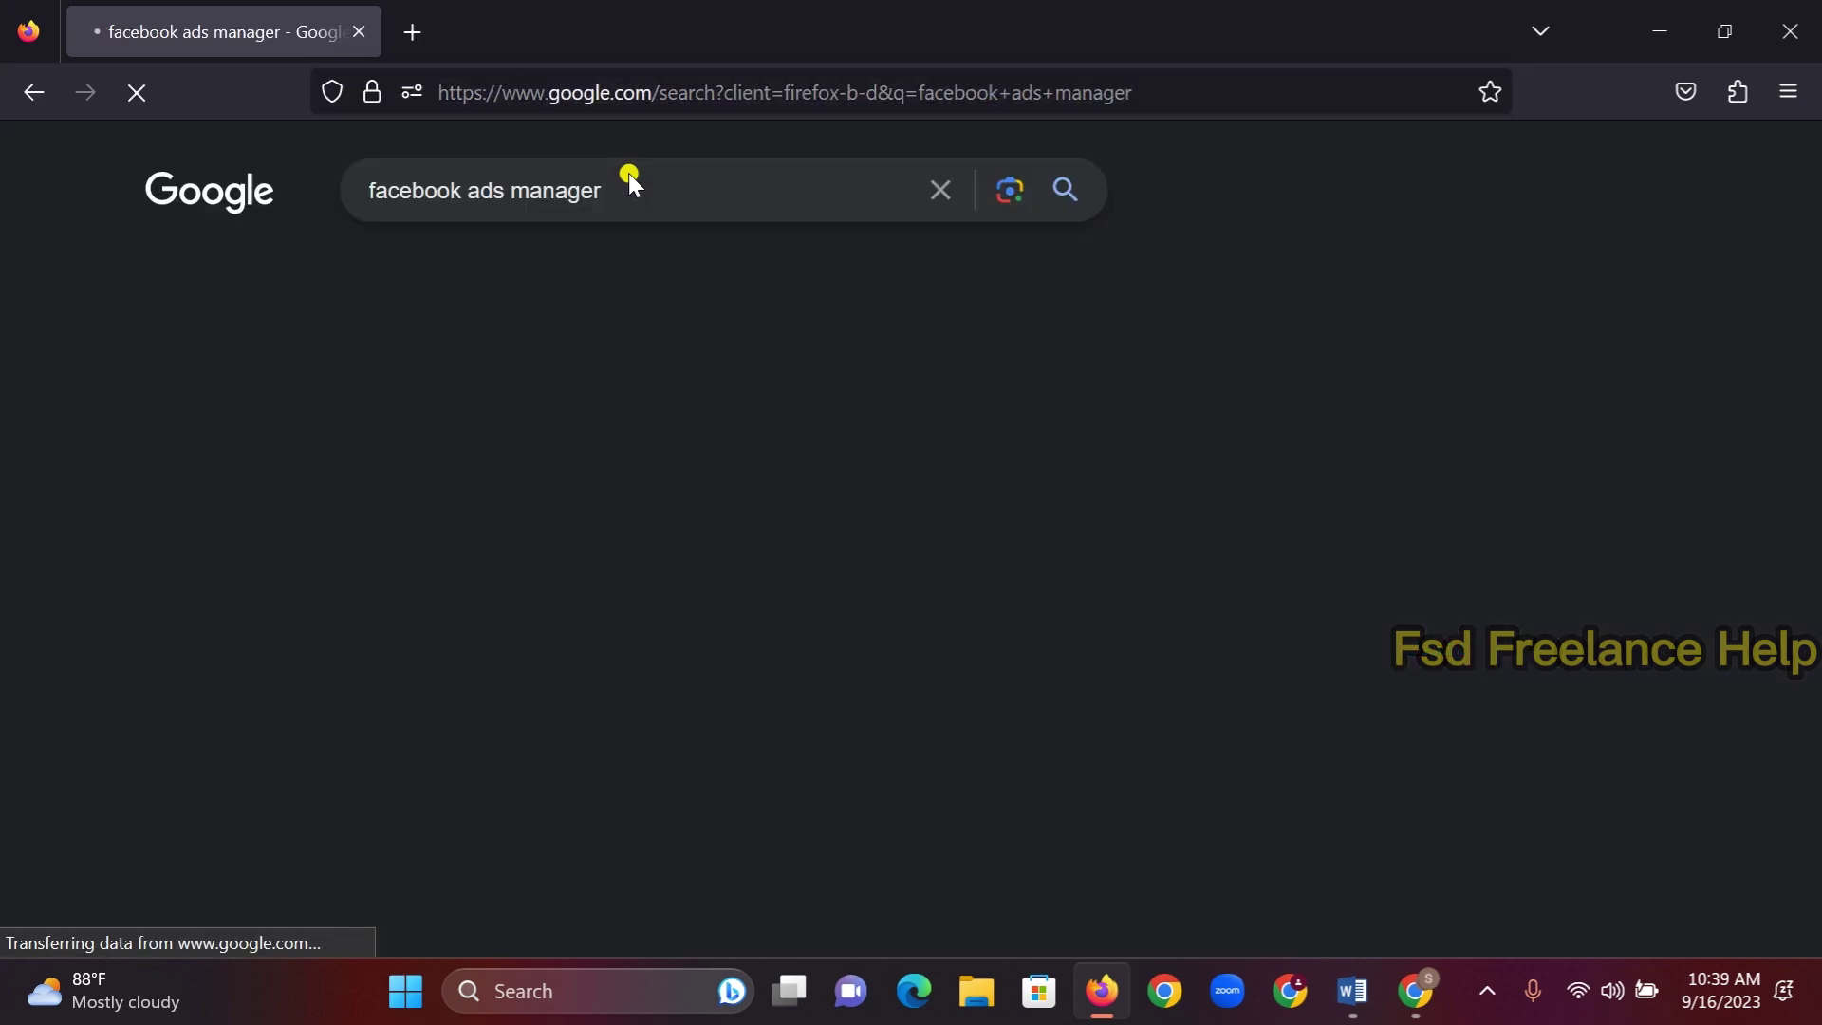
Open the "Ads Management for Facebook, Instagram" search result and continue from its page to Ads Manager
{"action": "scroll", "coordinate": [427, 472], "scroll_direction": "down", "scroll_amount": 5}
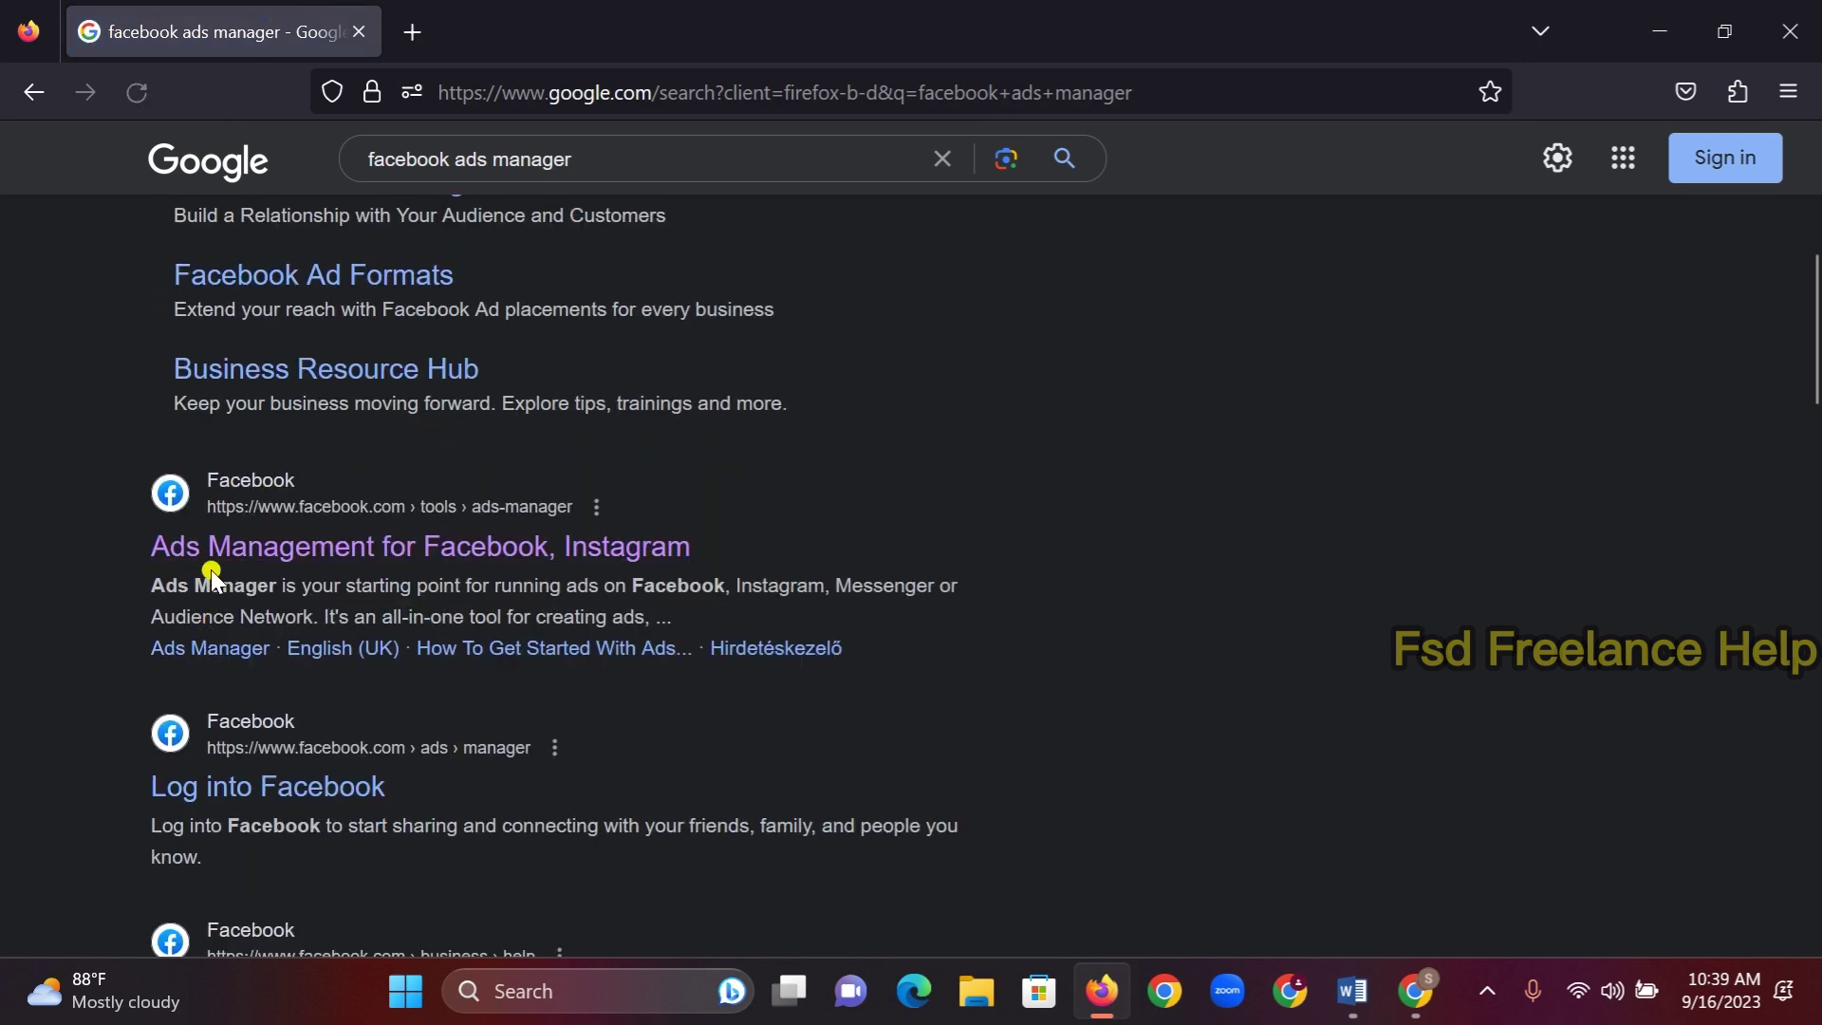
{"action": "left_click", "coordinate": [435, 551]}
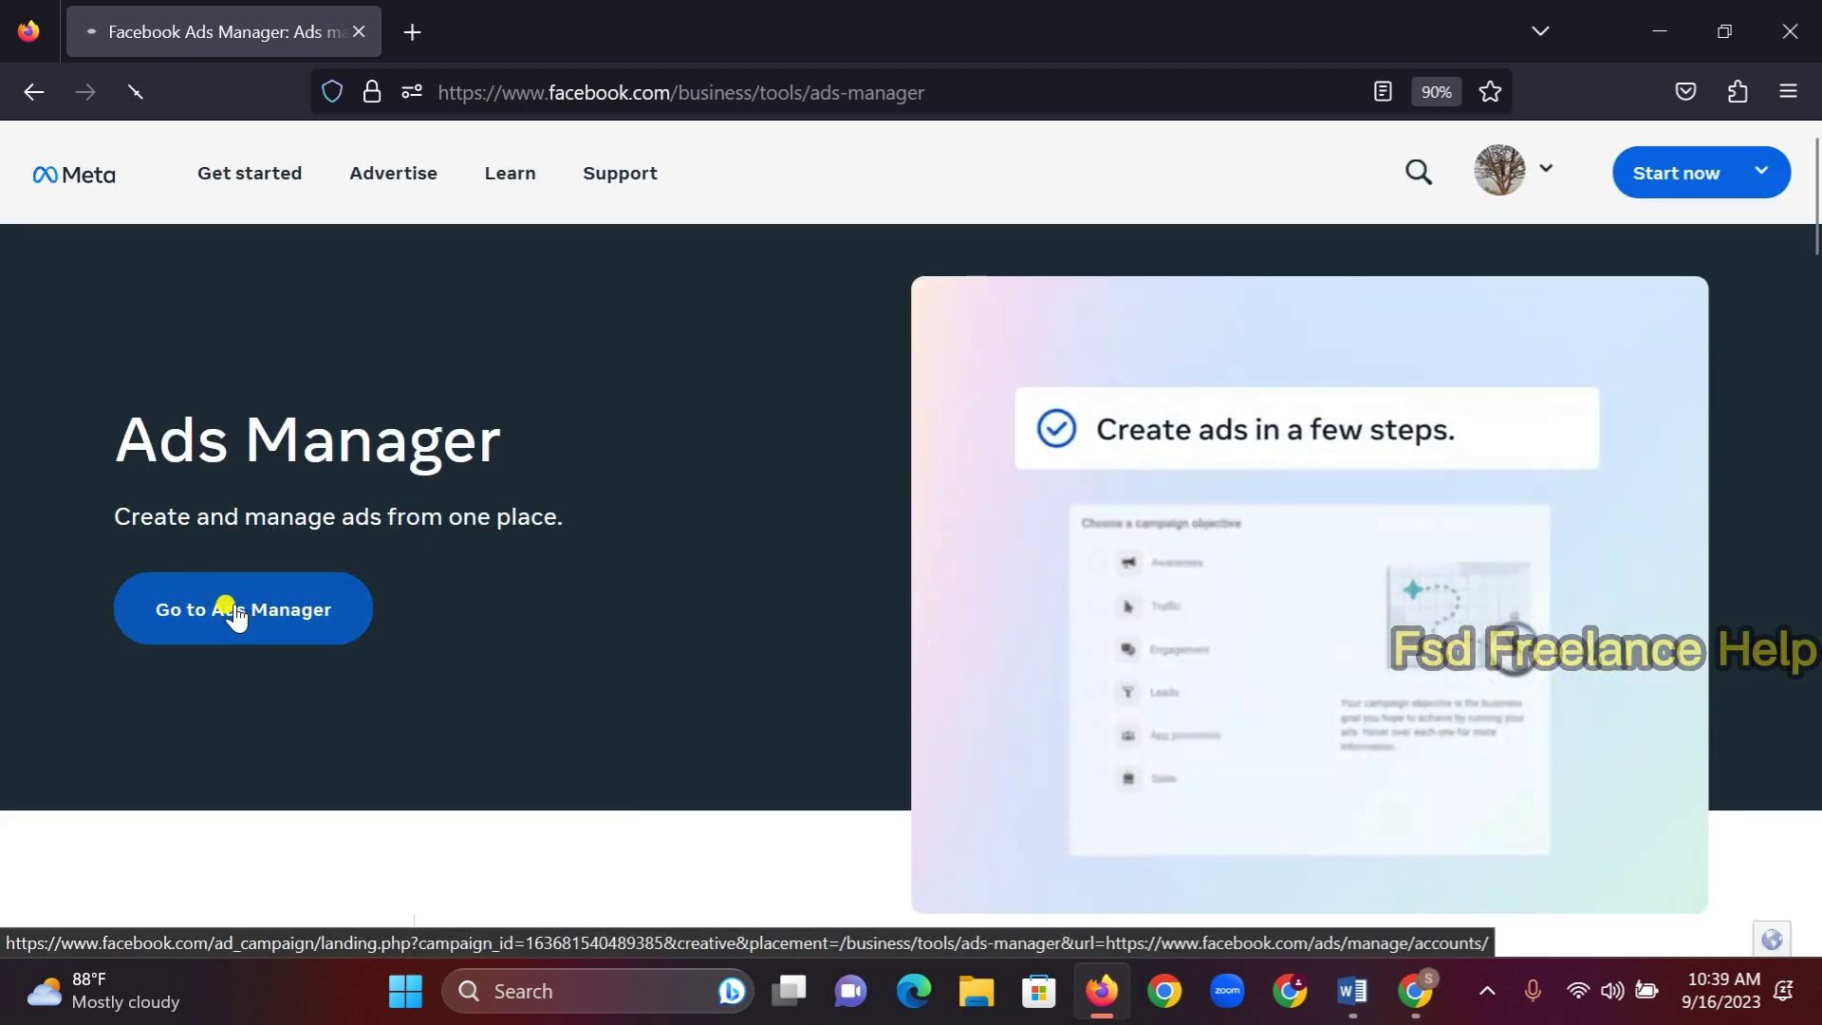
{"action": "left_click", "coordinate": [234, 609]}
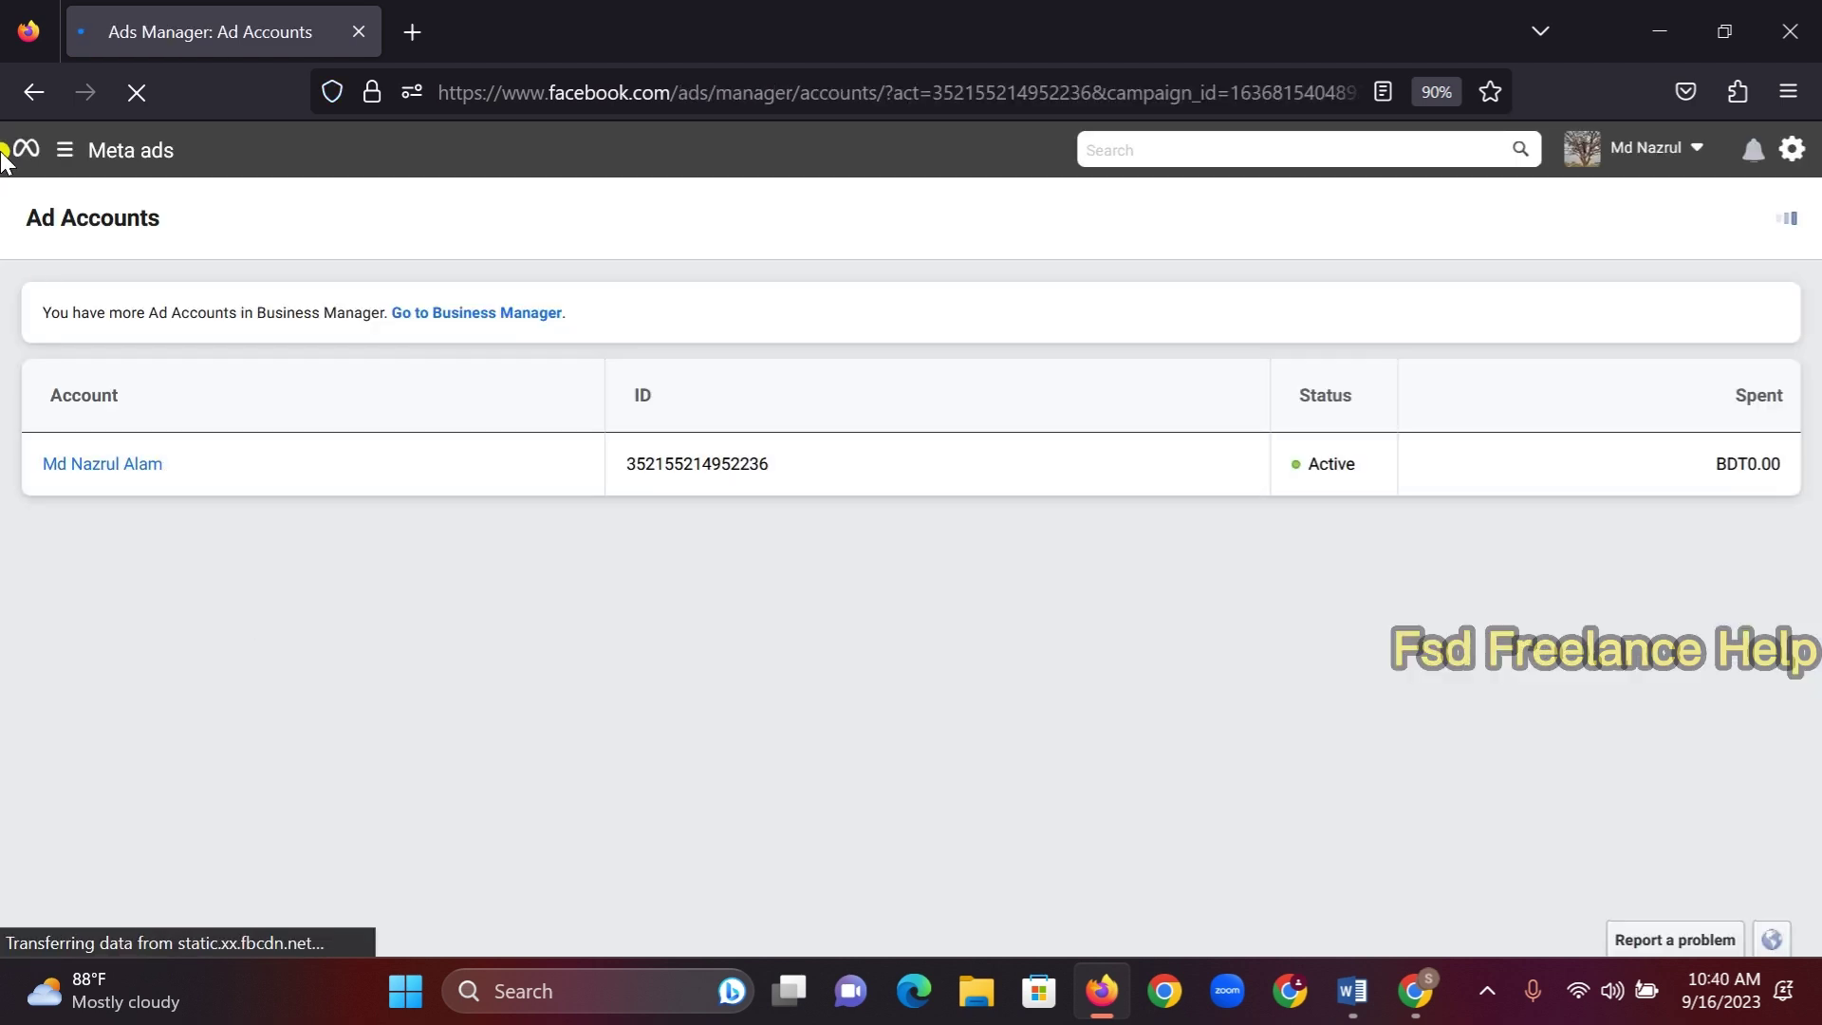
Open the Ads Manager campaigns page and switch to the Farabi Store business account
{"action": "left_click", "coordinate": [64, 150]}
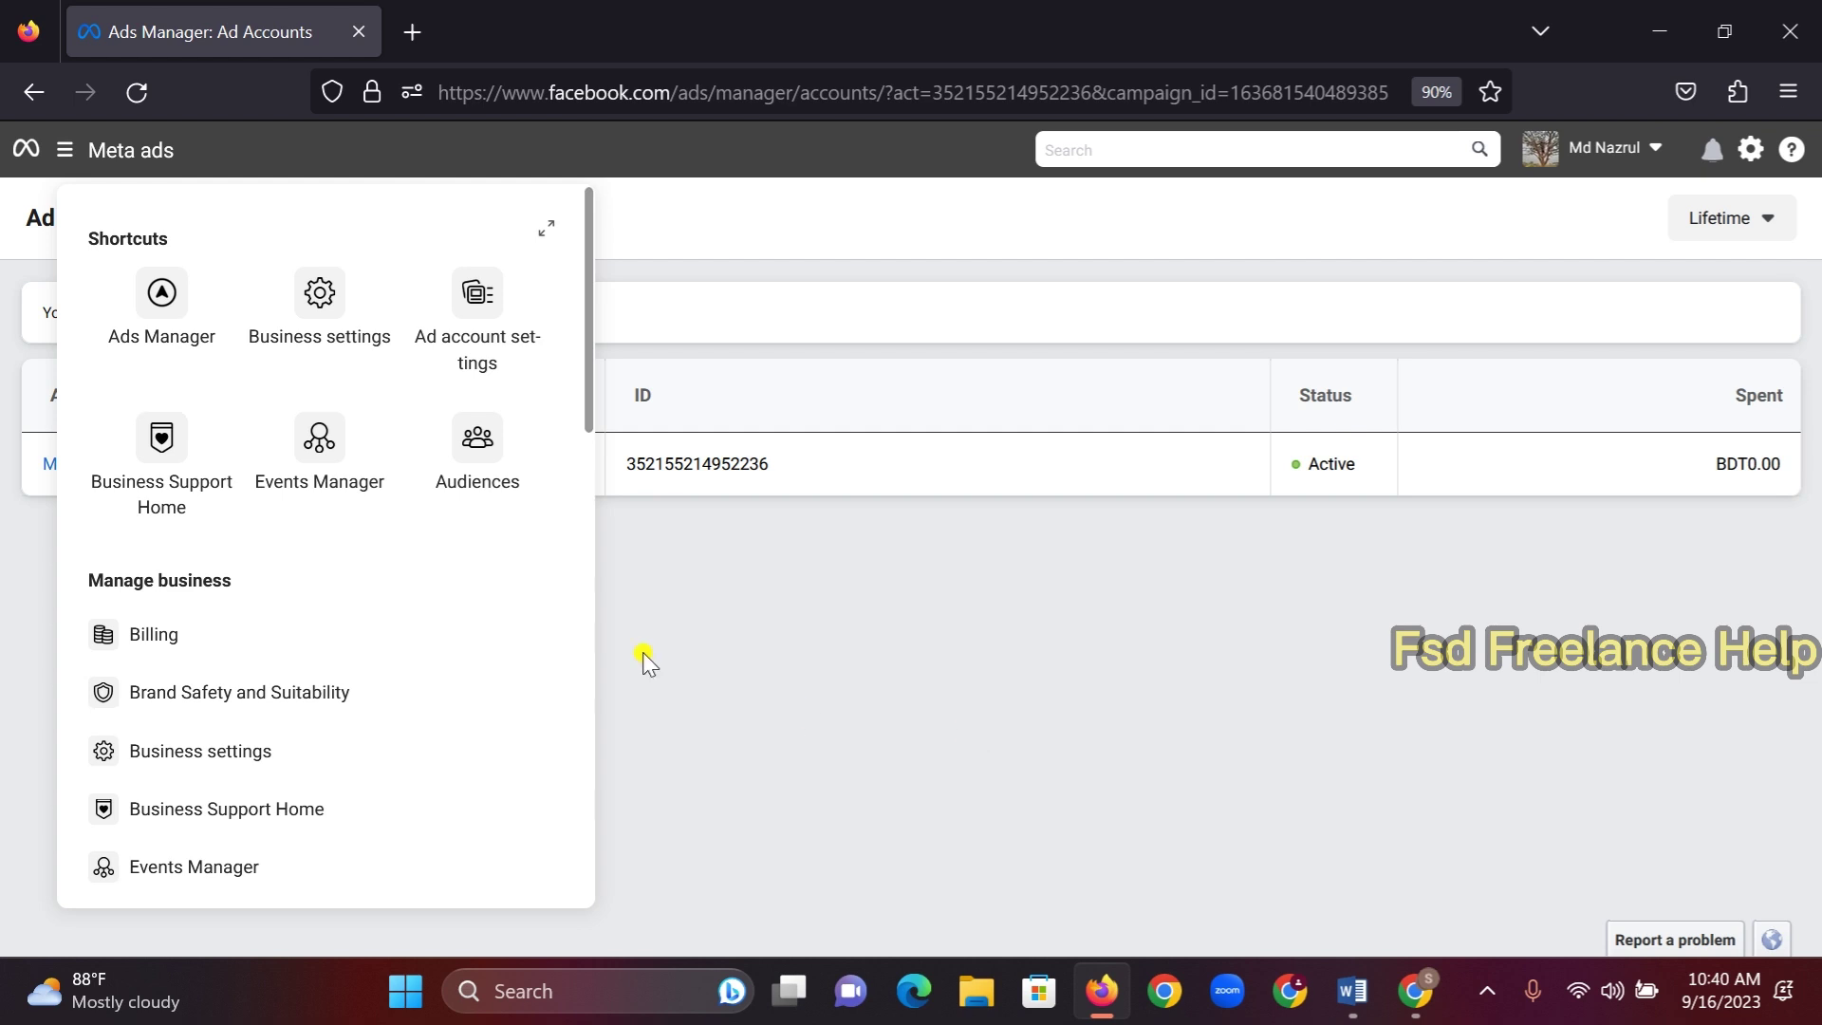
{"action": "left_click", "coordinate": [156, 296]}
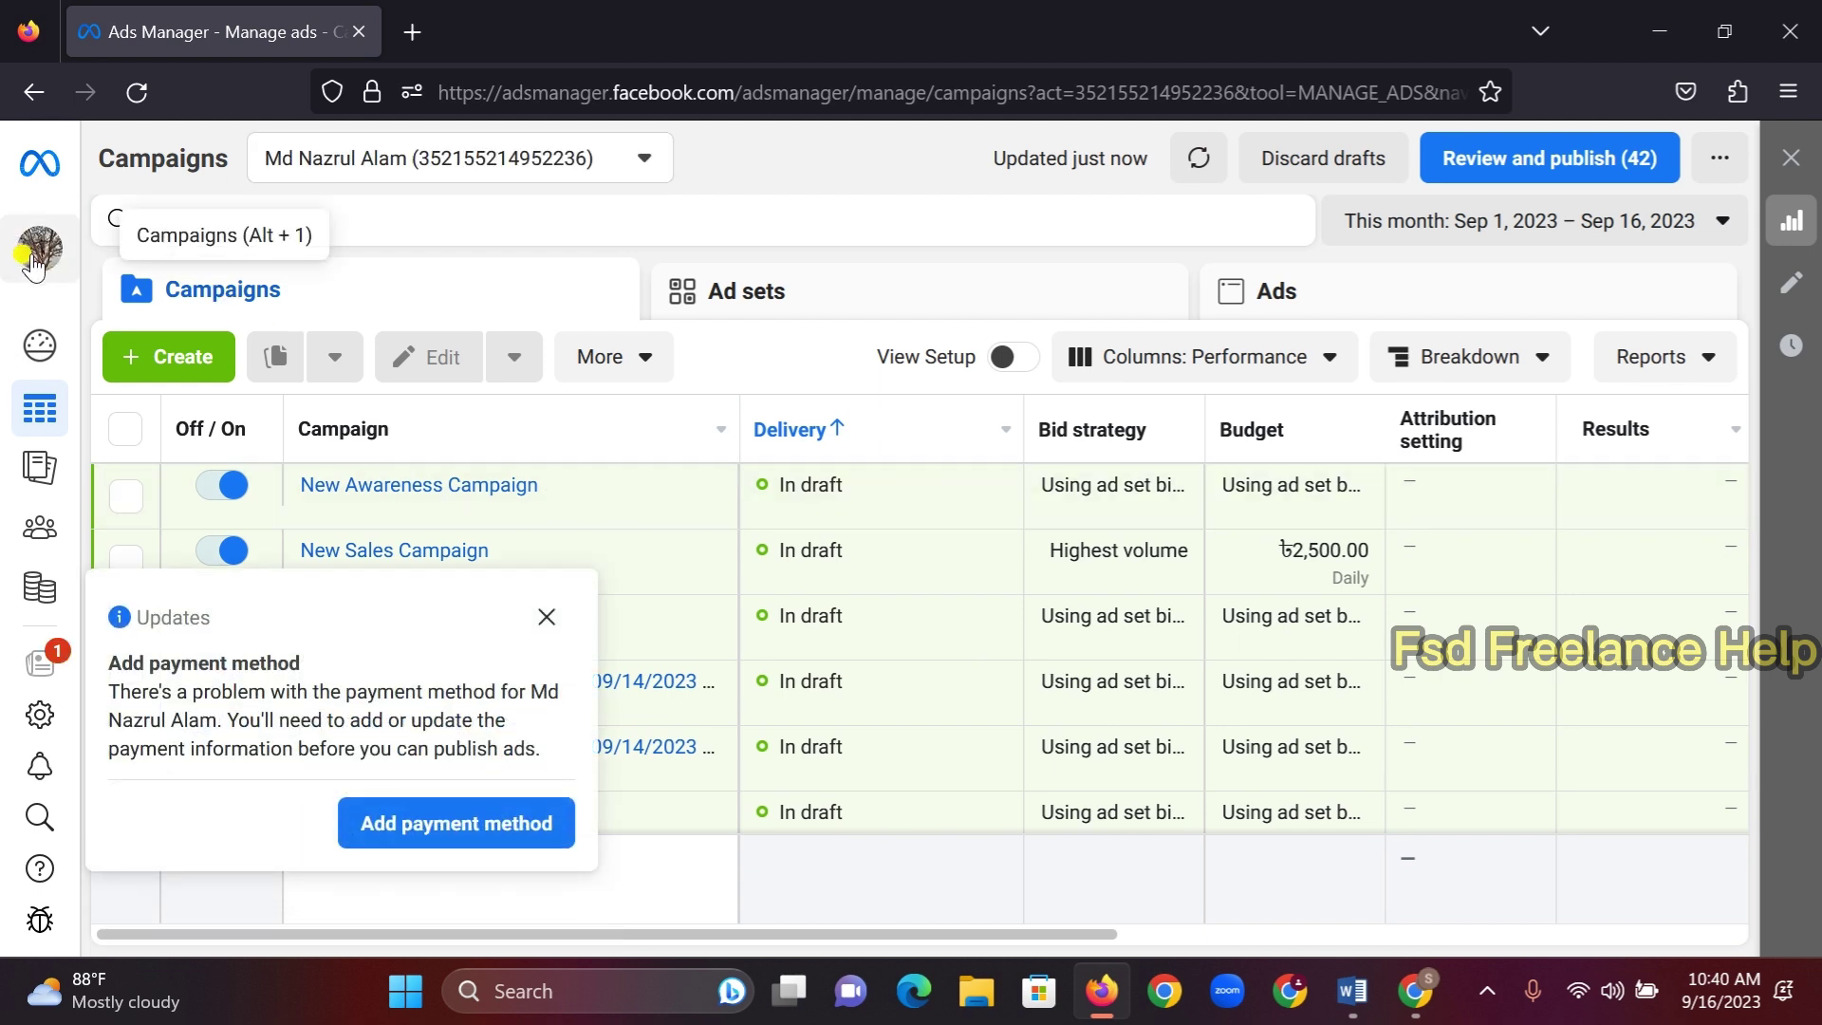
{"action": "left_click", "coordinate": [40, 251]}
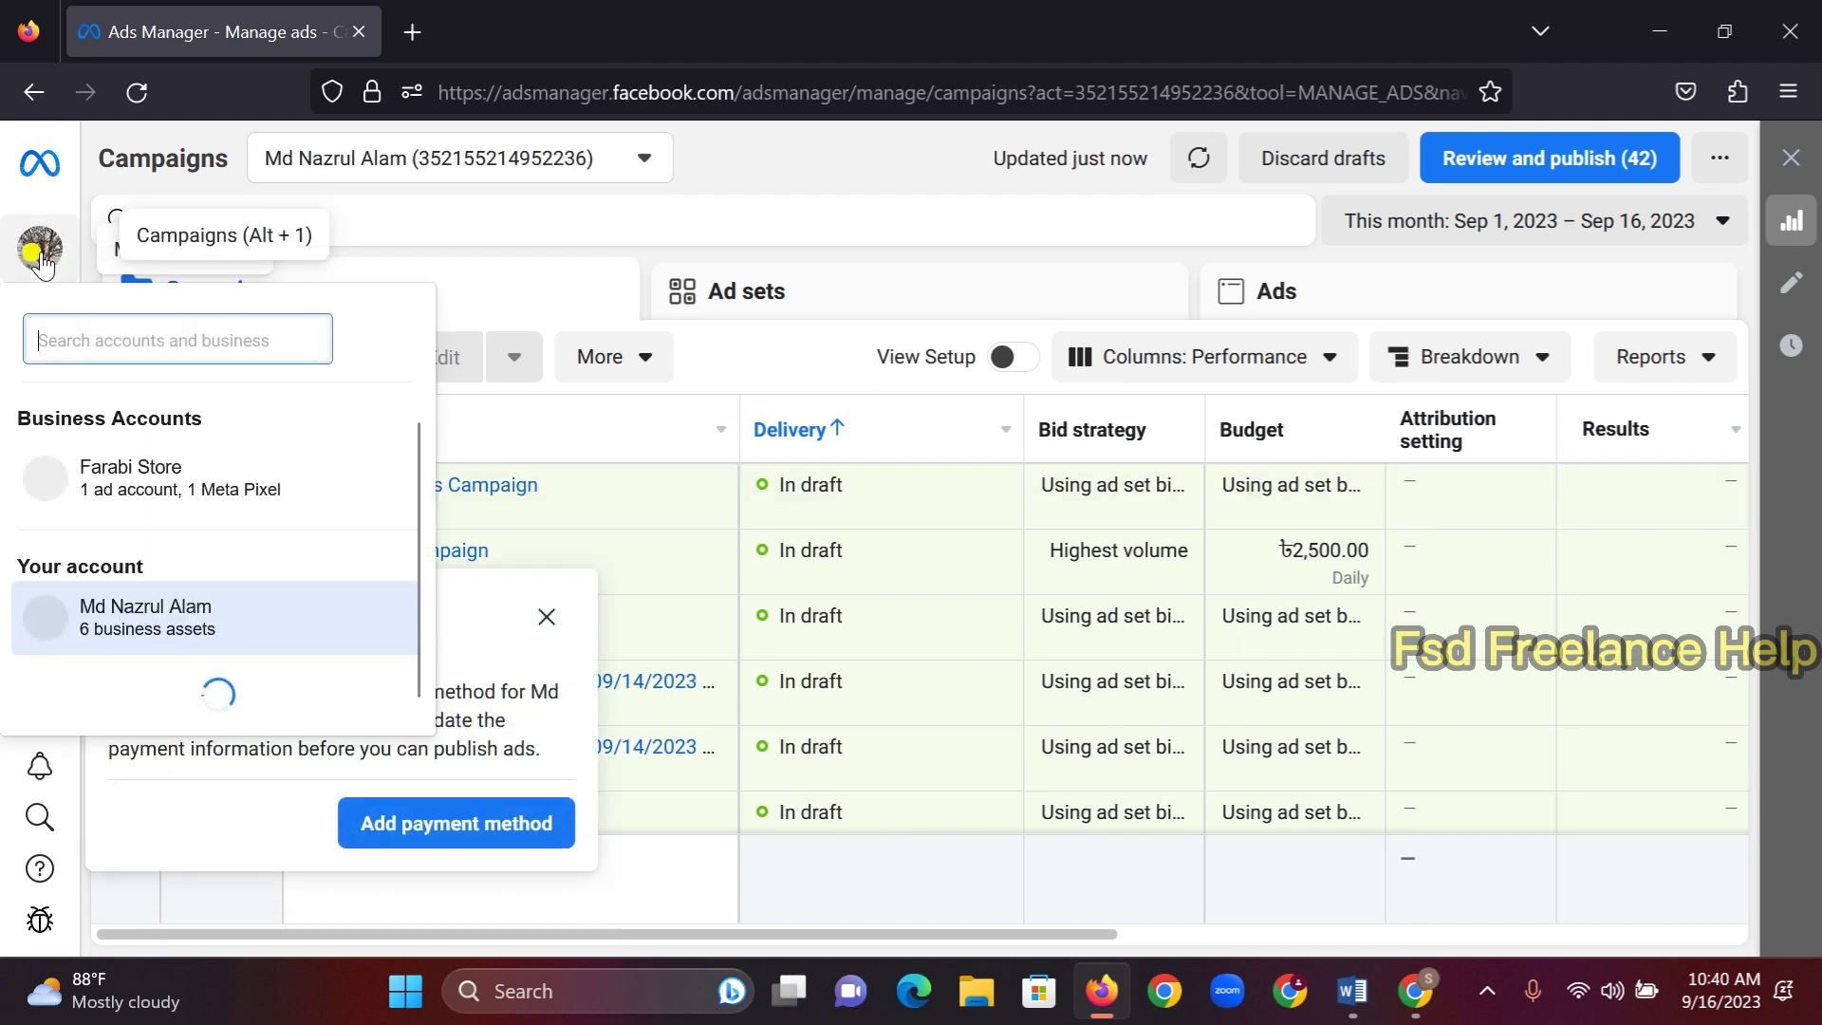
{"action": "left_click", "coordinate": [126, 479]}
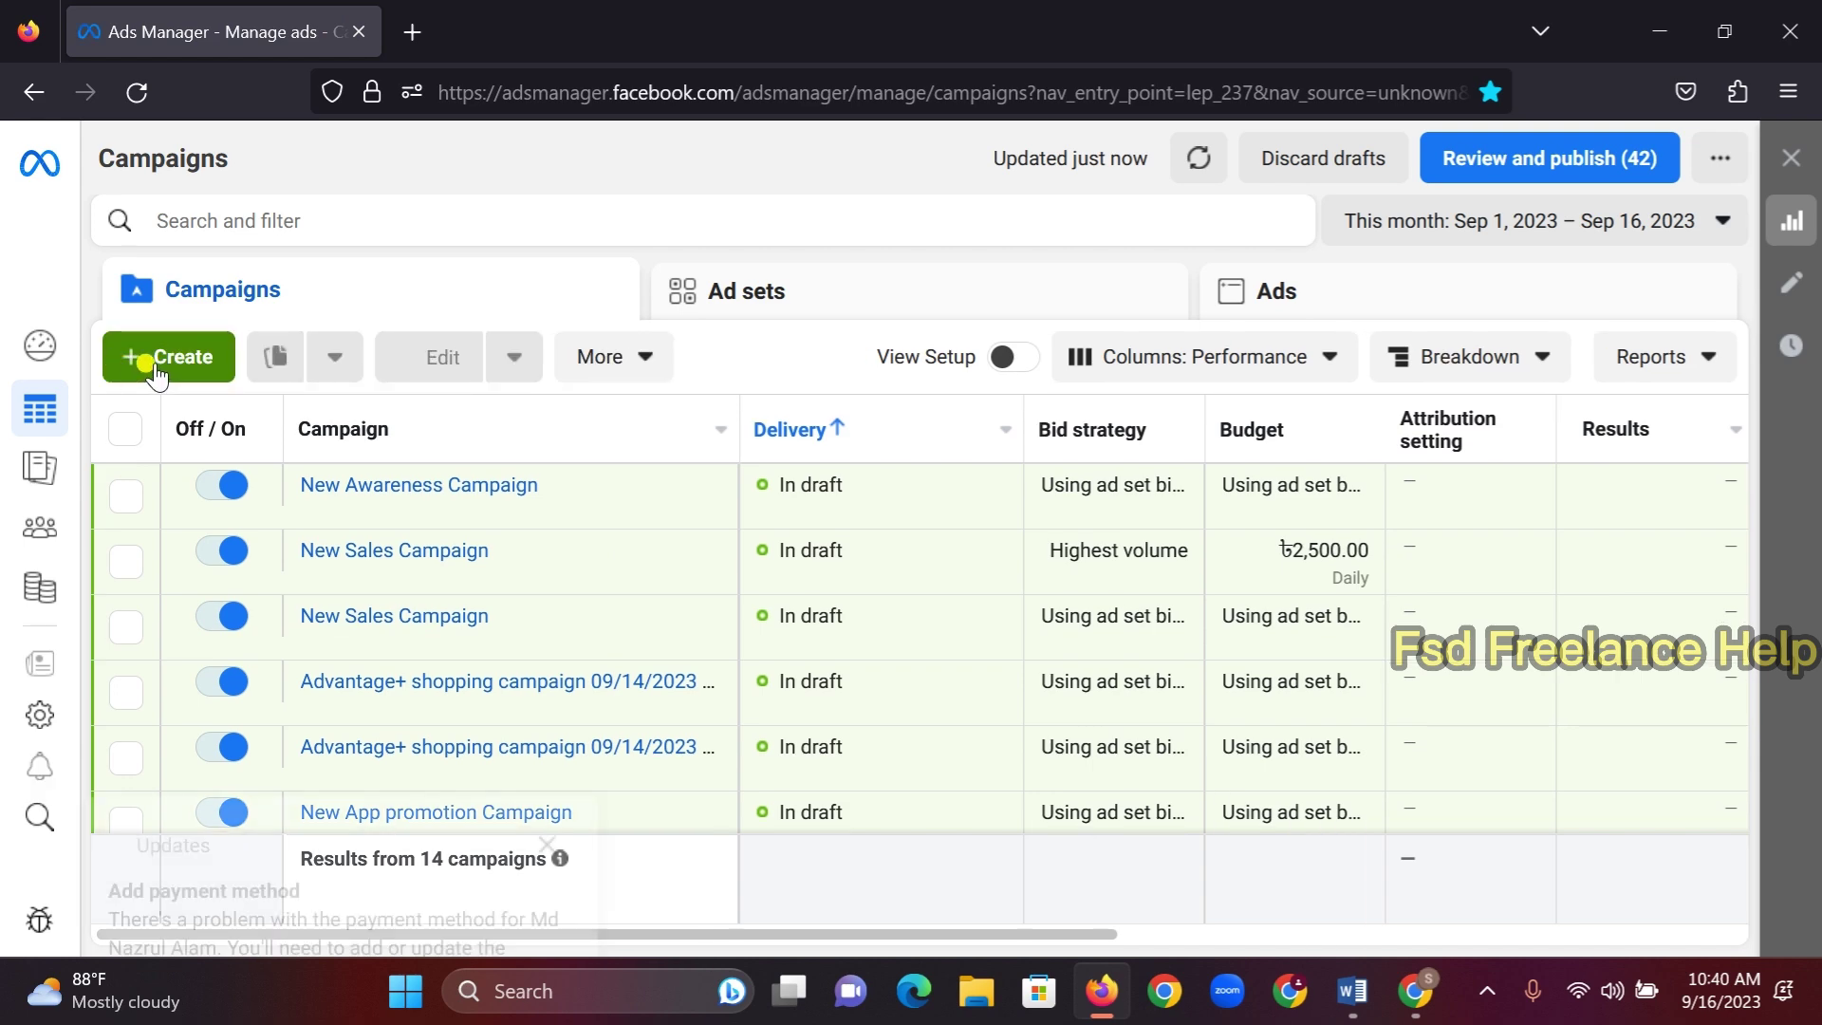
Start creating a new campaign, and look up the required campaign objective in the Word brief
{"action": "left_click", "coordinate": [157, 358]}
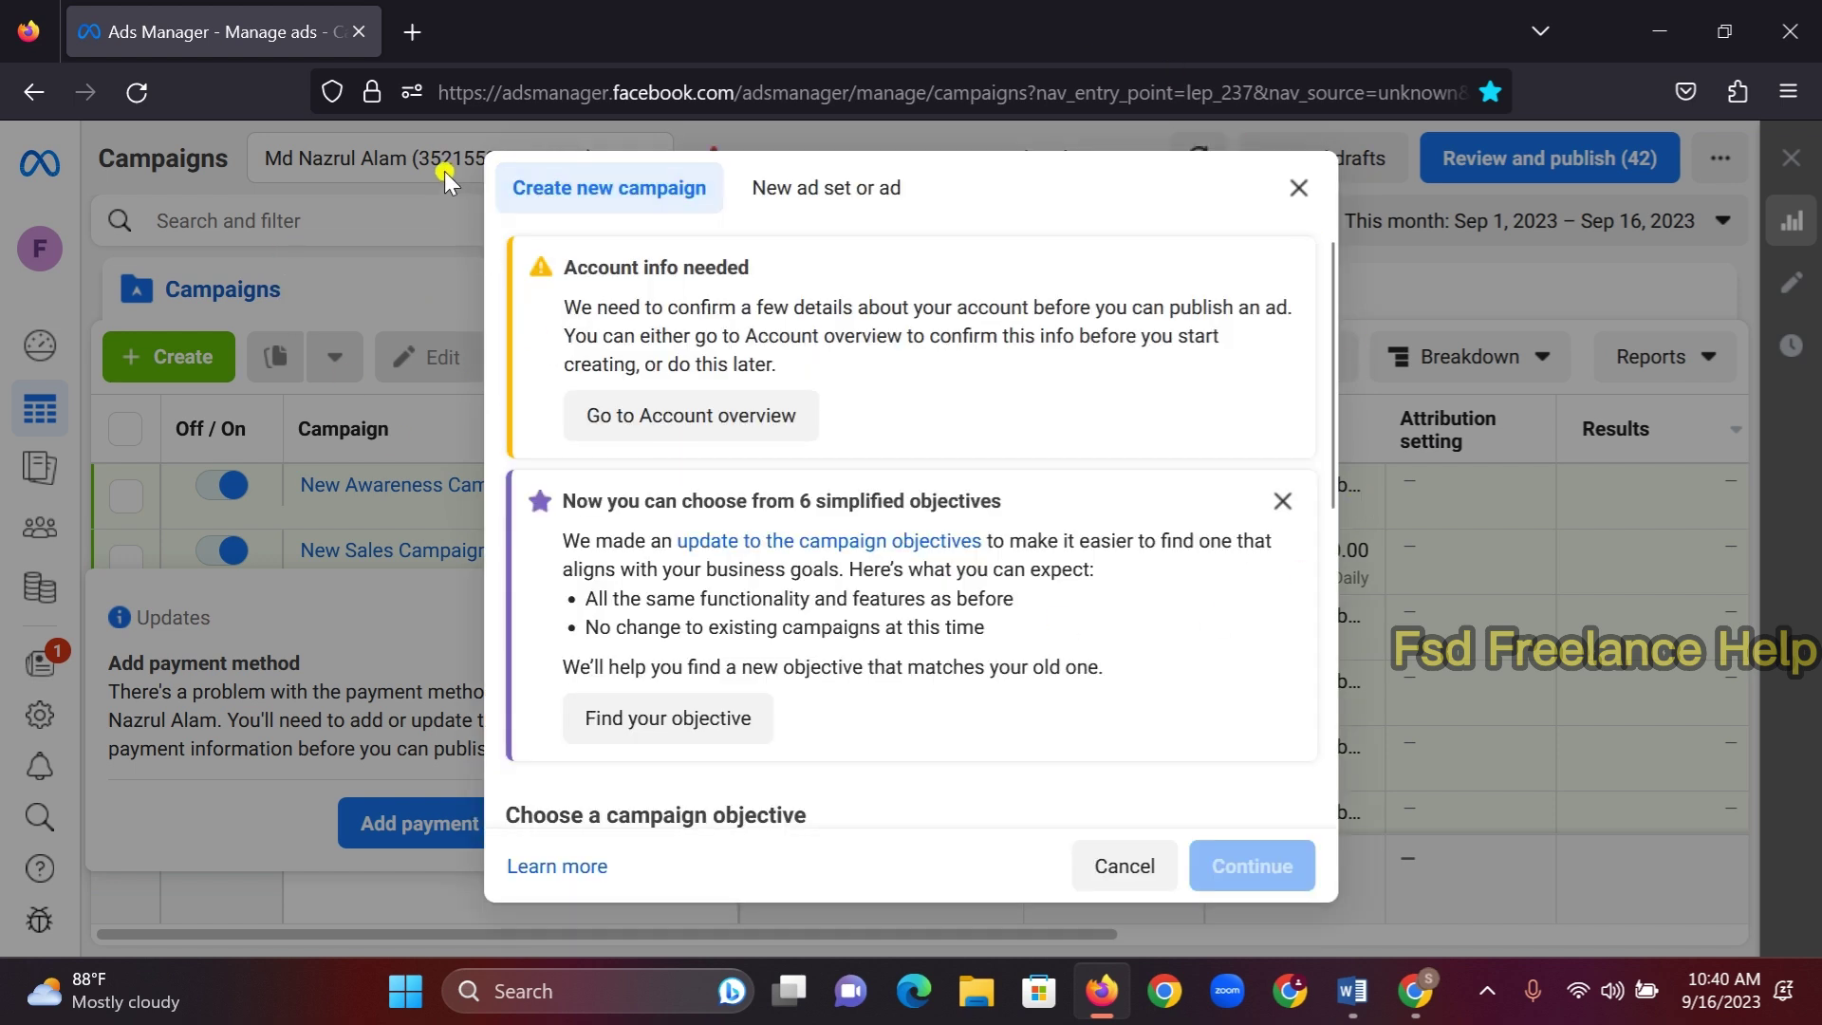
{"action": "scroll", "coordinate": [784, 349], "scroll_direction": "down", "scroll_amount": 4}
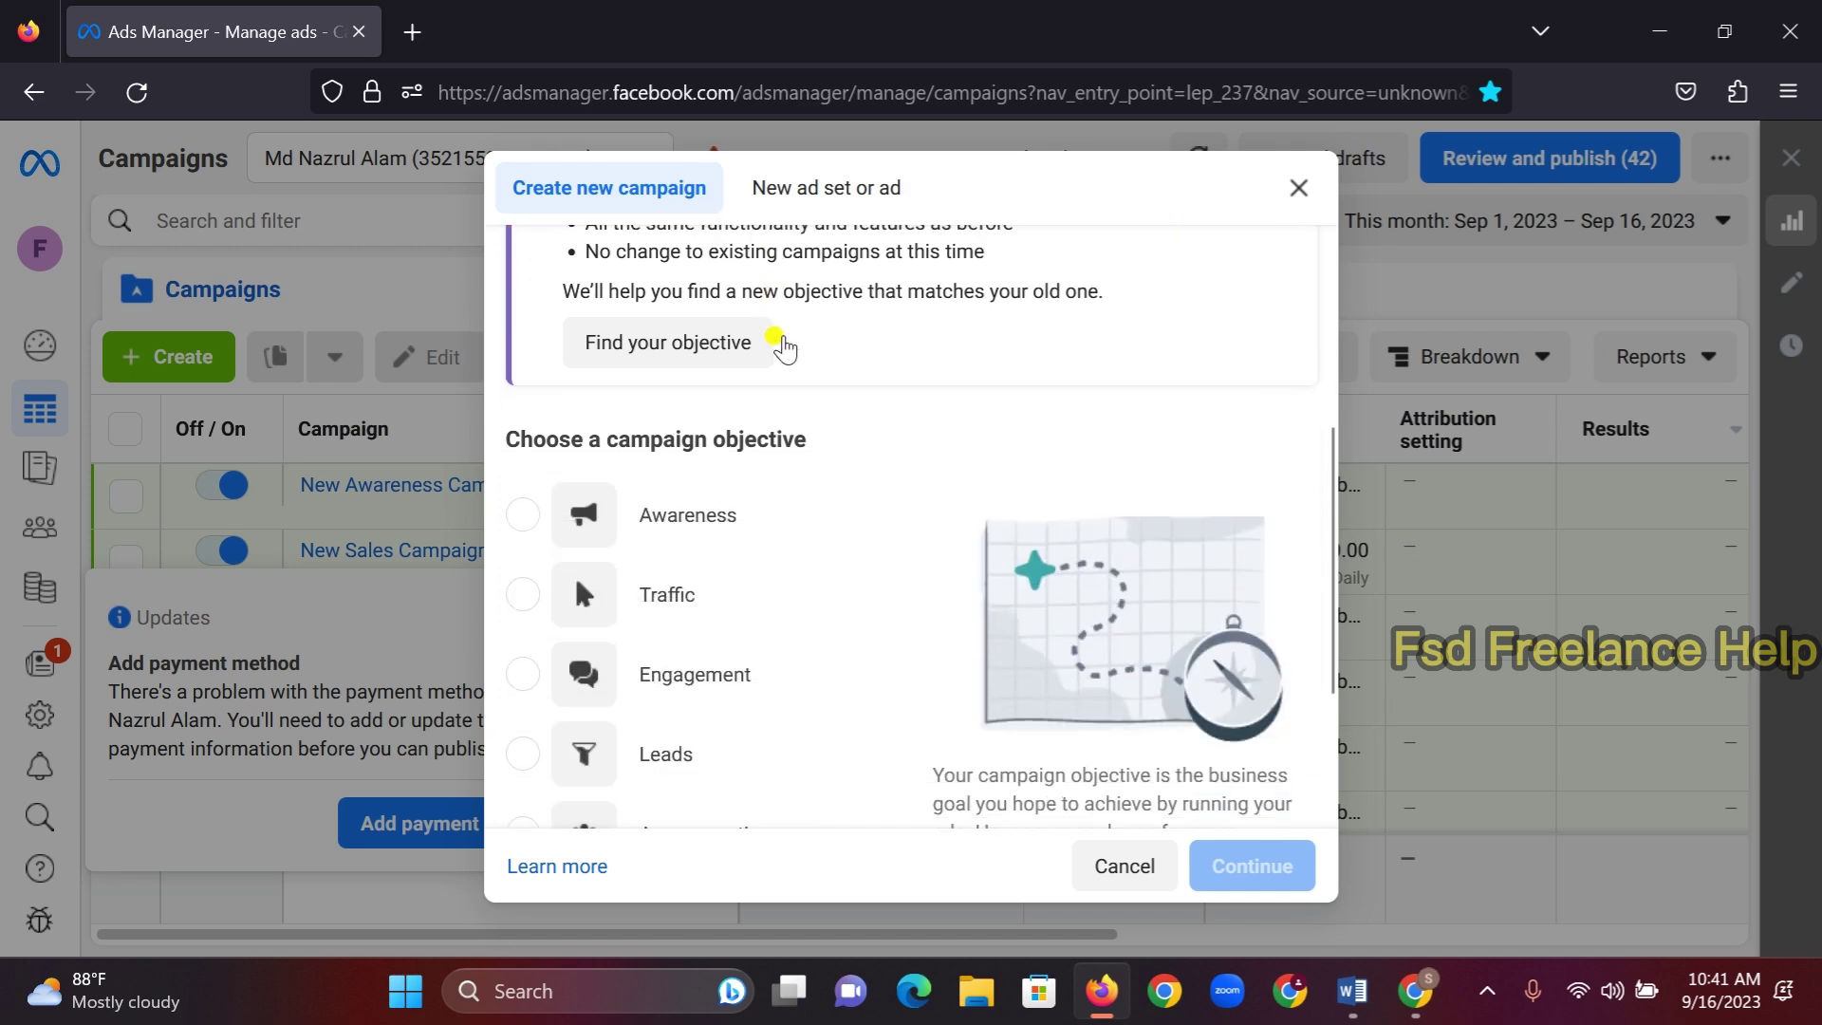
{"action": "left_click_drag", "start_coordinate": [808, 439], "coordinate": [517, 439]}
{"action": "left_click", "coordinate": [1352, 992]}
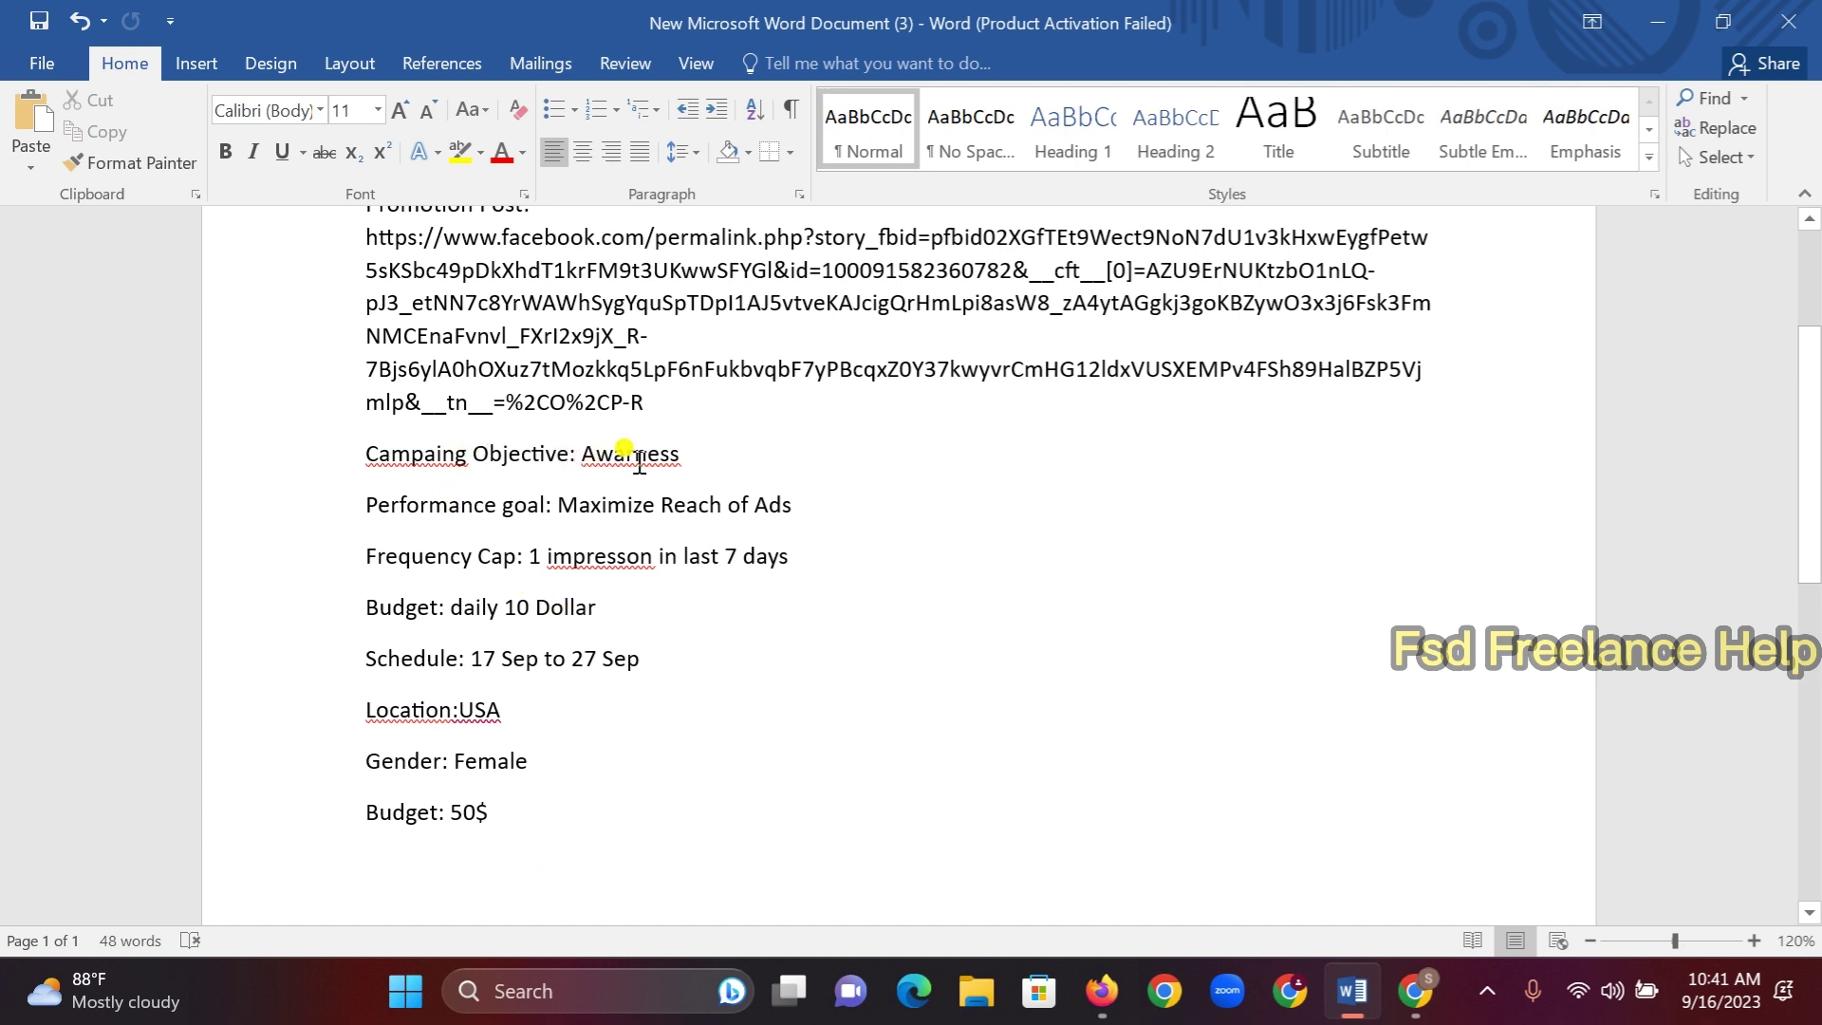
{"action": "left_click_drag", "start_coordinate": [681, 455], "coordinate": [577, 454]}
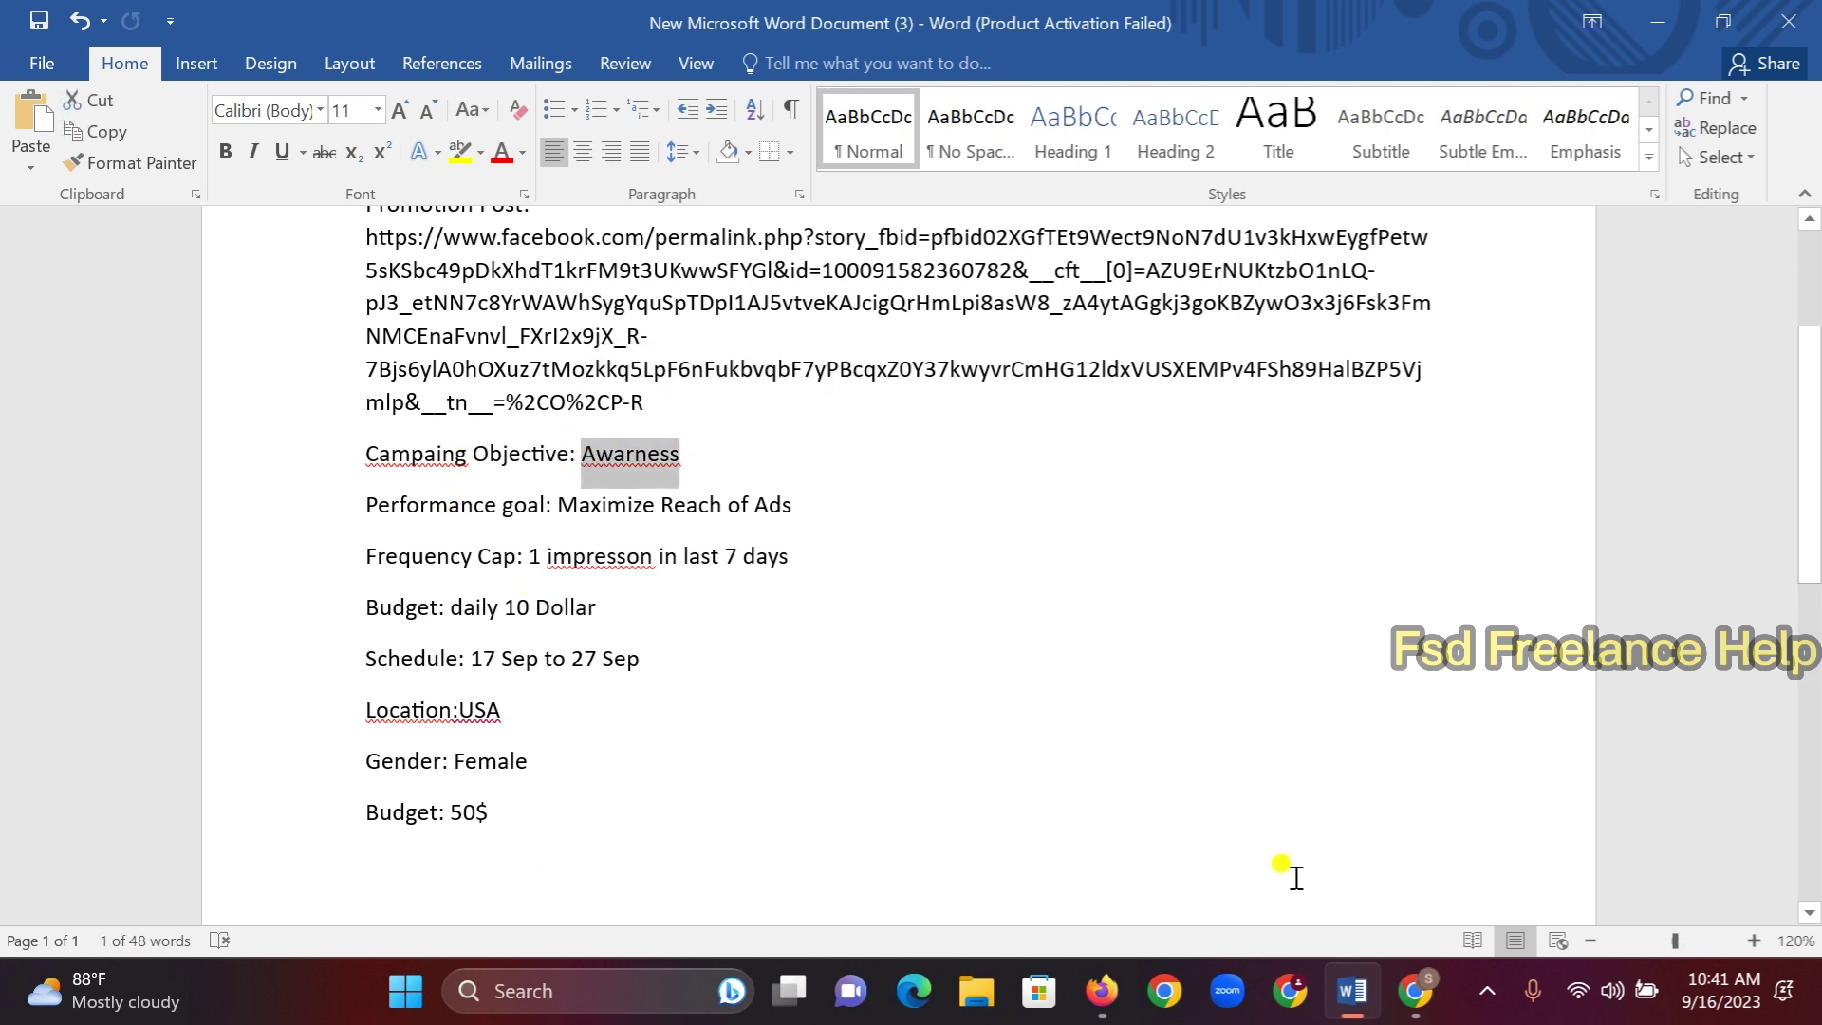
Switch back to Firefox, choose Awareness as the campaign objective and continue to the campaign editor
{"action": "left_click", "coordinate": [1101, 991]}
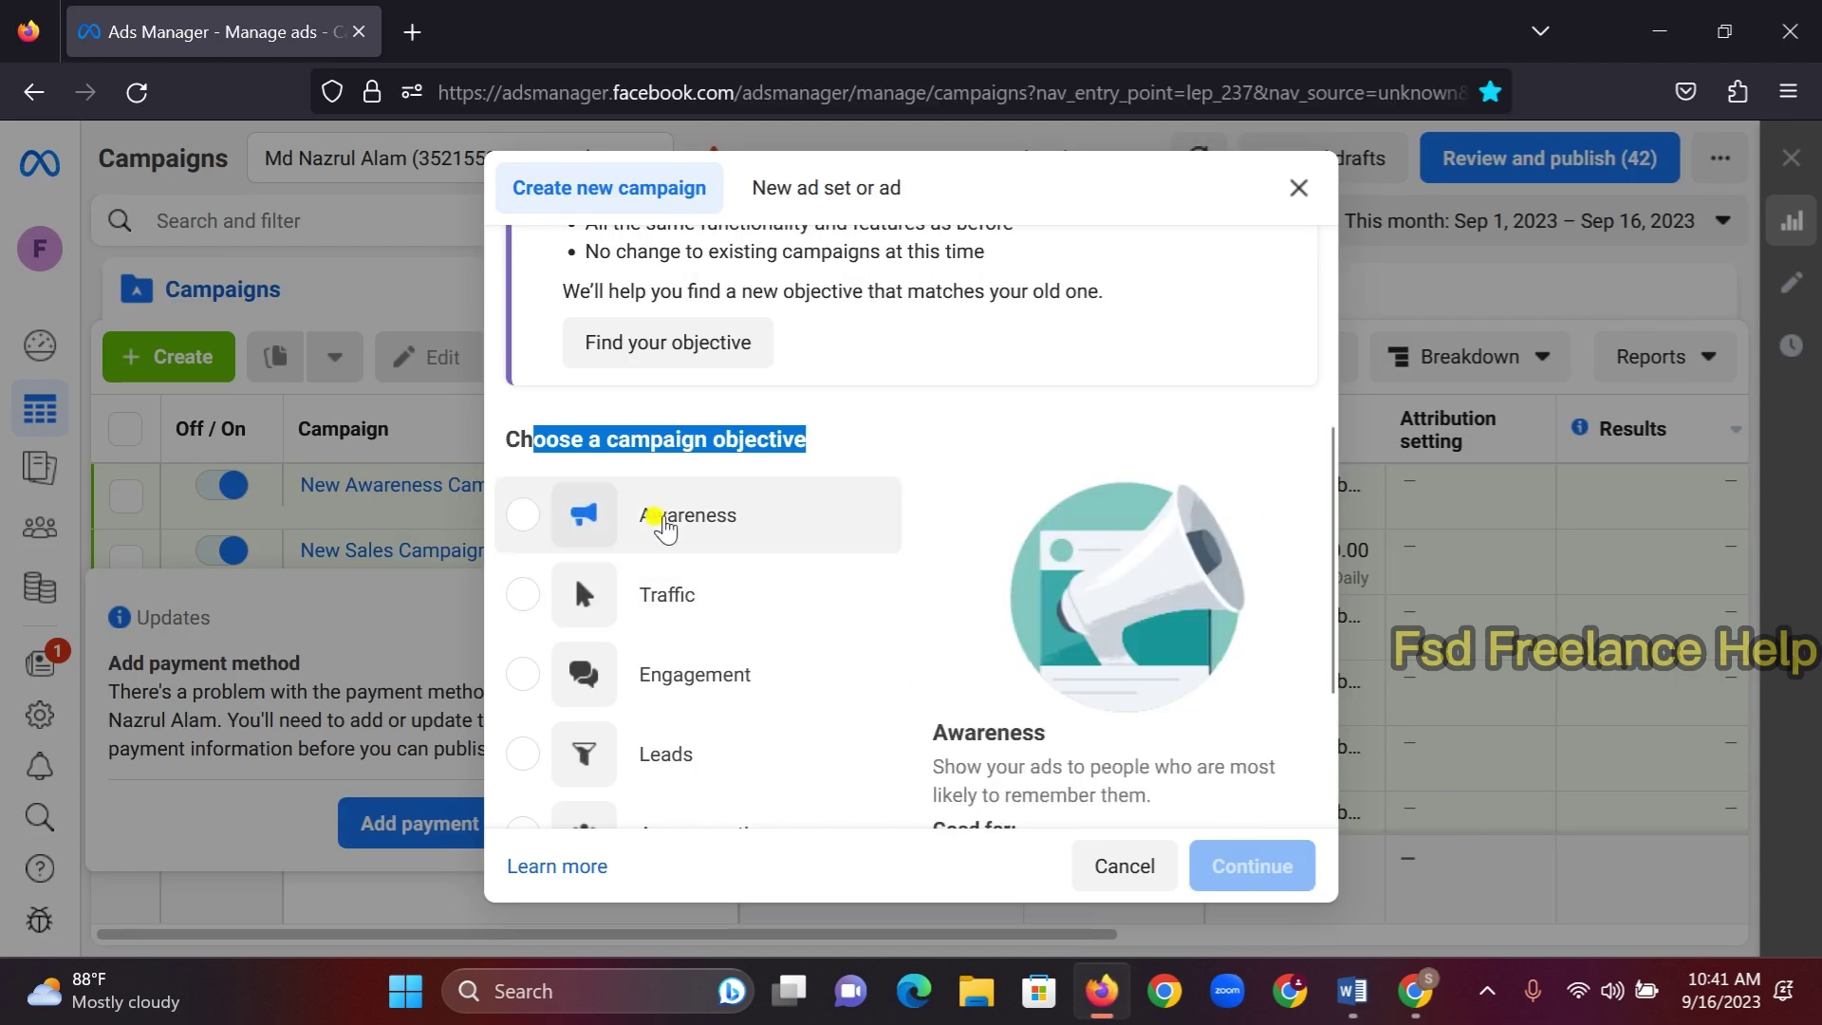
{"action": "left_click", "coordinate": [518, 515]}
{"action": "scroll", "coordinate": [759, 569], "scroll_direction": "down", "scroll_amount": 2}
{"action": "scroll", "coordinate": [801, 610], "scroll_direction": "down", "scroll_amount": 2}
{"action": "left_click", "coordinate": [1252, 864]}
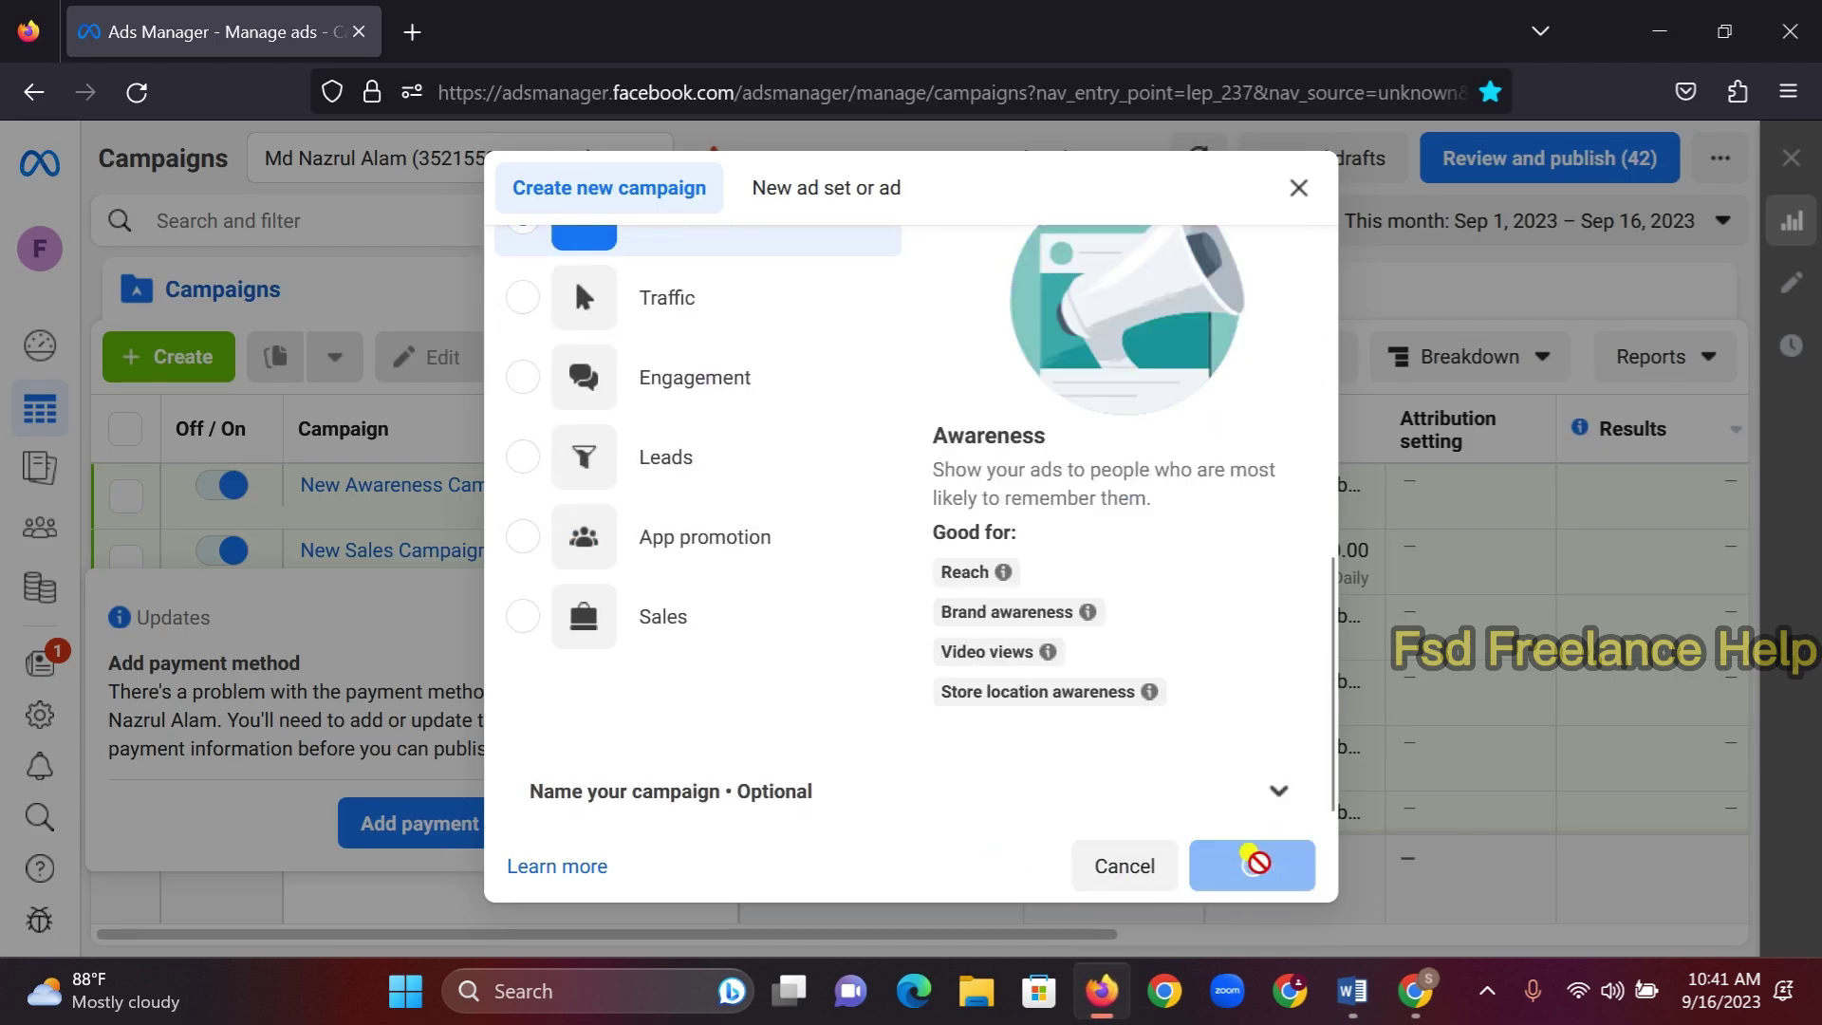
Dismiss the payment method notice and review the campaign's name, special ad categories, details and A/B test settings
{"action": "scroll", "coordinate": [797, 455], "scroll_direction": "up", "scroll_amount": 2}
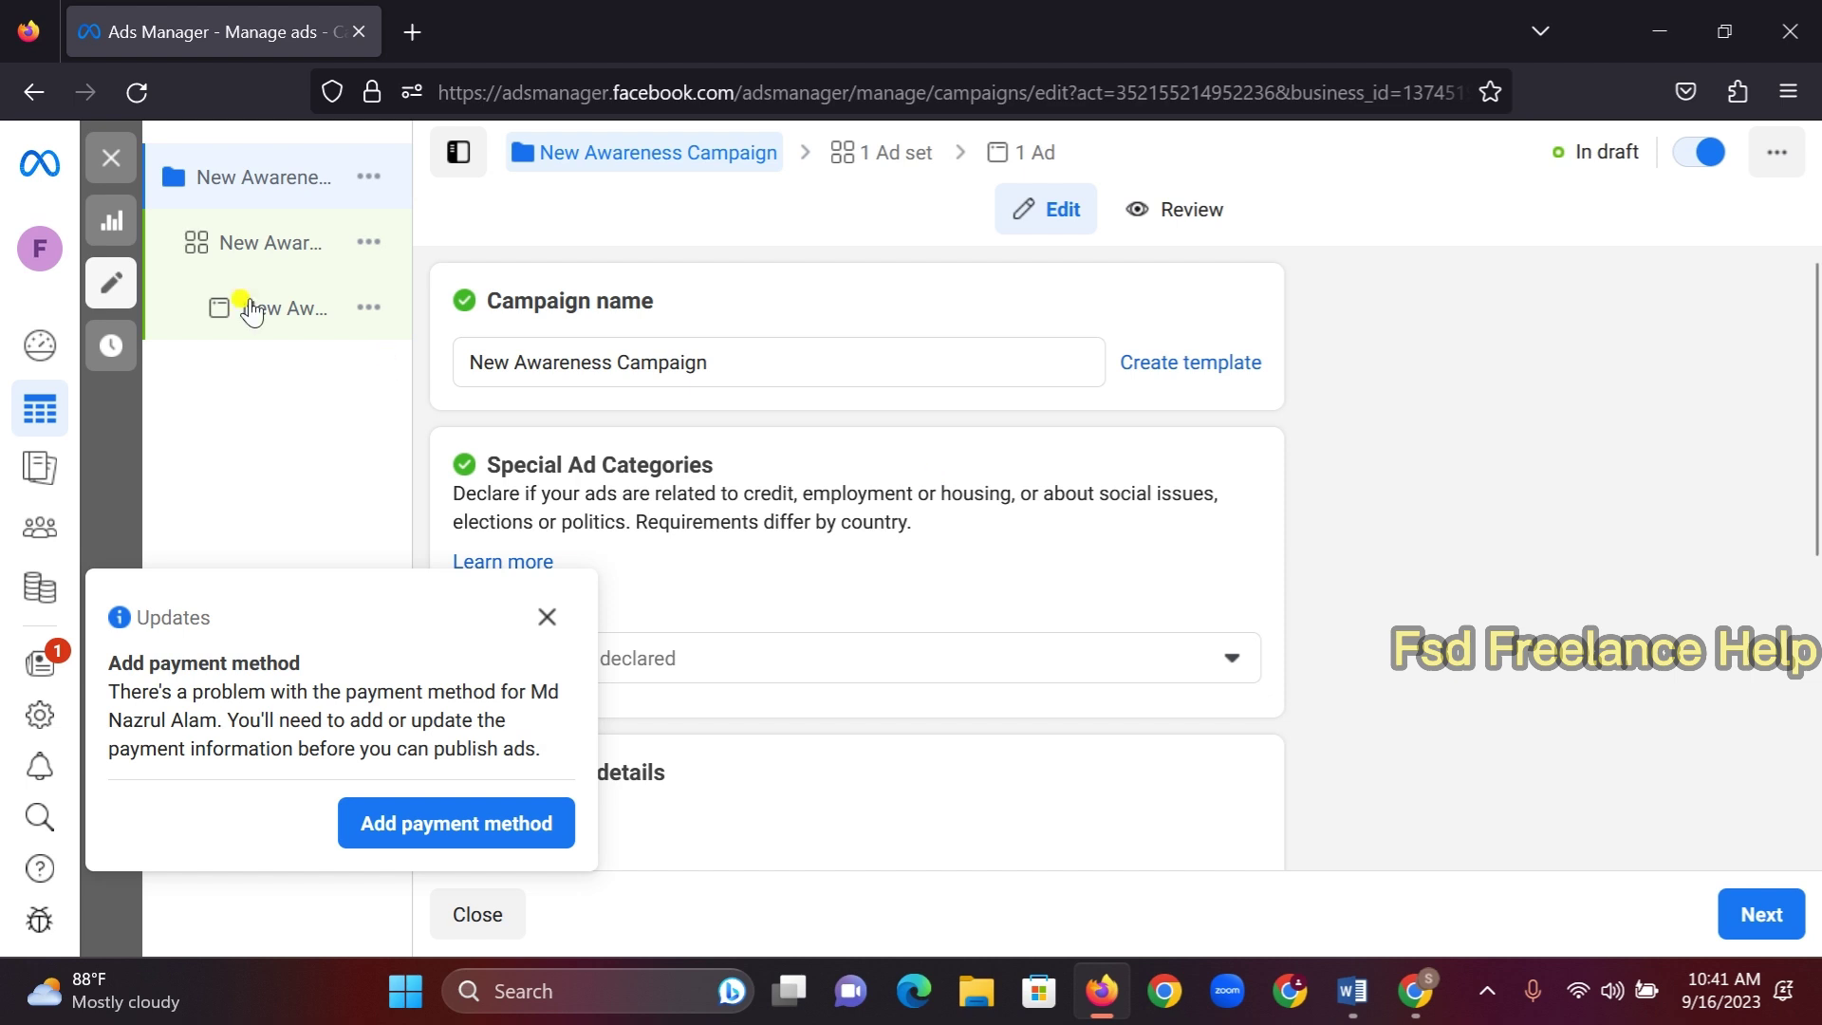
{"action": "left_click", "coordinate": [544, 618]}
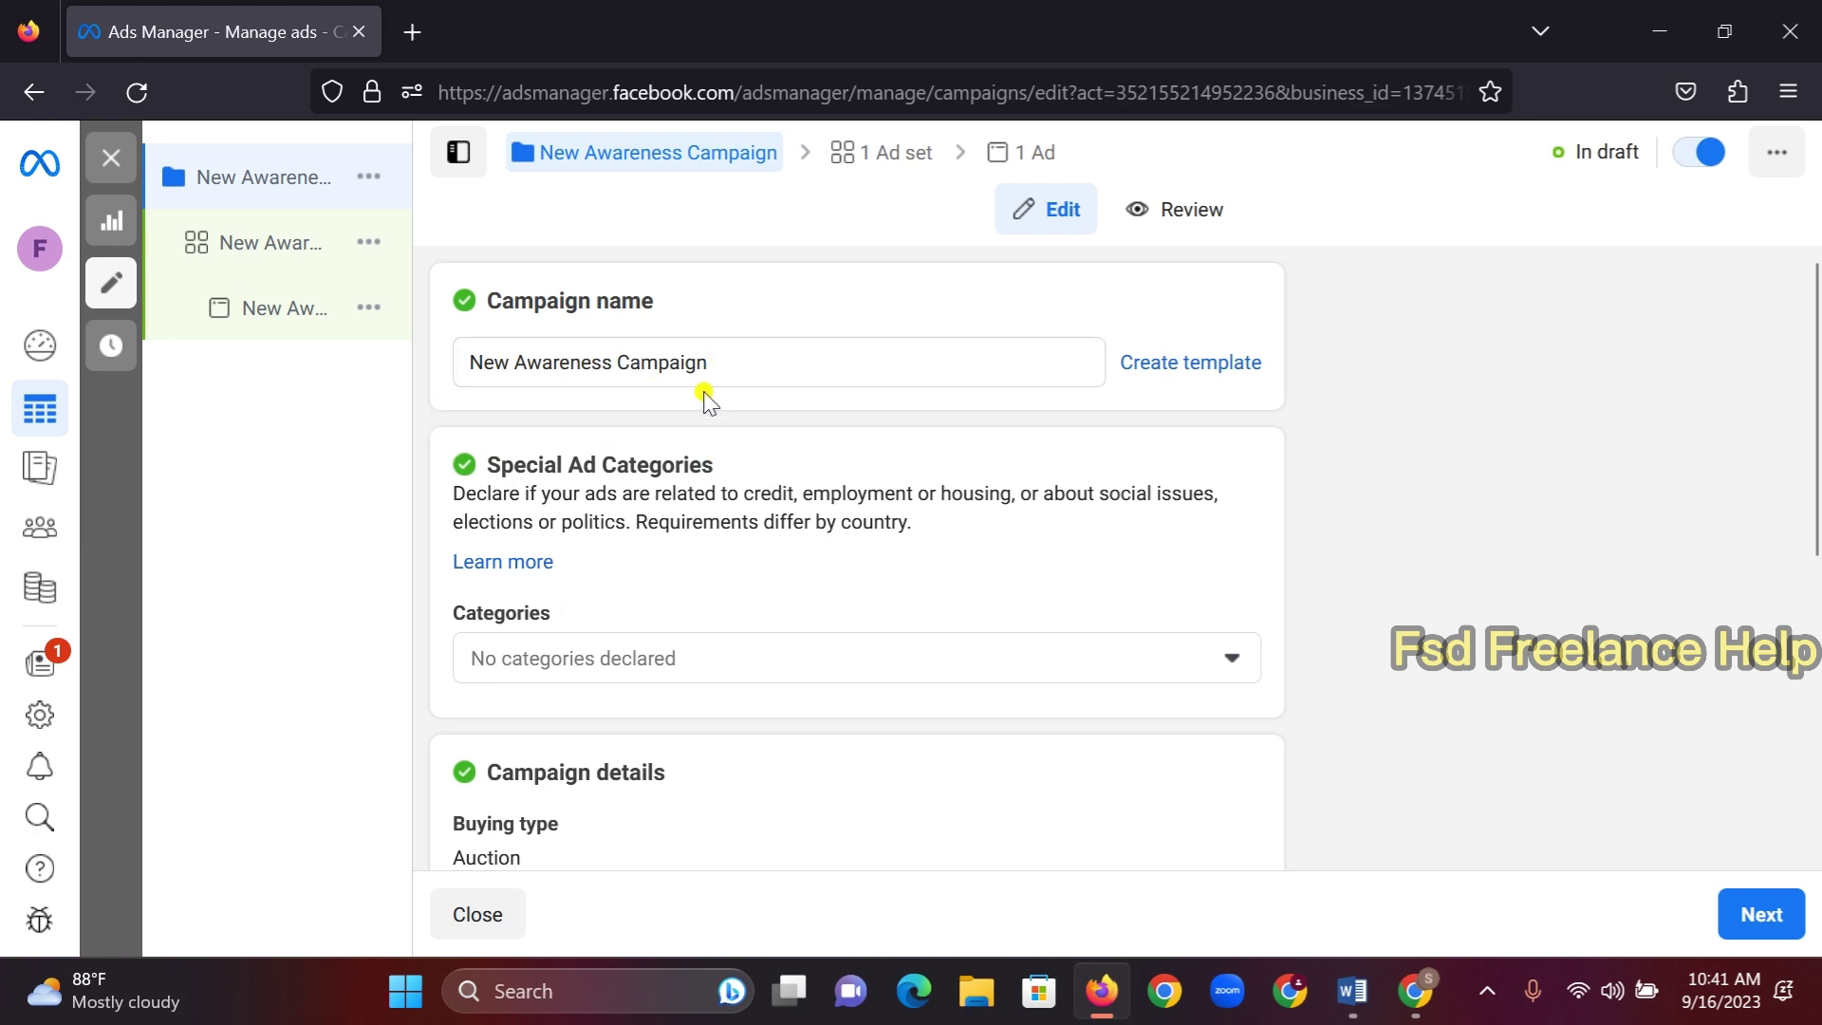
{"action": "left_click_drag", "start_coordinate": [805, 350], "coordinate": [390, 407]}
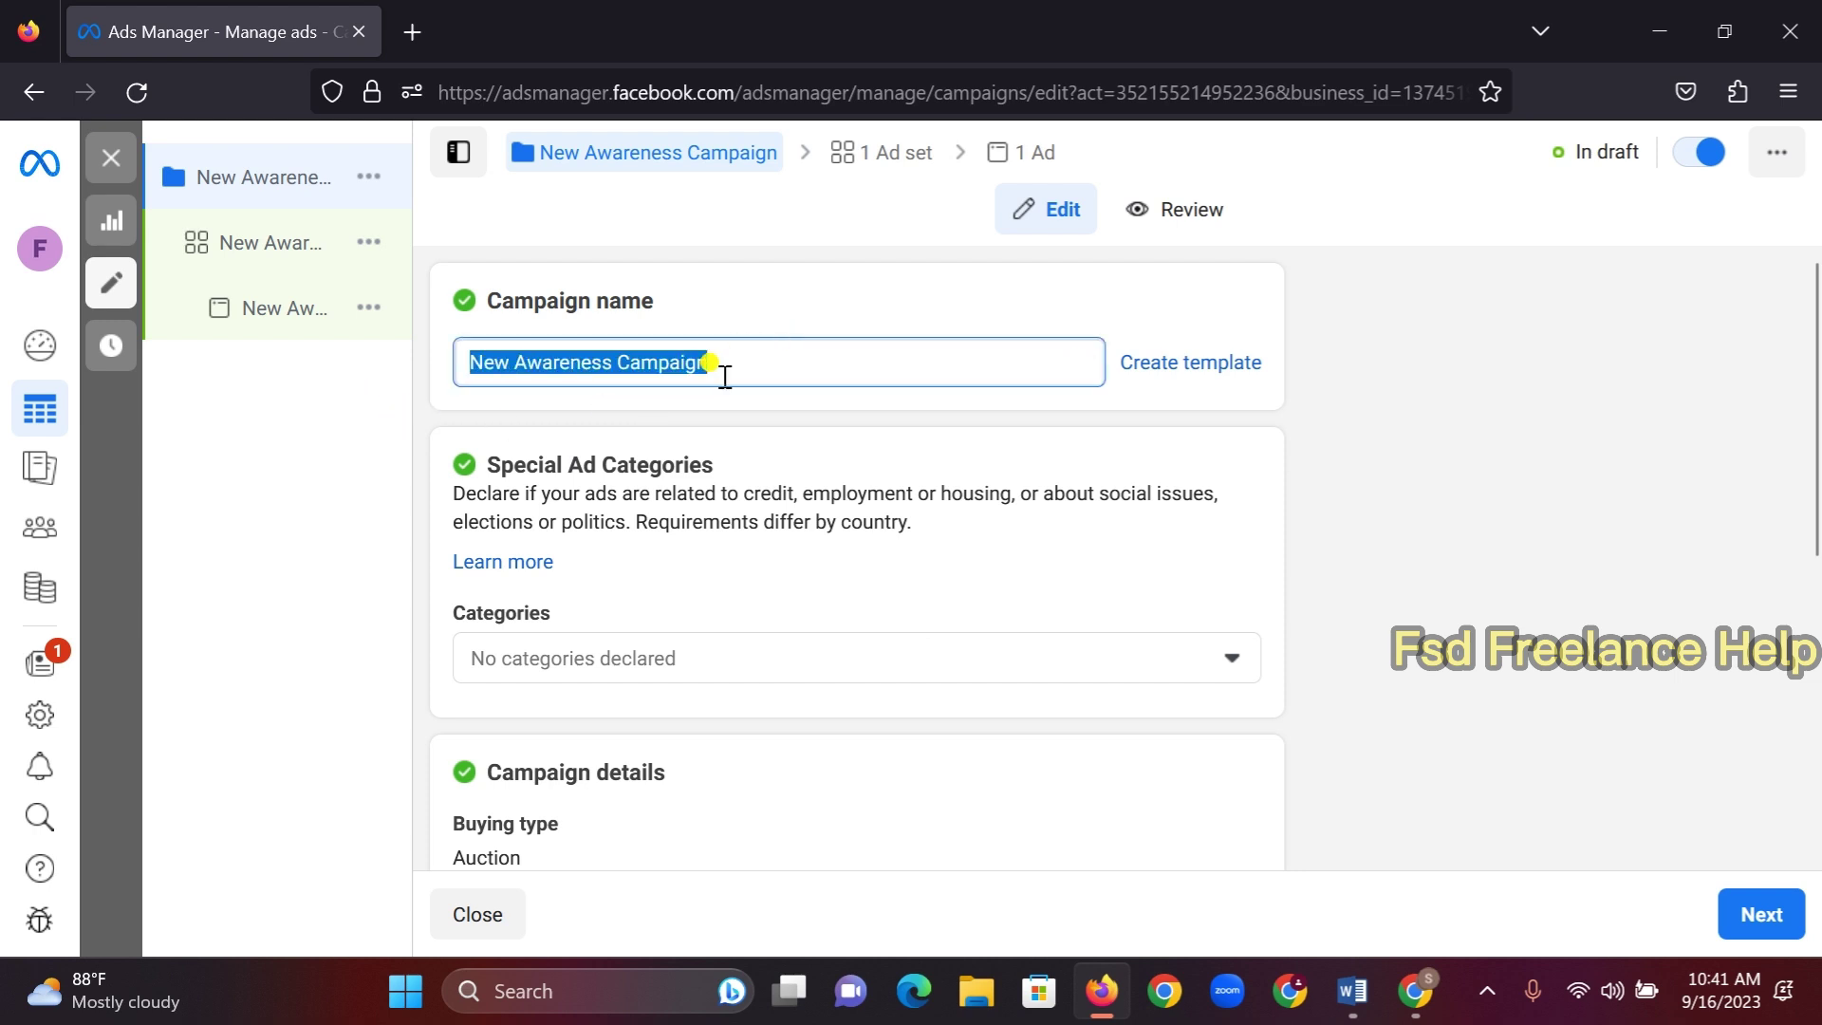
{"action": "scroll", "coordinate": [724, 377], "scroll_direction": "down", "scroll_amount": 3}
{"action": "scroll", "coordinate": [618, 358], "scroll_direction": "up", "scroll_amount": 2}
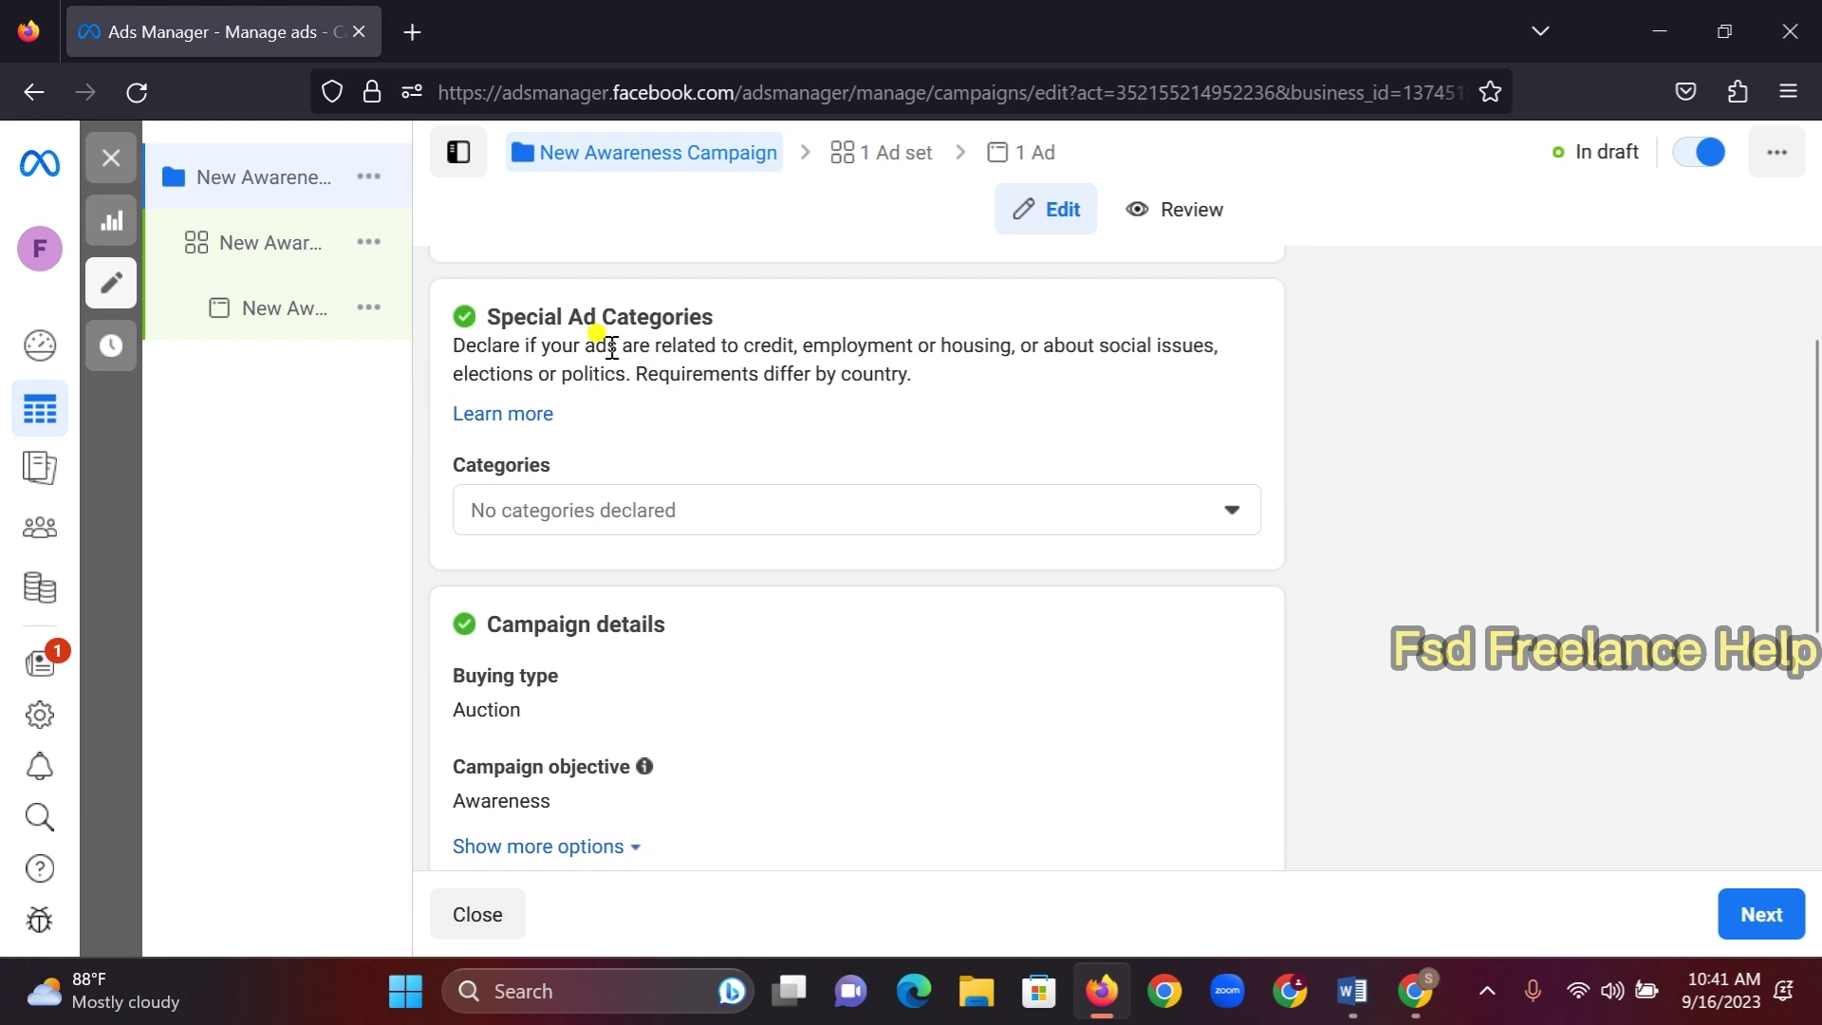
{"action": "scroll", "coordinate": [664, 375], "scroll_direction": "down", "scroll_amount": 4}
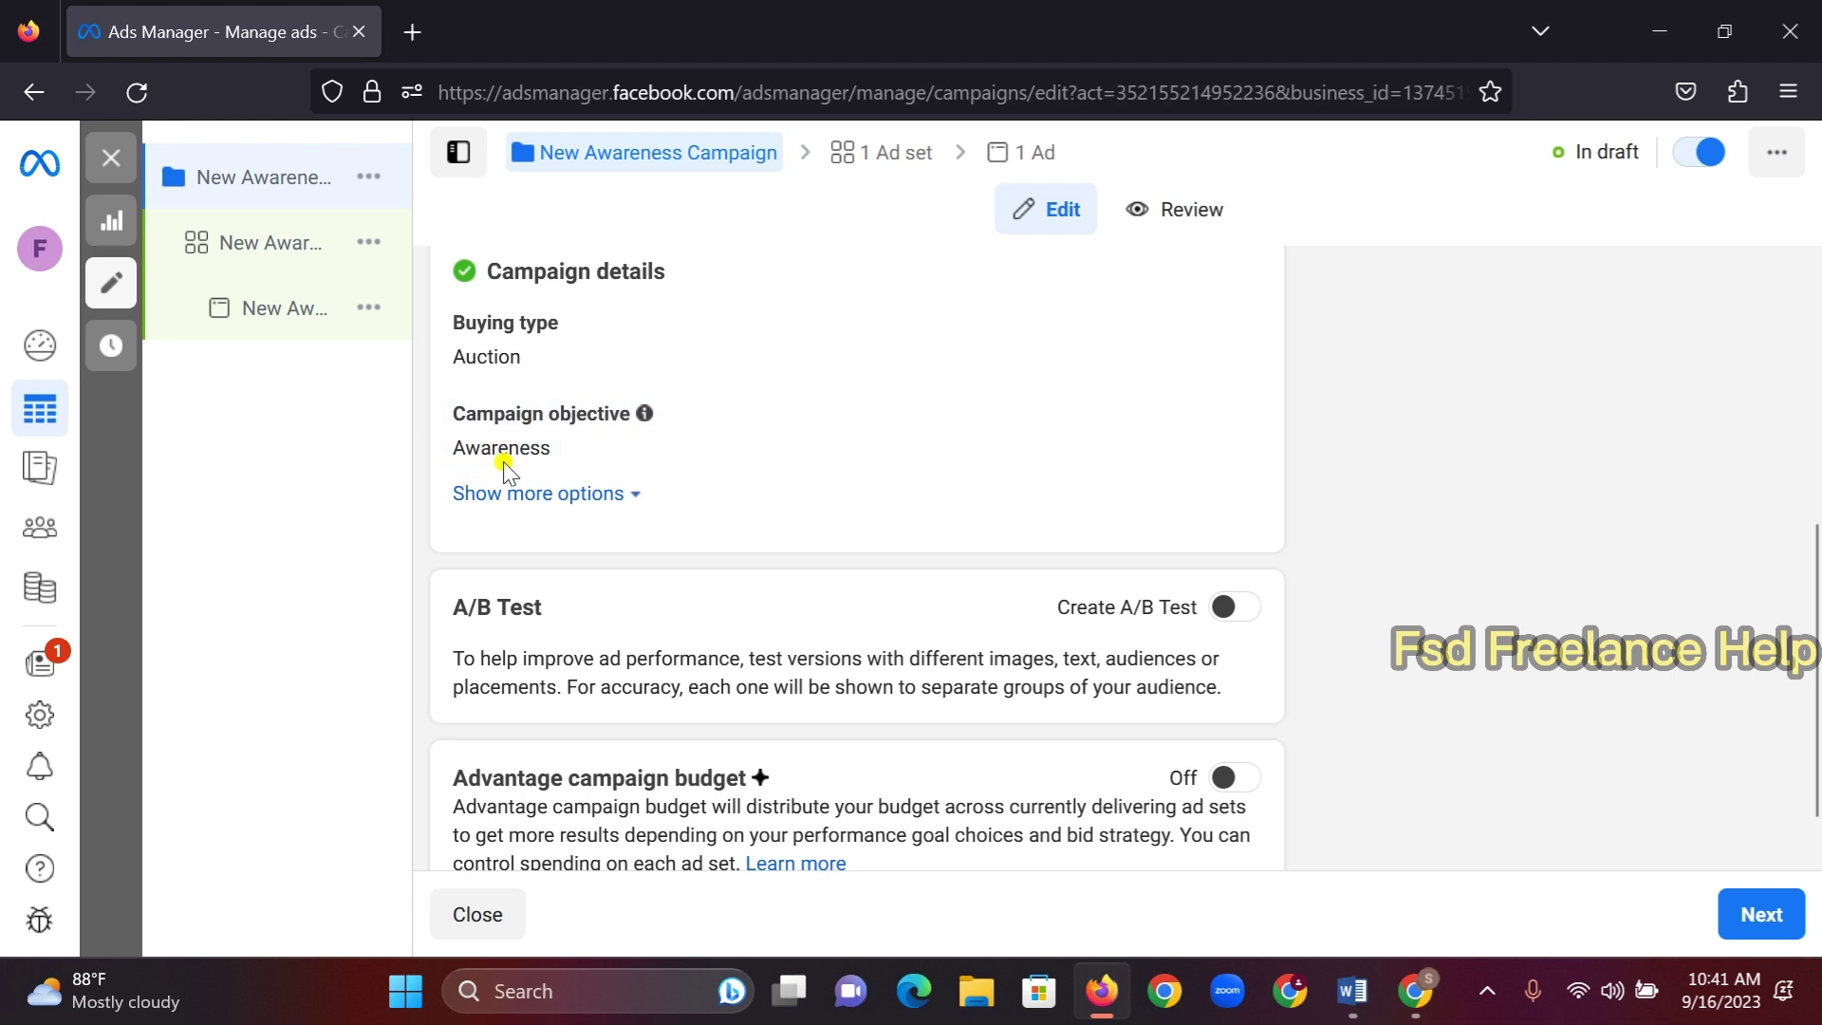
{"action": "scroll", "coordinate": [579, 565], "scroll_direction": "down", "scroll_amount": 1}
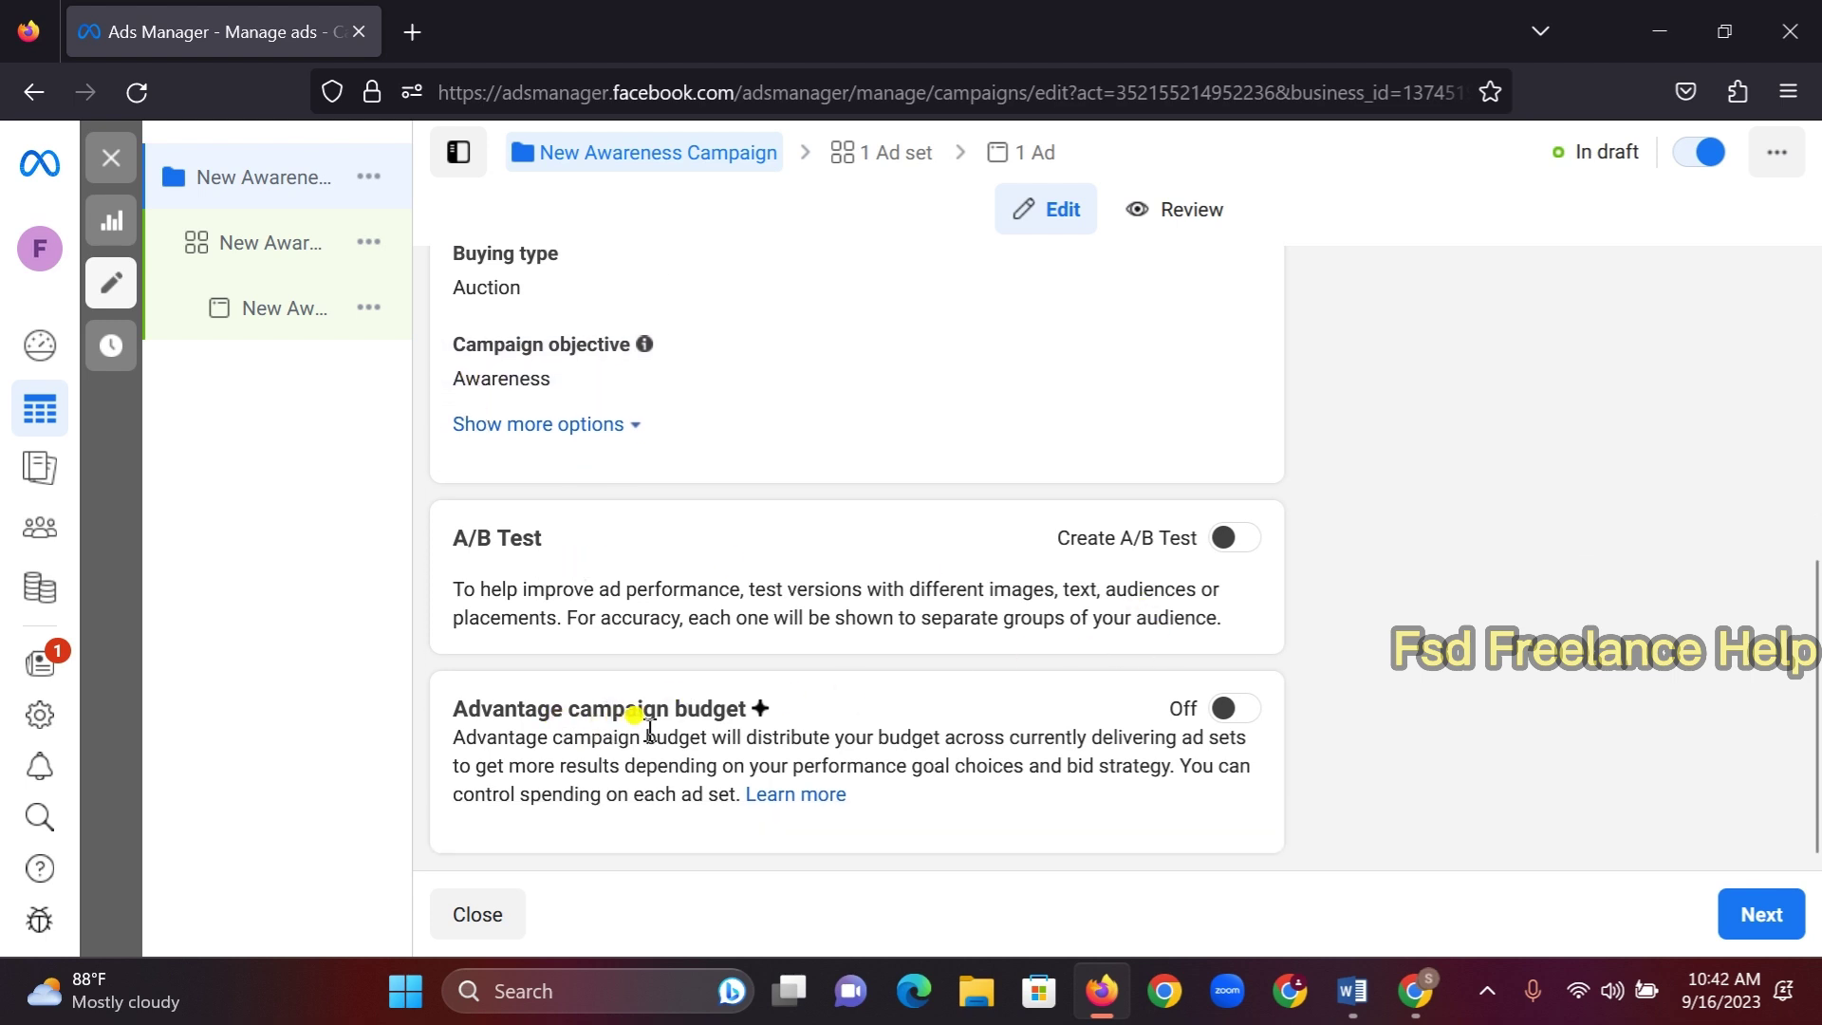
Turn on Advantage campaign budget, and look up the requested daily budget in the Word brief
{"action": "left_click", "coordinate": [1230, 710]}
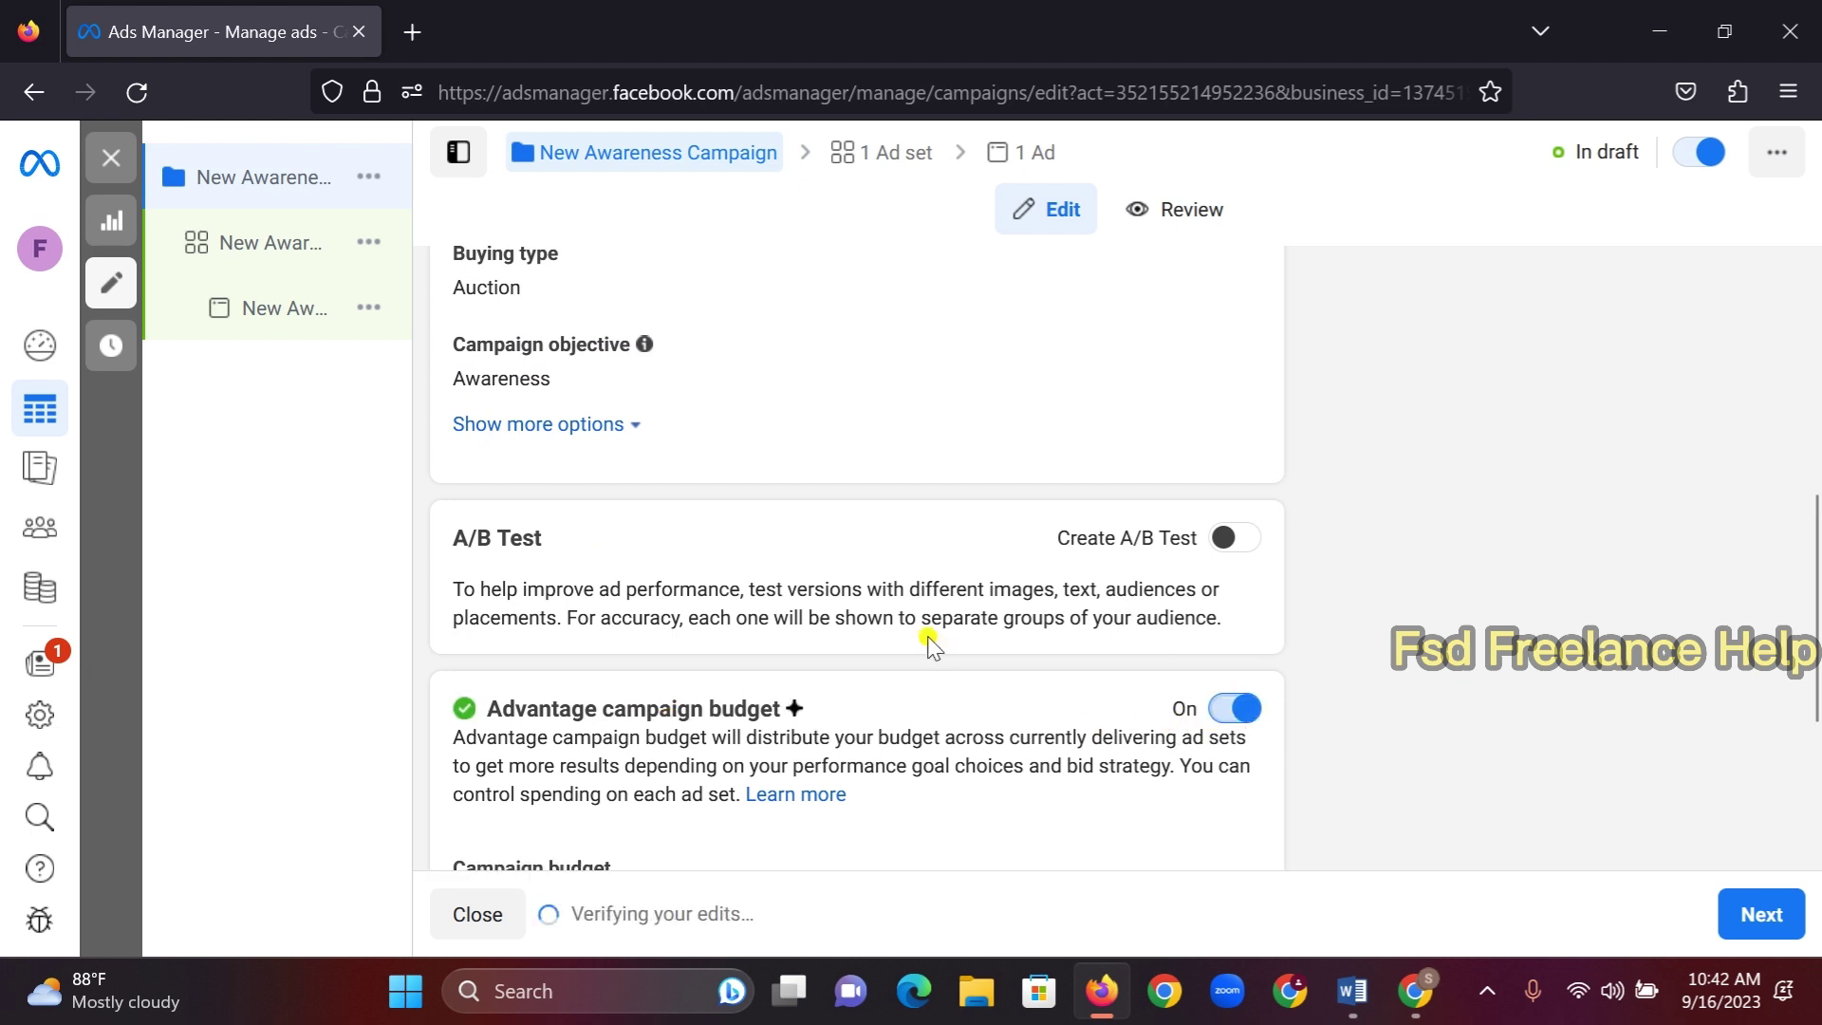
{"action": "scroll", "coordinate": [932, 637], "scroll_direction": "down", "scroll_amount": 3}
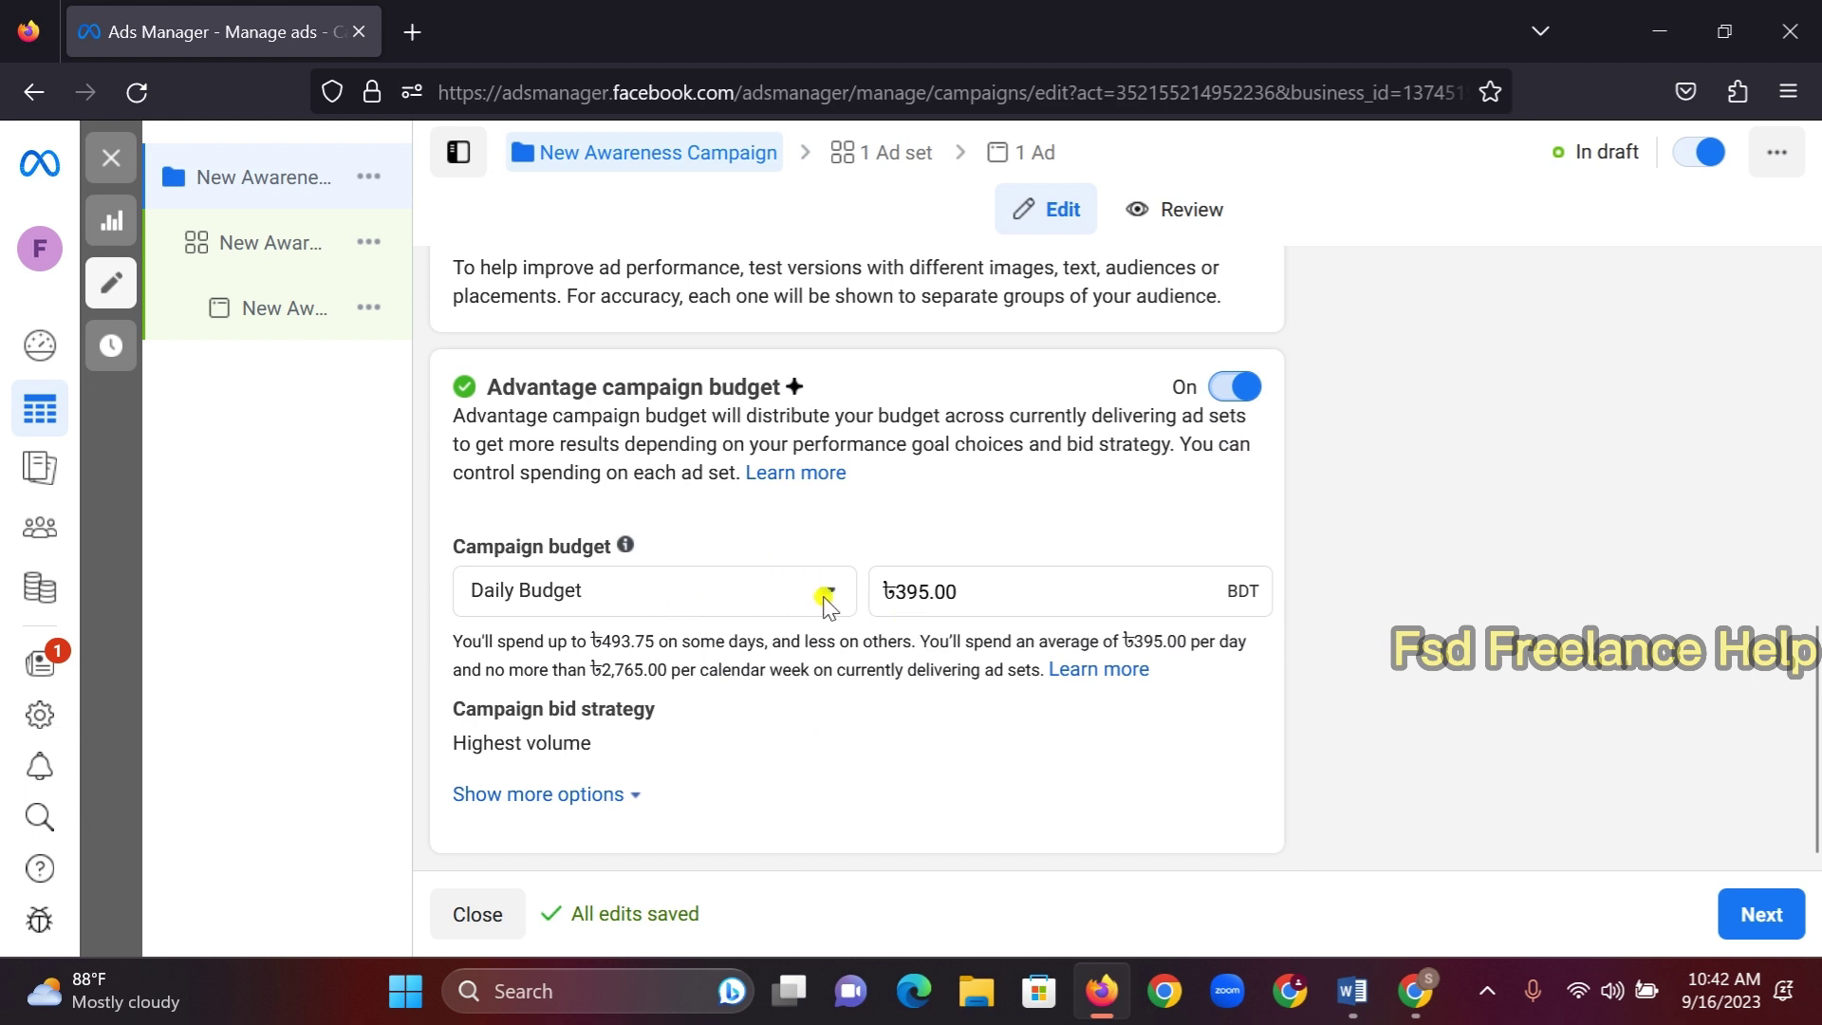
{"action": "left_click", "coordinate": [1366, 1008]}
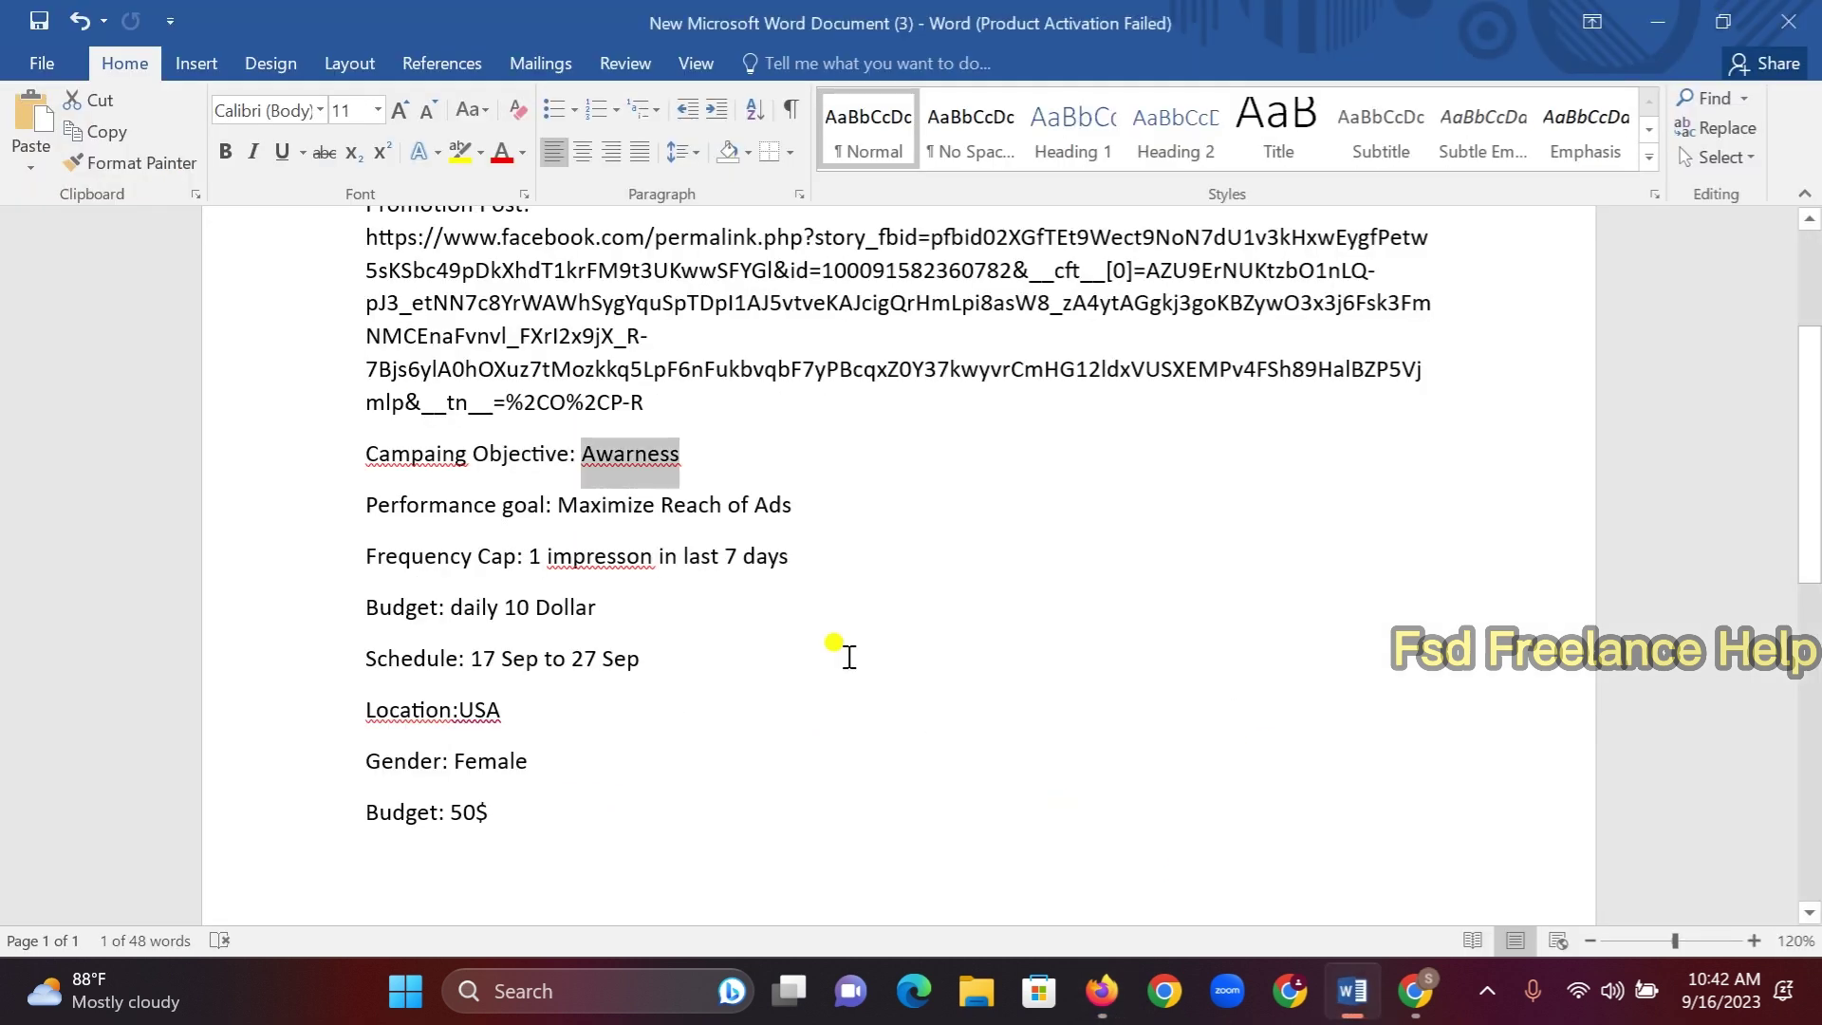
{"action": "left_click_drag", "start_coordinate": [596, 608], "coordinate": [452, 609]}
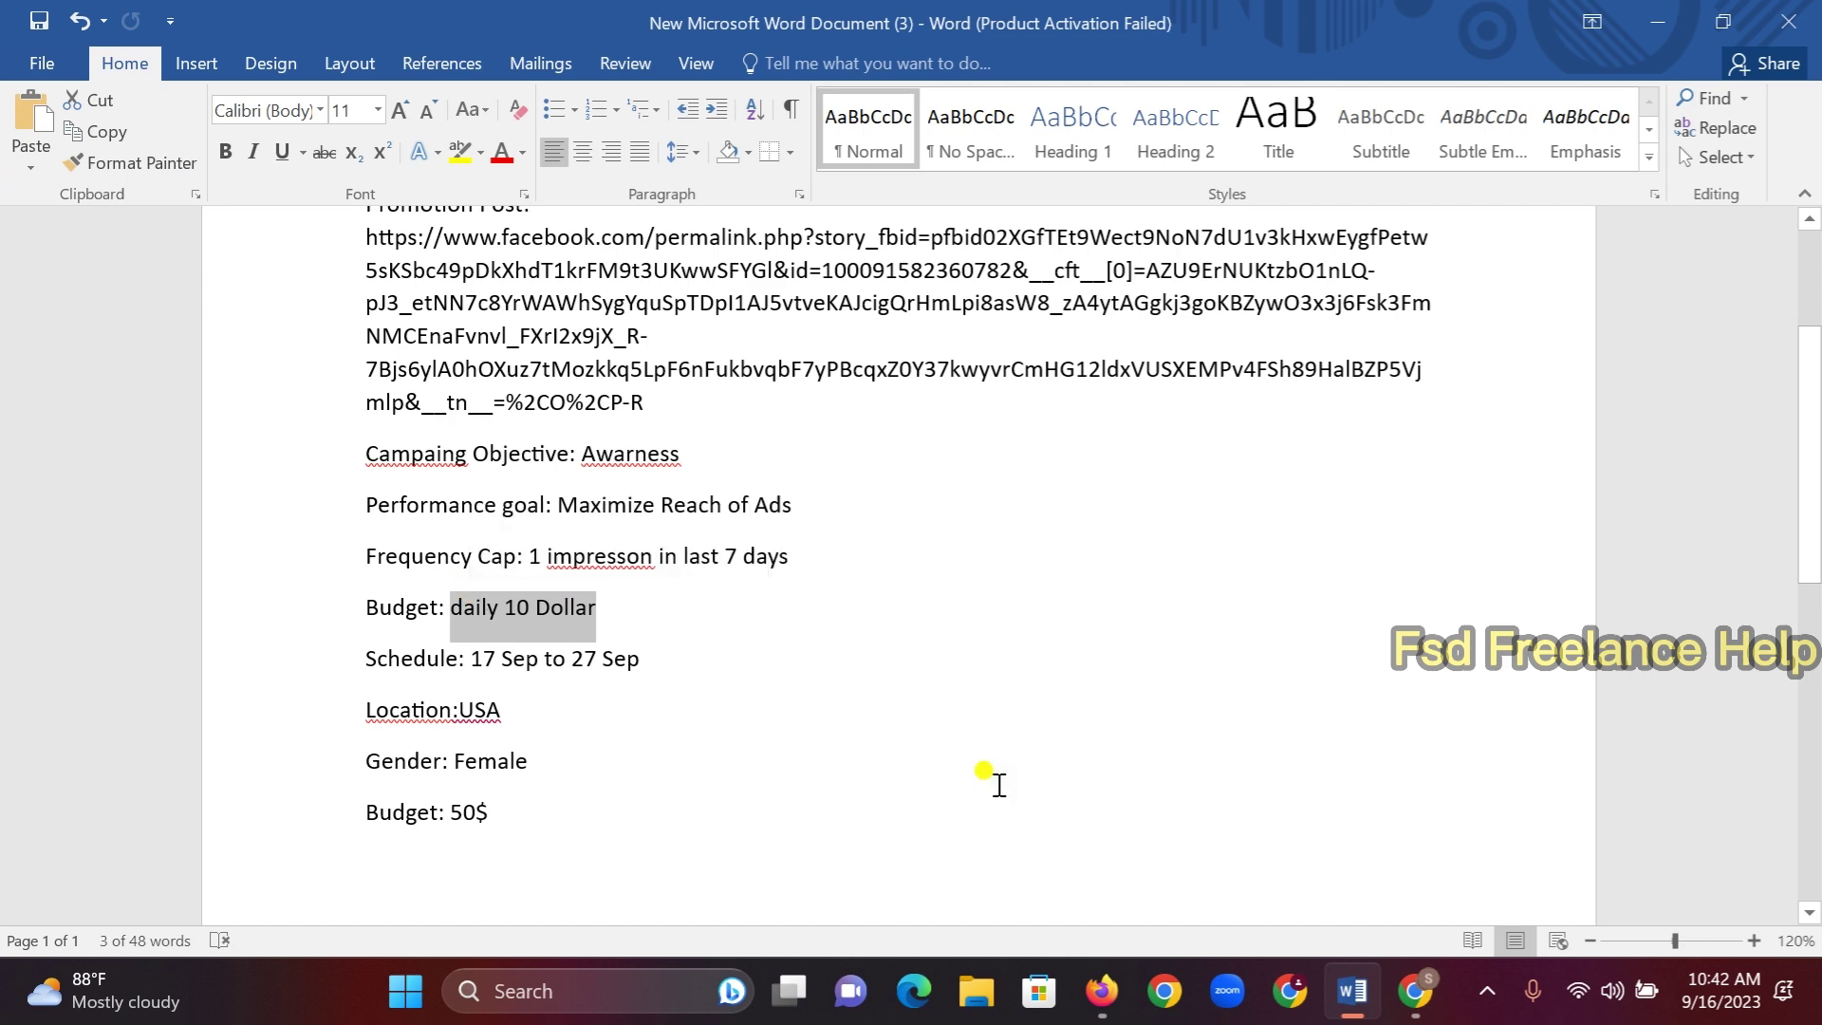
Switch back to Firefox, set the daily campaign budget to ৳1,000 and continue to the ad set settings
{"action": "left_click", "coordinate": [1101, 991]}
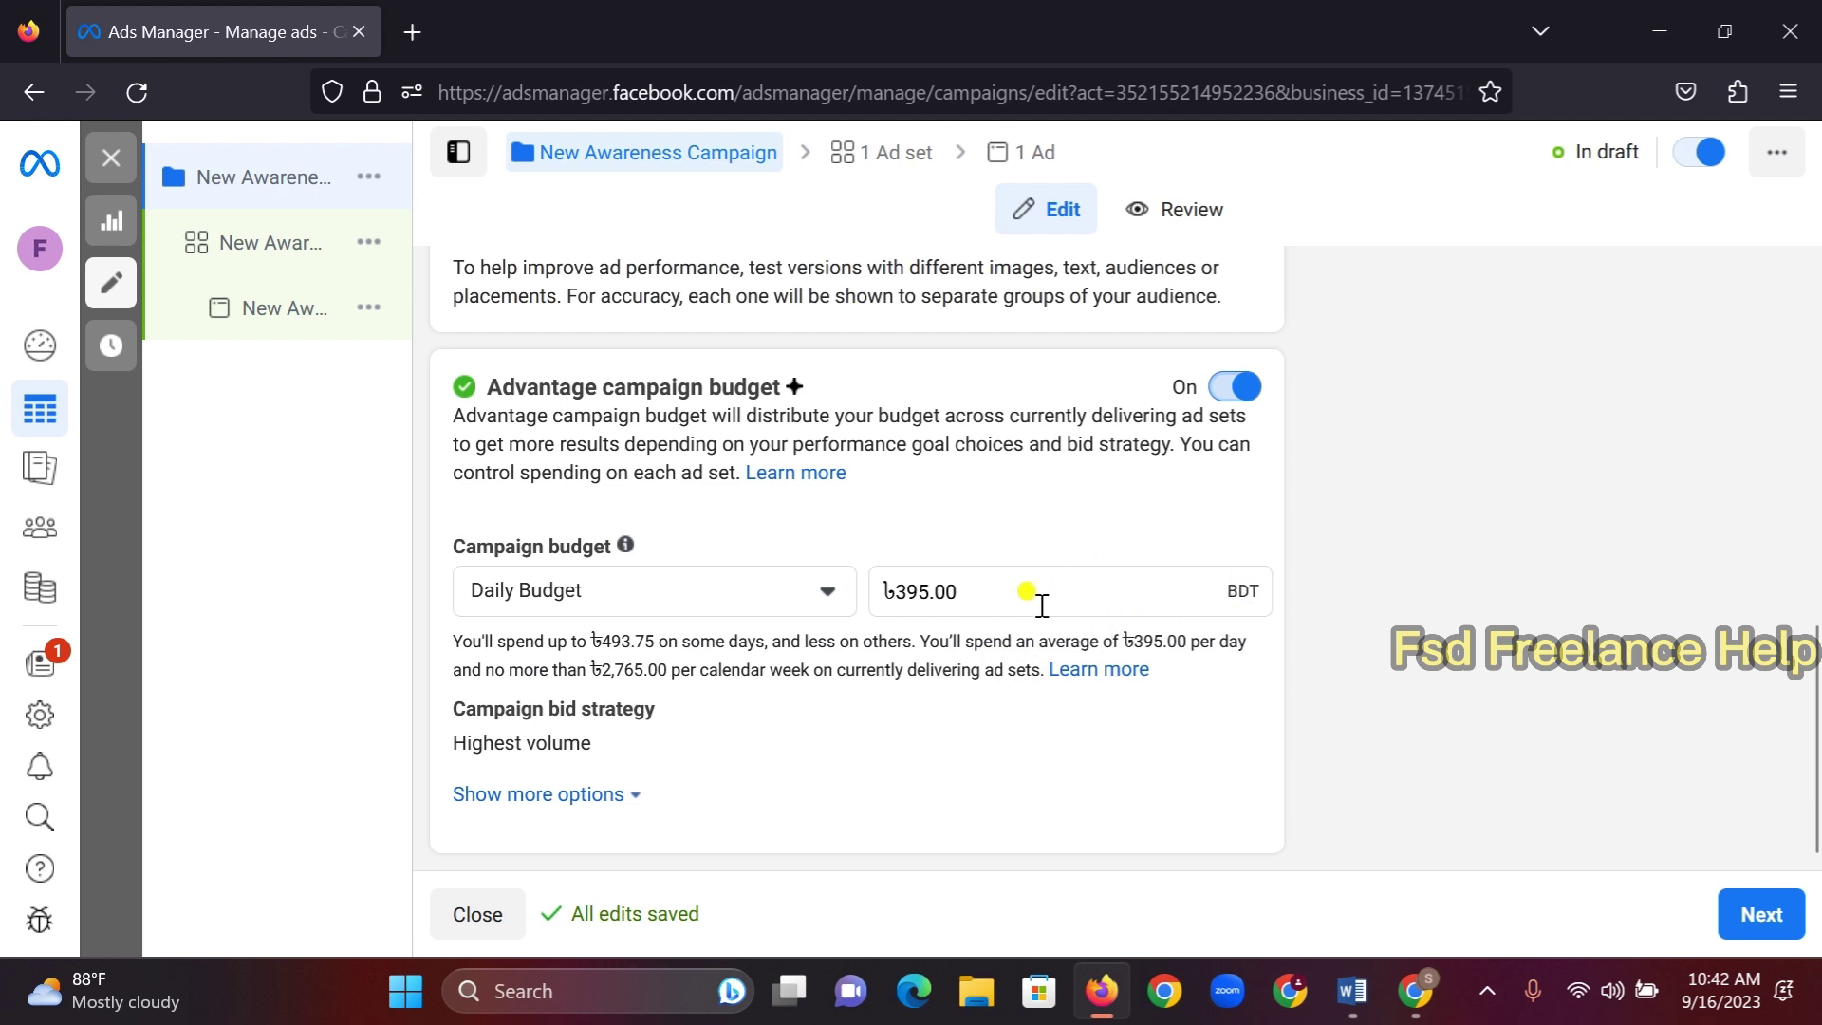
{"action": "left_click_drag", "start_coordinate": [983, 589], "coordinate": [892, 590]}
{"action": "key", "text": "BackSpace"}
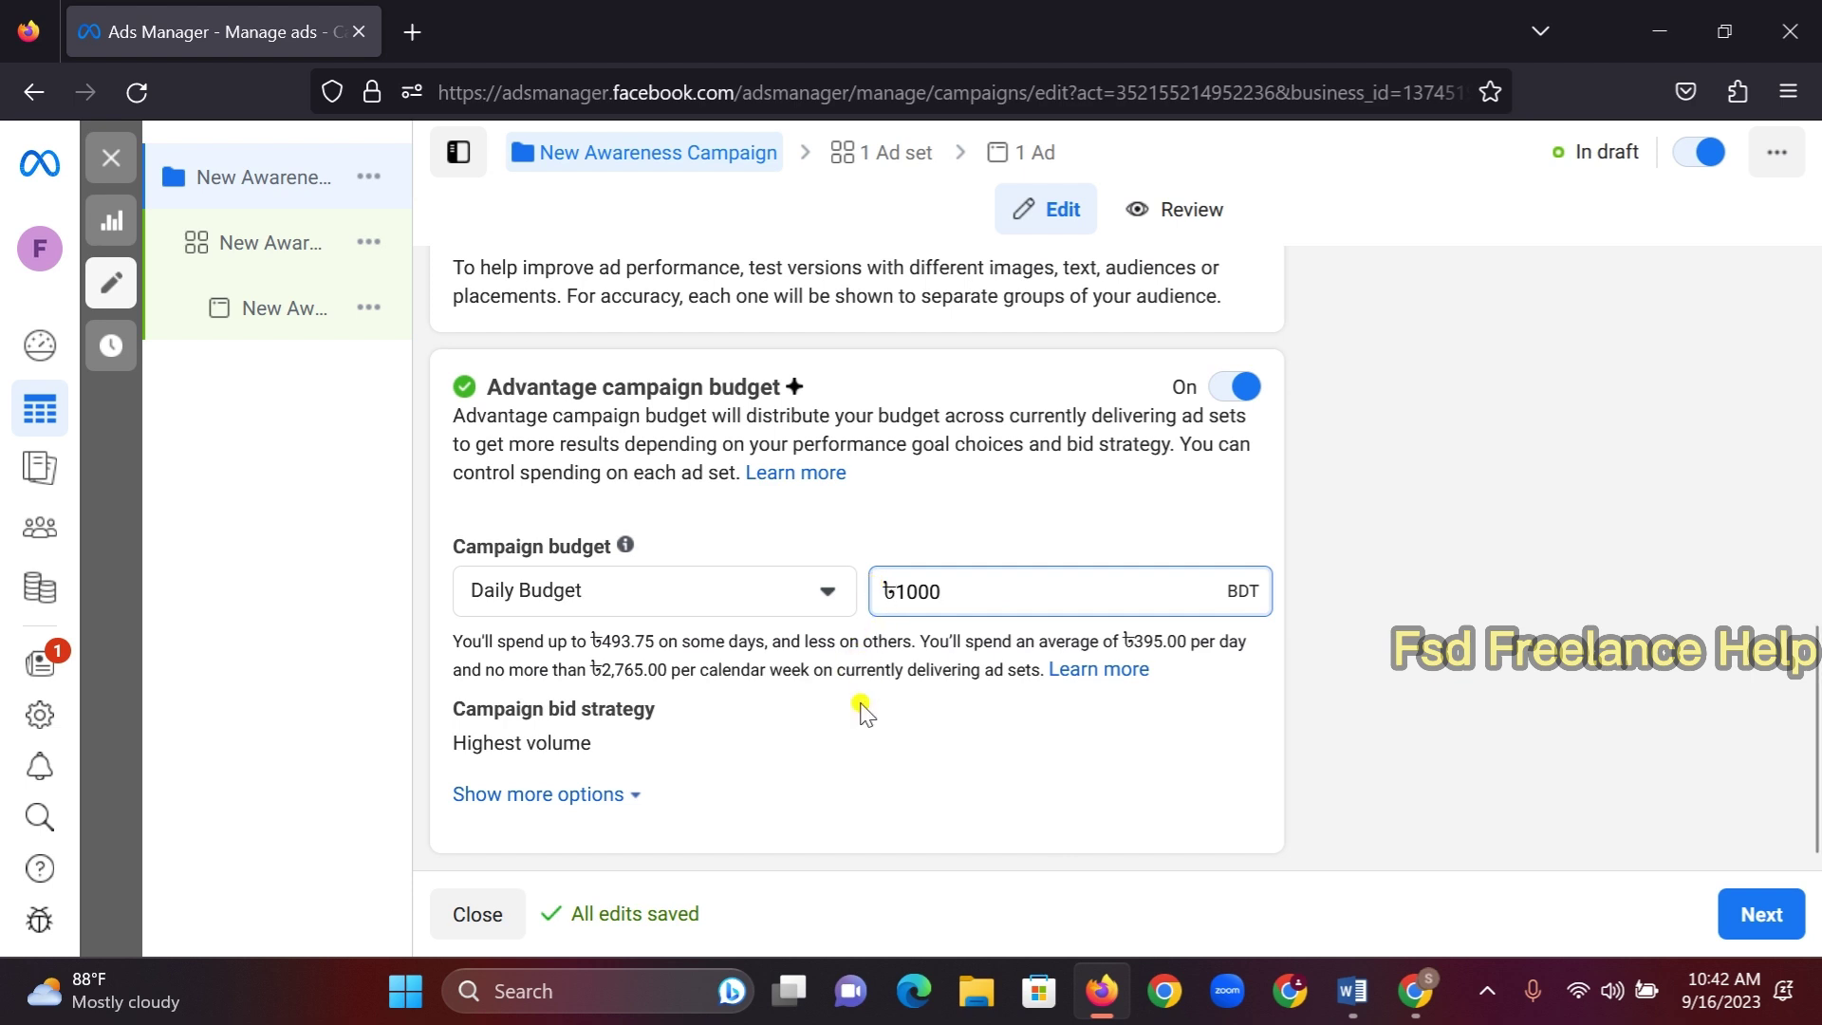
{"action": "left_click", "coordinate": [850, 749]}
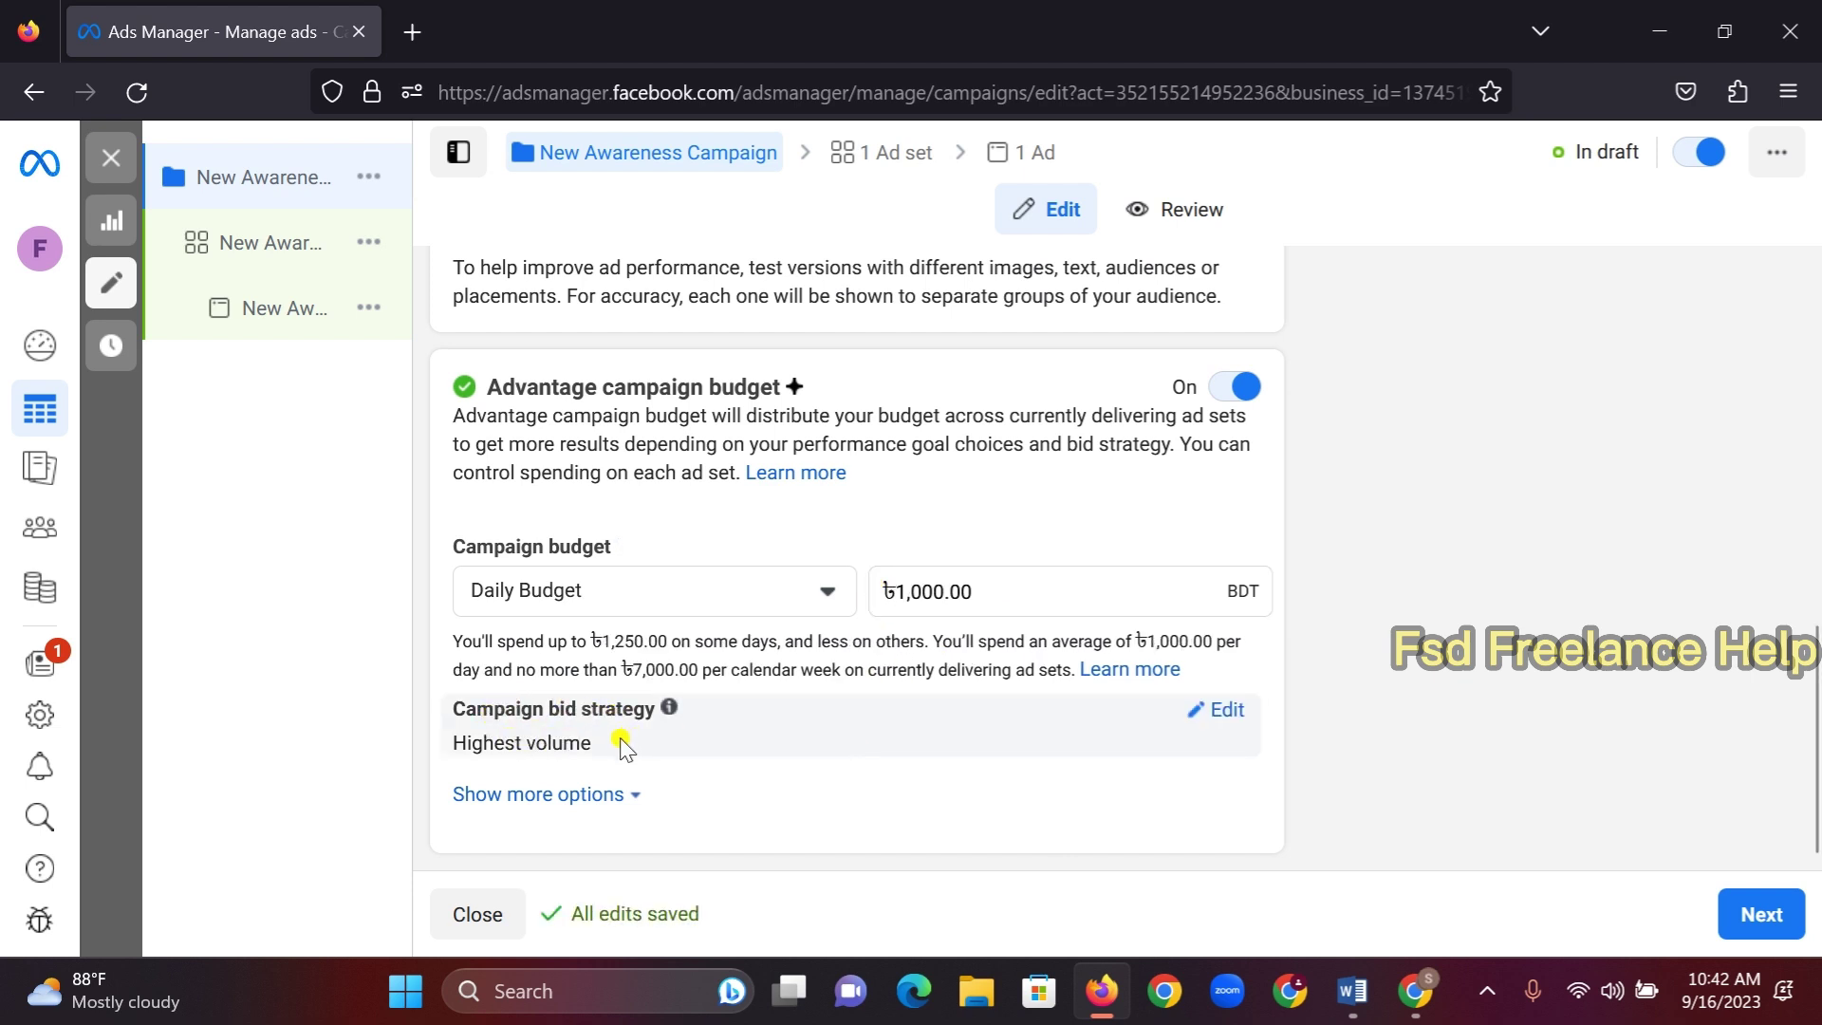
{"action": "left_click", "coordinate": [1757, 917]}
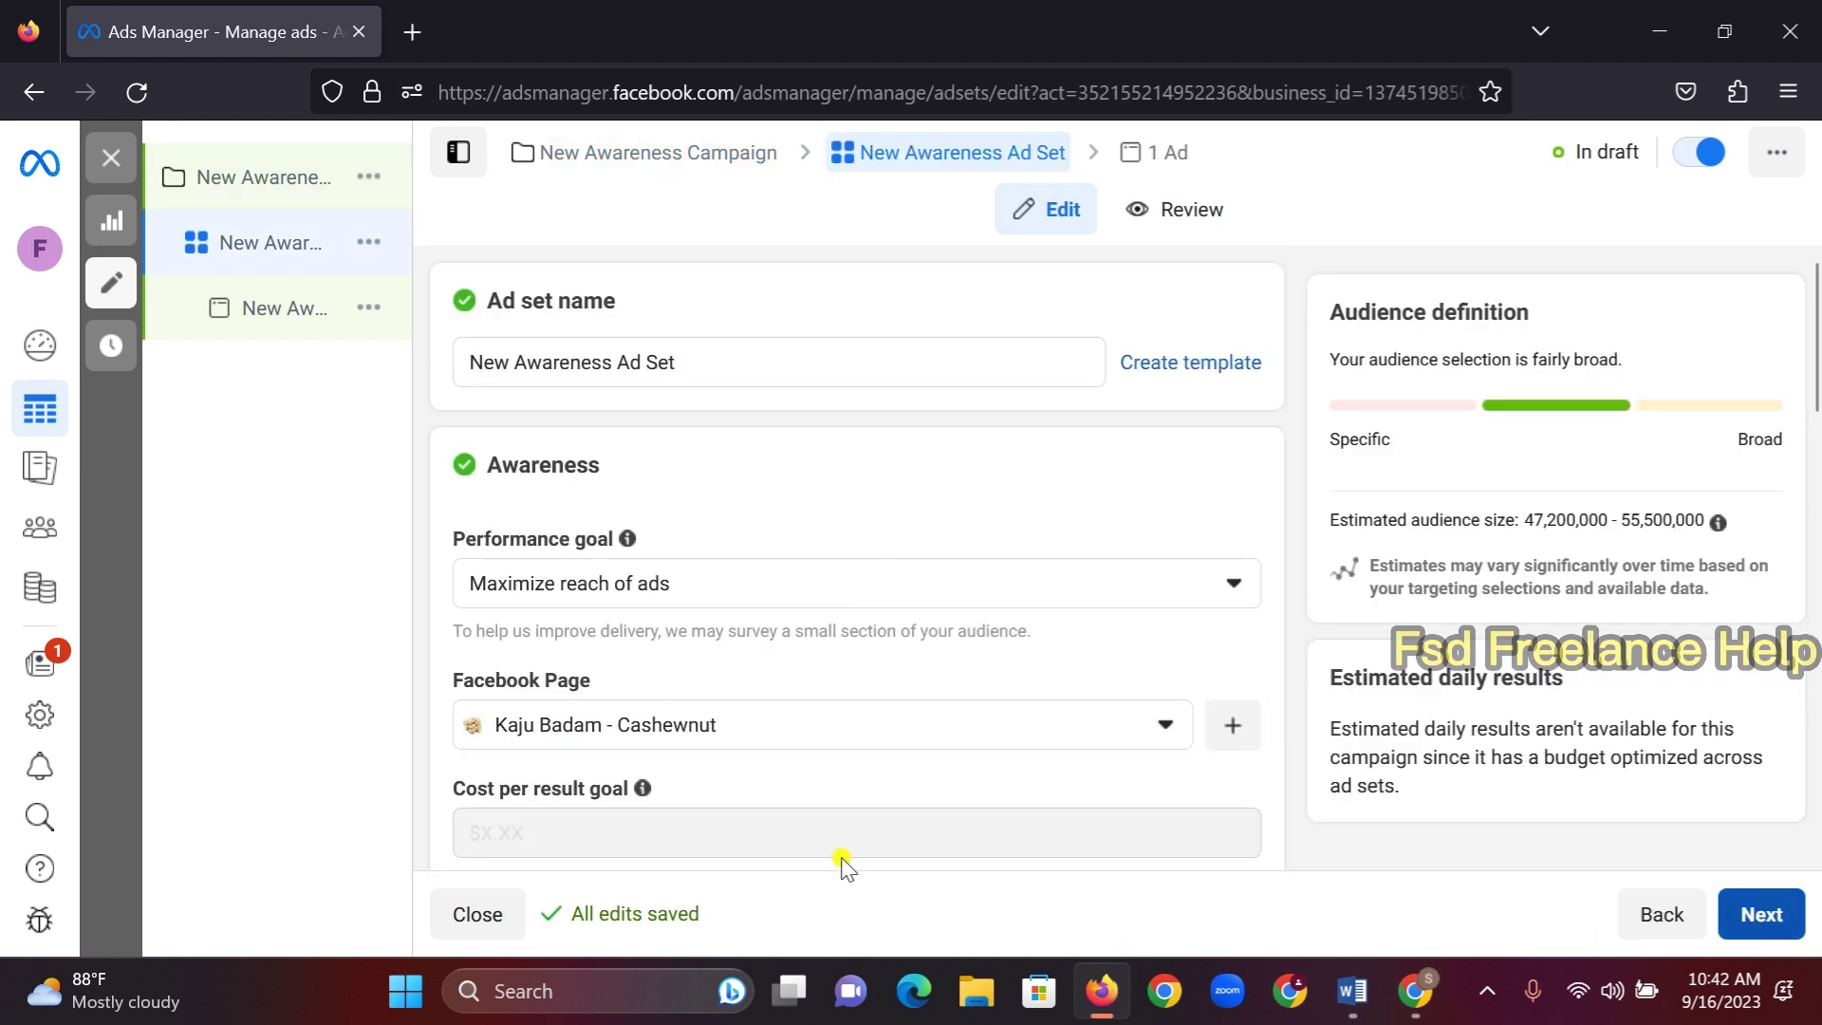
Review the ad set name and performance goal, check the goal against the Word brief, and return to Firefox
{"action": "left_click_drag", "start_coordinate": [677, 361], "coordinate": [473, 370]}
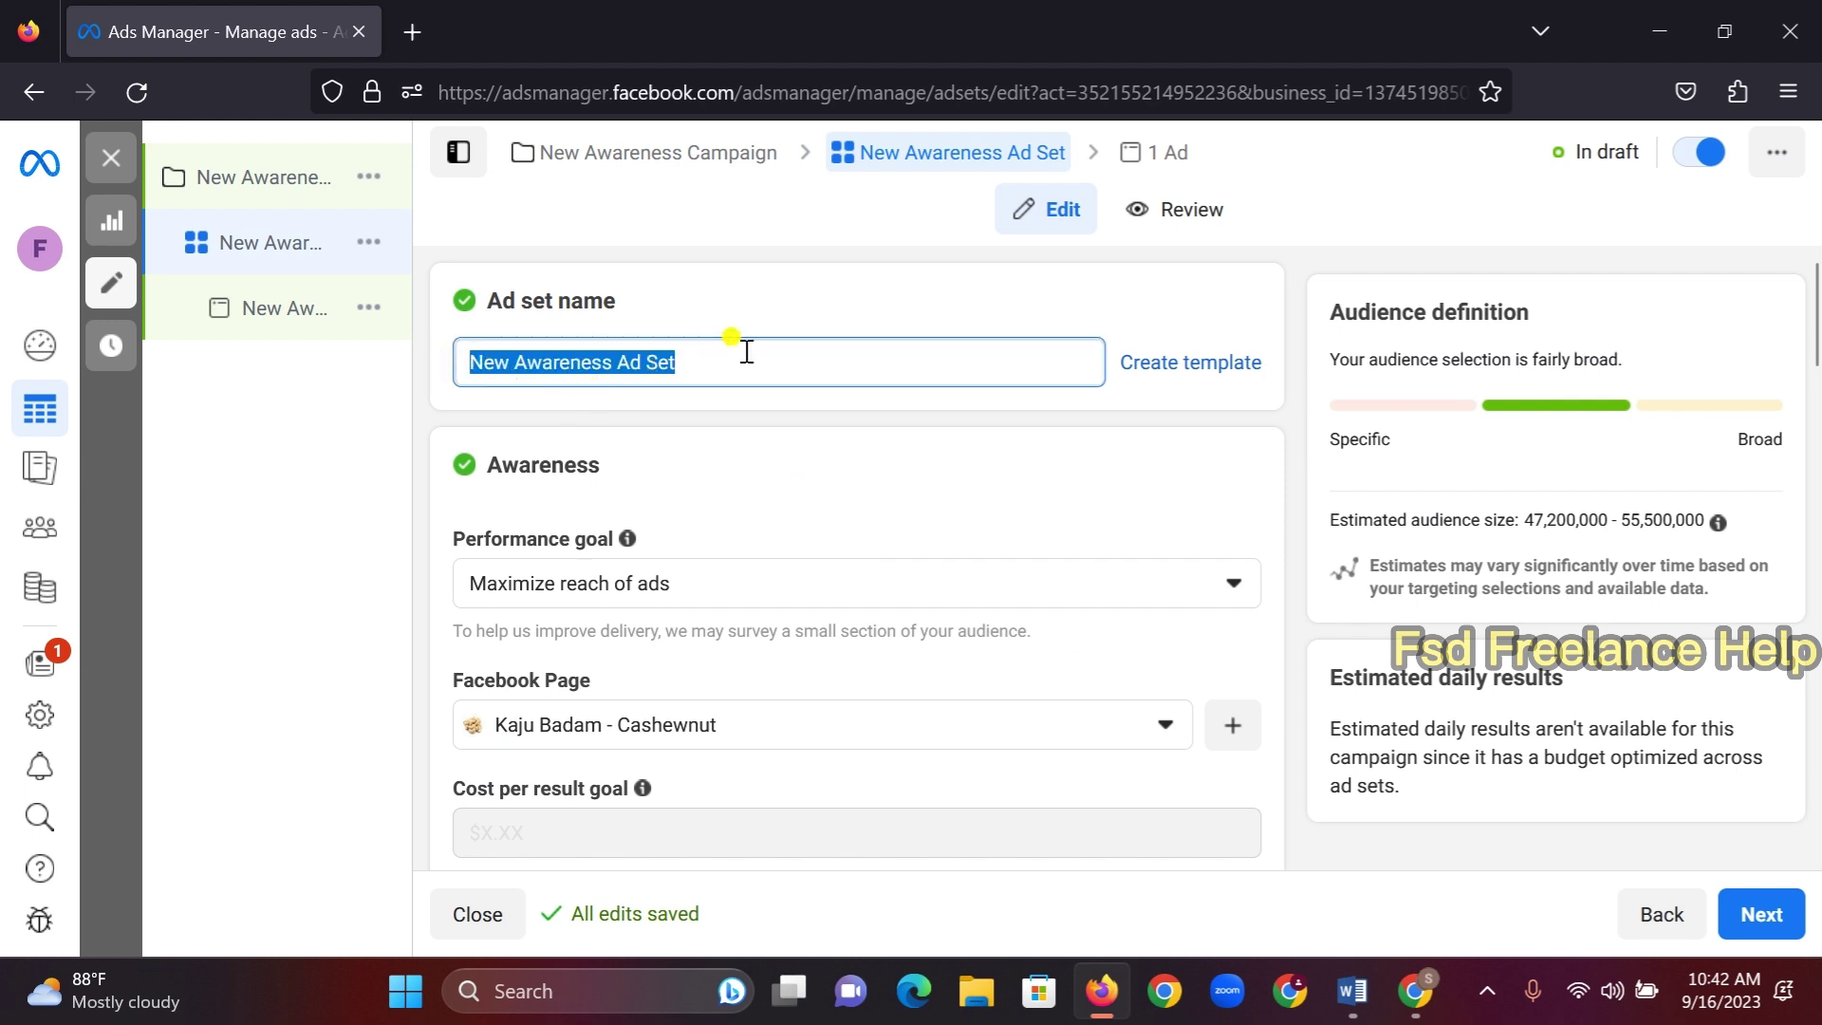
{"action": "scroll", "coordinate": [692, 436], "scroll_direction": "down", "scroll_amount": 2}
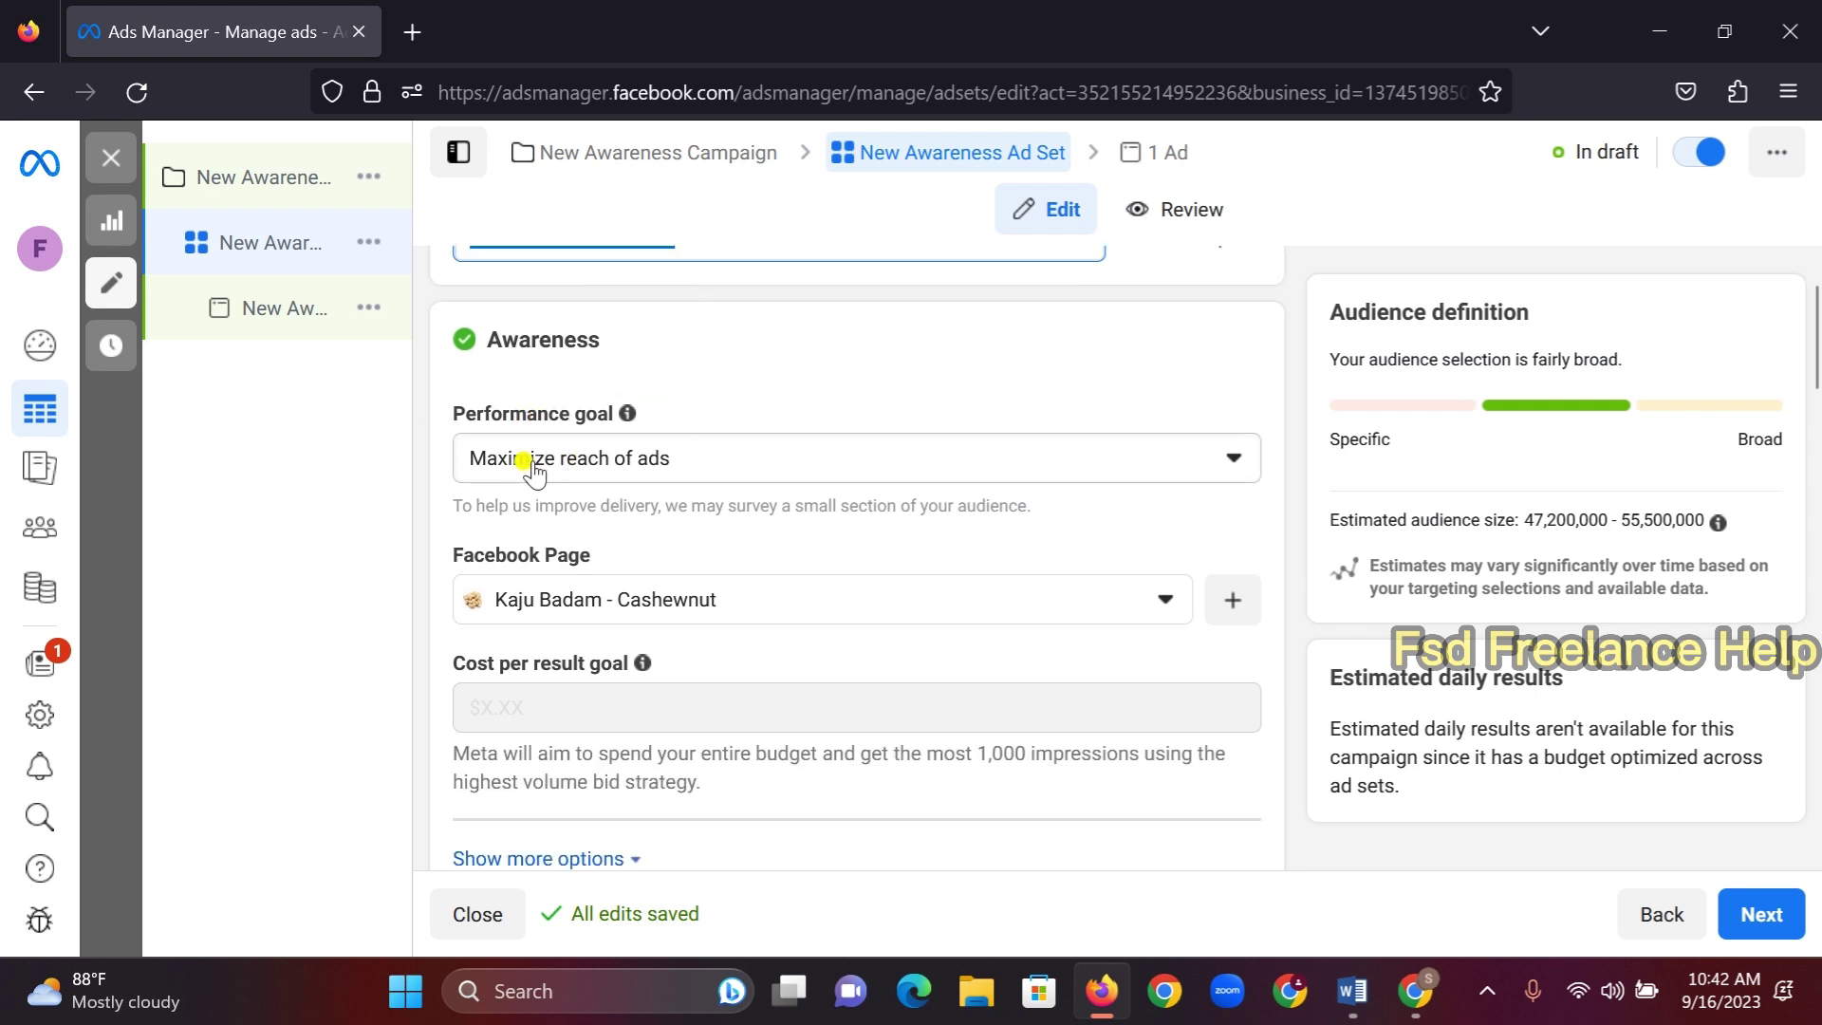
{"action": "left_click", "coordinate": [1352, 990]}
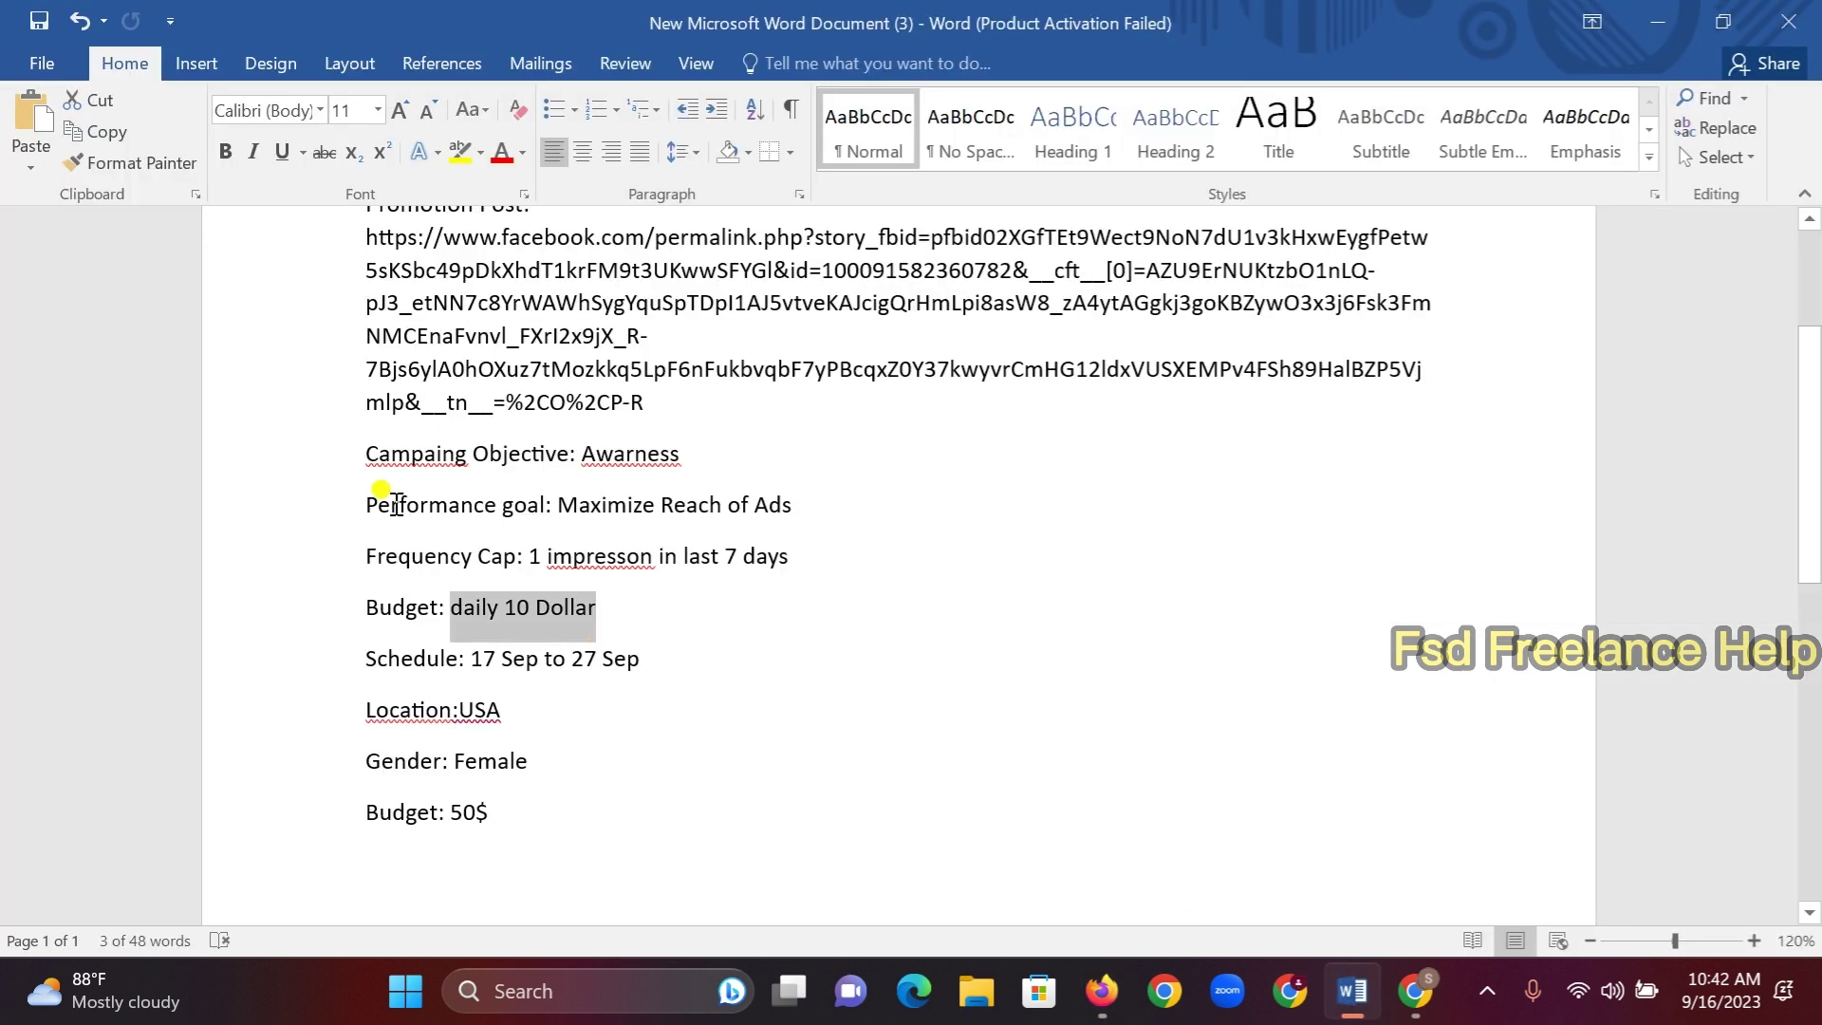
{"action": "left_click_drag", "start_coordinate": [364, 494], "coordinate": [812, 520]}
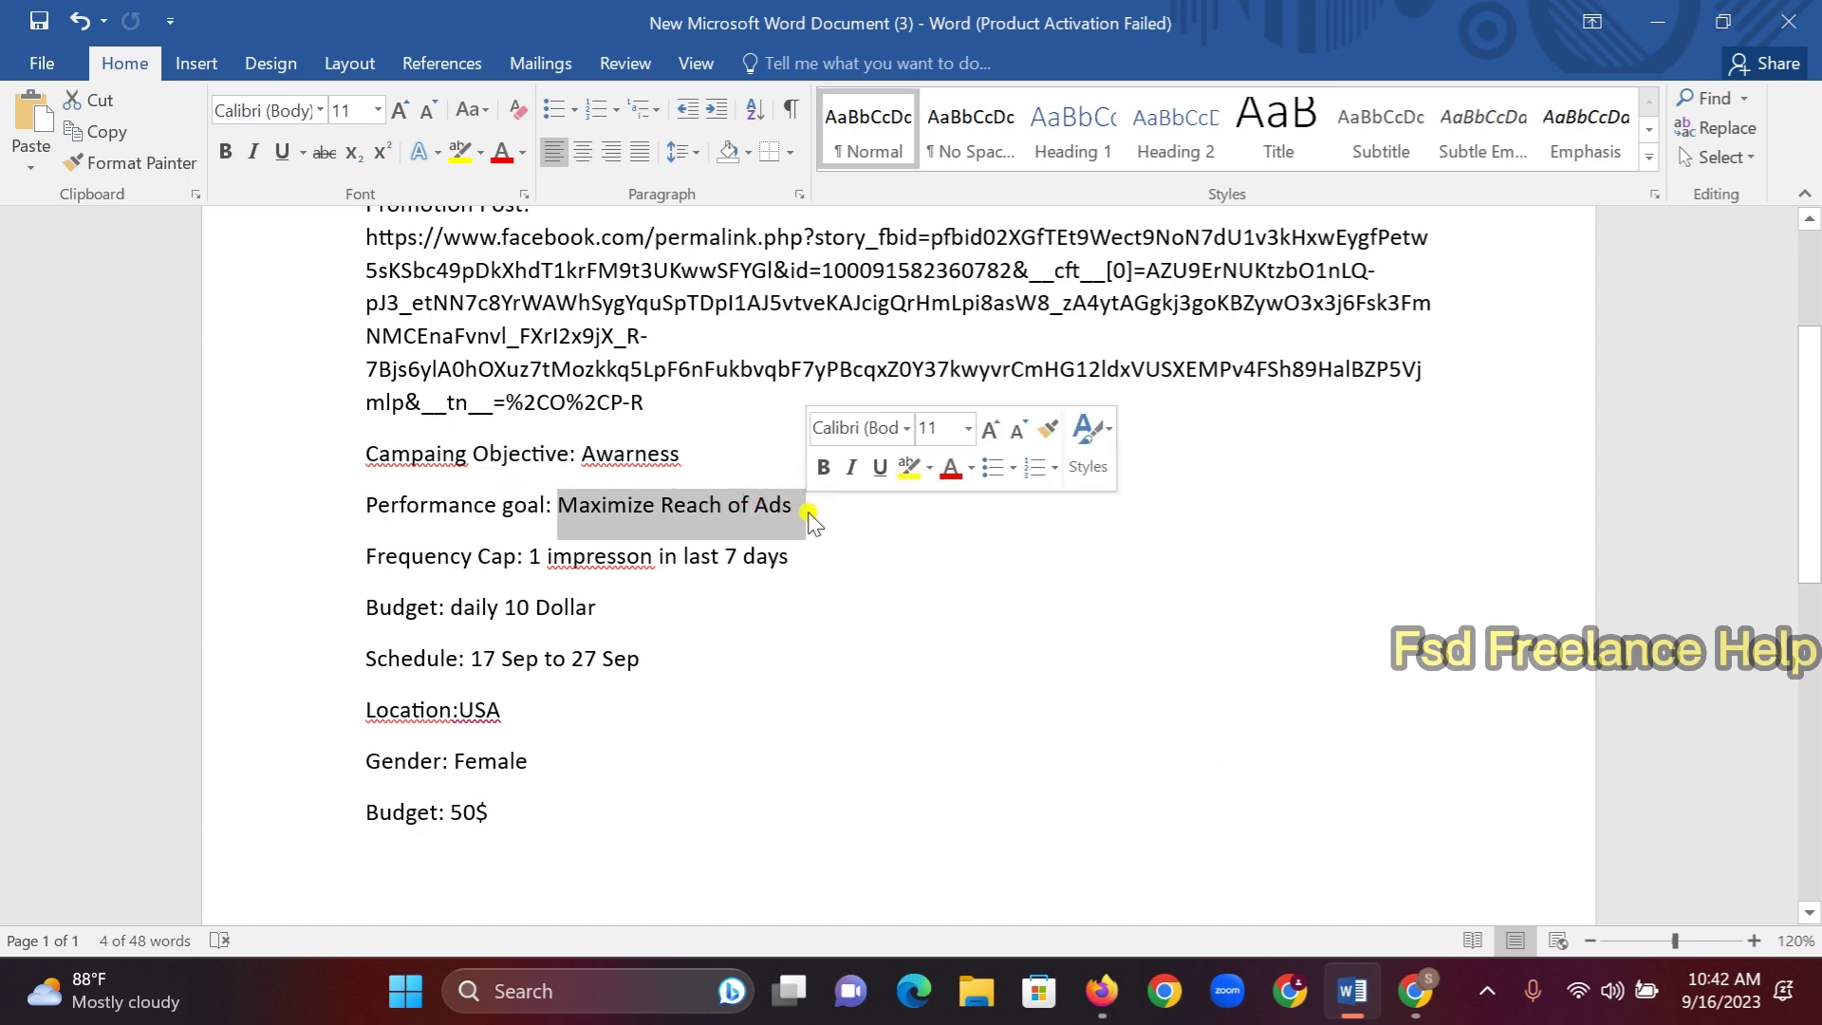
{"action": "left_click", "coordinate": [1101, 991]}
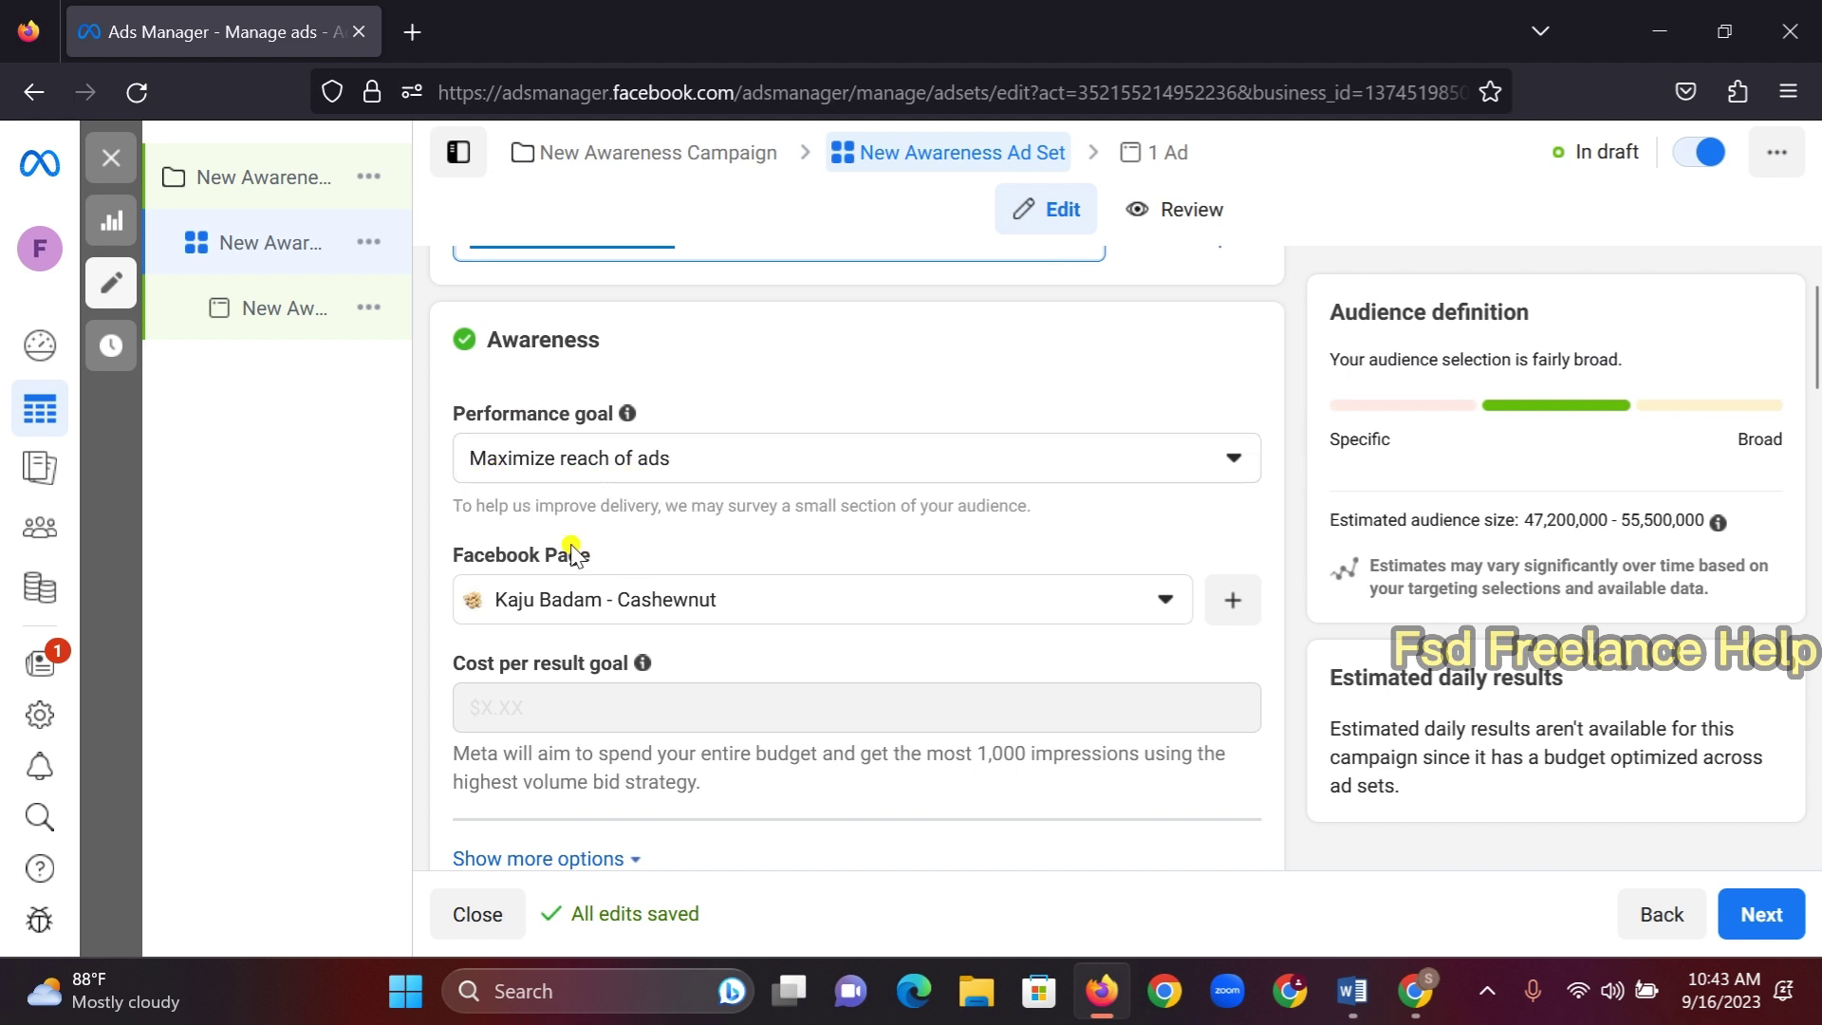
Review the Facebook Page and cost per result goal, and expand the Awareness options to show the frequency cap
{"action": "scroll", "coordinate": [541, 569], "scroll_direction": "down", "scroll_amount": 2}
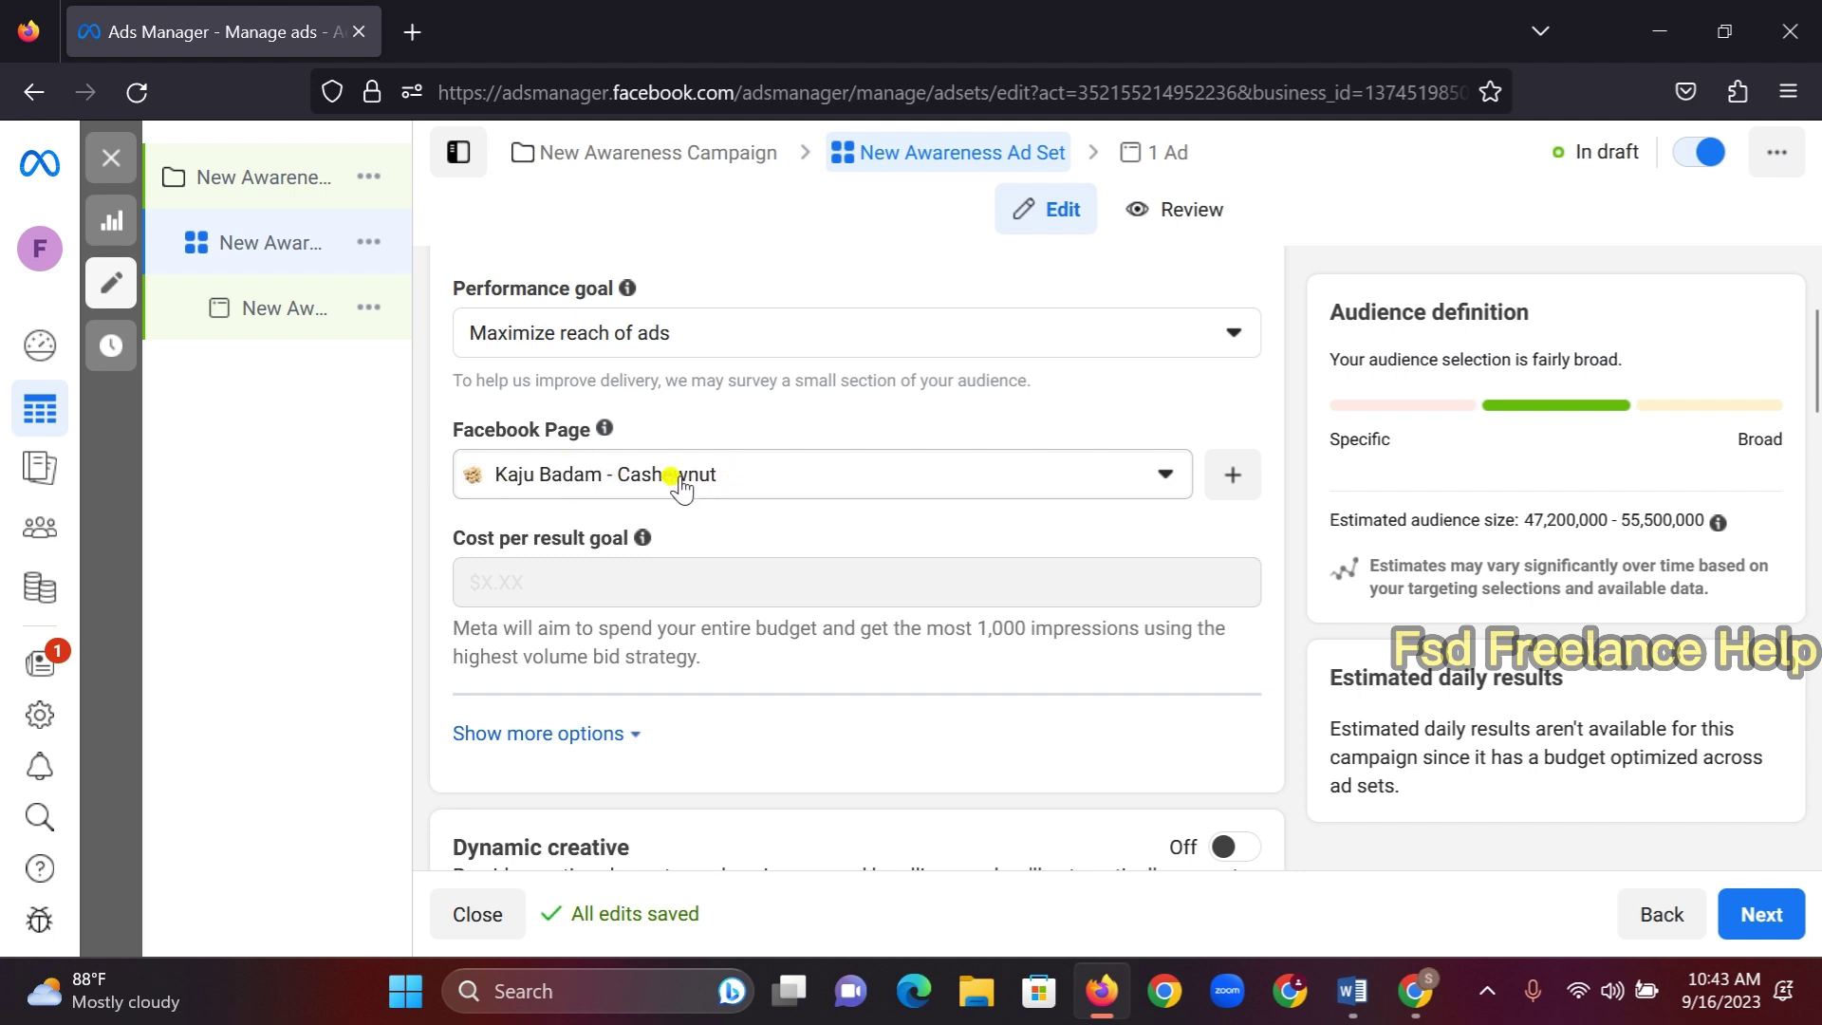
{"action": "scroll", "coordinate": [752, 465], "scroll_direction": "down", "scroll_amount": 3}
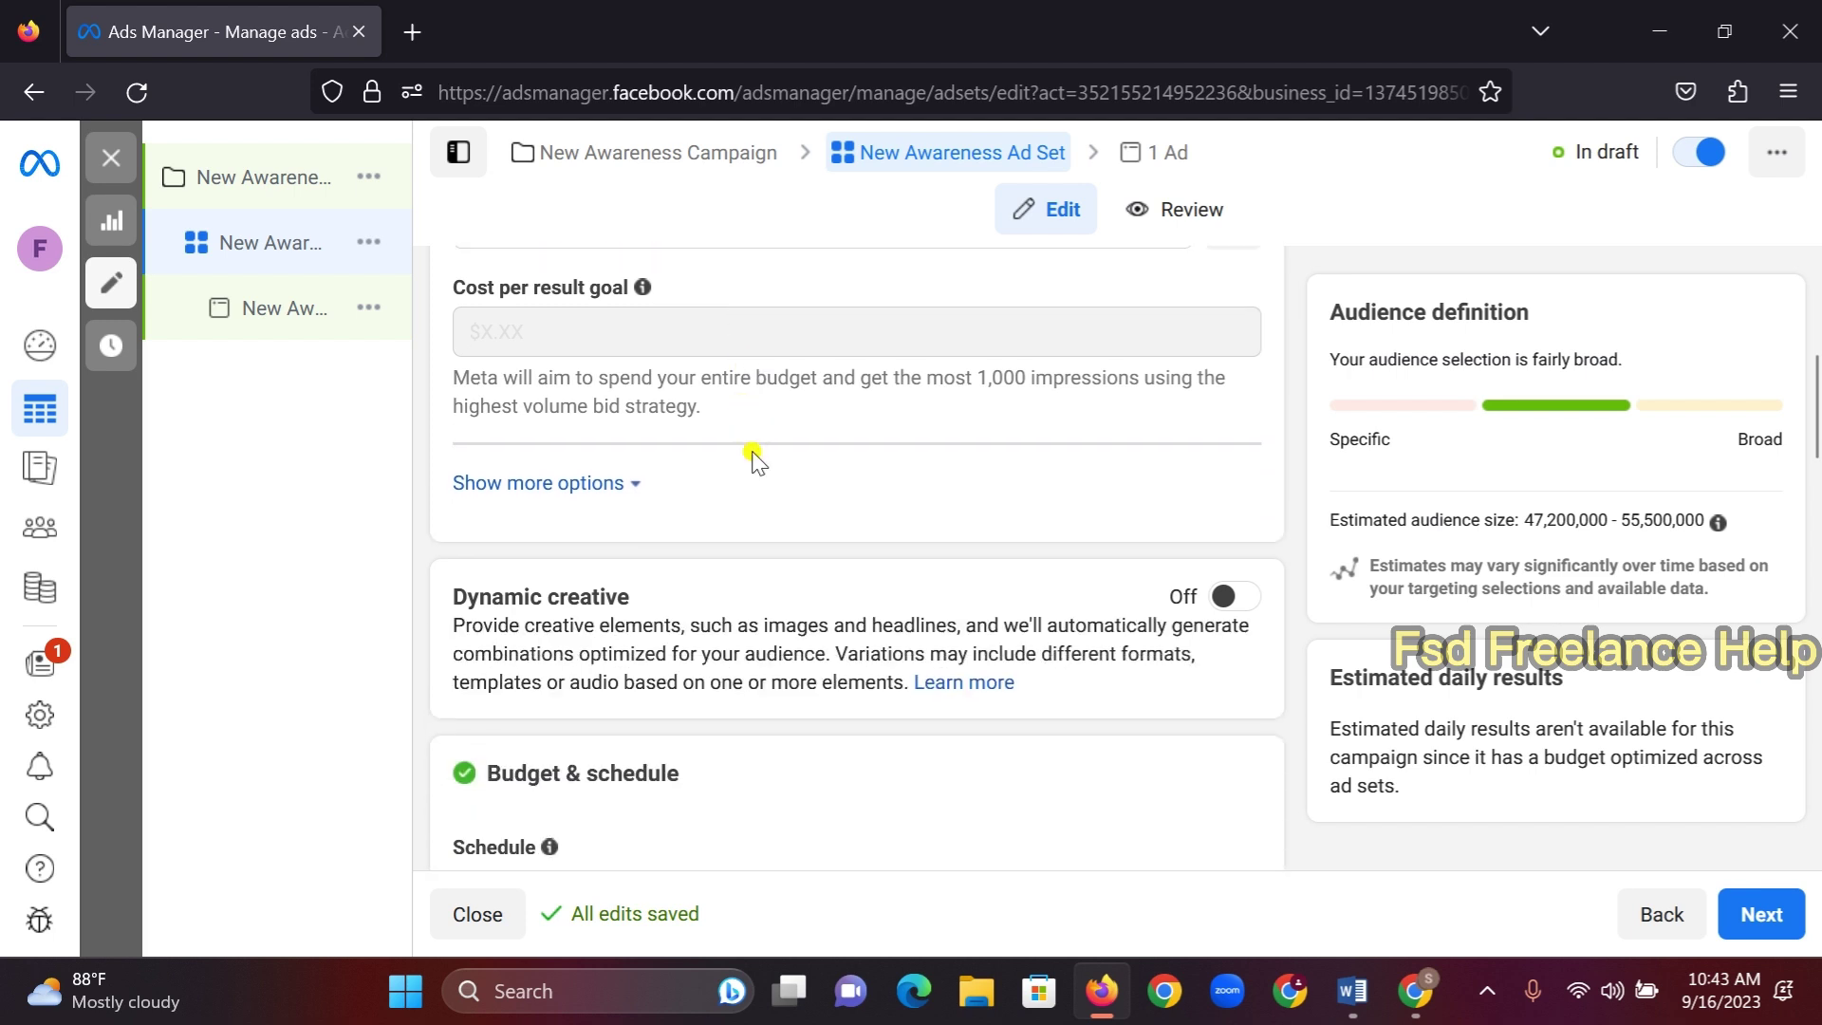
{"action": "left_click", "coordinate": [549, 490]}
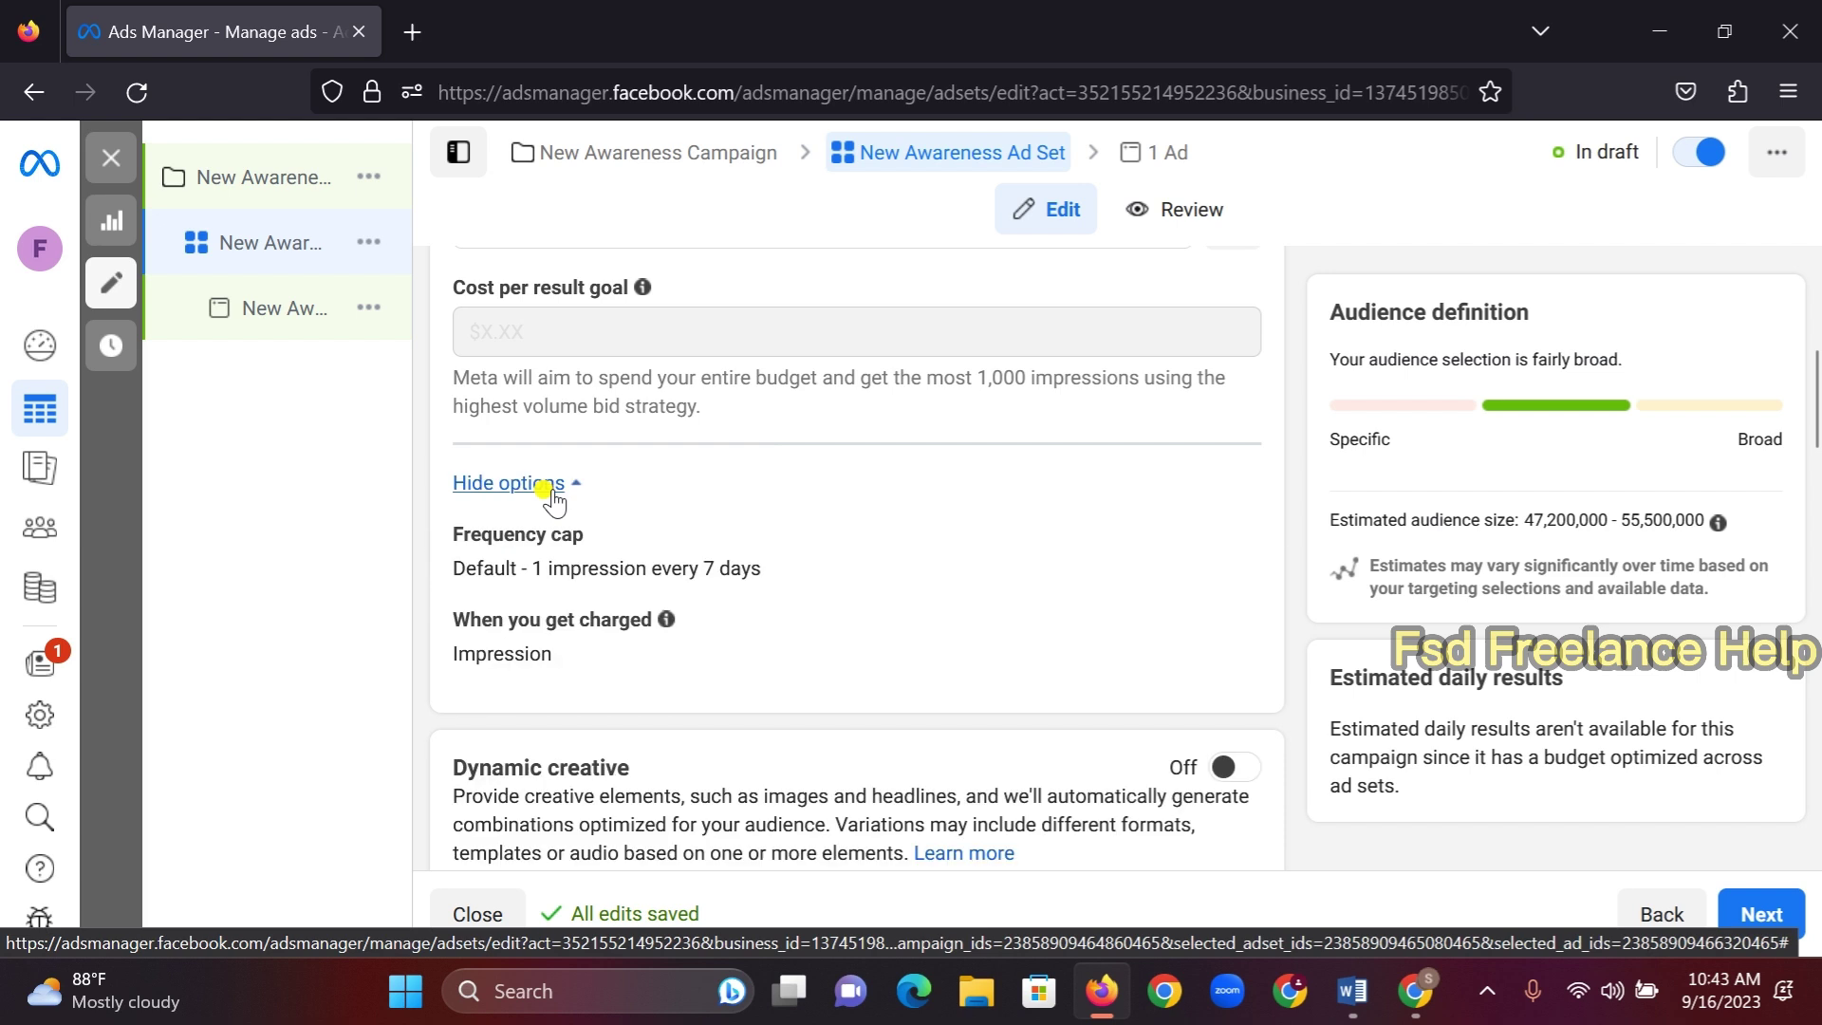
{"action": "scroll", "coordinate": [493, 465], "scroll_direction": "down", "scroll_amount": 2}
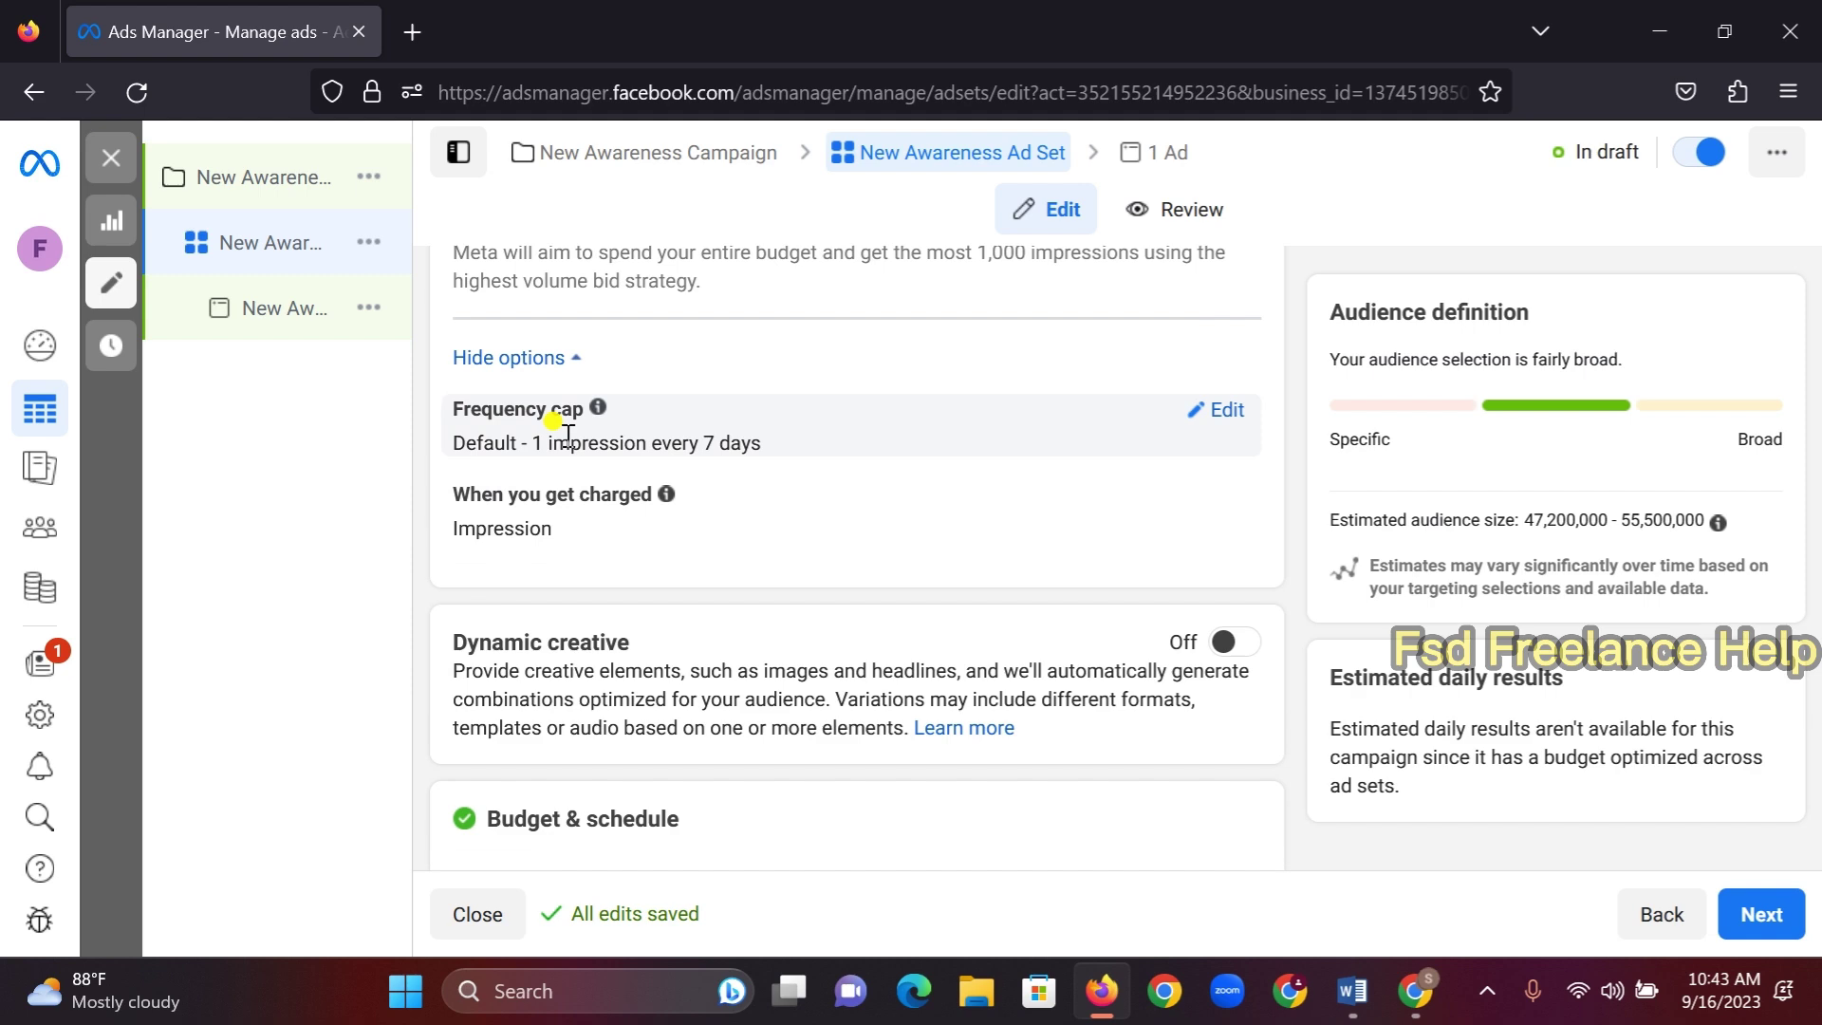
Look up the requested frequency cap in the Word brief, and switch back to Firefox
{"action": "left_click", "coordinate": [1352, 990]}
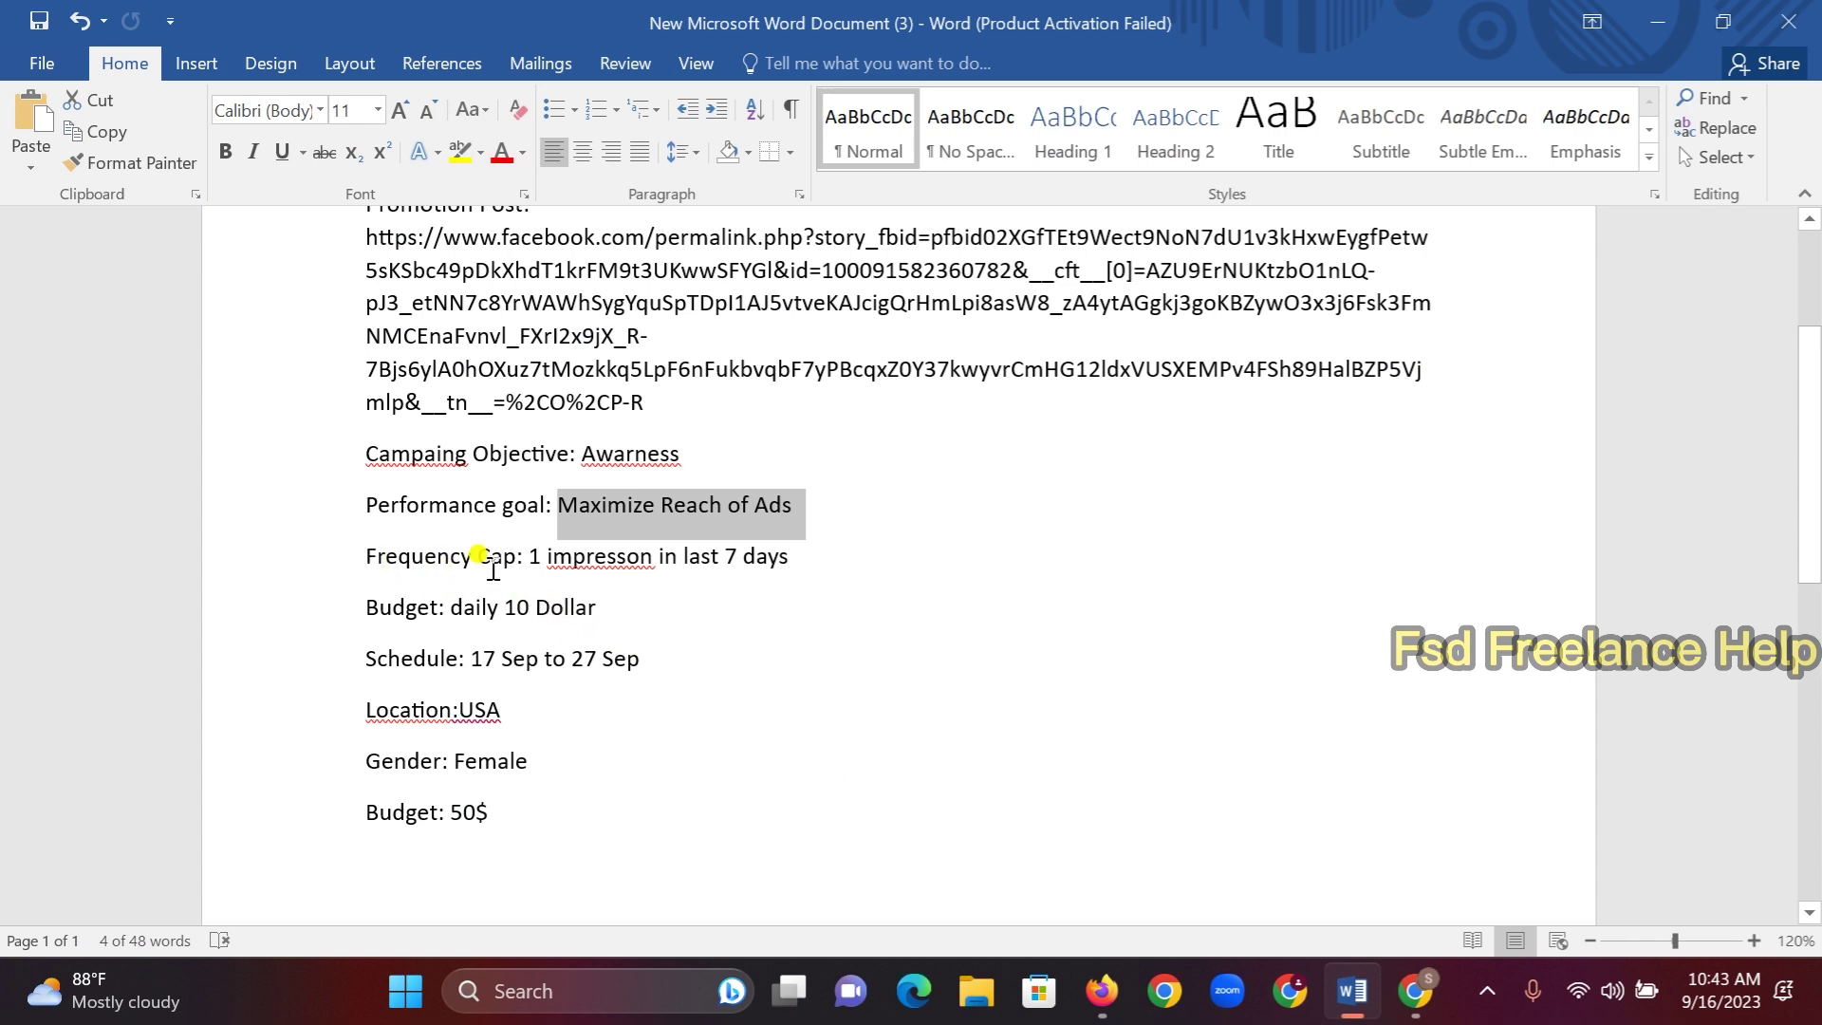
{"action": "left_click_drag", "start_coordinate": [530, 556], "coordinate": [793, 556]}
{"action": "left_click", "coordinate": [814, 559]}
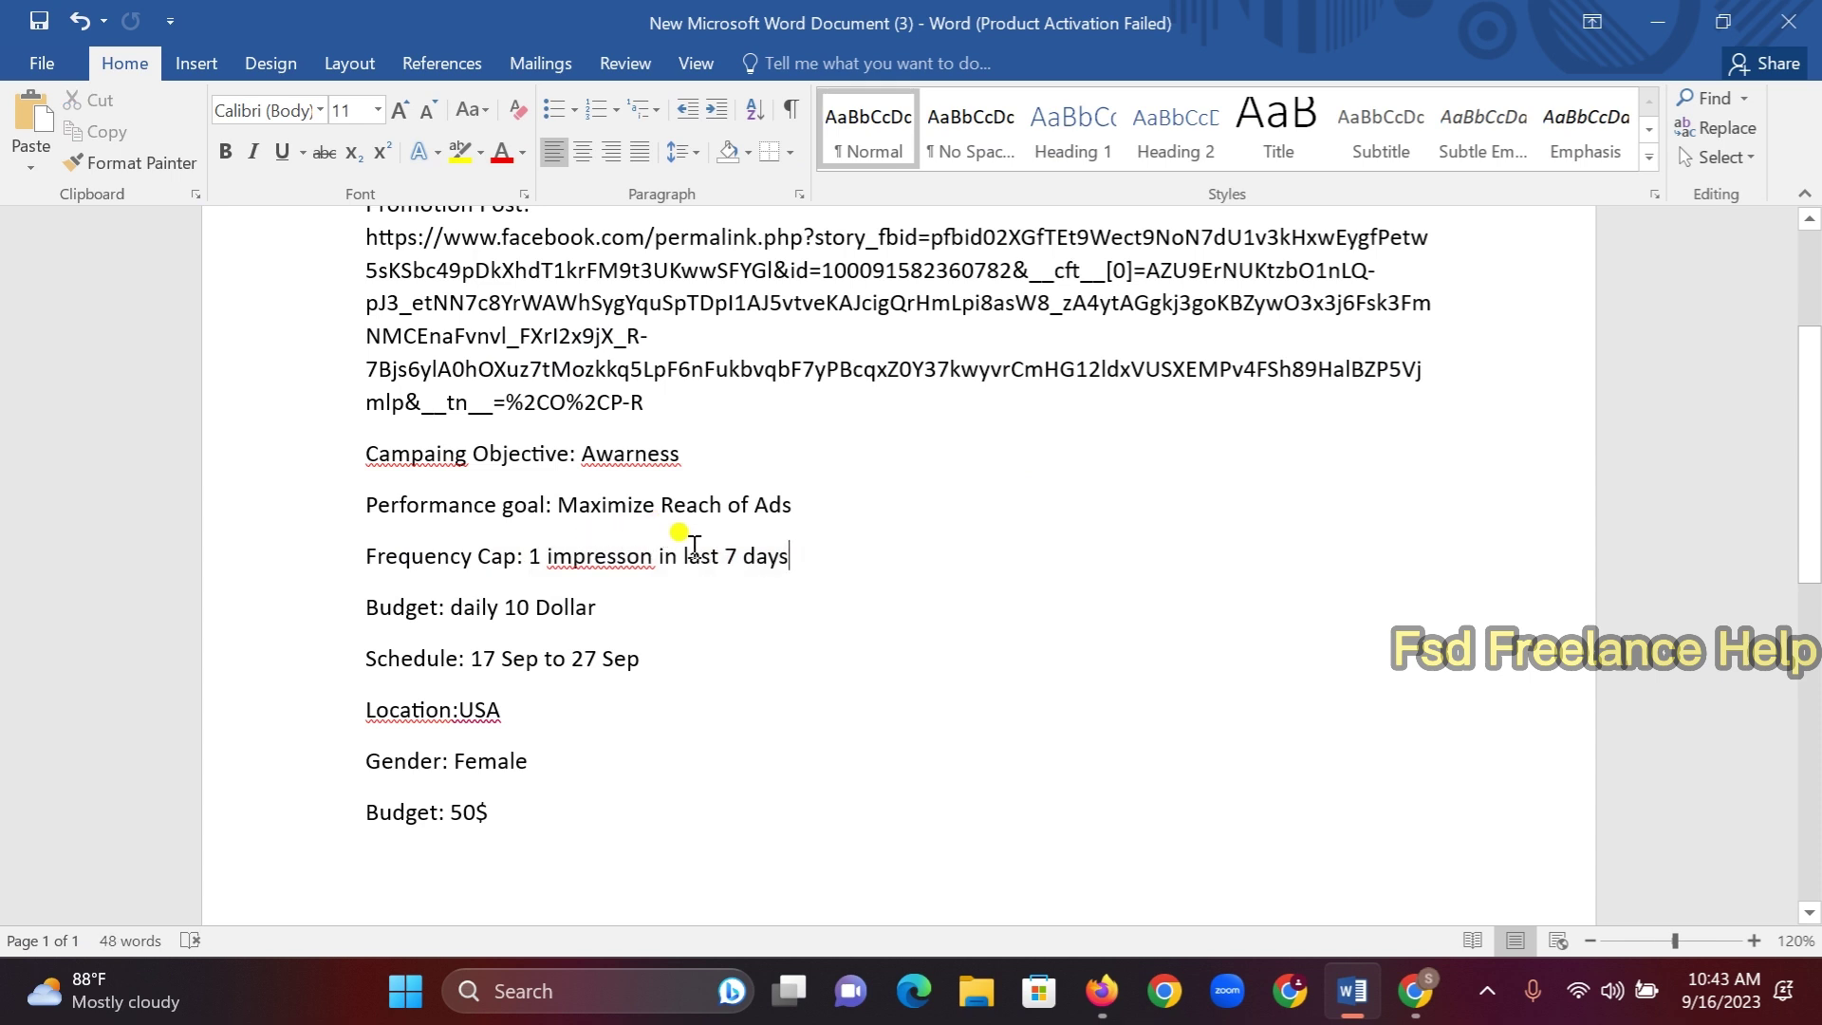
{"action": "left_click_drag", "start_coordinate": [688, 556], "coordinate": [807, 554]}
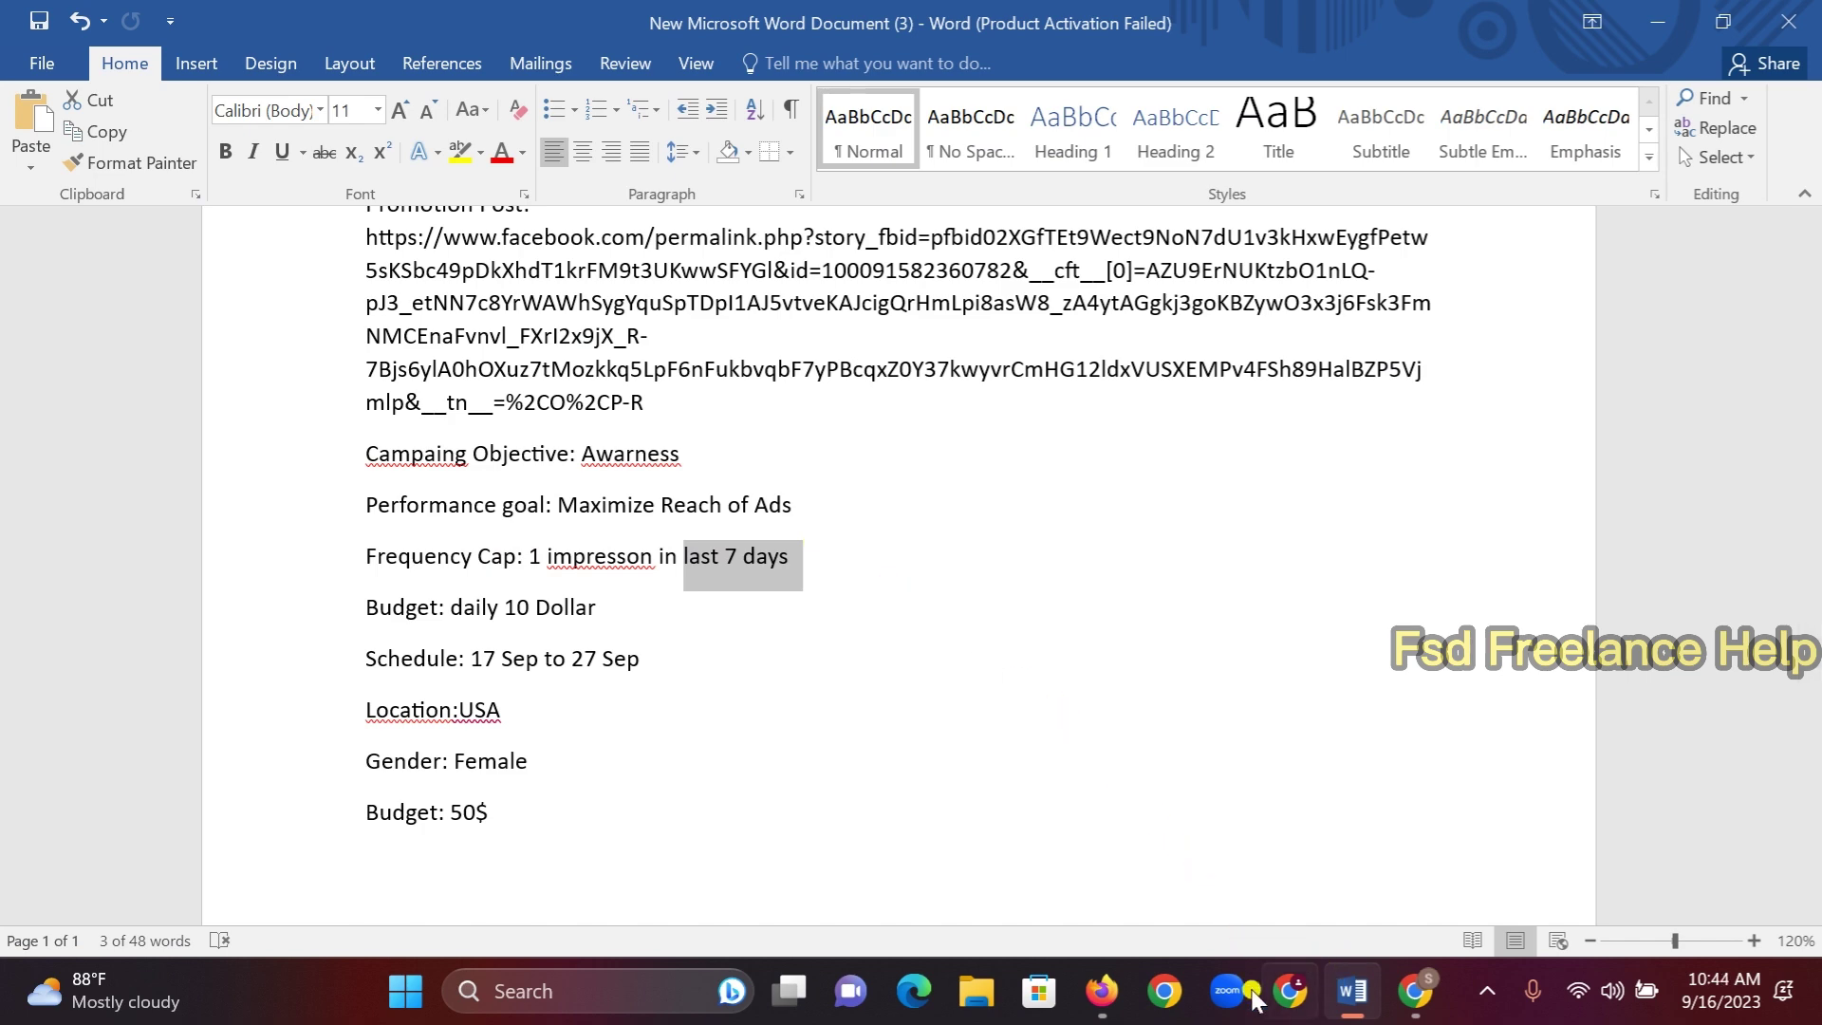
{"action": "left_click", "coordinate": [1104, 991]}
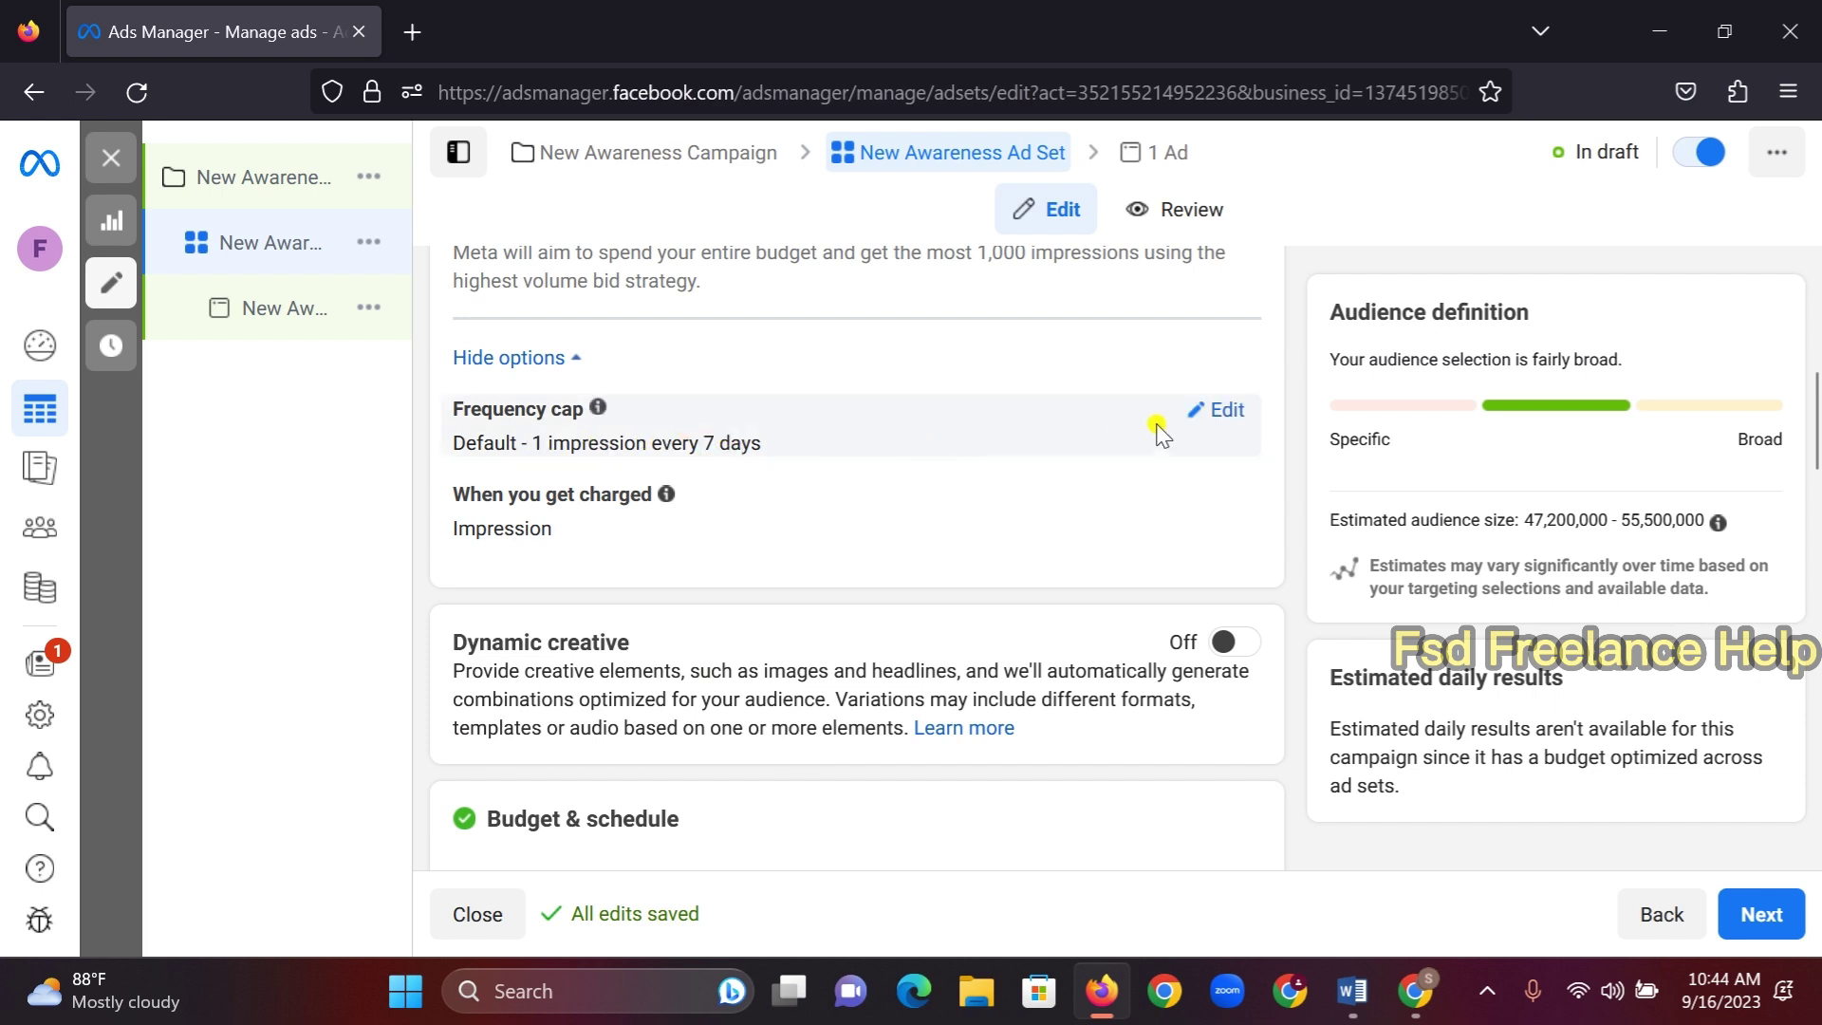
Try a frequency cap of 2 impressions every 30 days
{"action": "left_click", "coordinate": [1224, 410]}
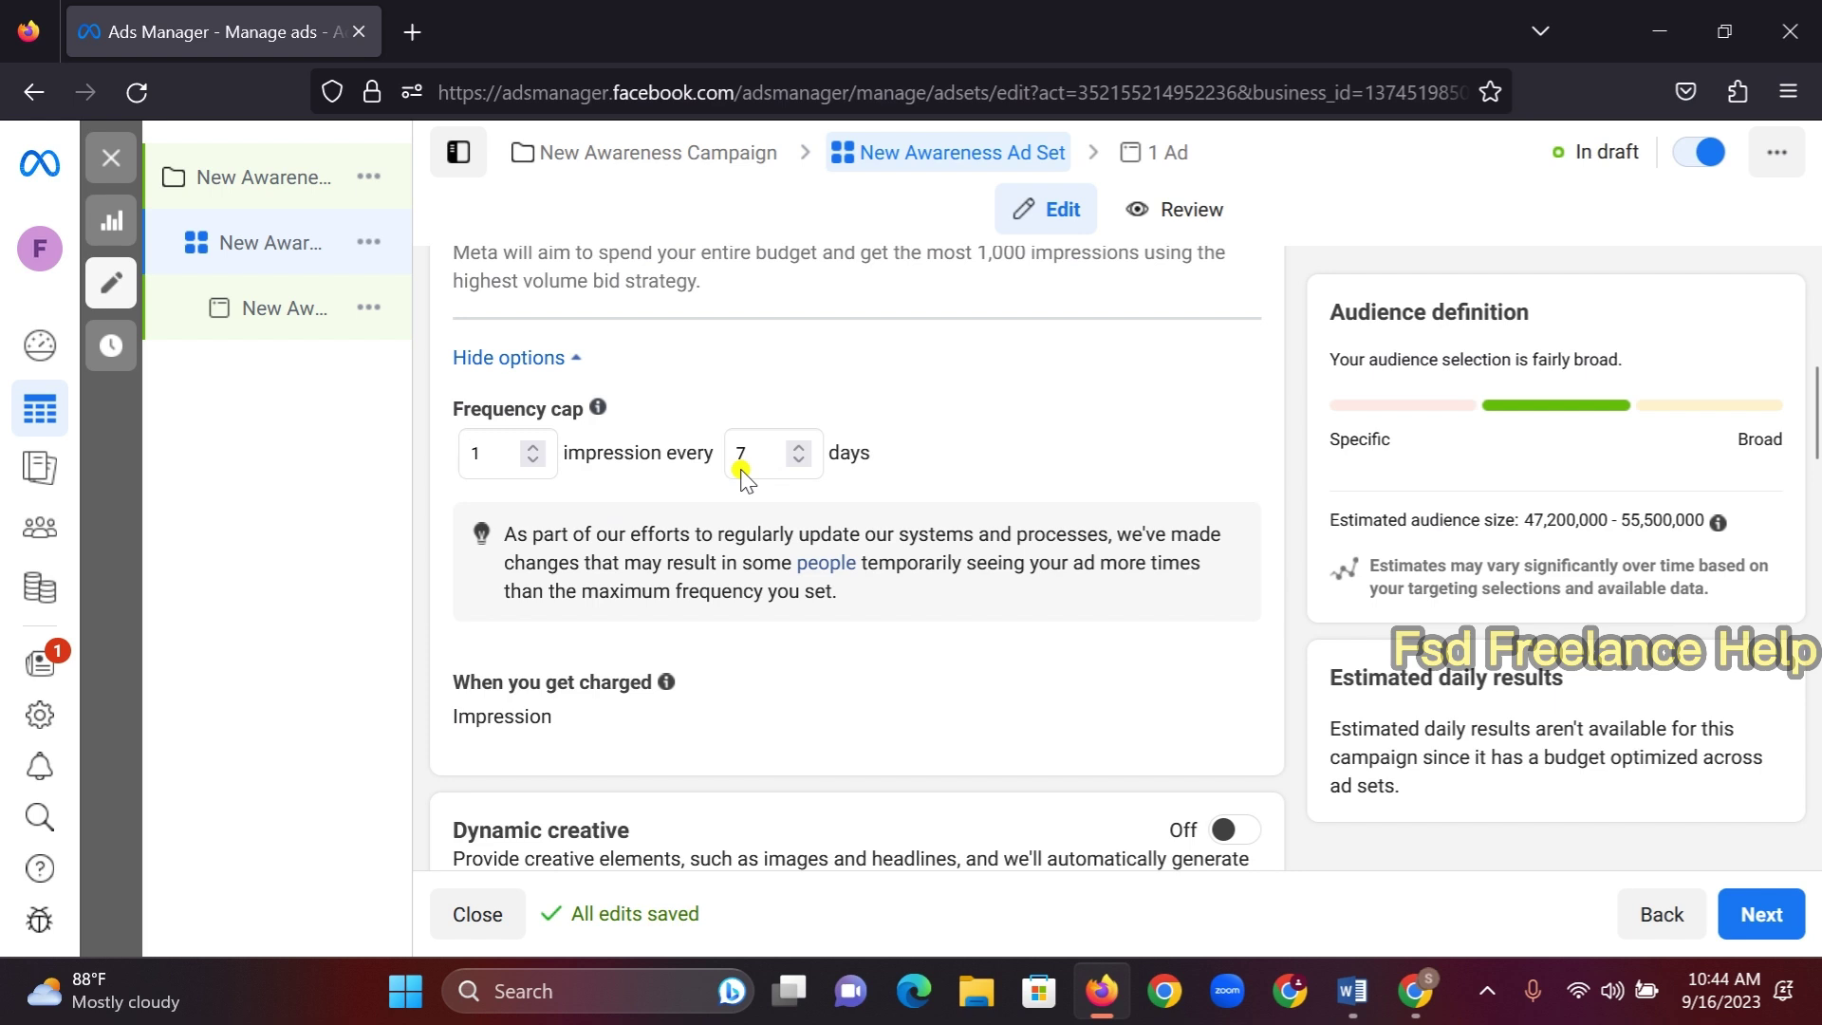
{"action": "left_click_drag", "start_coordinate": [482, 453], "coordinate": [460, 450]}
{"action": "type", "text": "2"}
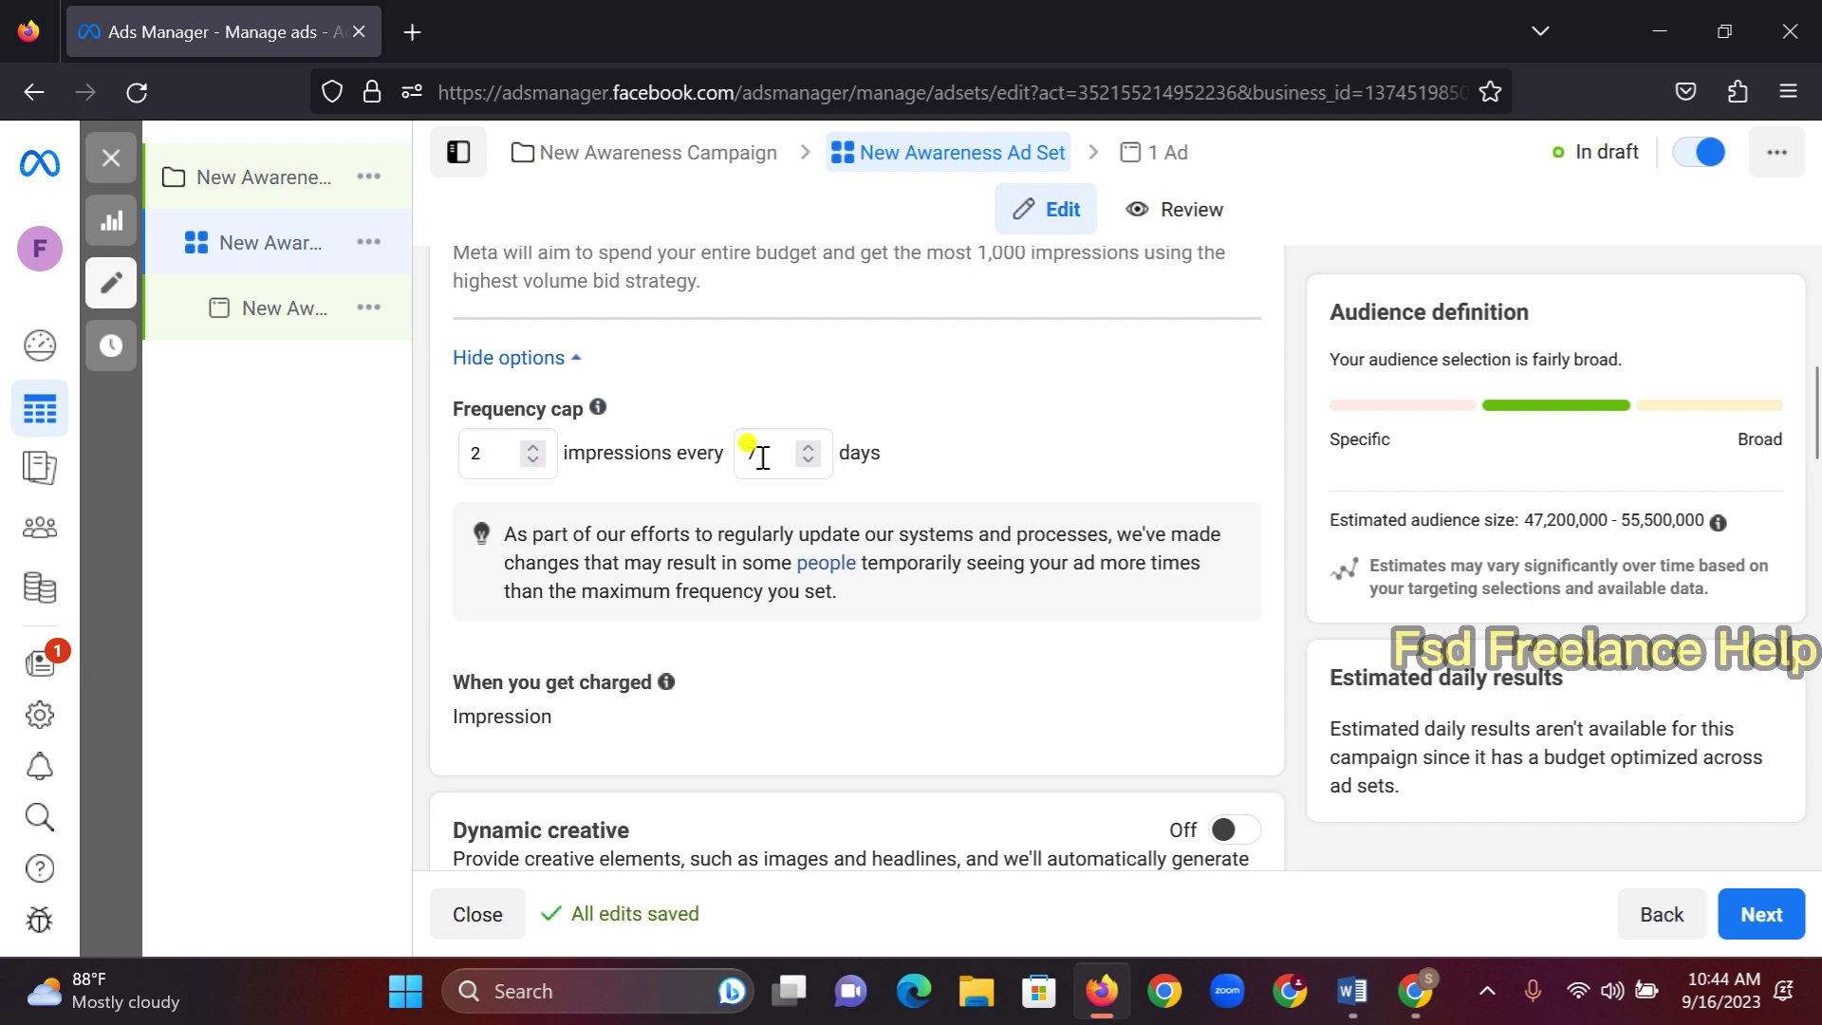
{"action": "left_click_drag", "start_coordinate": [788, 449], "coordinate": [724, 448]}
{"action": "type", "text": "30"}
Set the frequency cap to 1 impression every 7 days
{"action": "double_click", "coordinate": [477, 453]}
{"action": "type", "text": "1"}
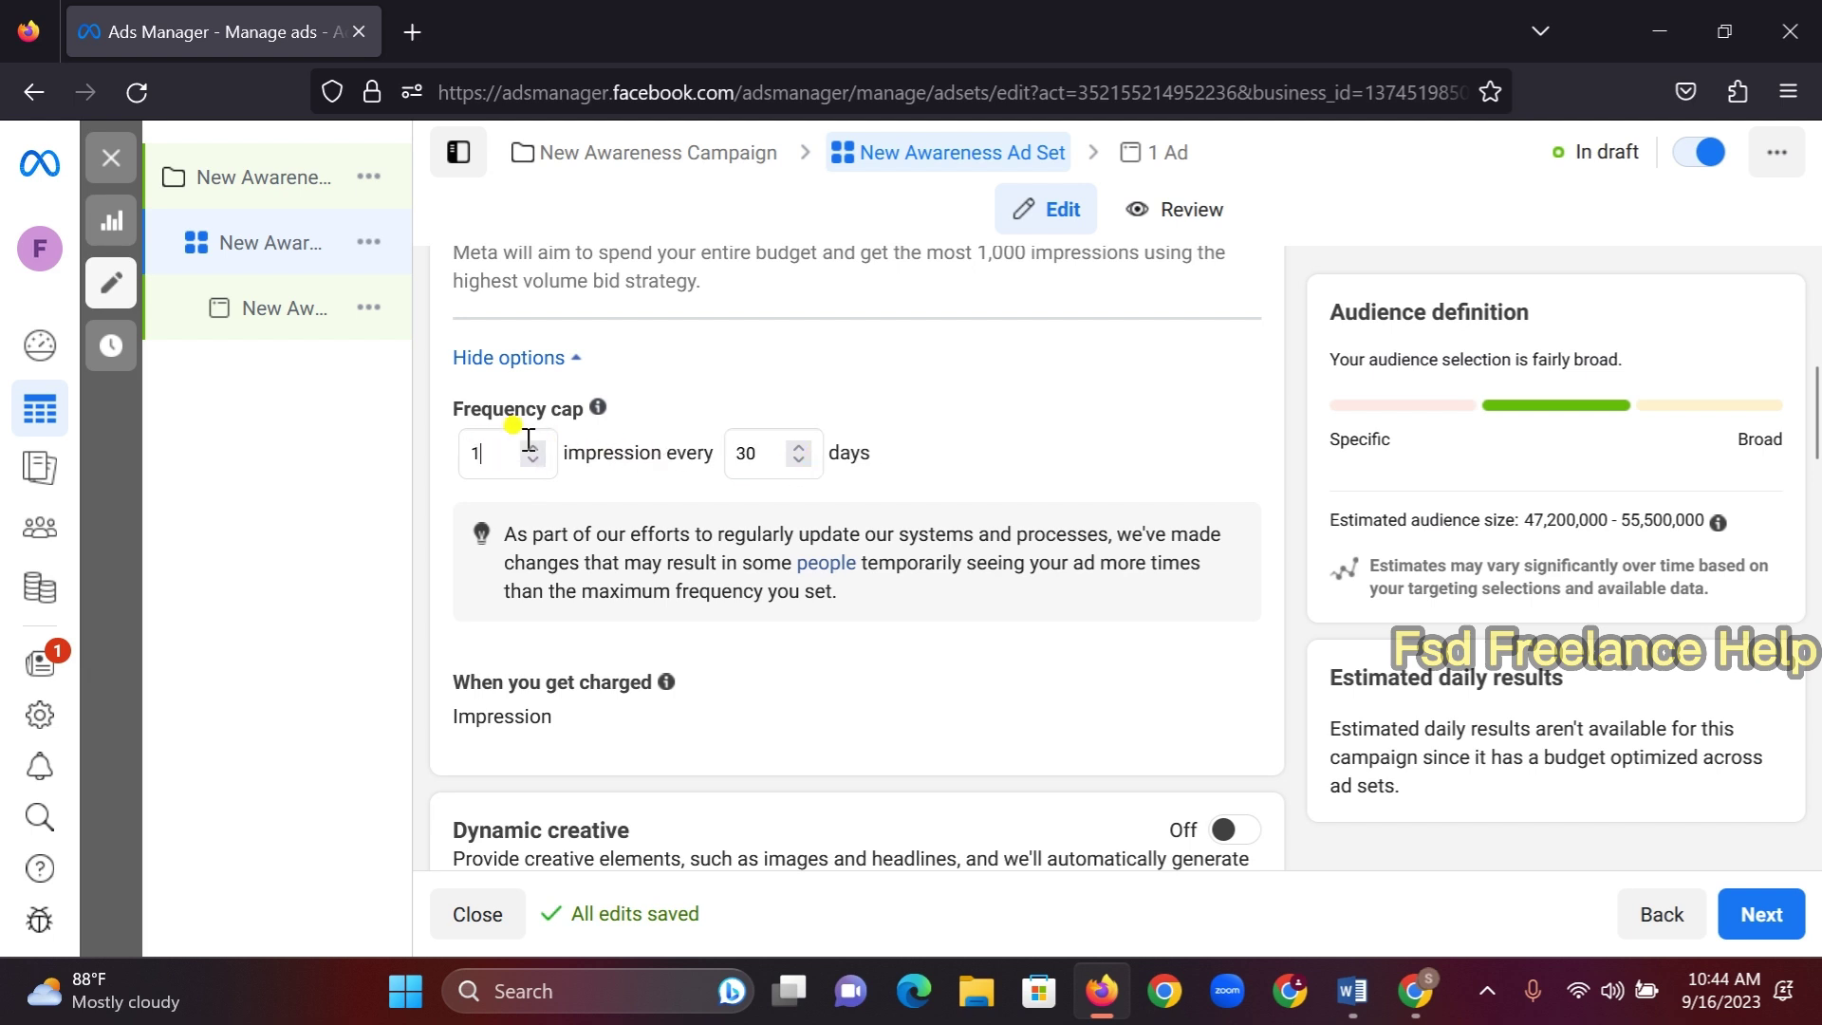
{"action": "double_click", "coordinate": [745, 453]}
{"action": "type", "text": "7"}
Review the charging, dynamic creative and schedule settings, and look up the requested campaign dates in the Word brief
{"action": "scroll", "coordinate": [781, 508], "scroll_direction": "down", "scroll_amount": 3}
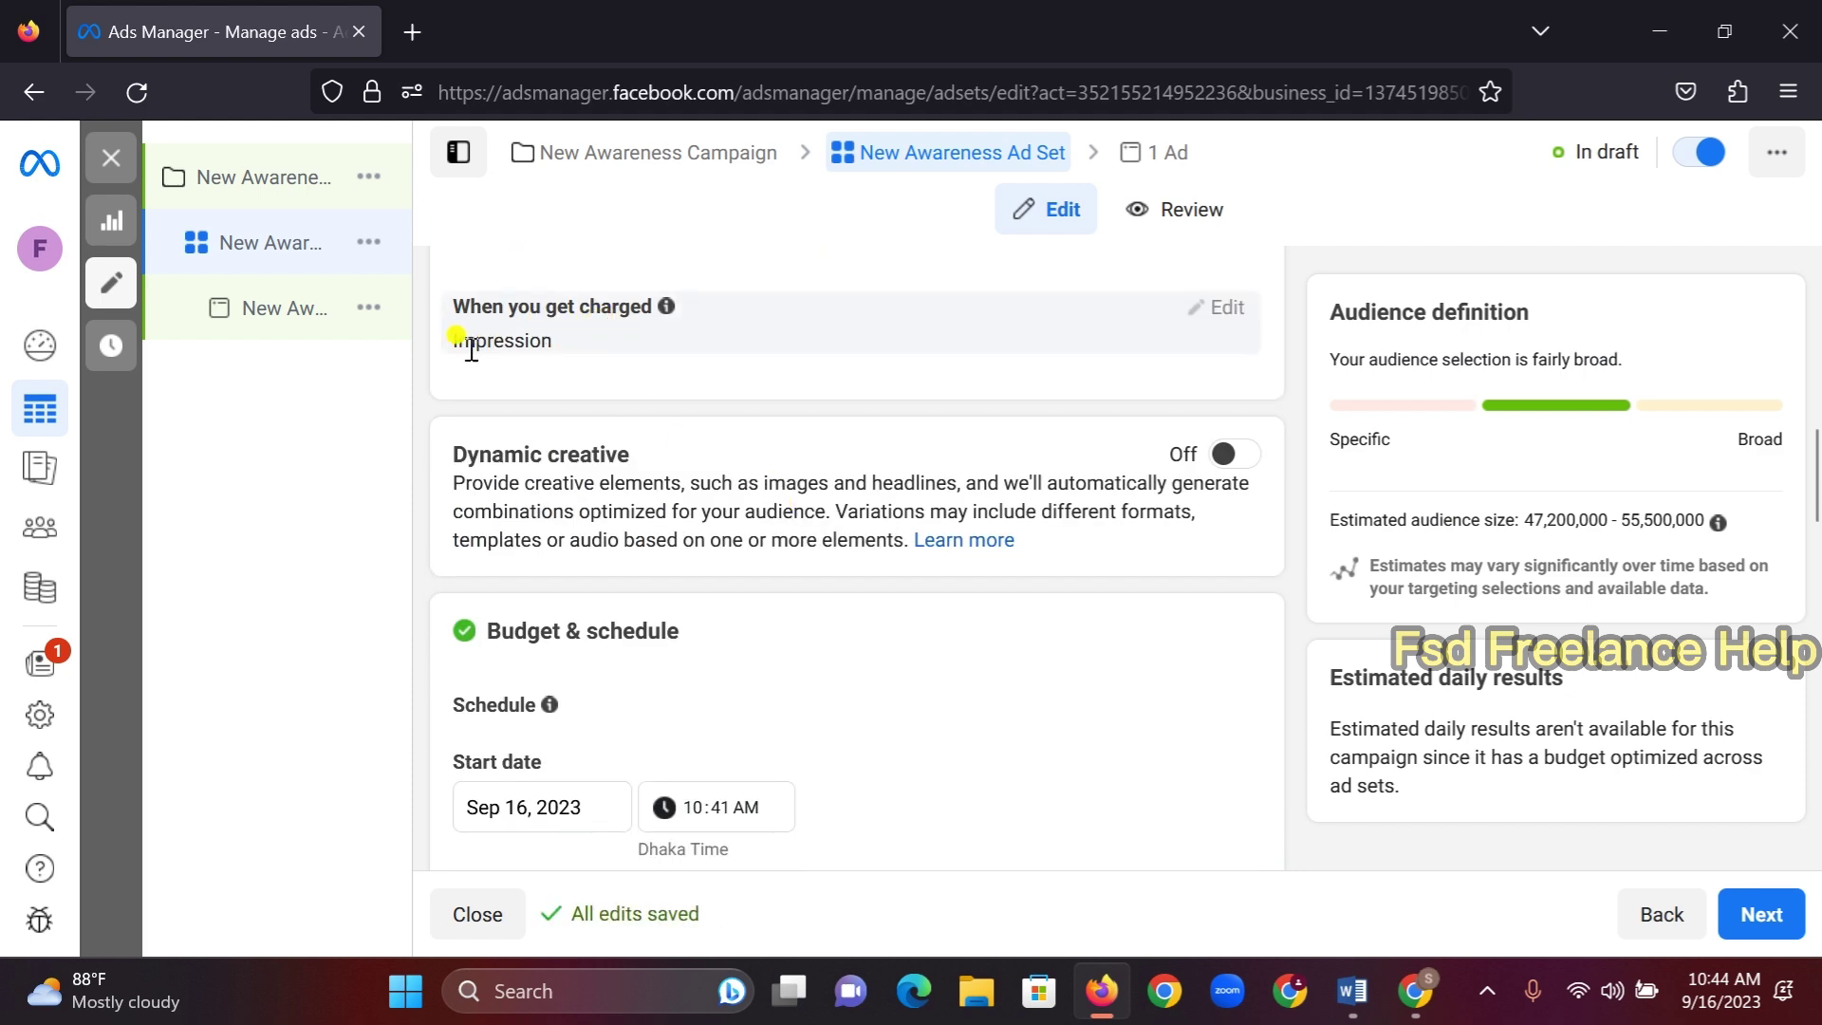
{"action": "scroll", "coordinate": [634, 358], "scroll_direction": "down", "scroll_amount": 1}
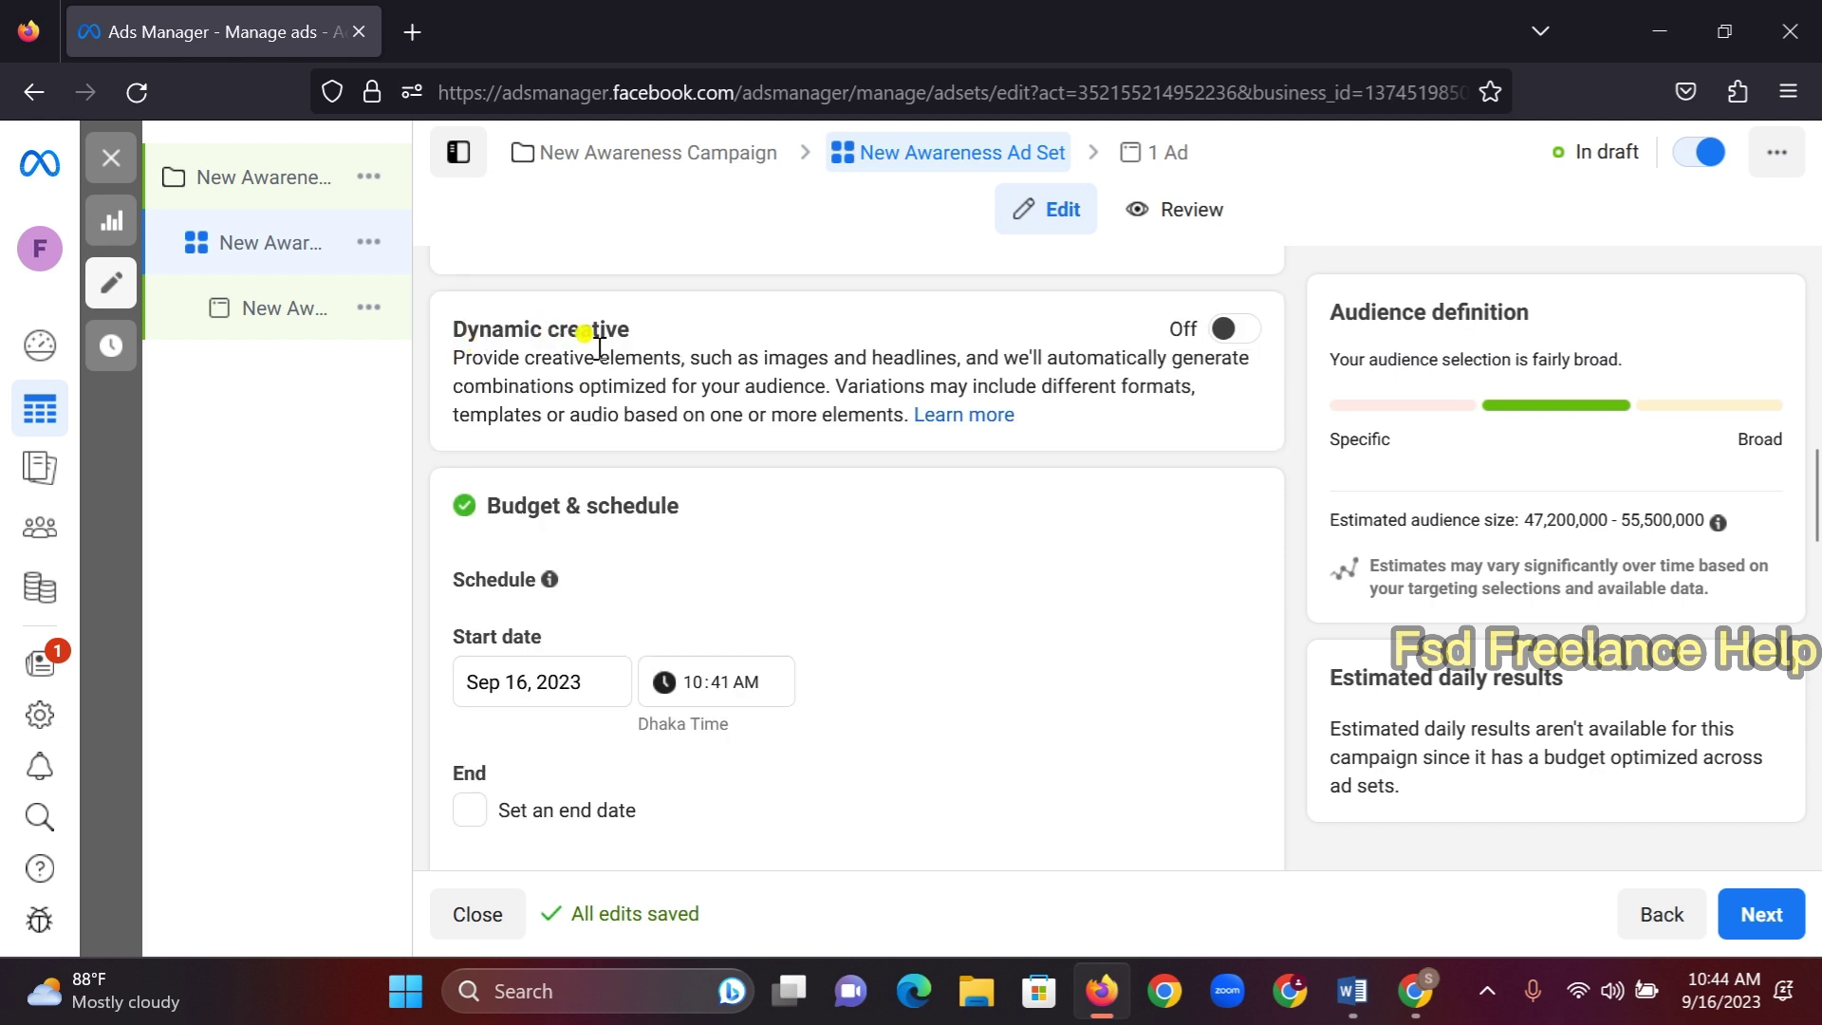
{"action": "scroll", "coordinate": [607, 384], "scroll_direction": "down", "scroll_amount": 1}
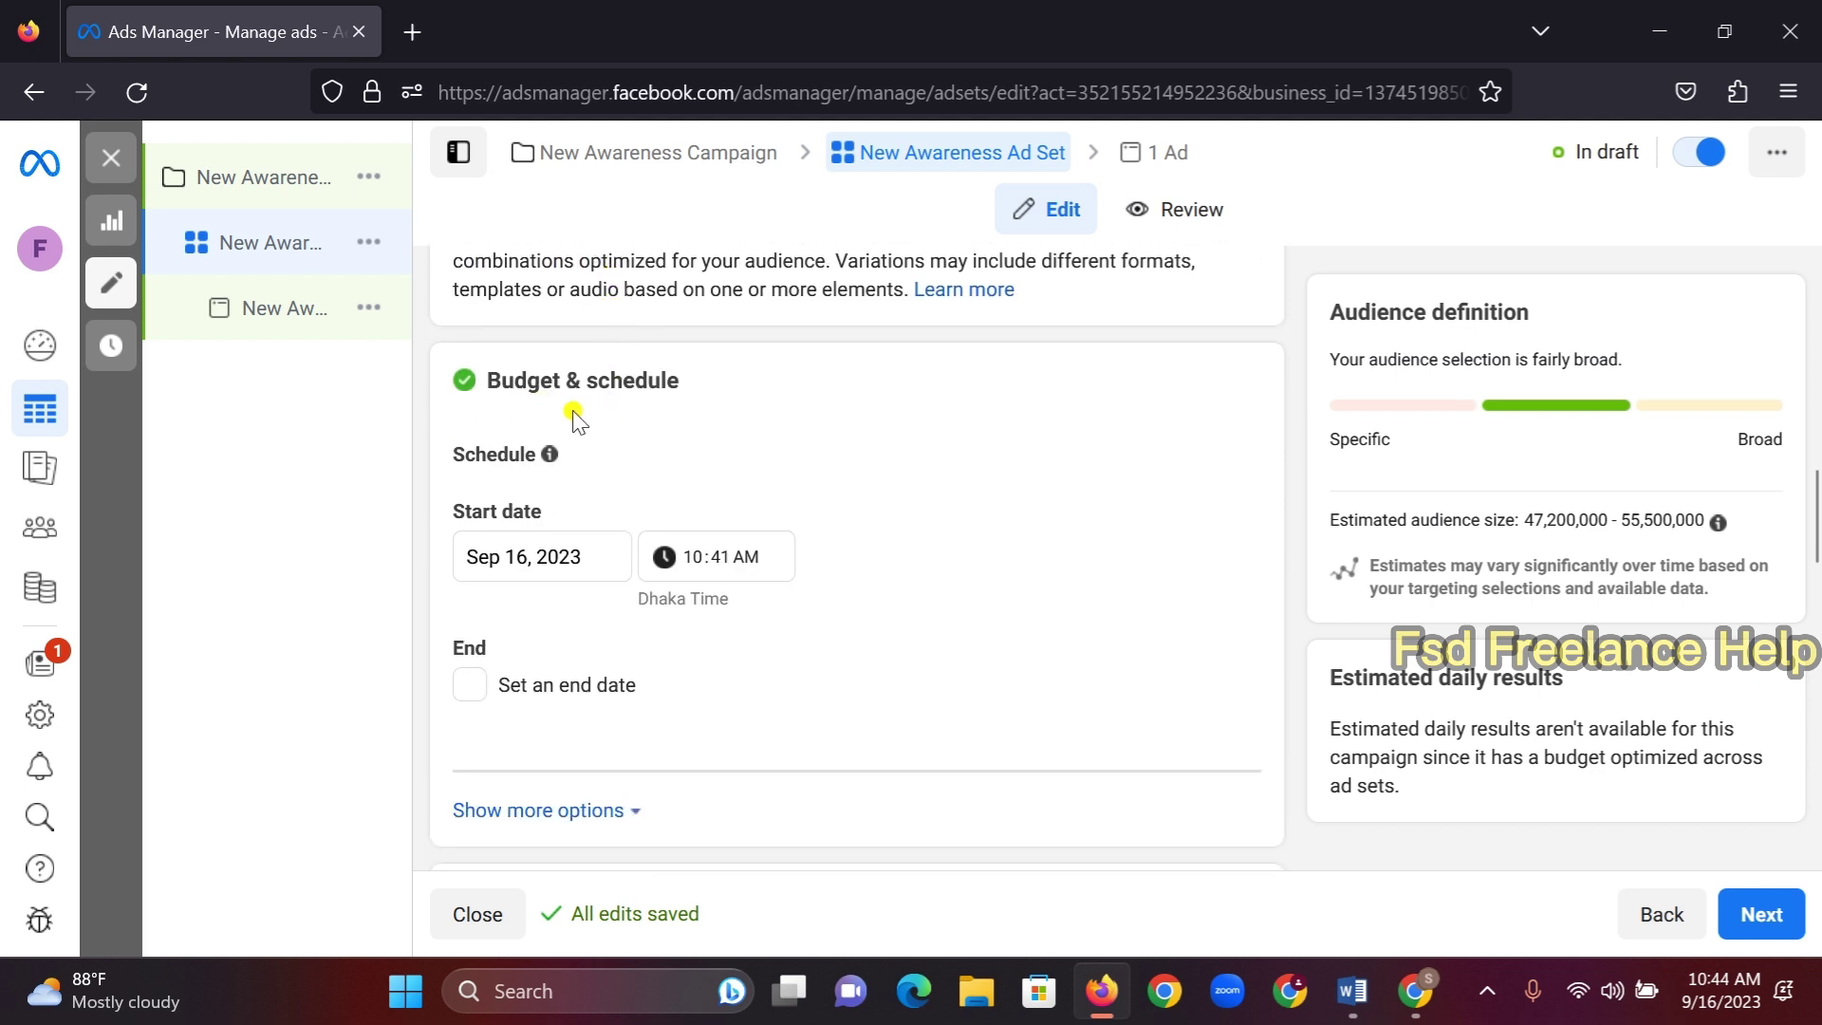
{"action": "scroll", "coordinate": [566, 438], "scroll_direction": "down", "scroll_amount": 1}
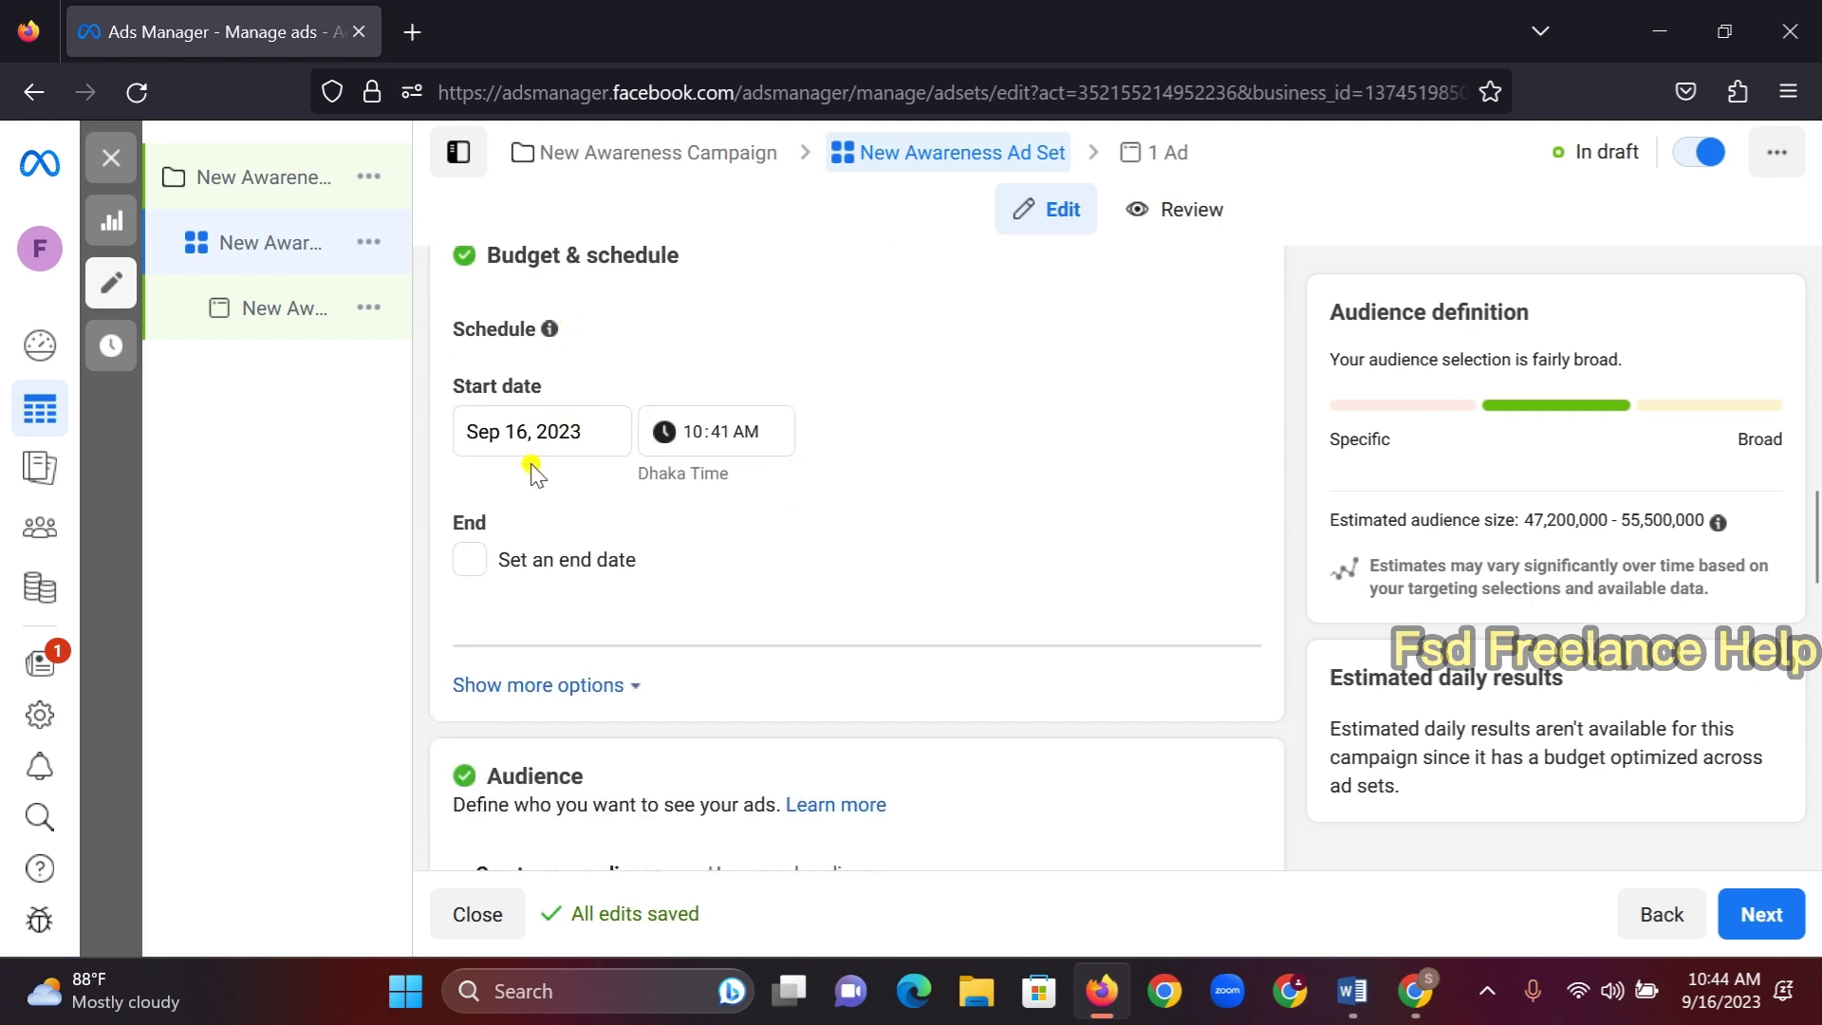
{"action": "left_click", "coordinate": [1352, 990]}
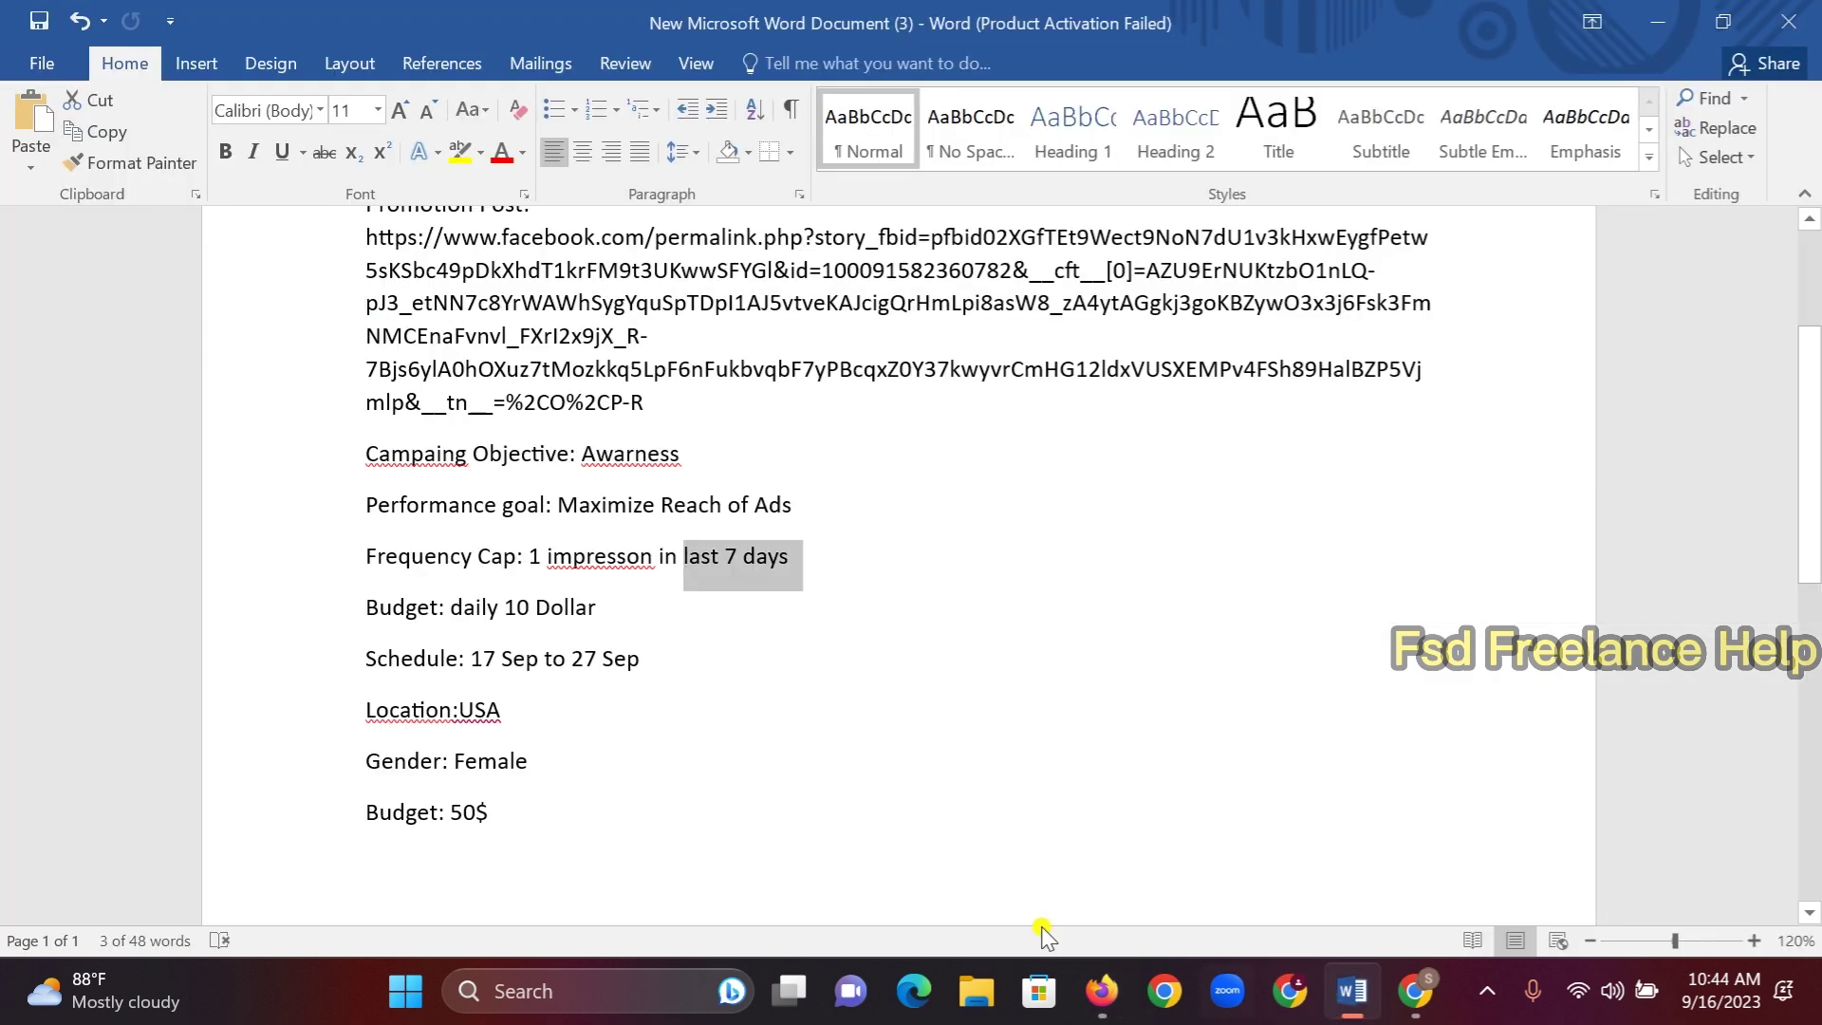
{"action": "left_click_drag", "start_coordinate": [423, 647], "coordinate": [653, 673]}
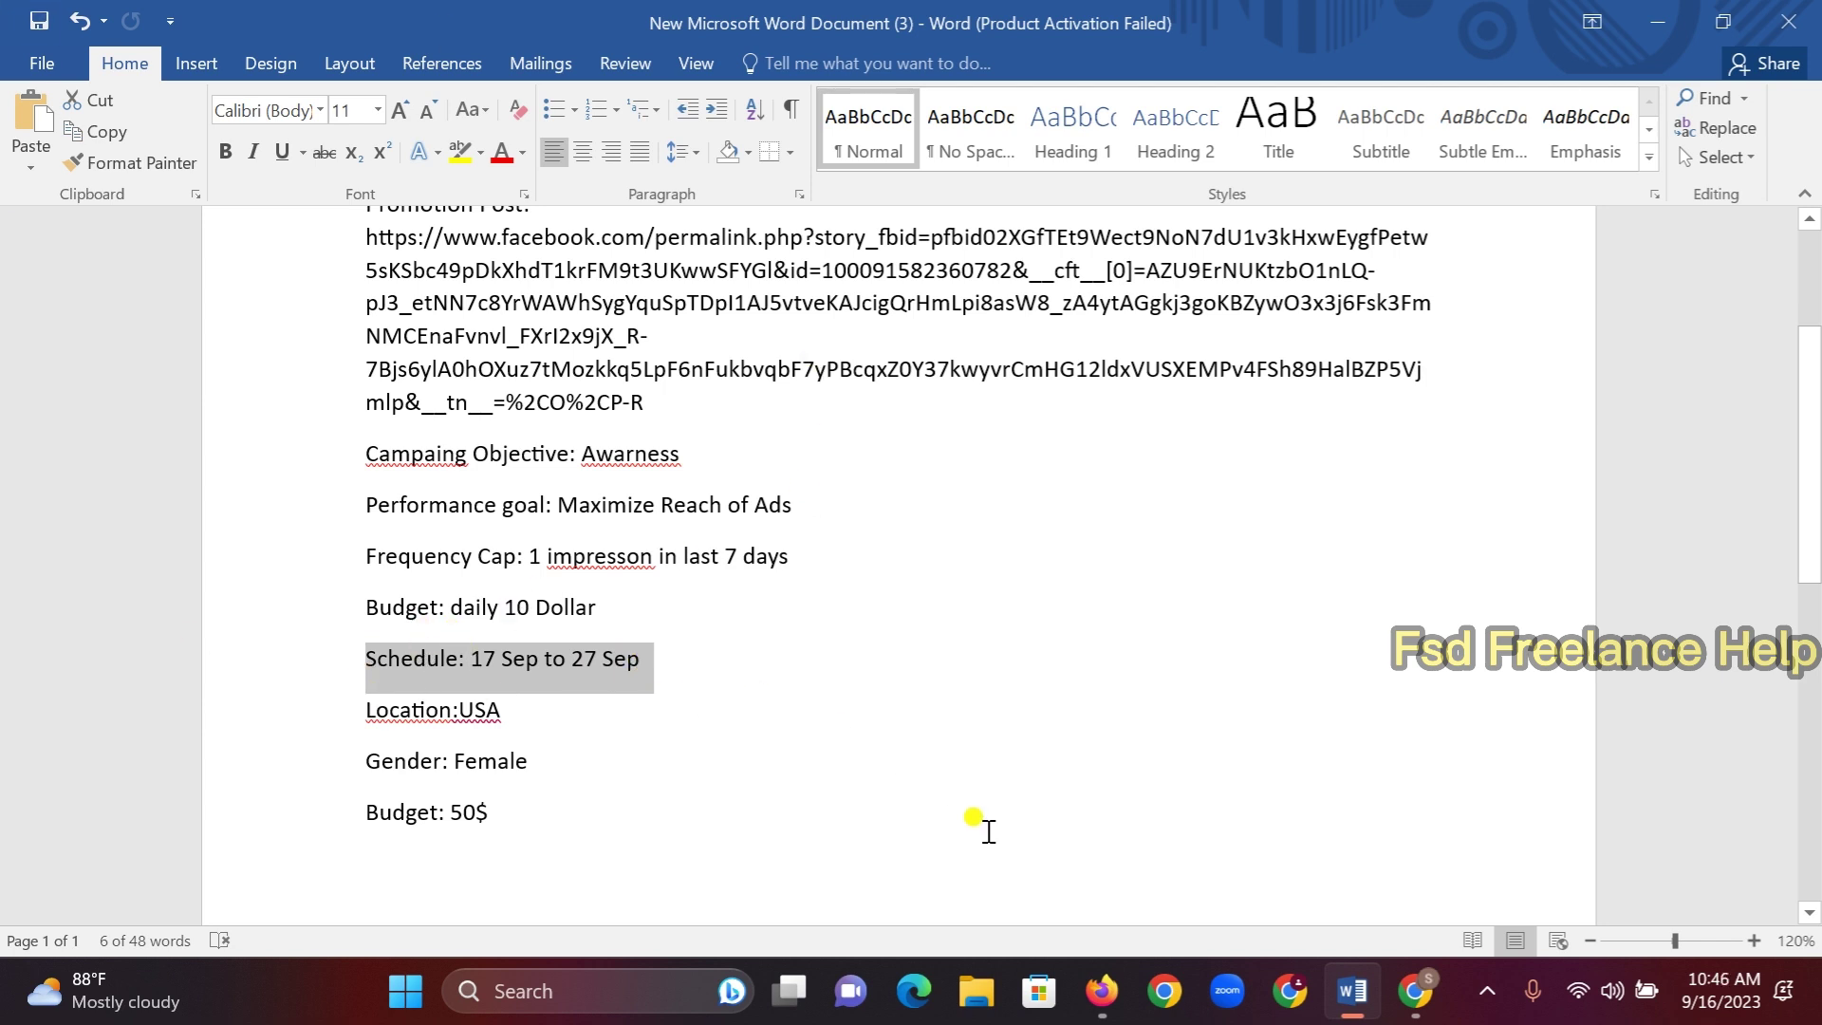
Switch back to Firefox and schedule the ad set to start on September 17, 2023 and end on September 27, 2023
{"action": "left_click", "coordinate": [1116, 1004]}
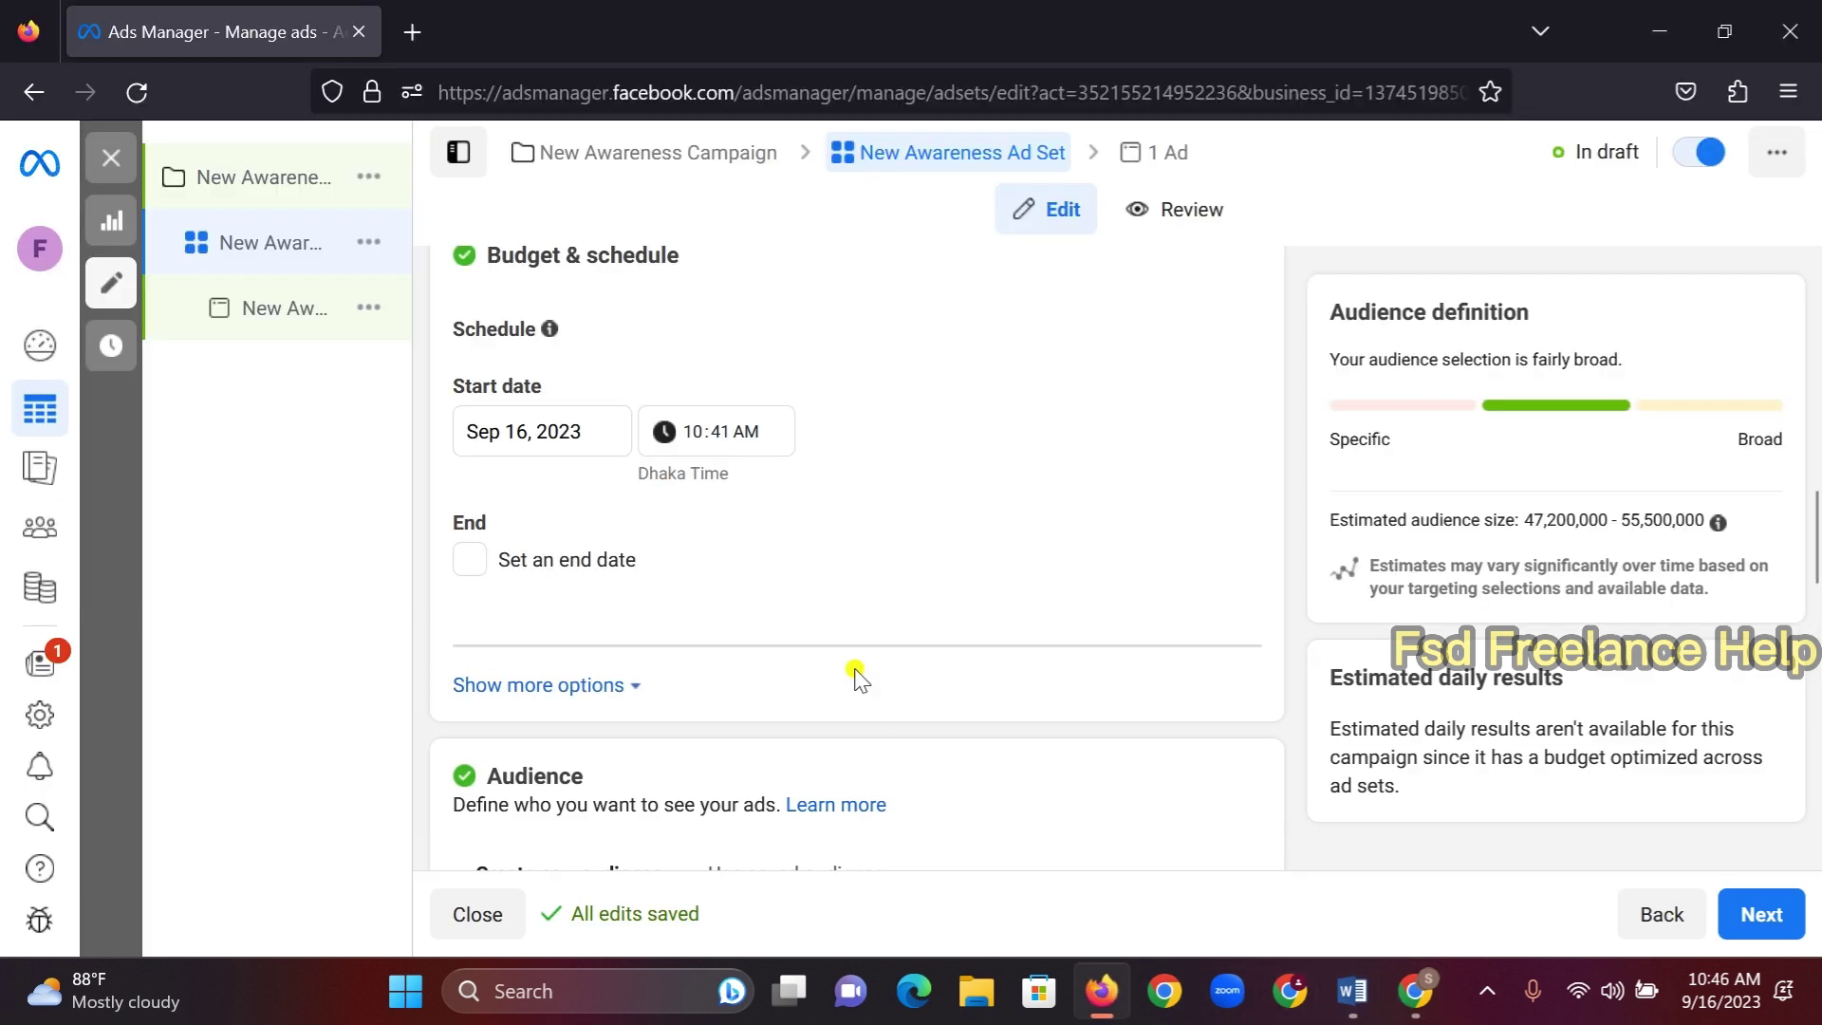
{"action": "left_click", "coordinate": [552, 420]}
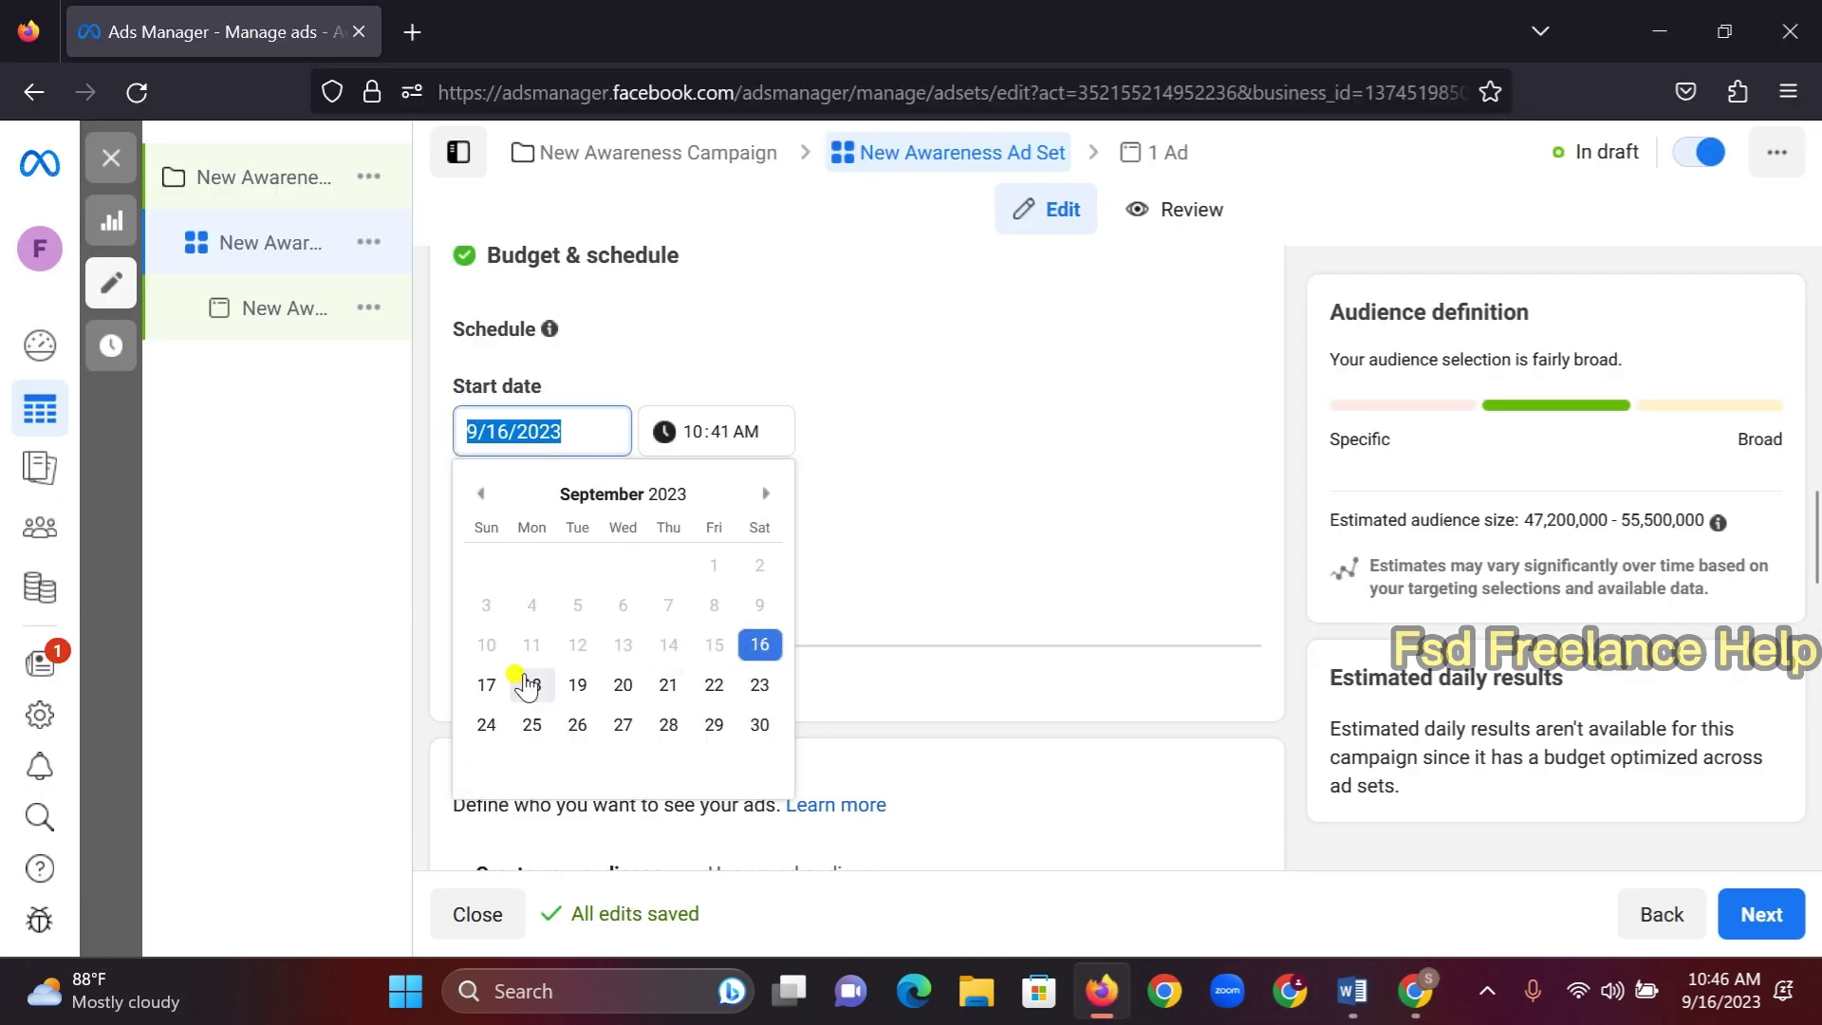
{"action": "left_click", "coordinate": [486, 684]}
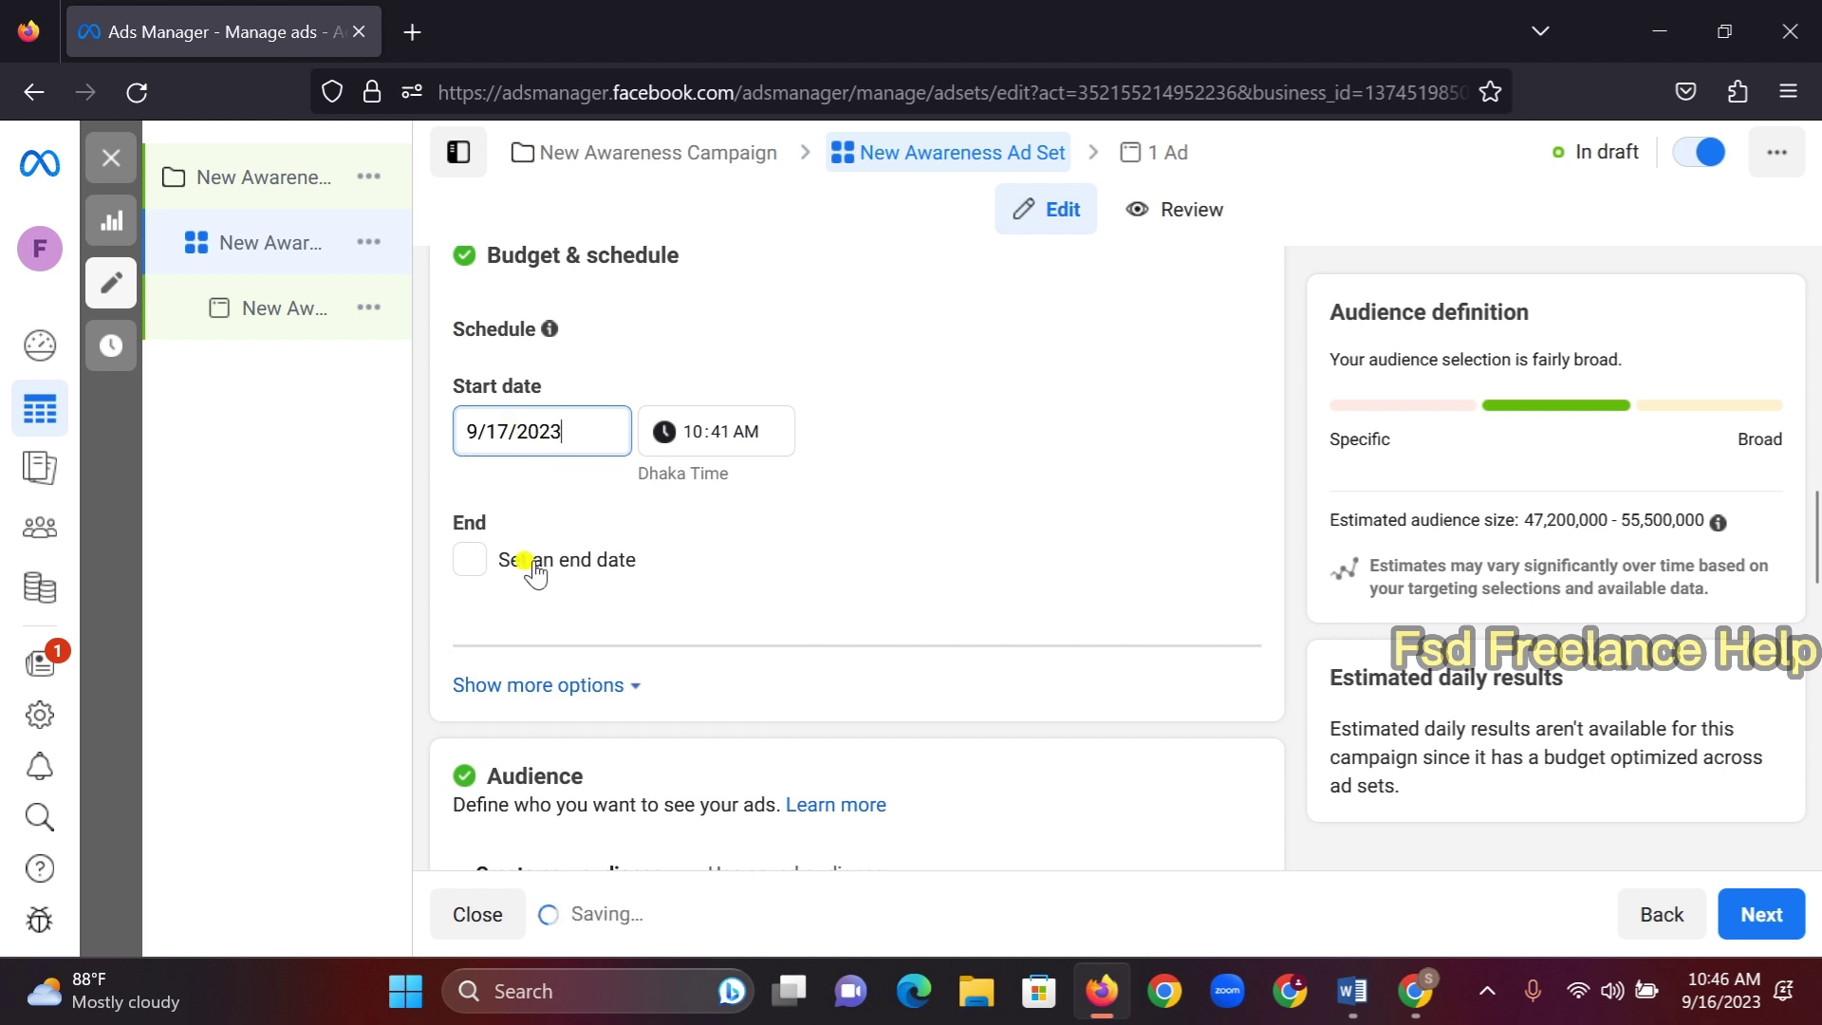
{"action": "left_click", "coordinate": [469, 559]}
{"action": "left_click", "coordinate": [572, 626]}
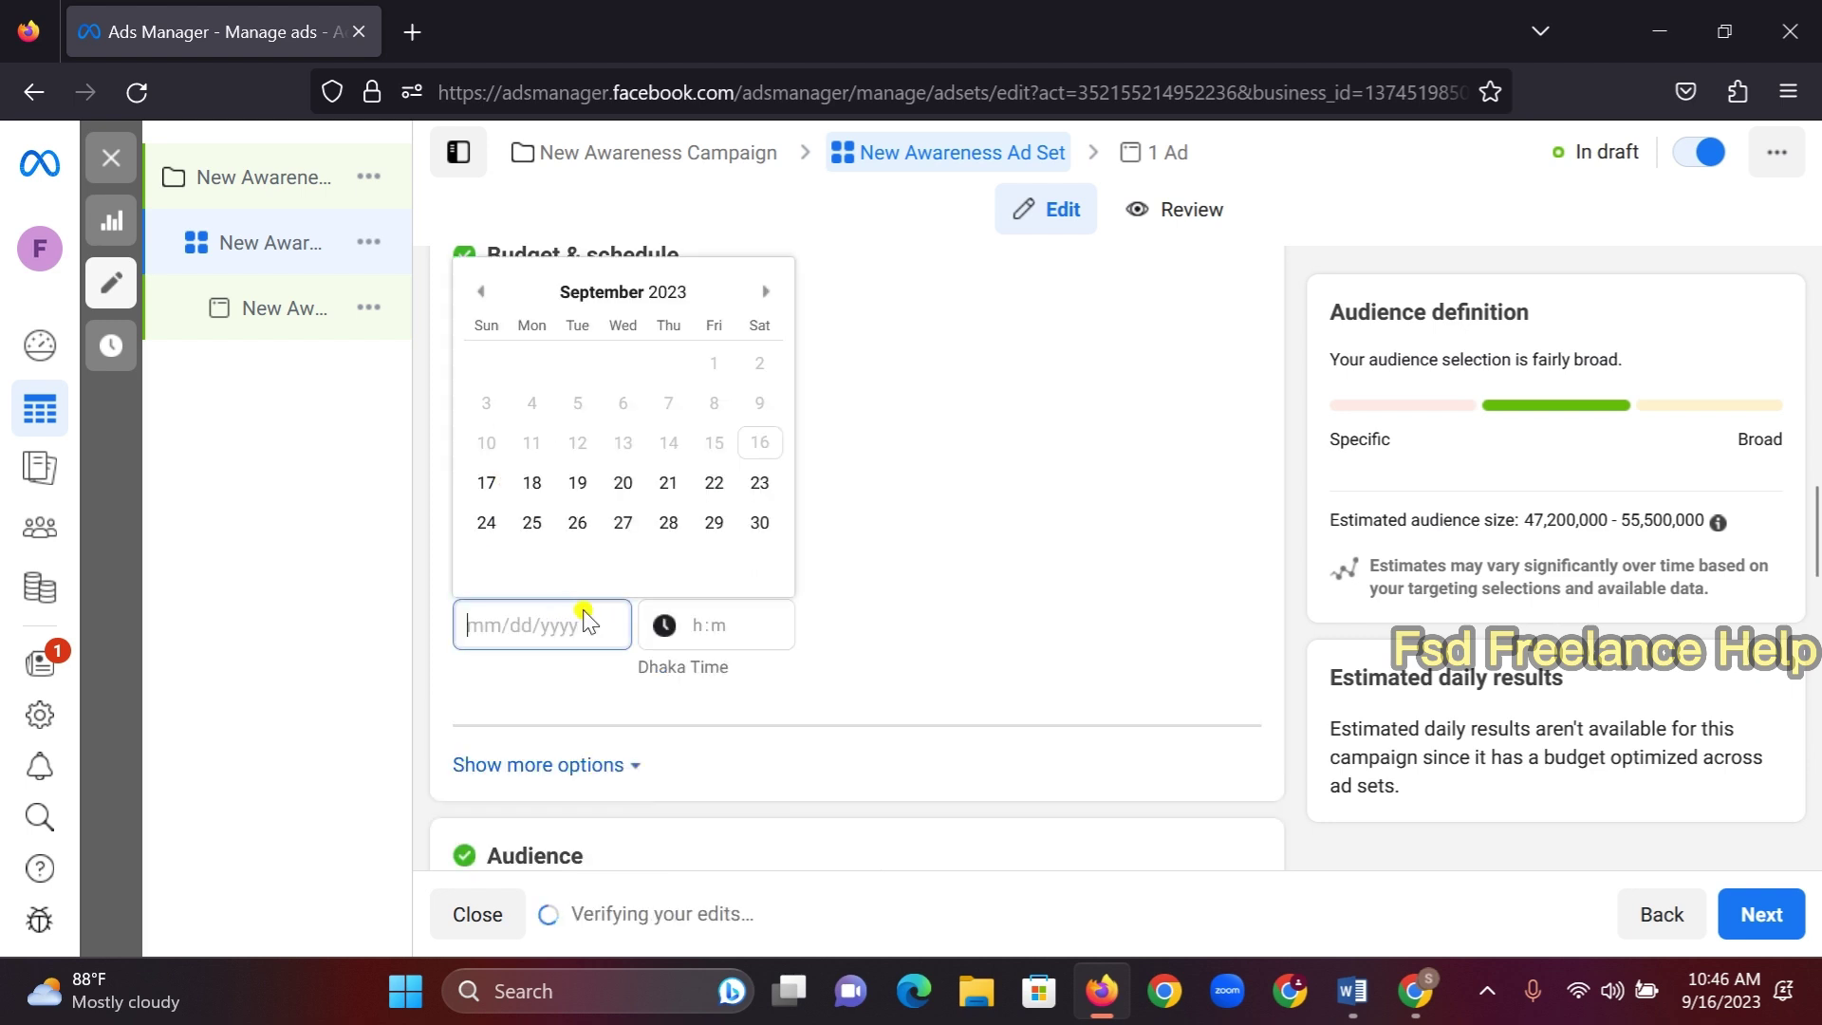
{"action": "left_click", "coordinate": [619, 522]}
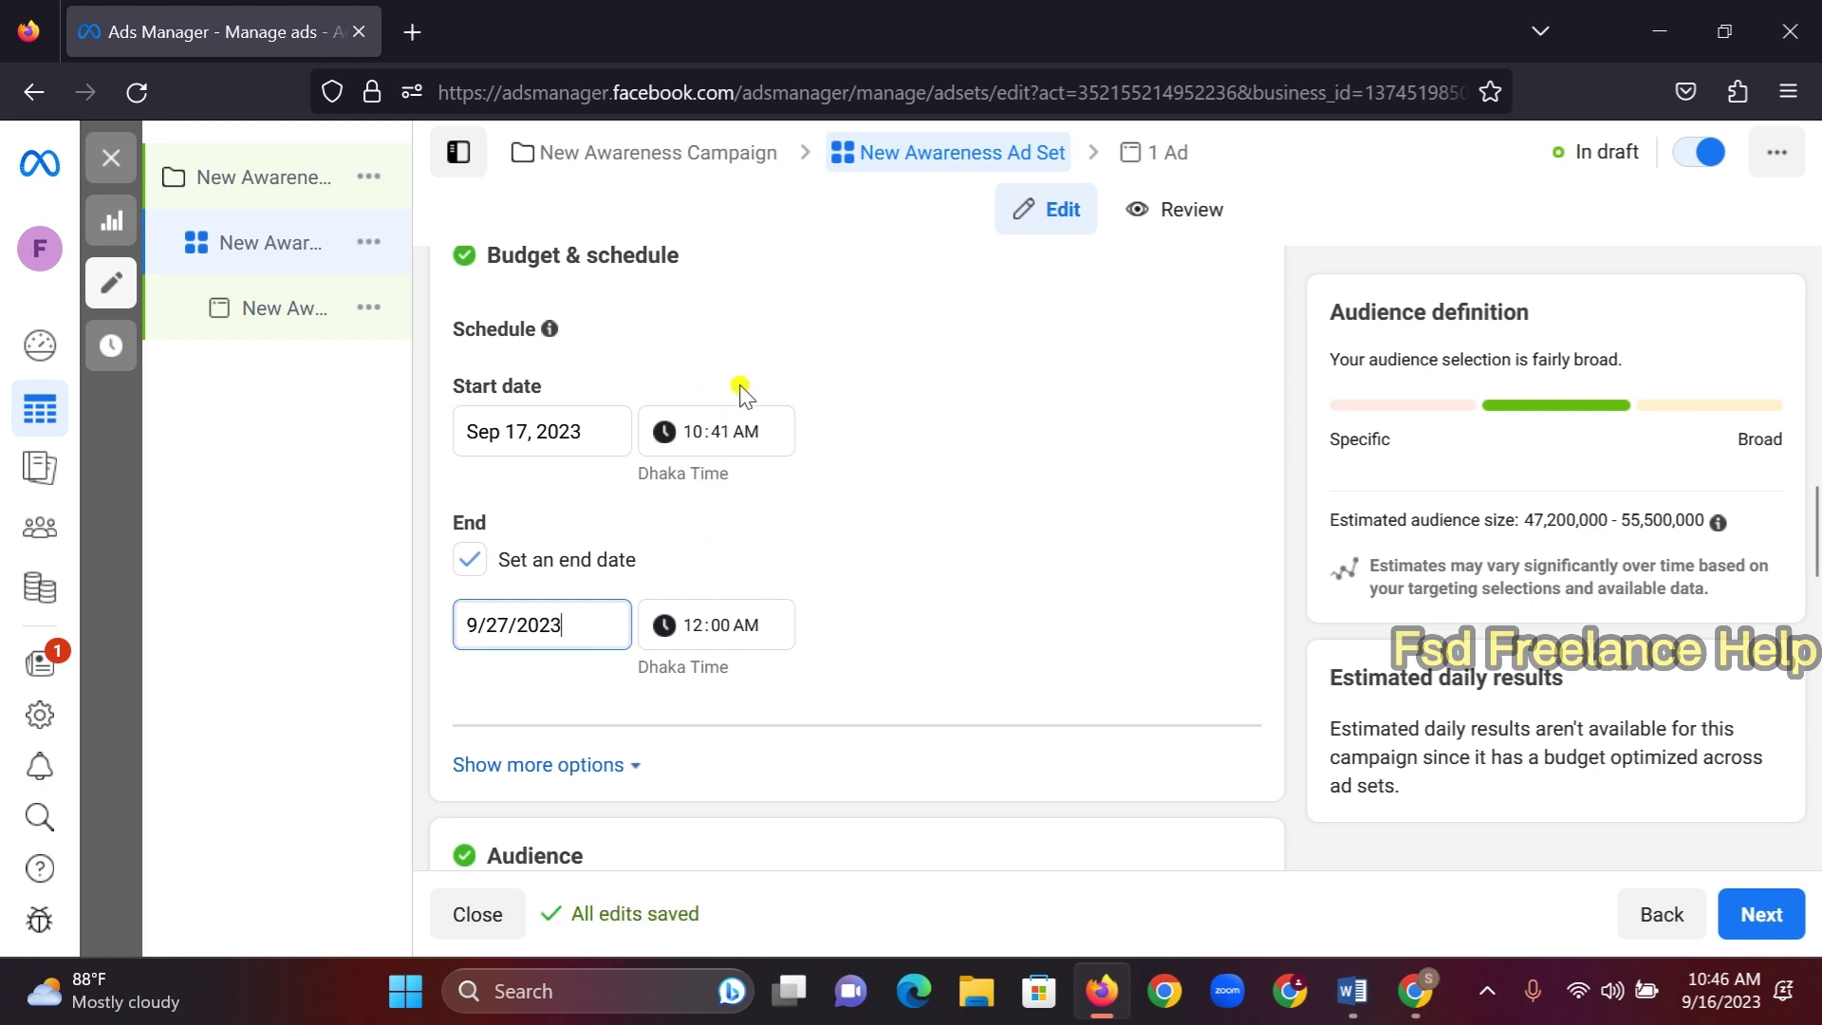
Expand the additional schedule options to view the ad set spending limits, and review the audience and location settings
{"action": "scroll", "coordinate": [925, 580], "scroll_direction": "down", "scroll_amount": 1}
{"action": "scroll", "coordinate": [925, 580], "scroll_direction": "down", "scroll_amount": 1}
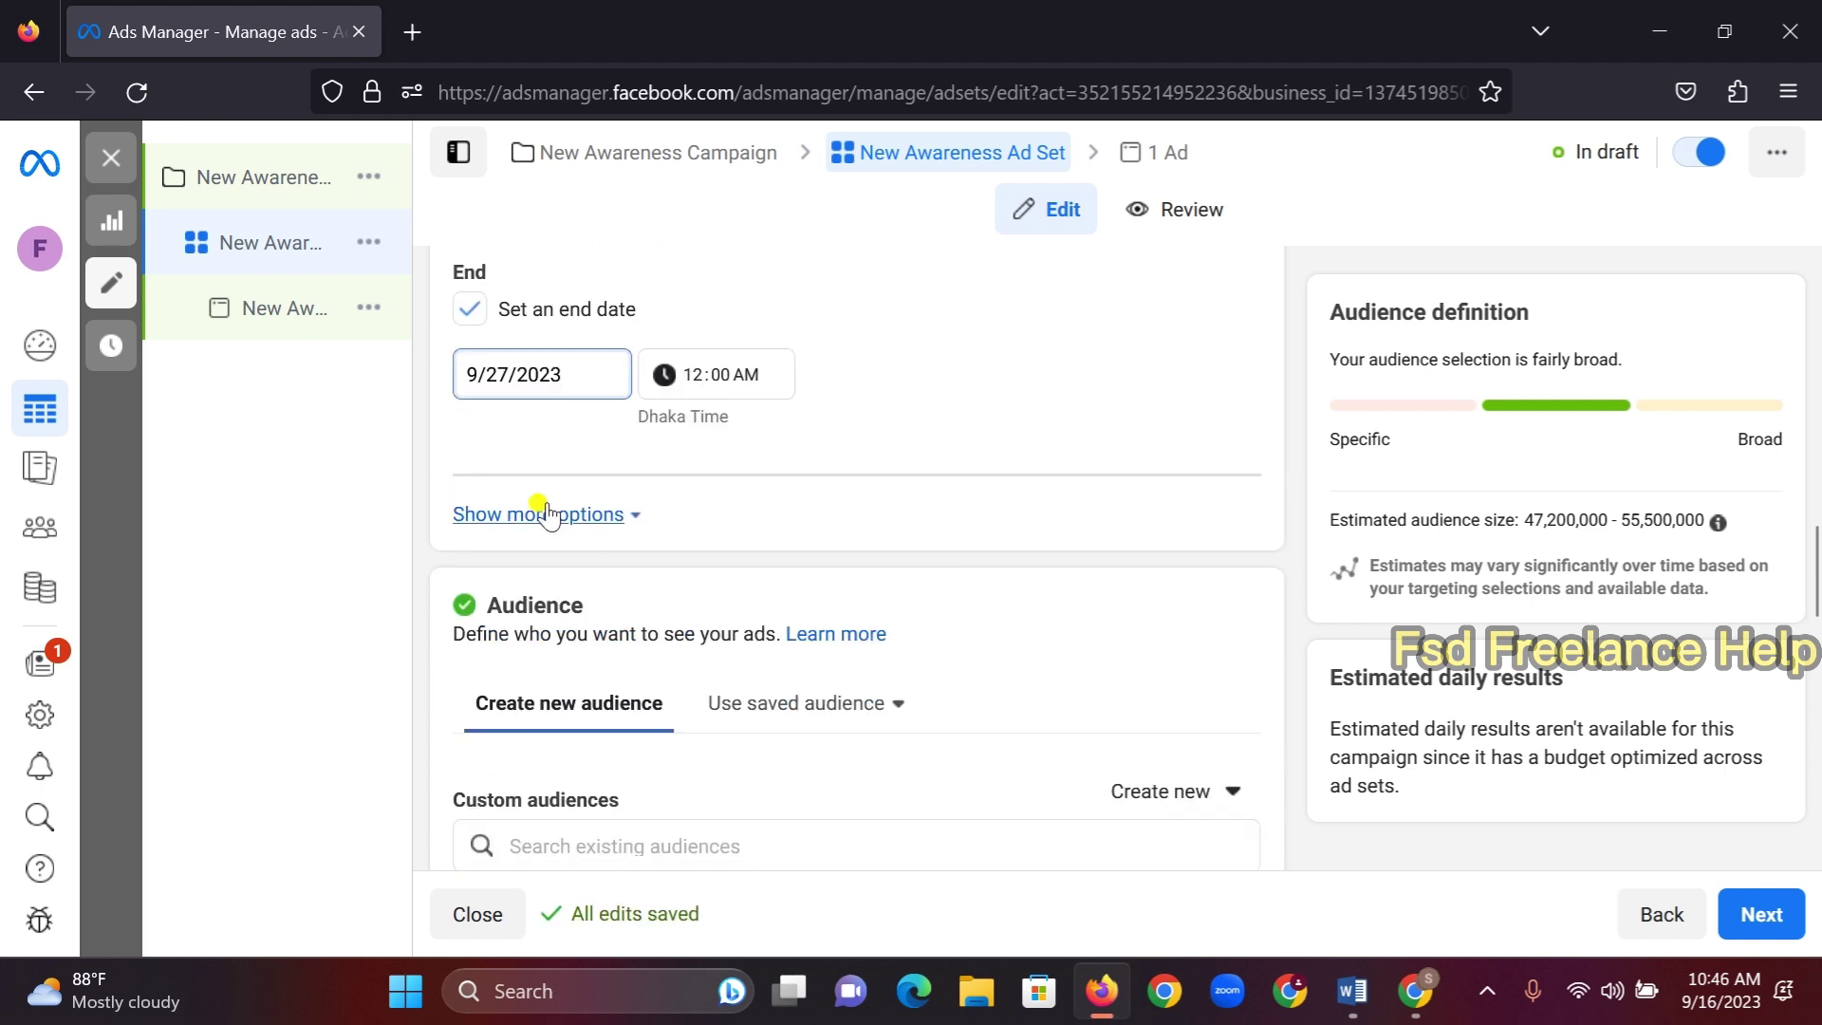
{"action": "left_click", "coordinate": [543, 516]}
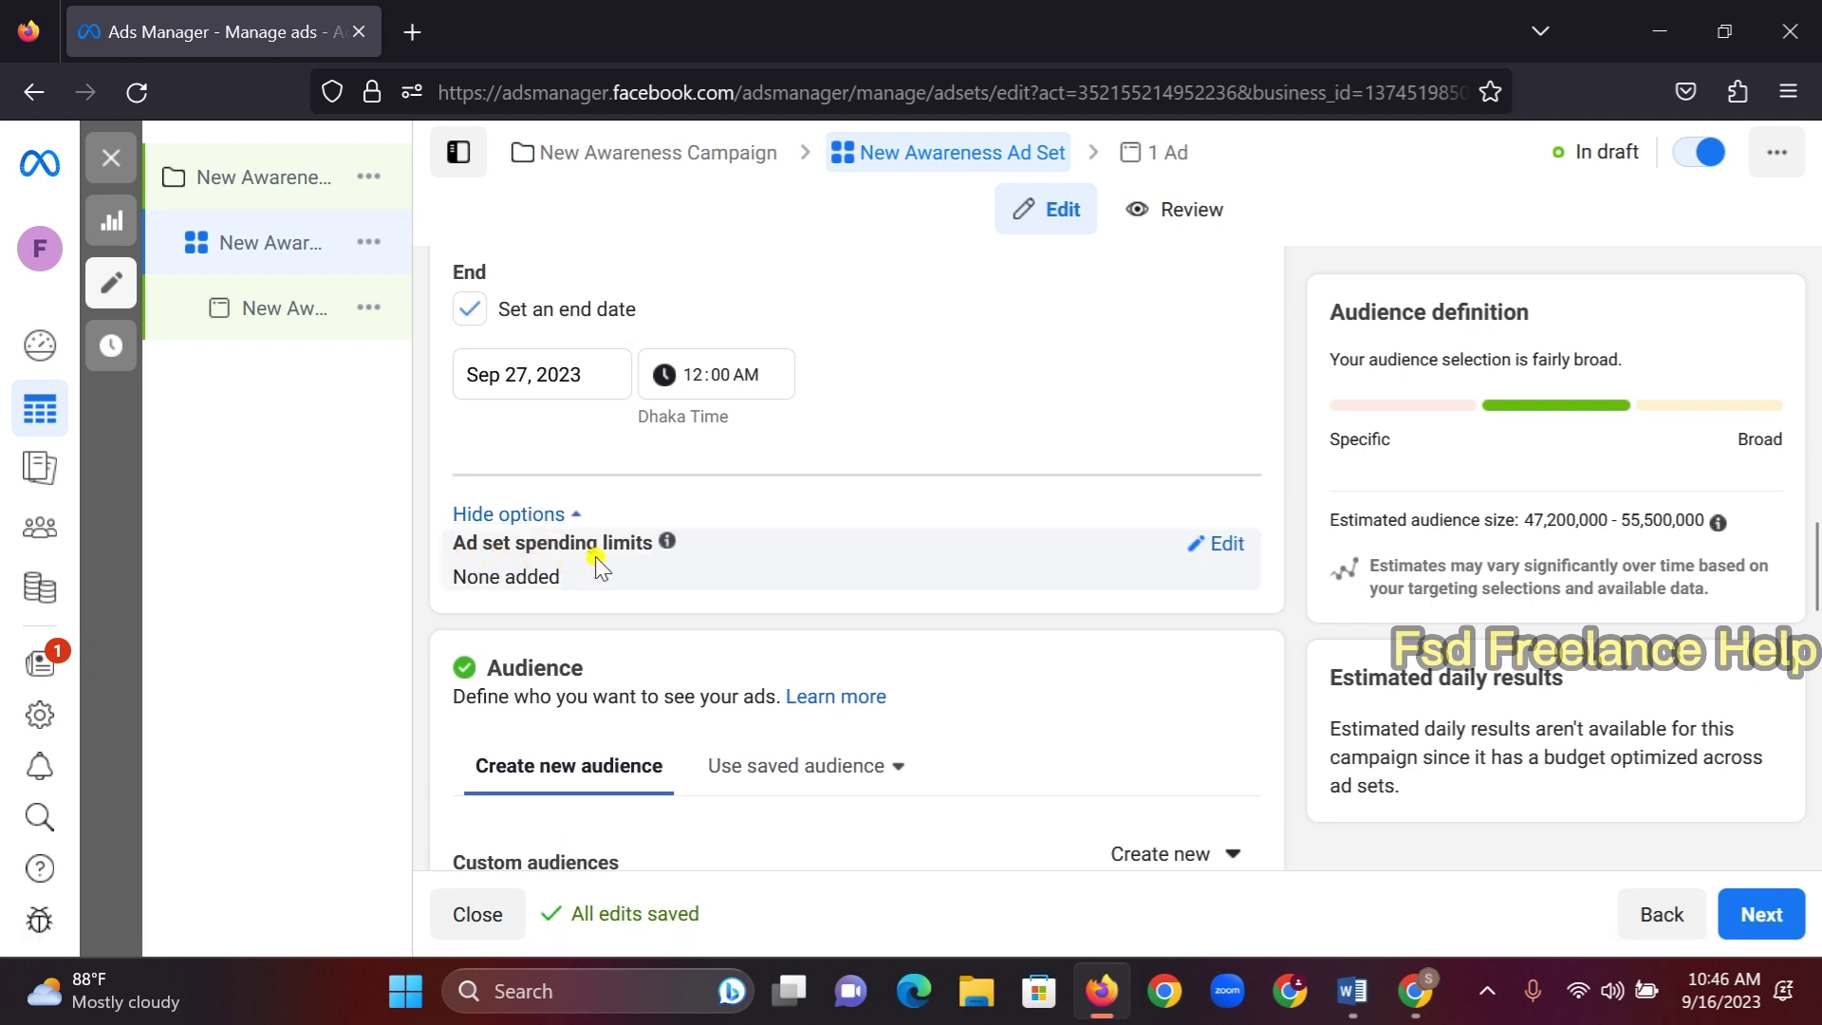
{"action": "scroll", "coordinate": [1017, 590], "scroll_direction": "down", "scroll_amount": 3}
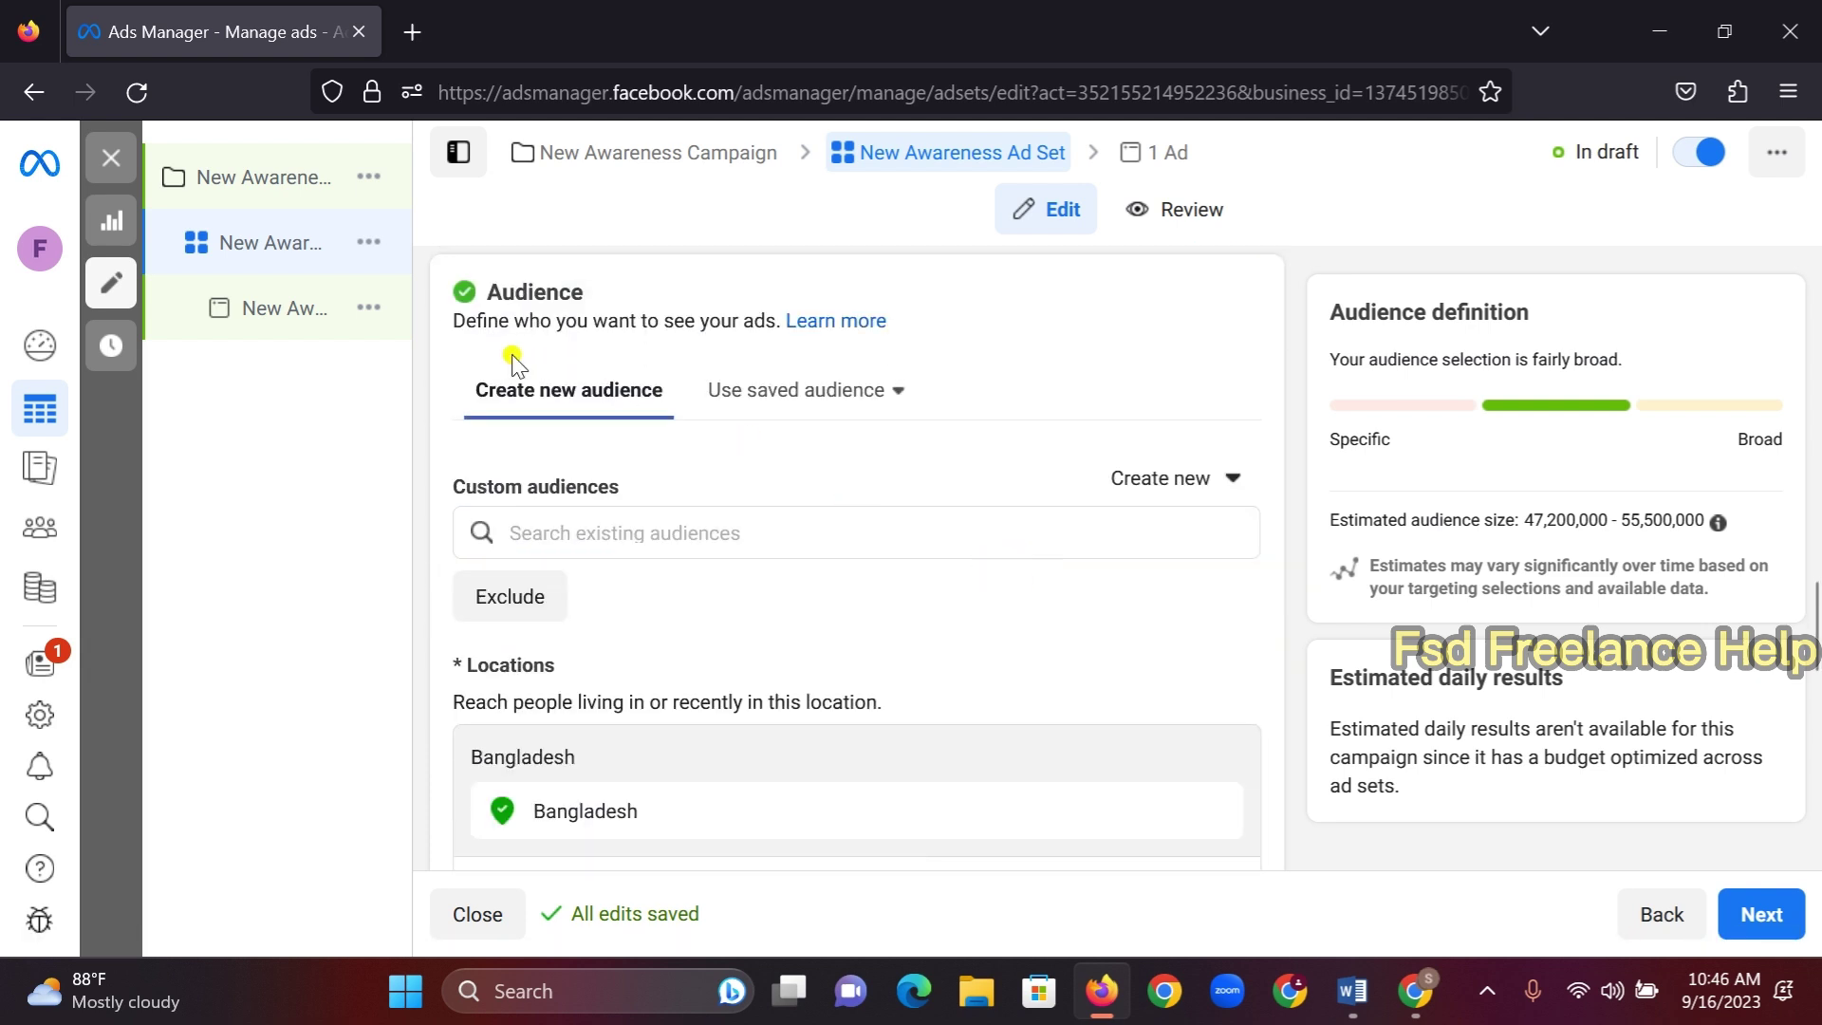
{"action": "scroll", "coordinate": [882, 533], "scroll_direction": "down", "scroll_amount": 1}
{"action": "scroll", "coordinate": [582, 549], "scroll_direction": "up", "scroll_amount": 3}
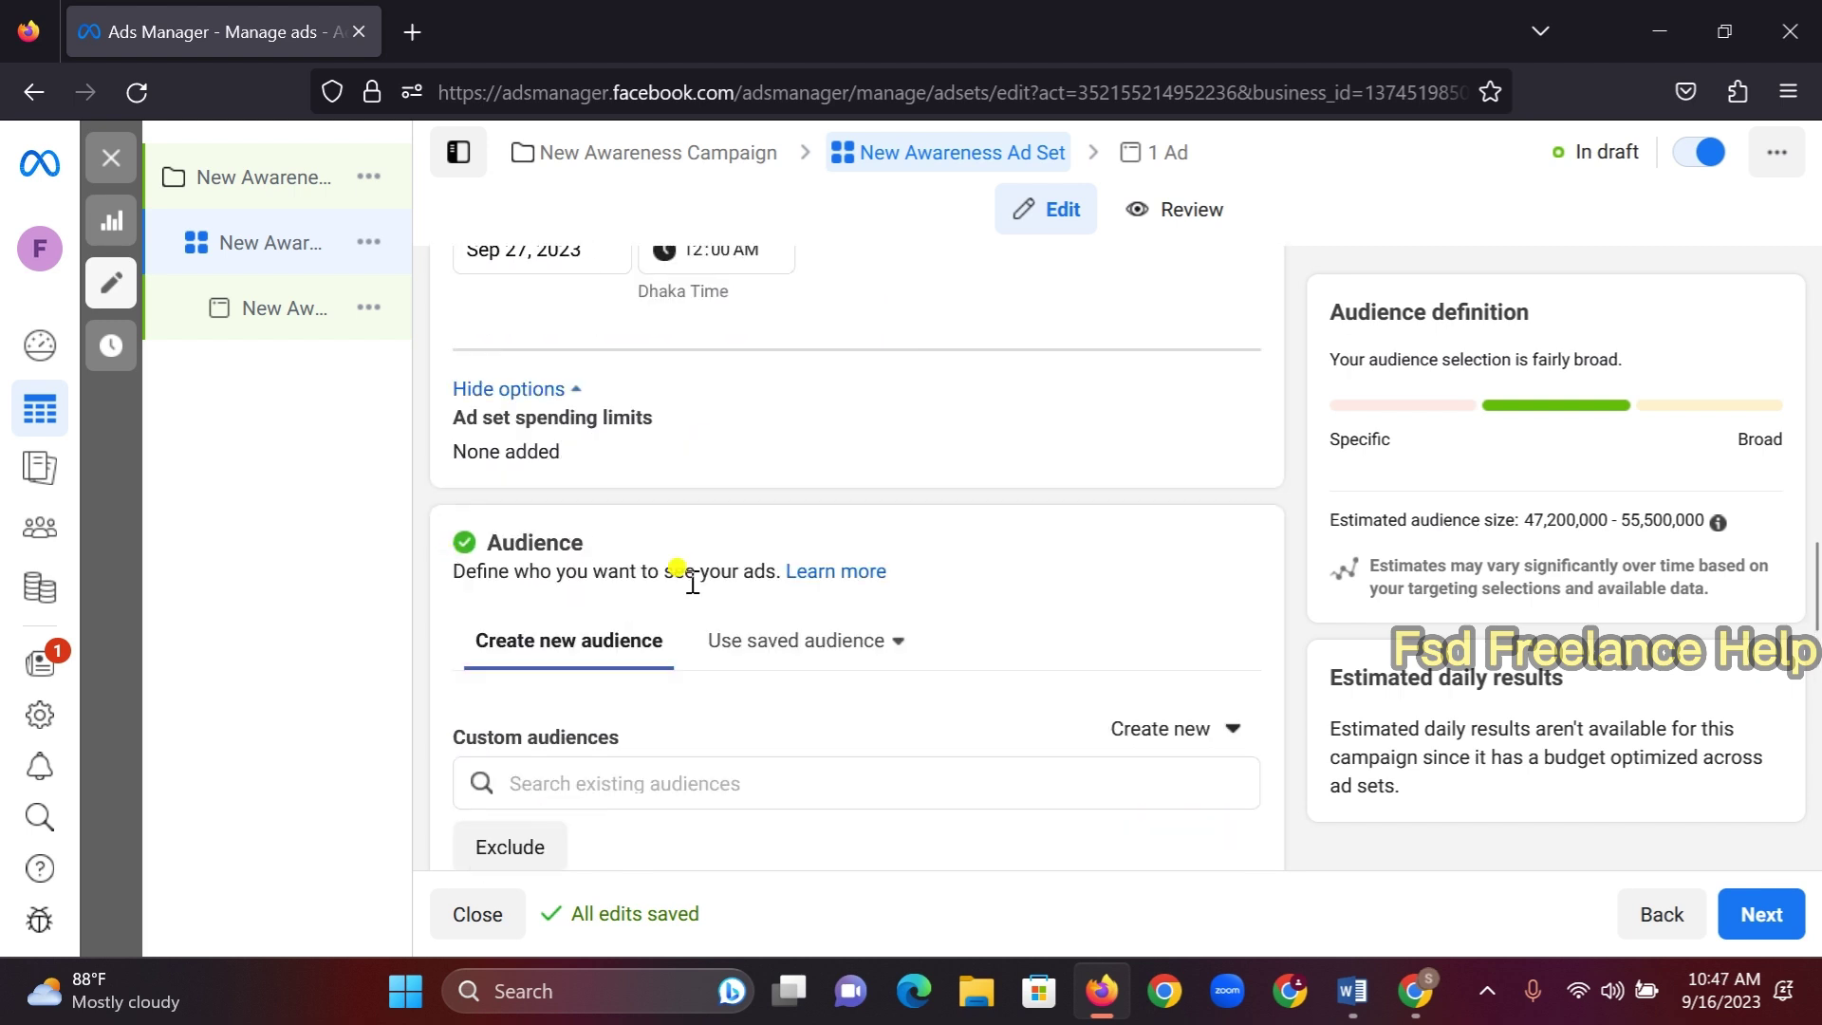
Remove Bangladesh from the audience locations, and look up the requested location in the Word brief
{"action": "scroll", "coordinate": [662, 570], "scroll_direction": "down", "scroll_amount": 4}
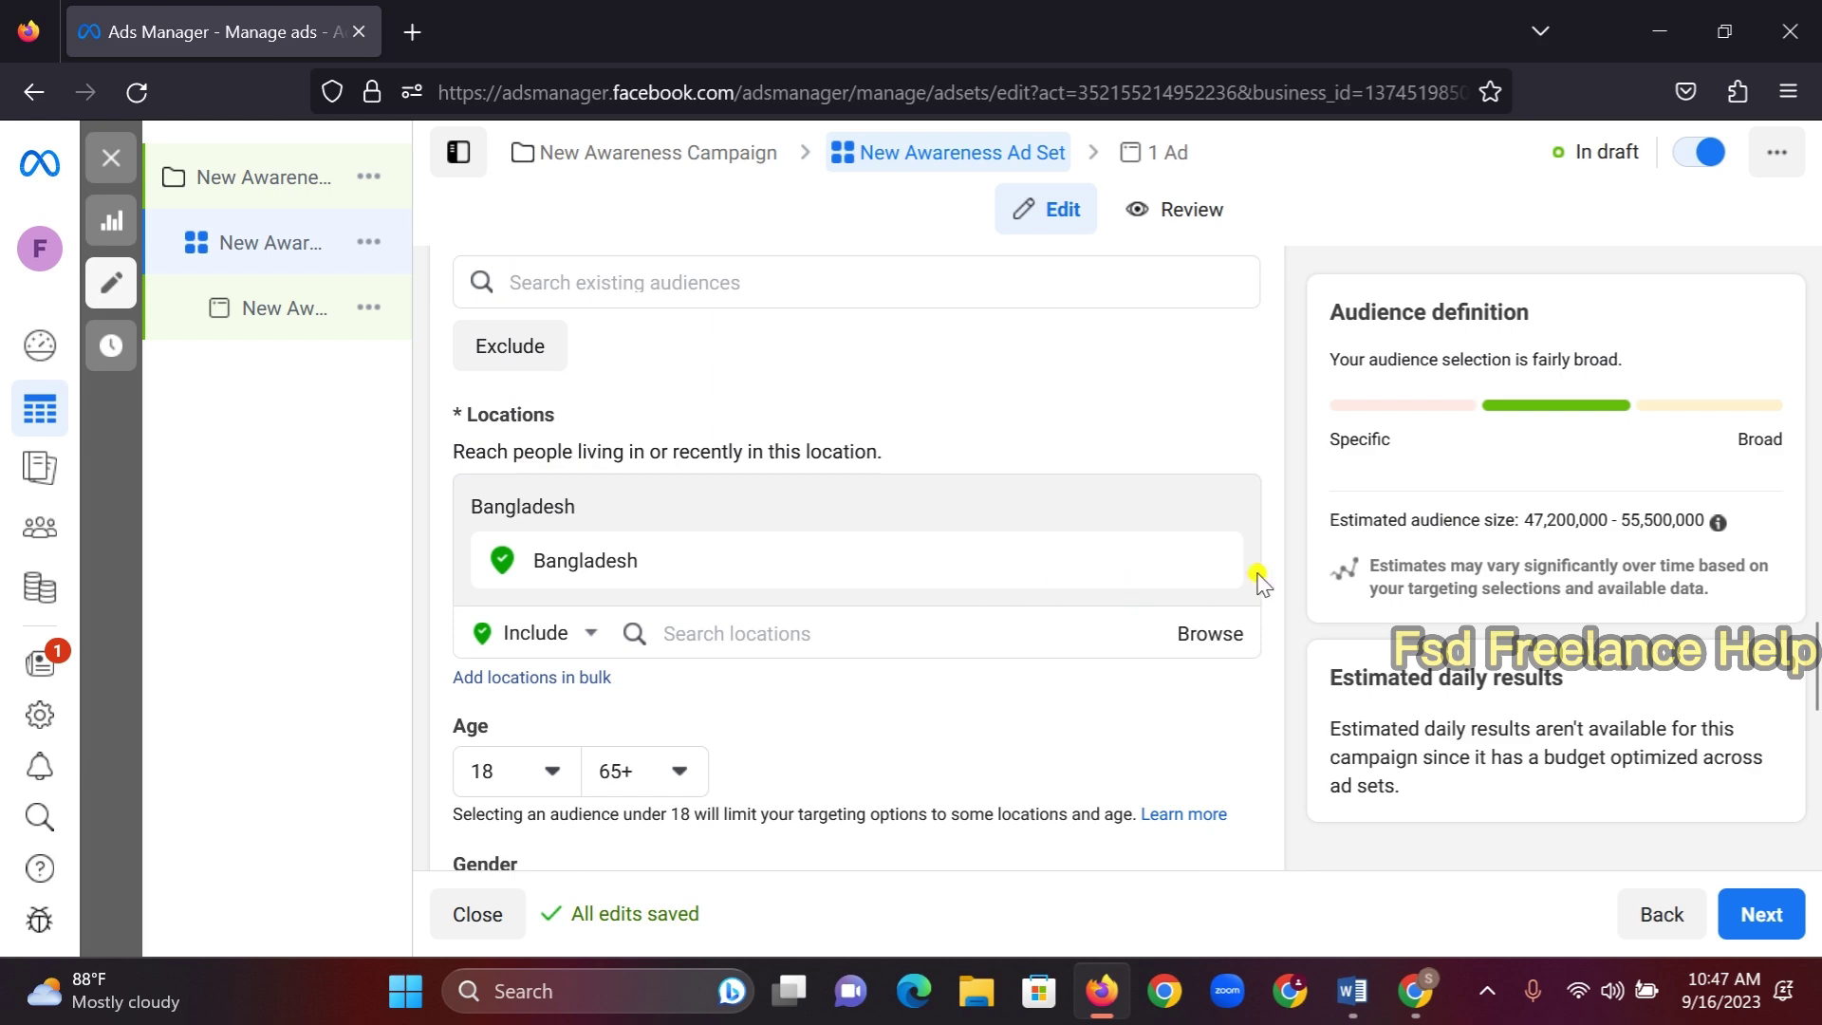
{"action": "left_click", "coordinate": [1214, 568]}
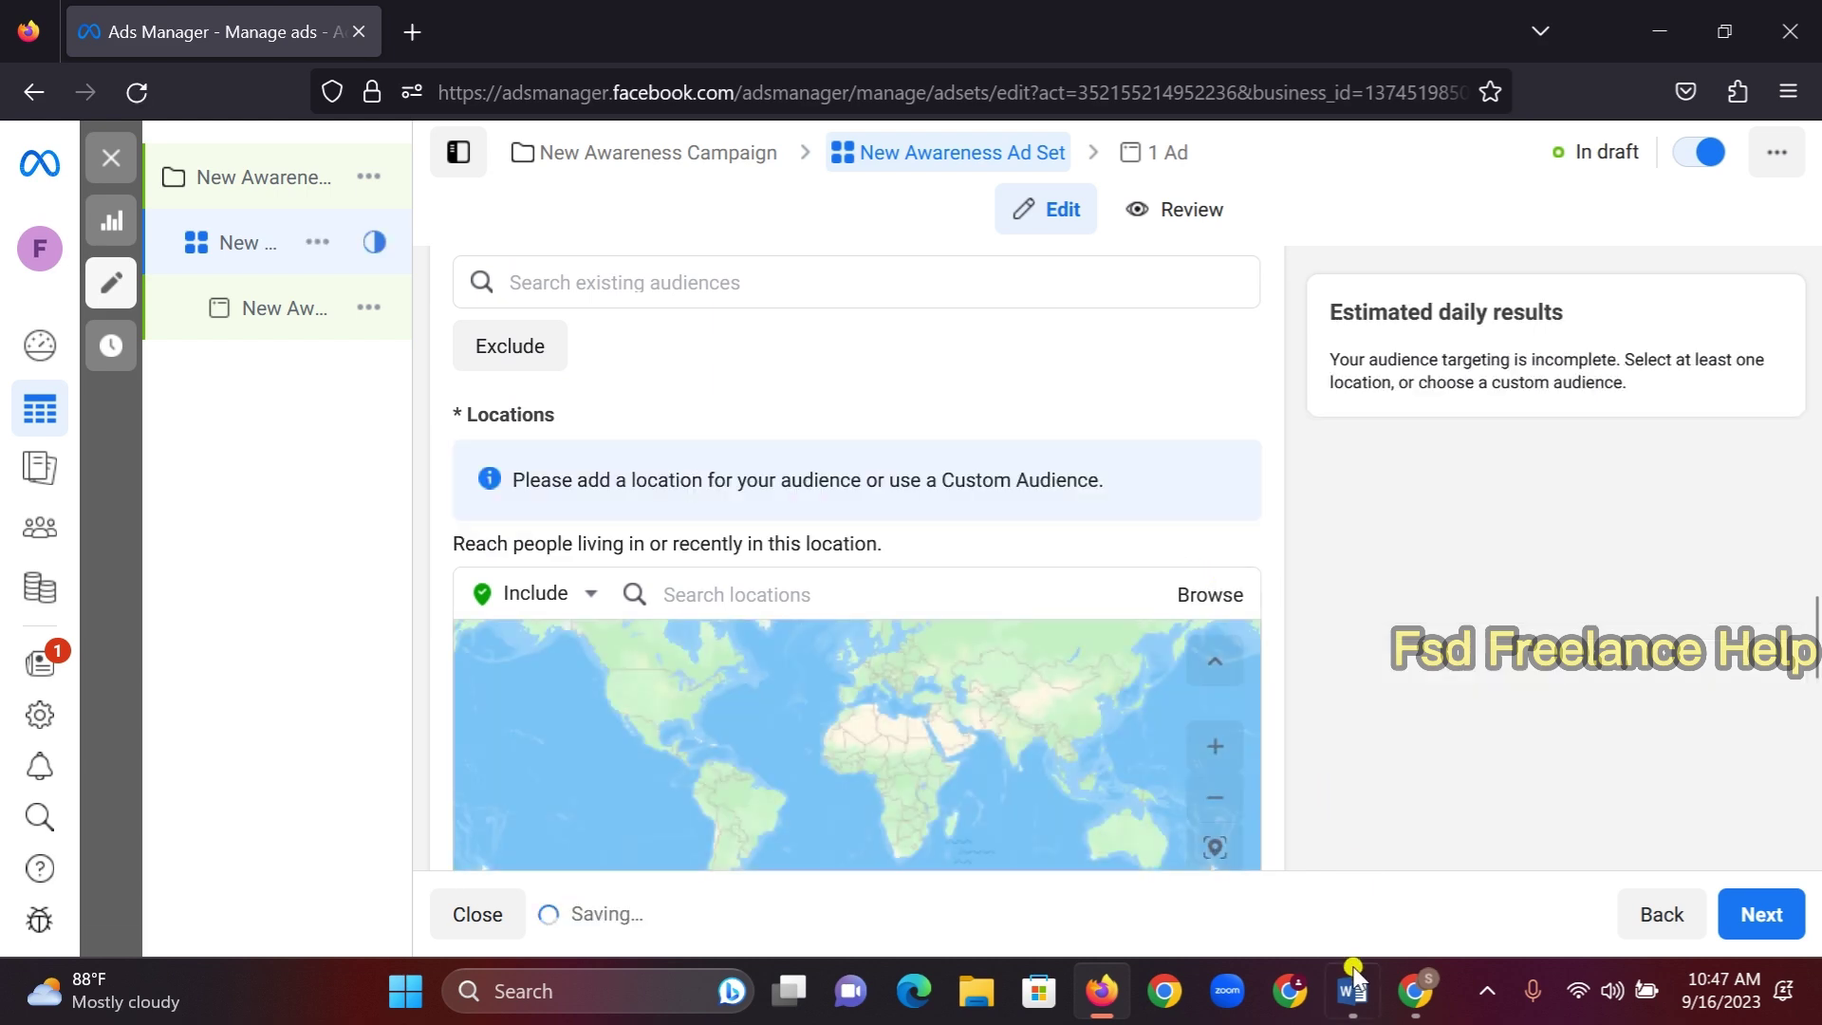
{"action": "left_click", "coordinate": [1352, 991]}
{"action": "left_click_drag", "start_coordinate": [366, 658], "coordinate": [654, 664]}
{"action": "left_click_drag", "start_coordinate": [365, 709], "coordinate": [525, 721]}
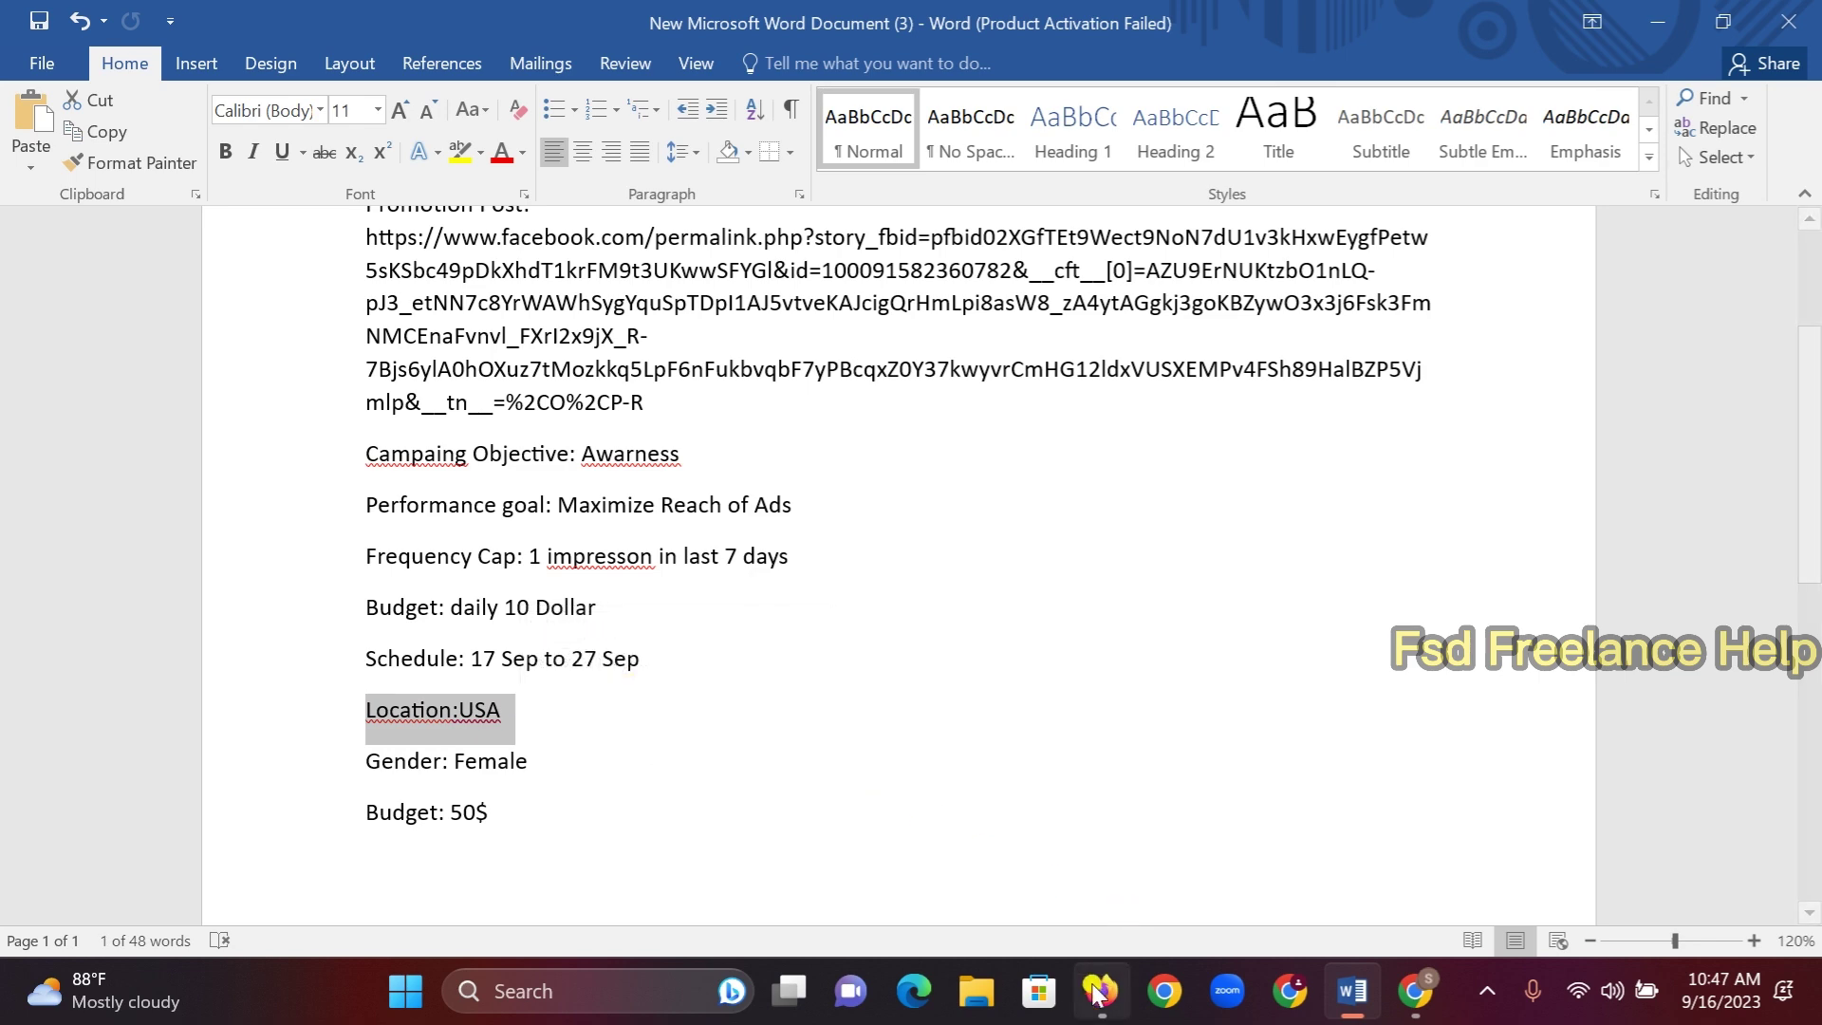
Switch back to Firefox and add the country United States as the audience location
{"action": "left_click", "coordinate": [1101, 990]}
{"action": "left_click", "coordinate": [759, 594]}
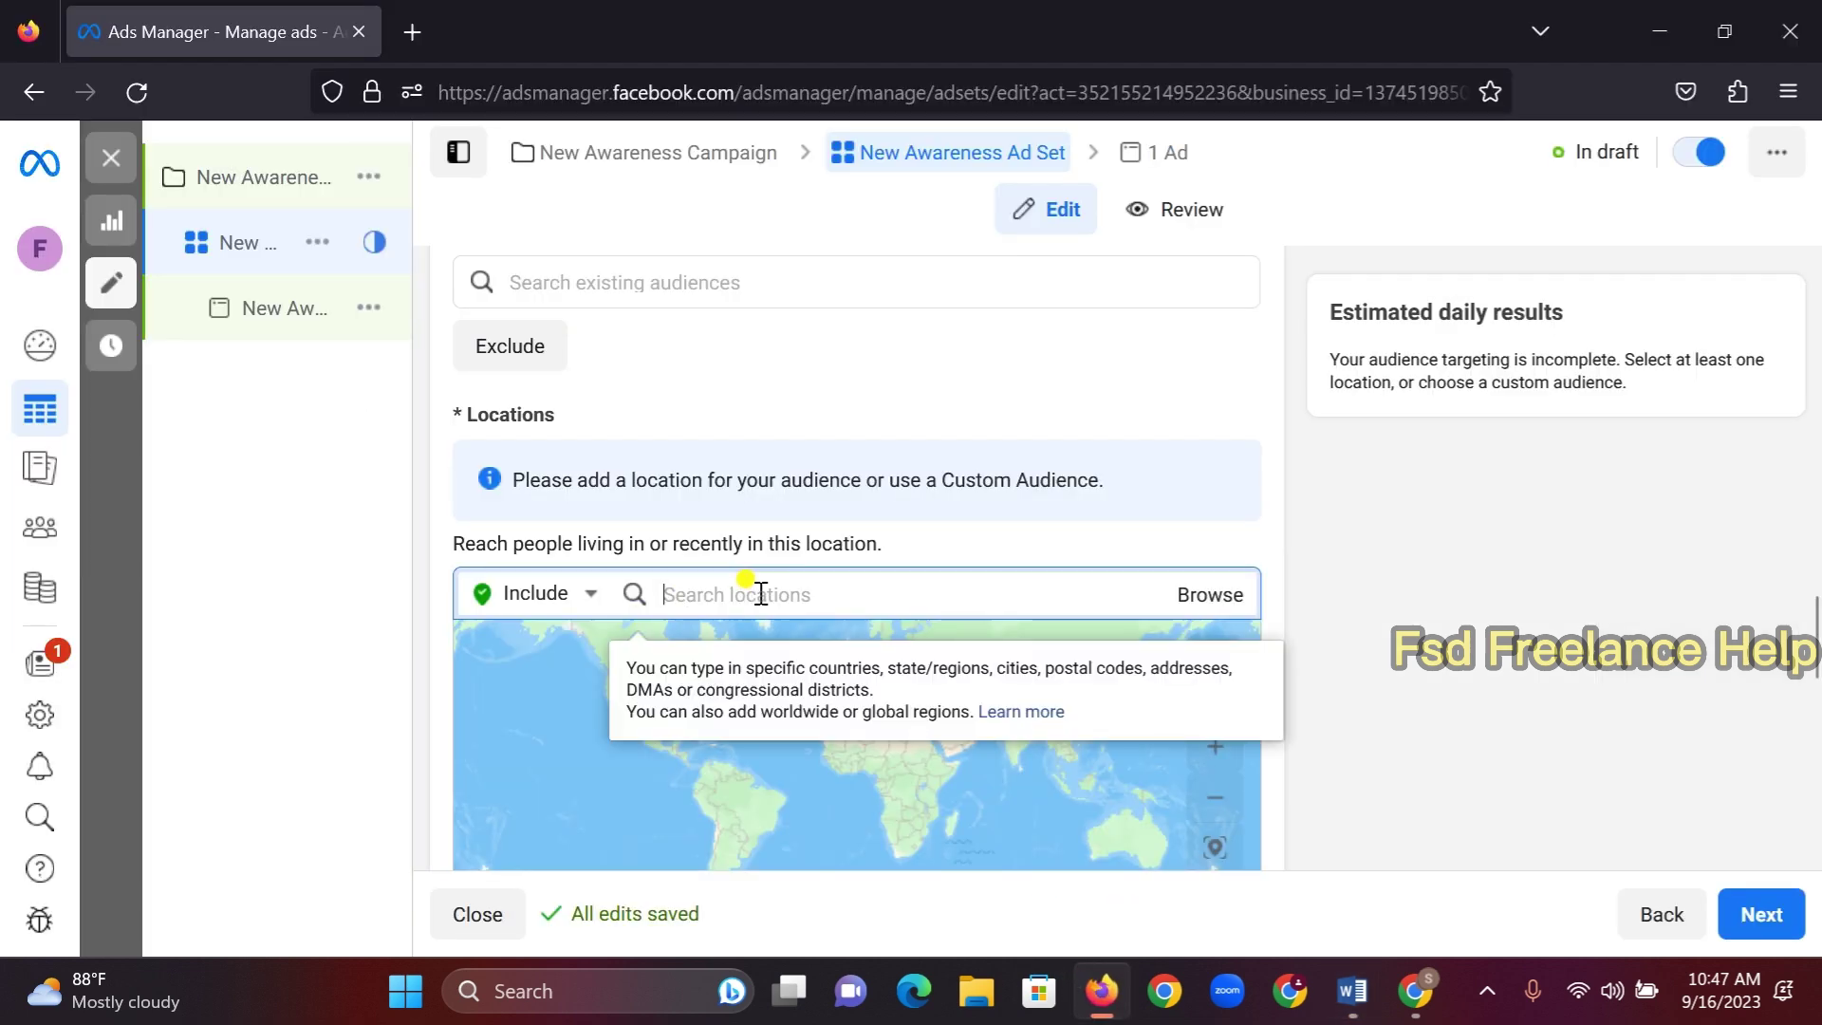
{"action": "type", "text": "united states"}
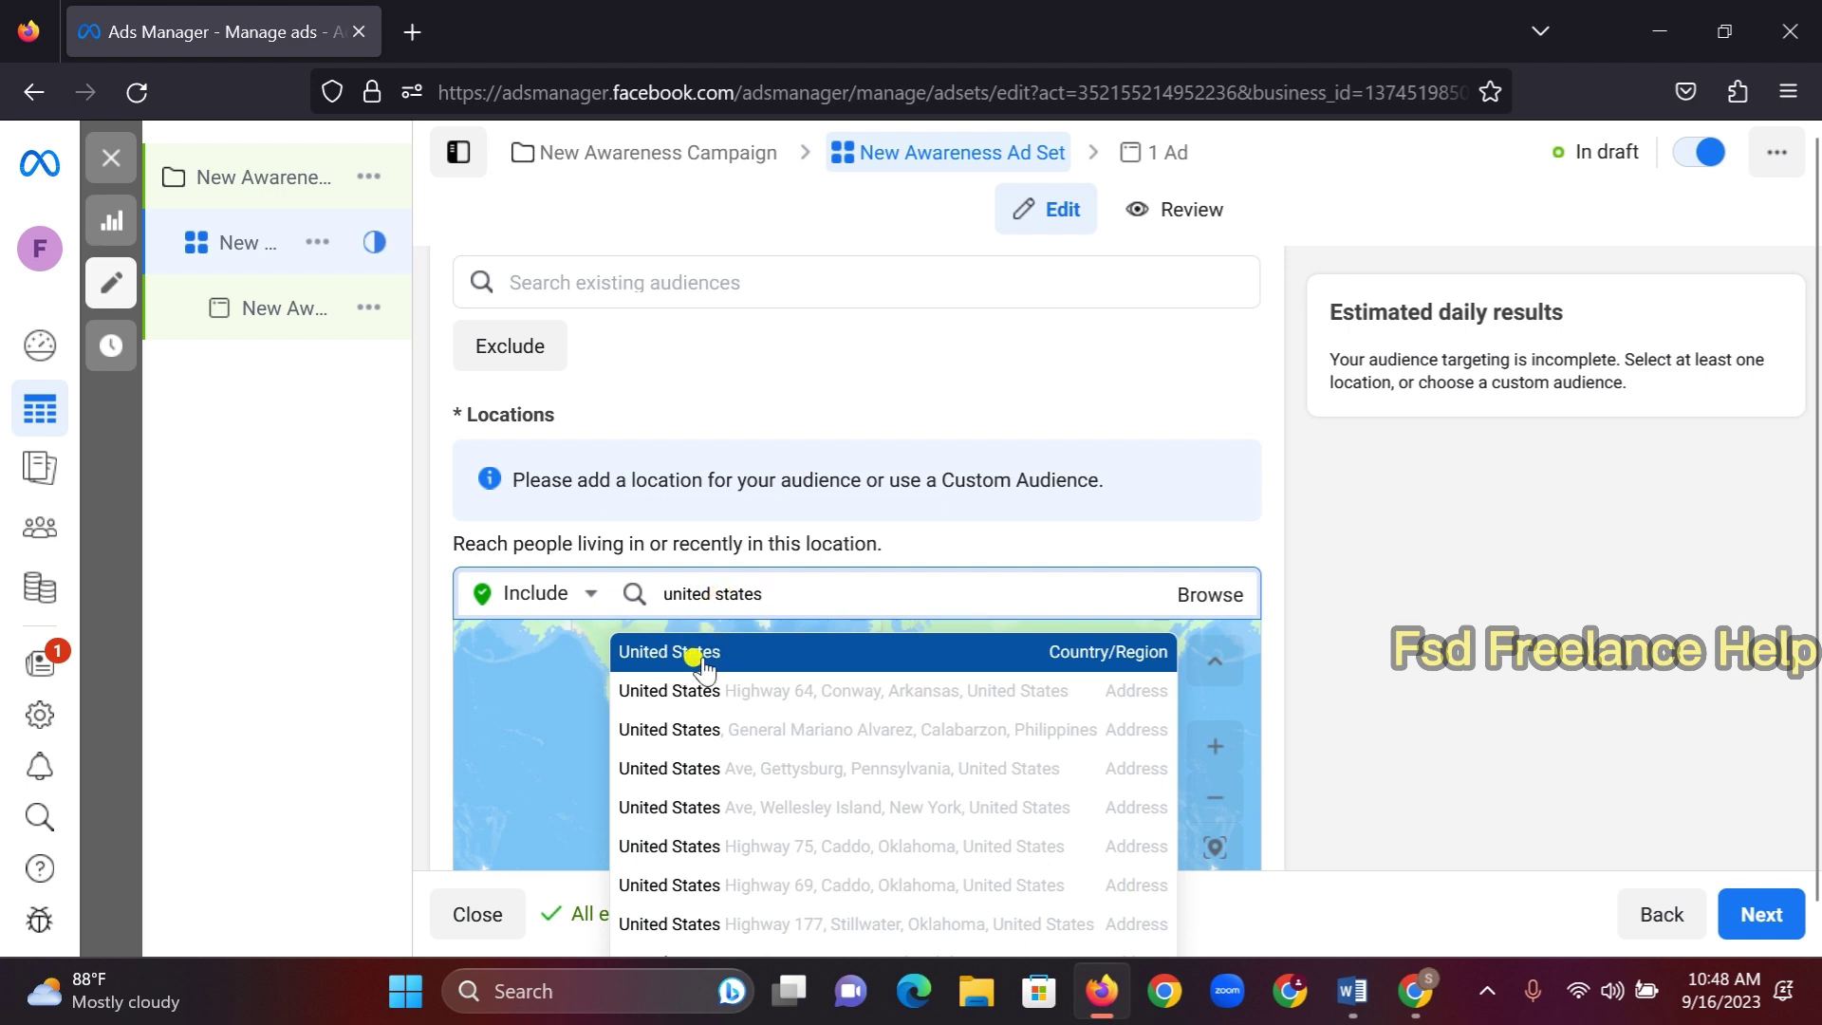
{"action": "left_click", "coordinate": [700, 661]}
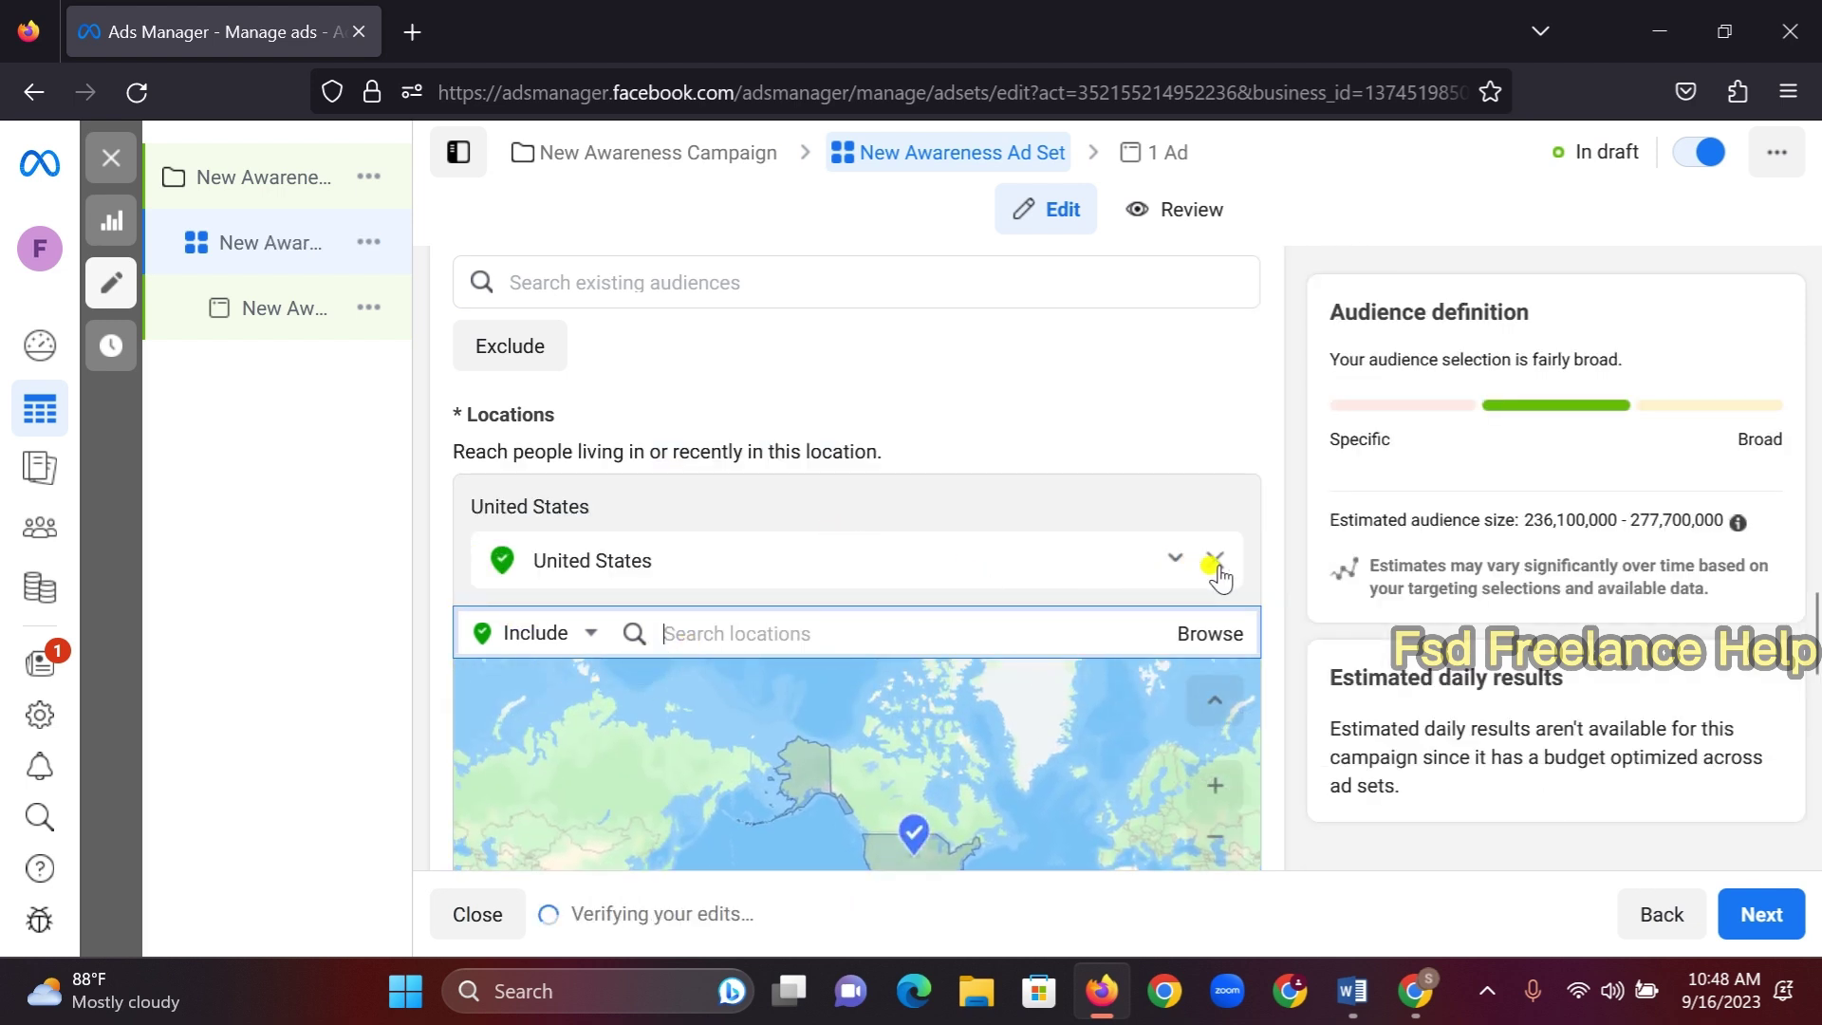
Set the minimum audience age to 20
{"action": "scroll", "coordinate": [1273, 574], "scroll_direction": "down", "scroll_amount": 5}
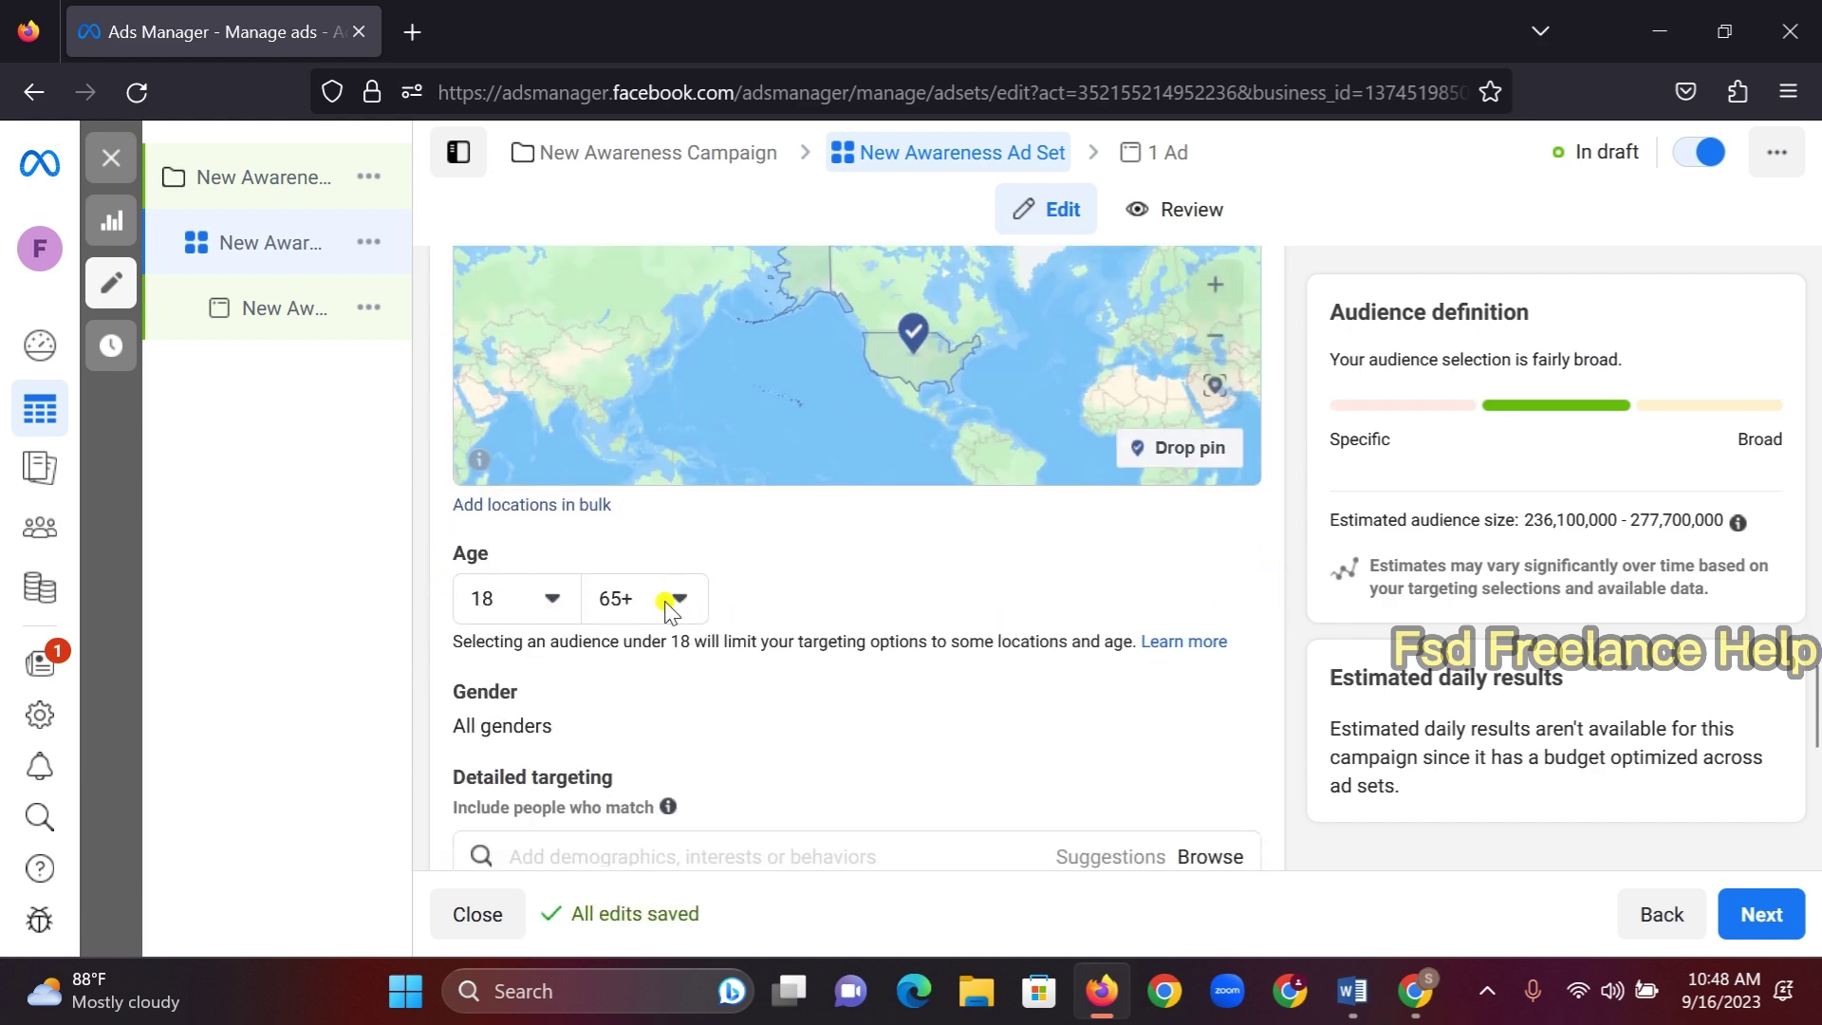
{"action": "left_click", "coordinate": [555, 598]}
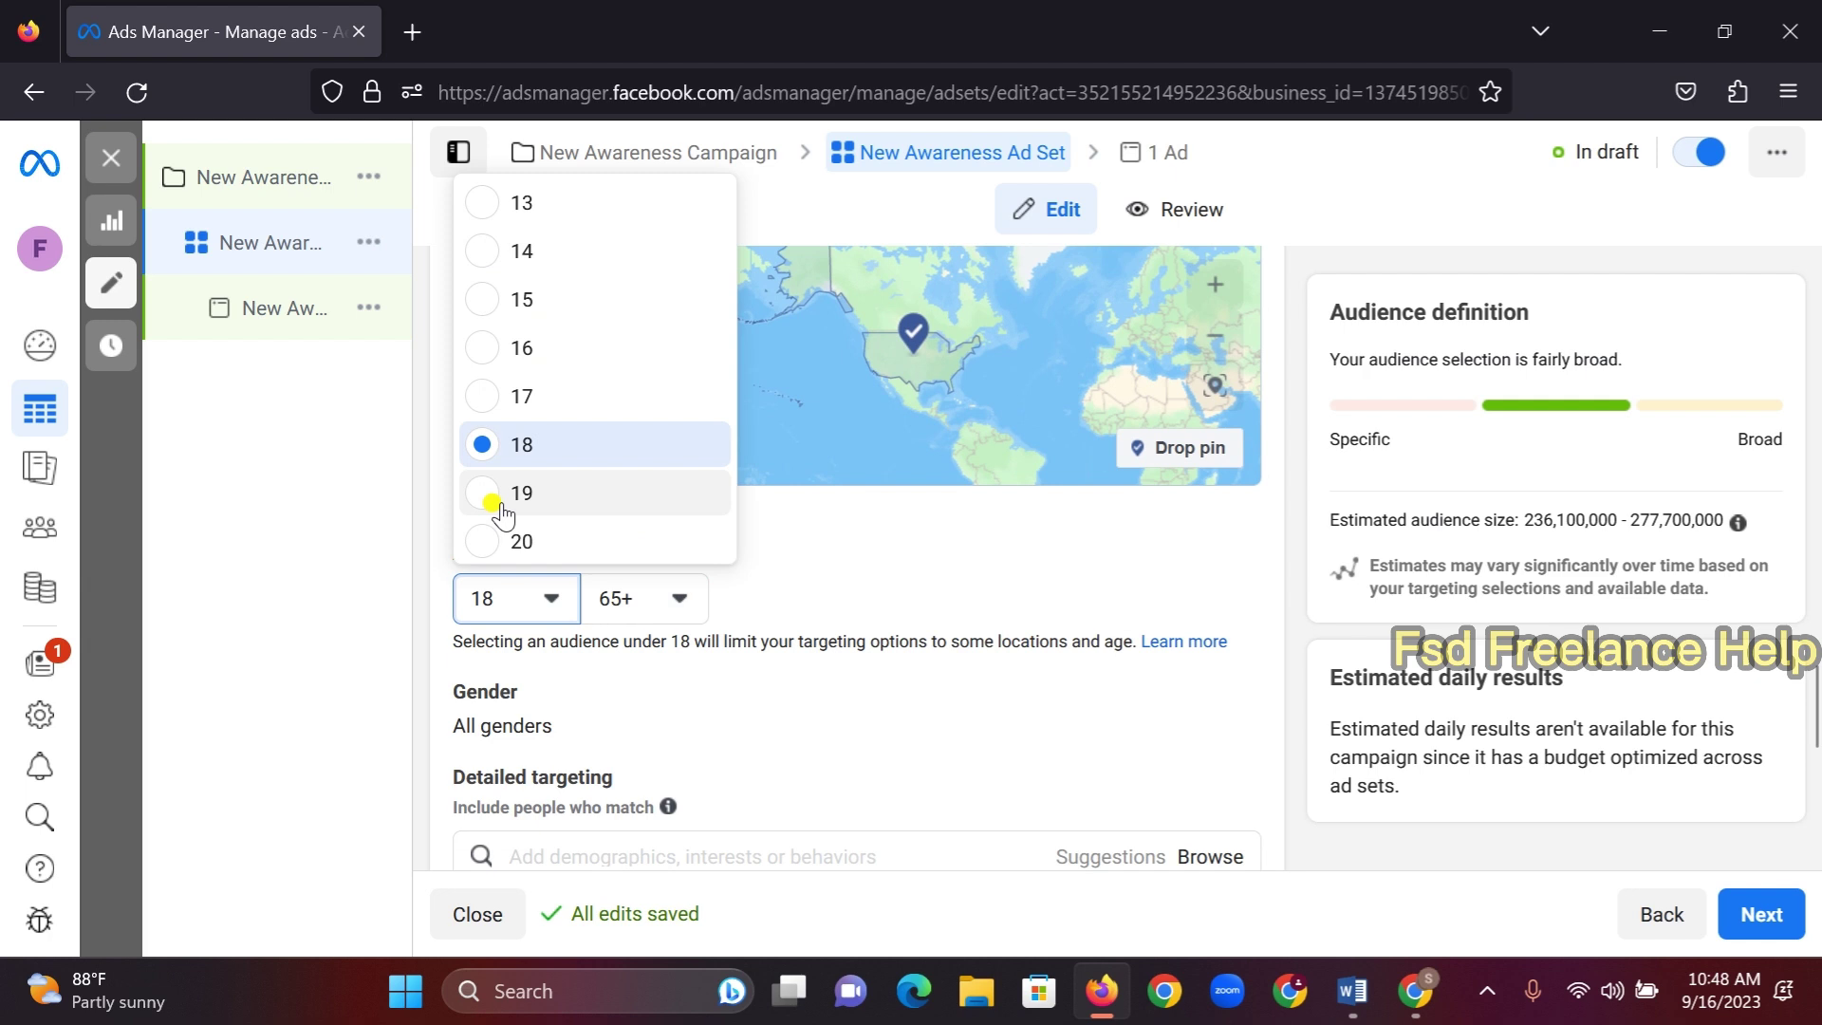
{"action": "left_click", "coordinate": [481, 542]}
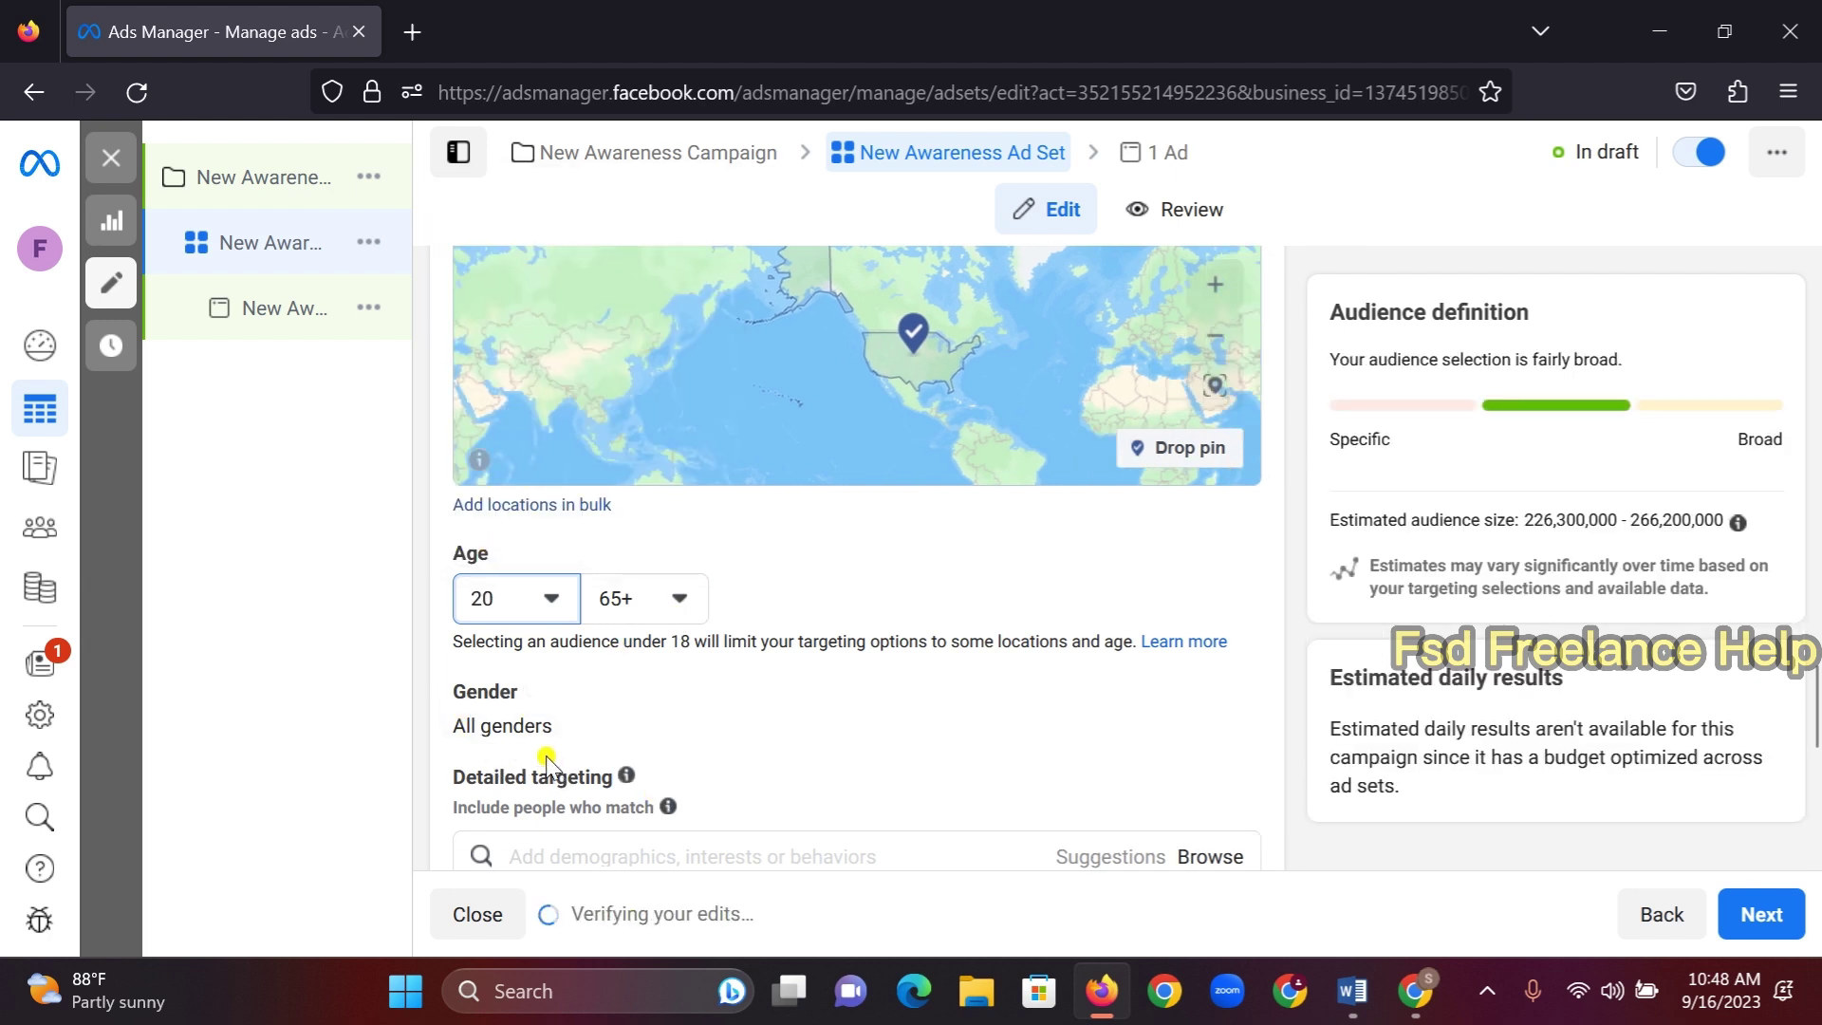
Look up the requested gender in the Word brief, and set the audience gender to Women in Firefox
{"action": "left_click", "coordinate": [1352, 991]}
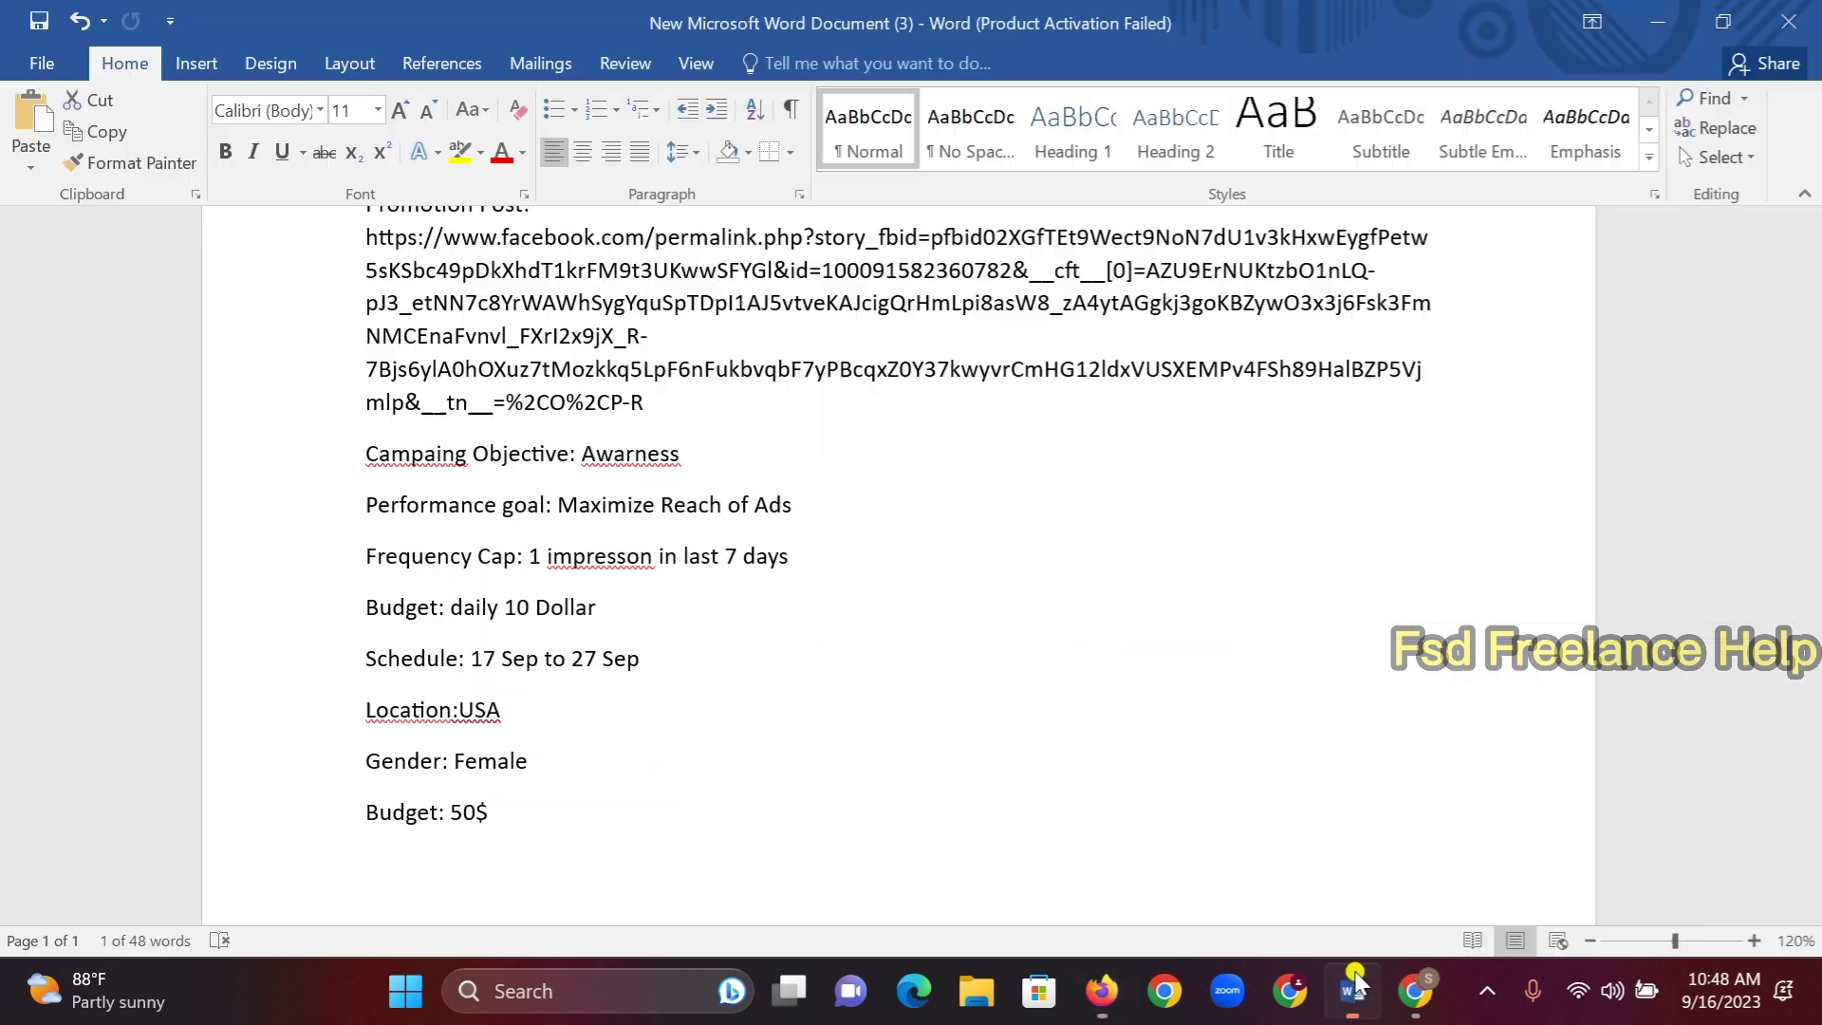
{"action": "left_click_drag", "start_coordinate": [374, 766], "coordinate": [549, 772]}
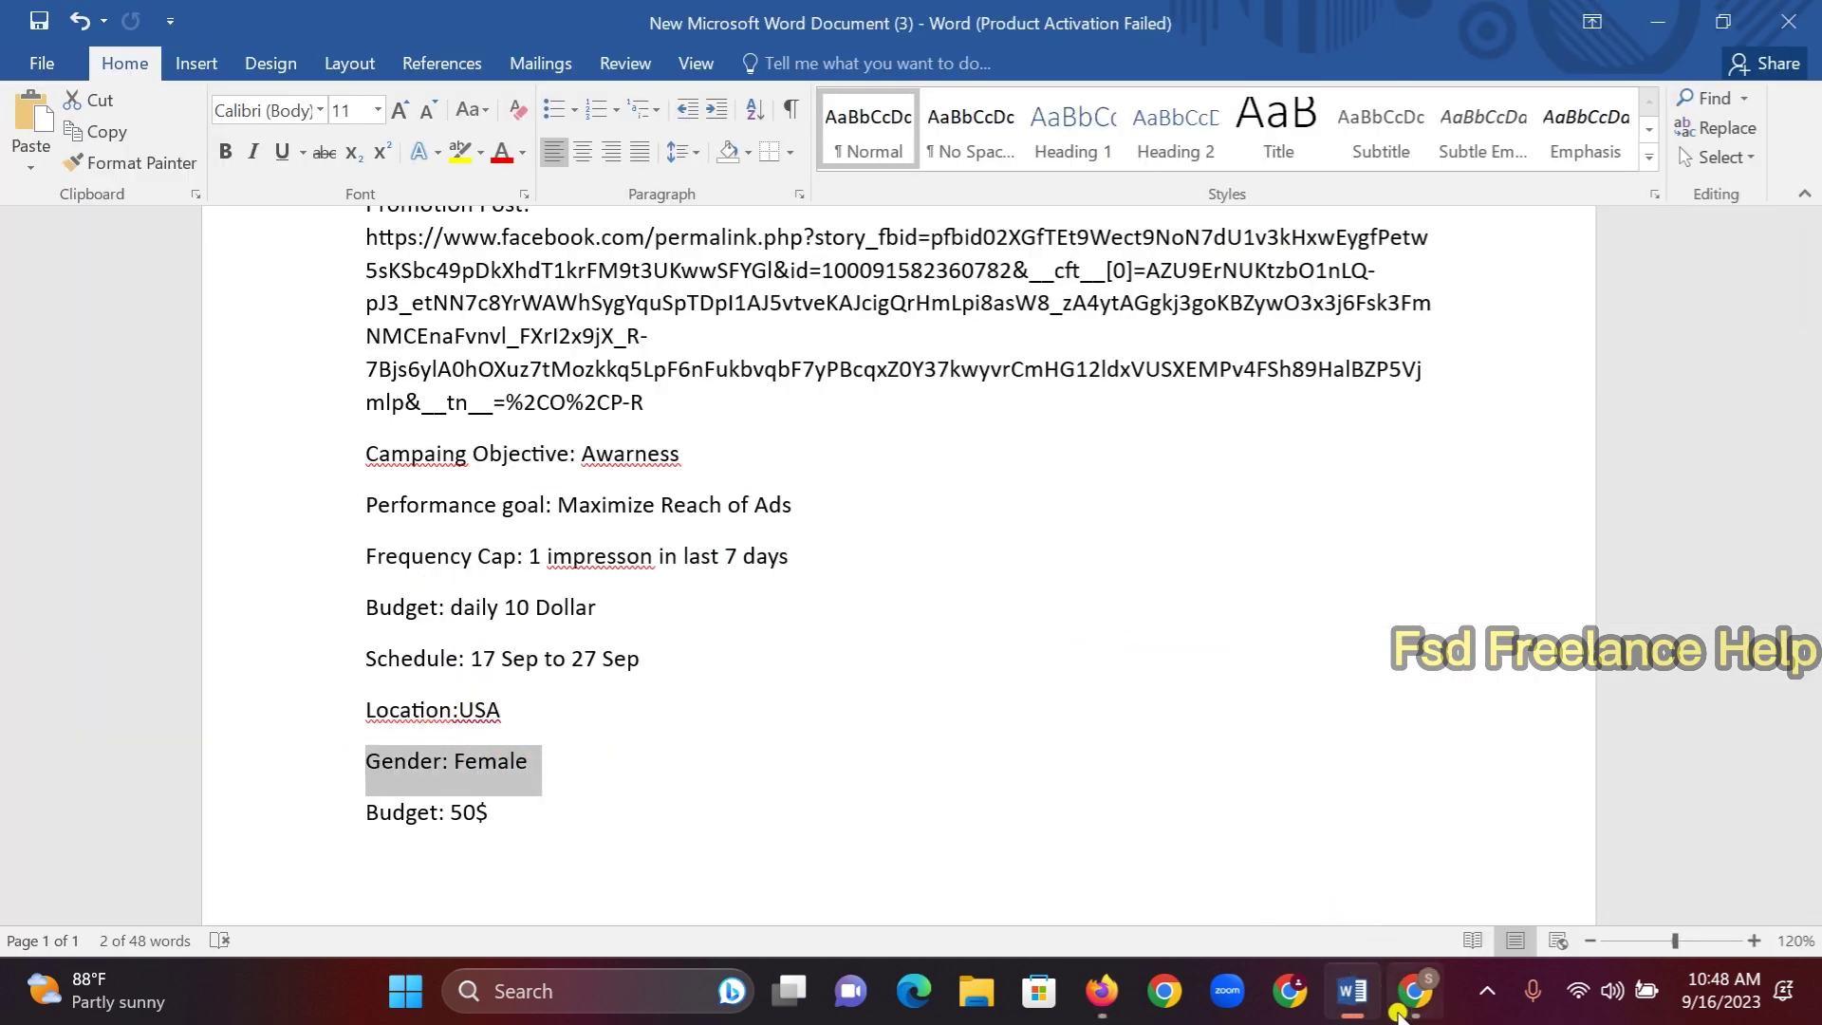
{"action": "left_click", "coordinate": [1101, 991]}
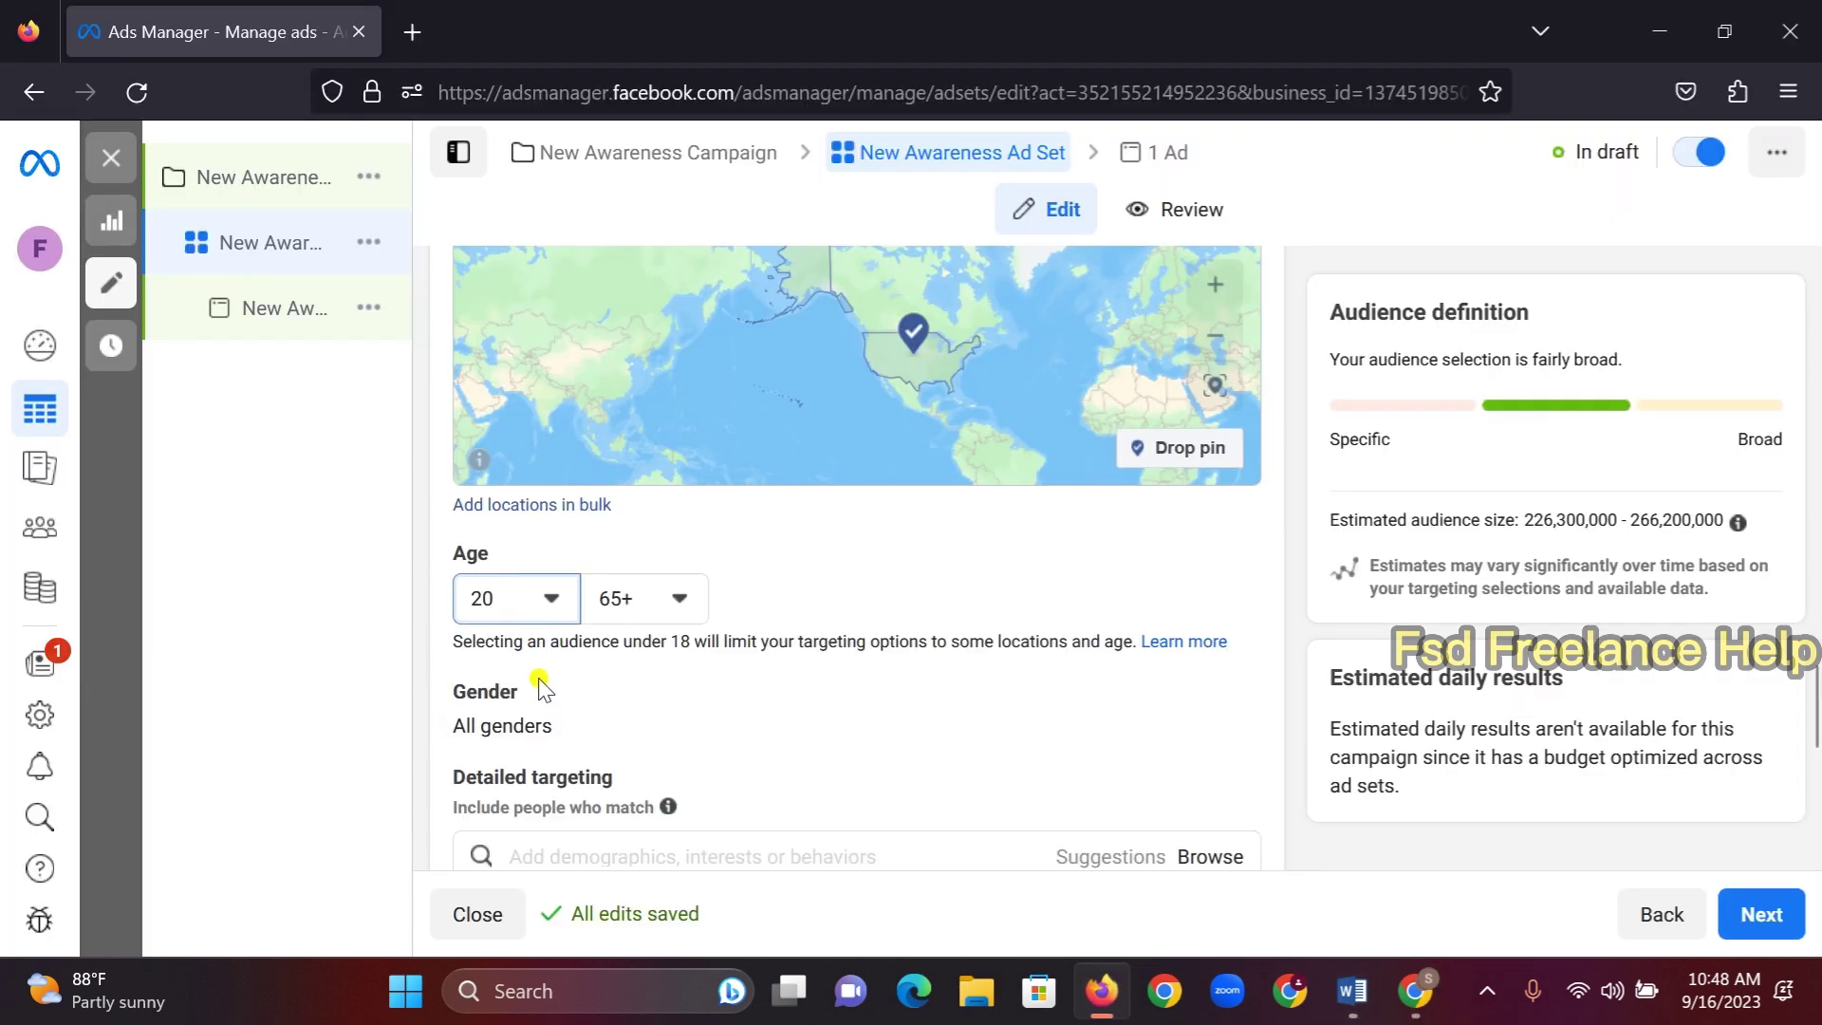
{"action": "left_click", "coordinate": [1205, 699]}
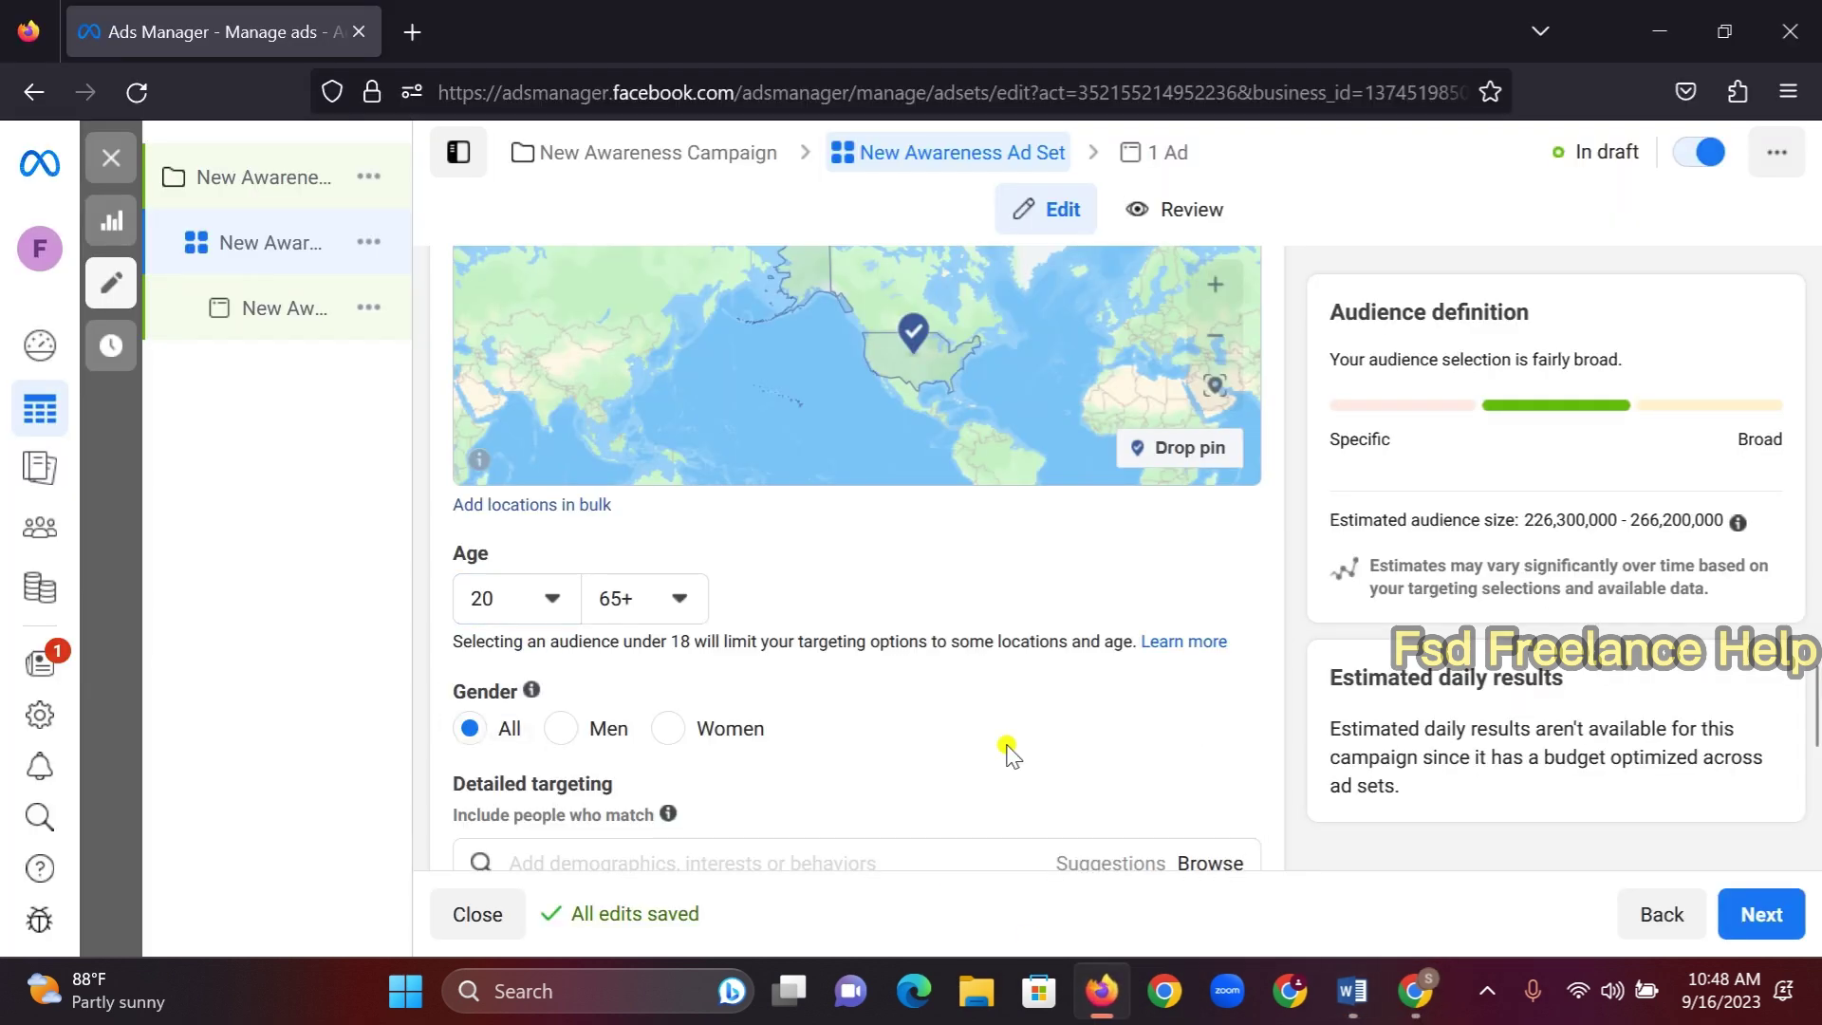
{"action": "left_click", "coordinate": [670, 729]}
{"action": "scroll", "coordinate": [787, 607], "scroll_direction": "down", "scroll_amount": 3}
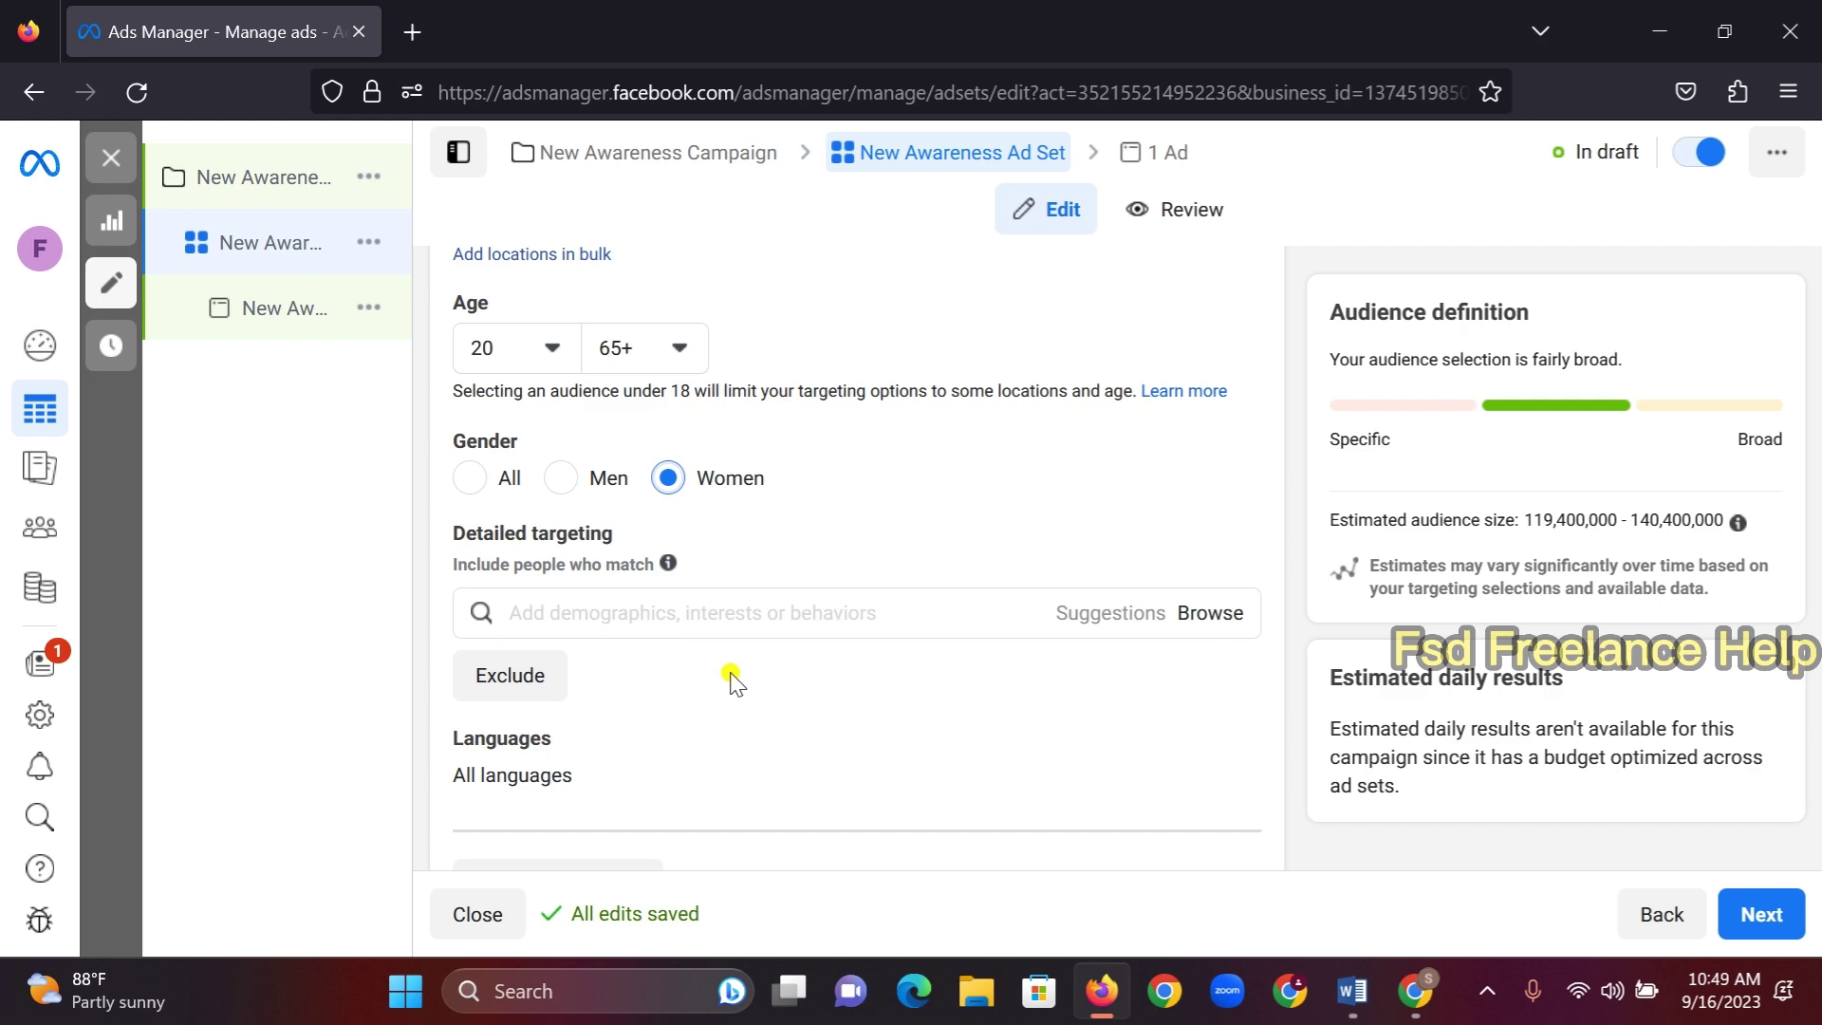
Switch to the Word brief and copy the full promotion post link
{"action": "left_click", "coordinate": [1352, 990]}
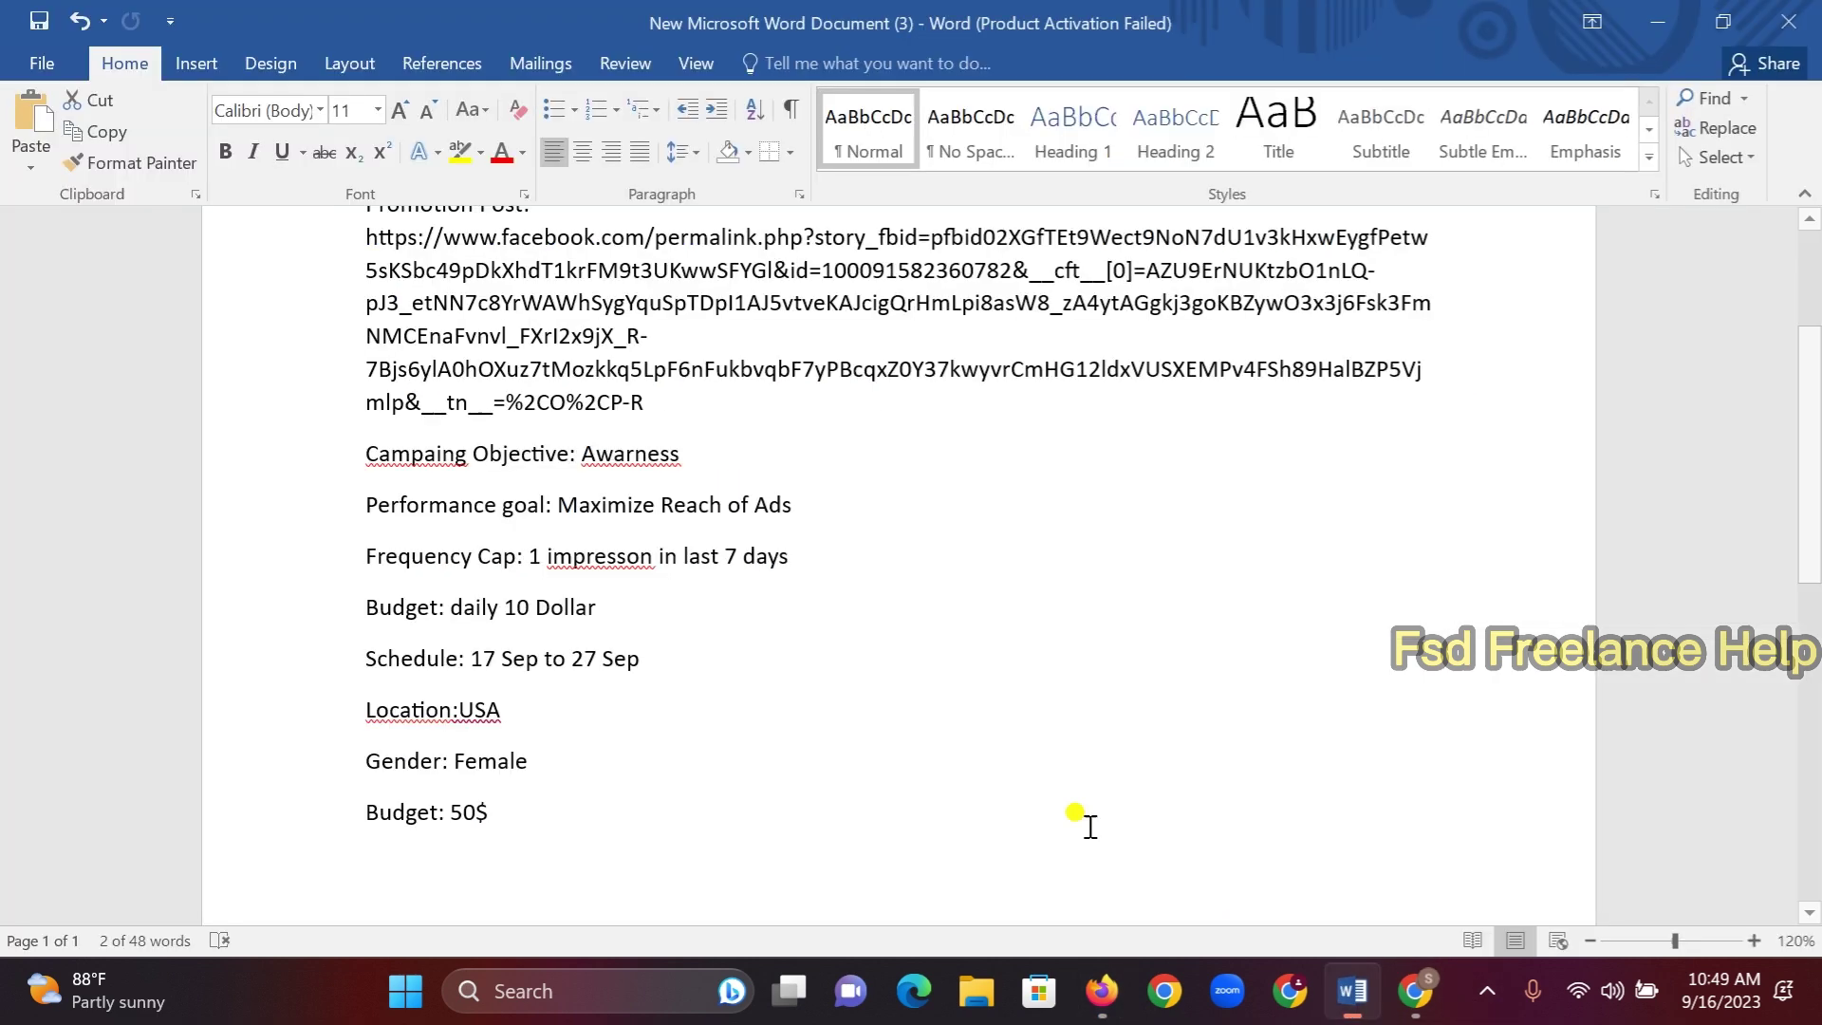
{"action": "scroll", "coordinate": [834, 610], "scroll_direction": "up", "scroll_amount": 5}
{"action": "left_click_drag", "start_coordinate": [363, 476], "coordinate": [612, 631]}
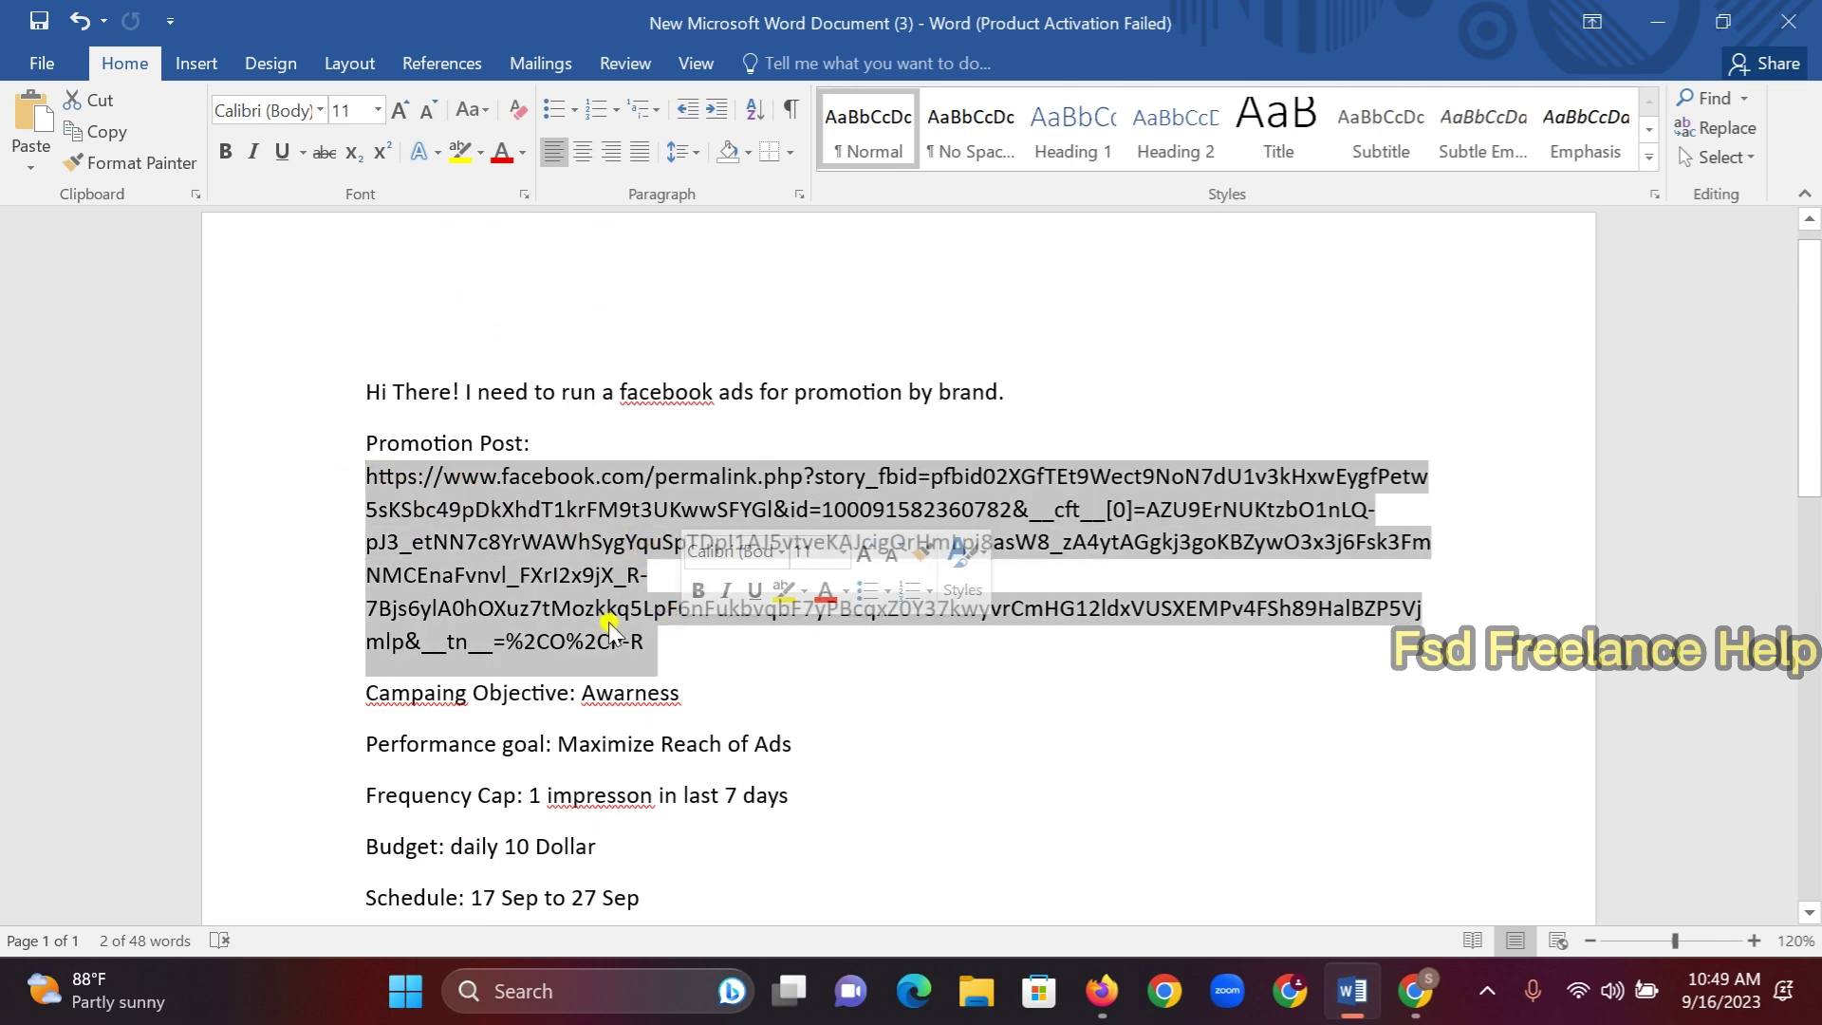
{"action": "right_click", "coordinate": [612, 630]}
{"action": "left_click", "coordinate": [687, 282]}
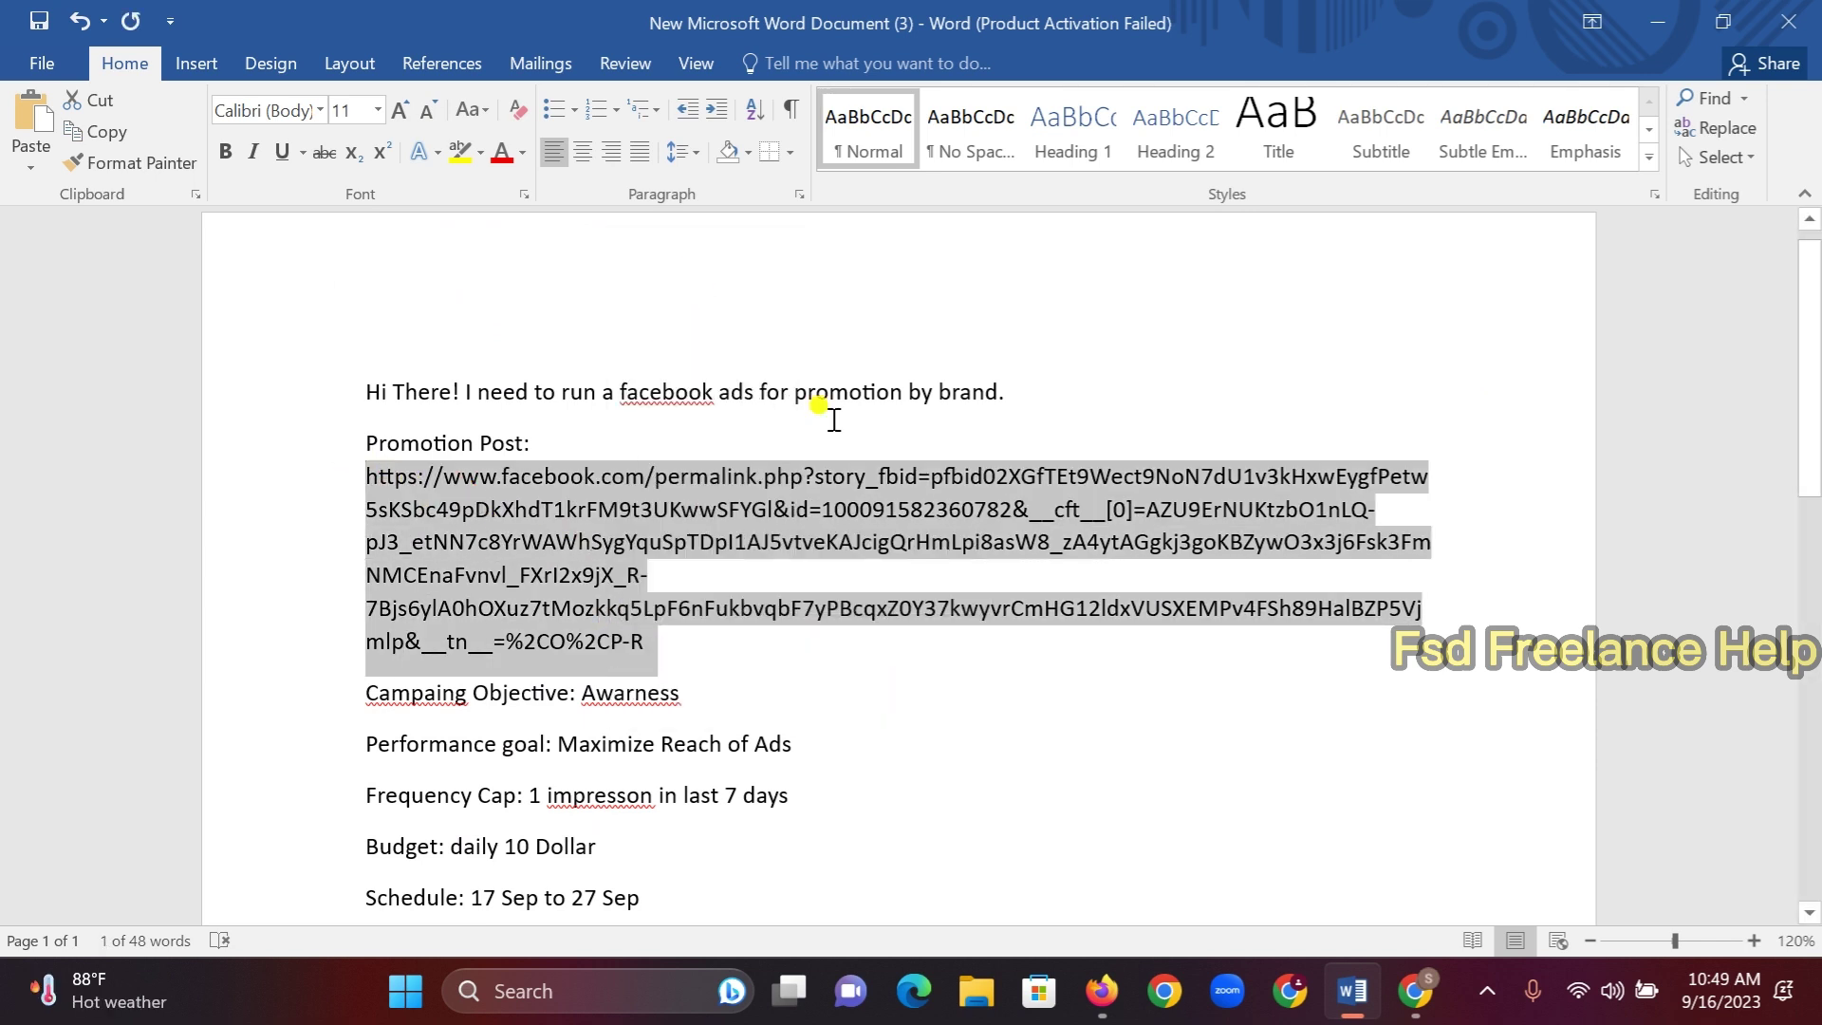
Switch to Firefox and open the copied promotion post link in a new tab
{"action": "left_click", "coordinate": [1101, 990]}
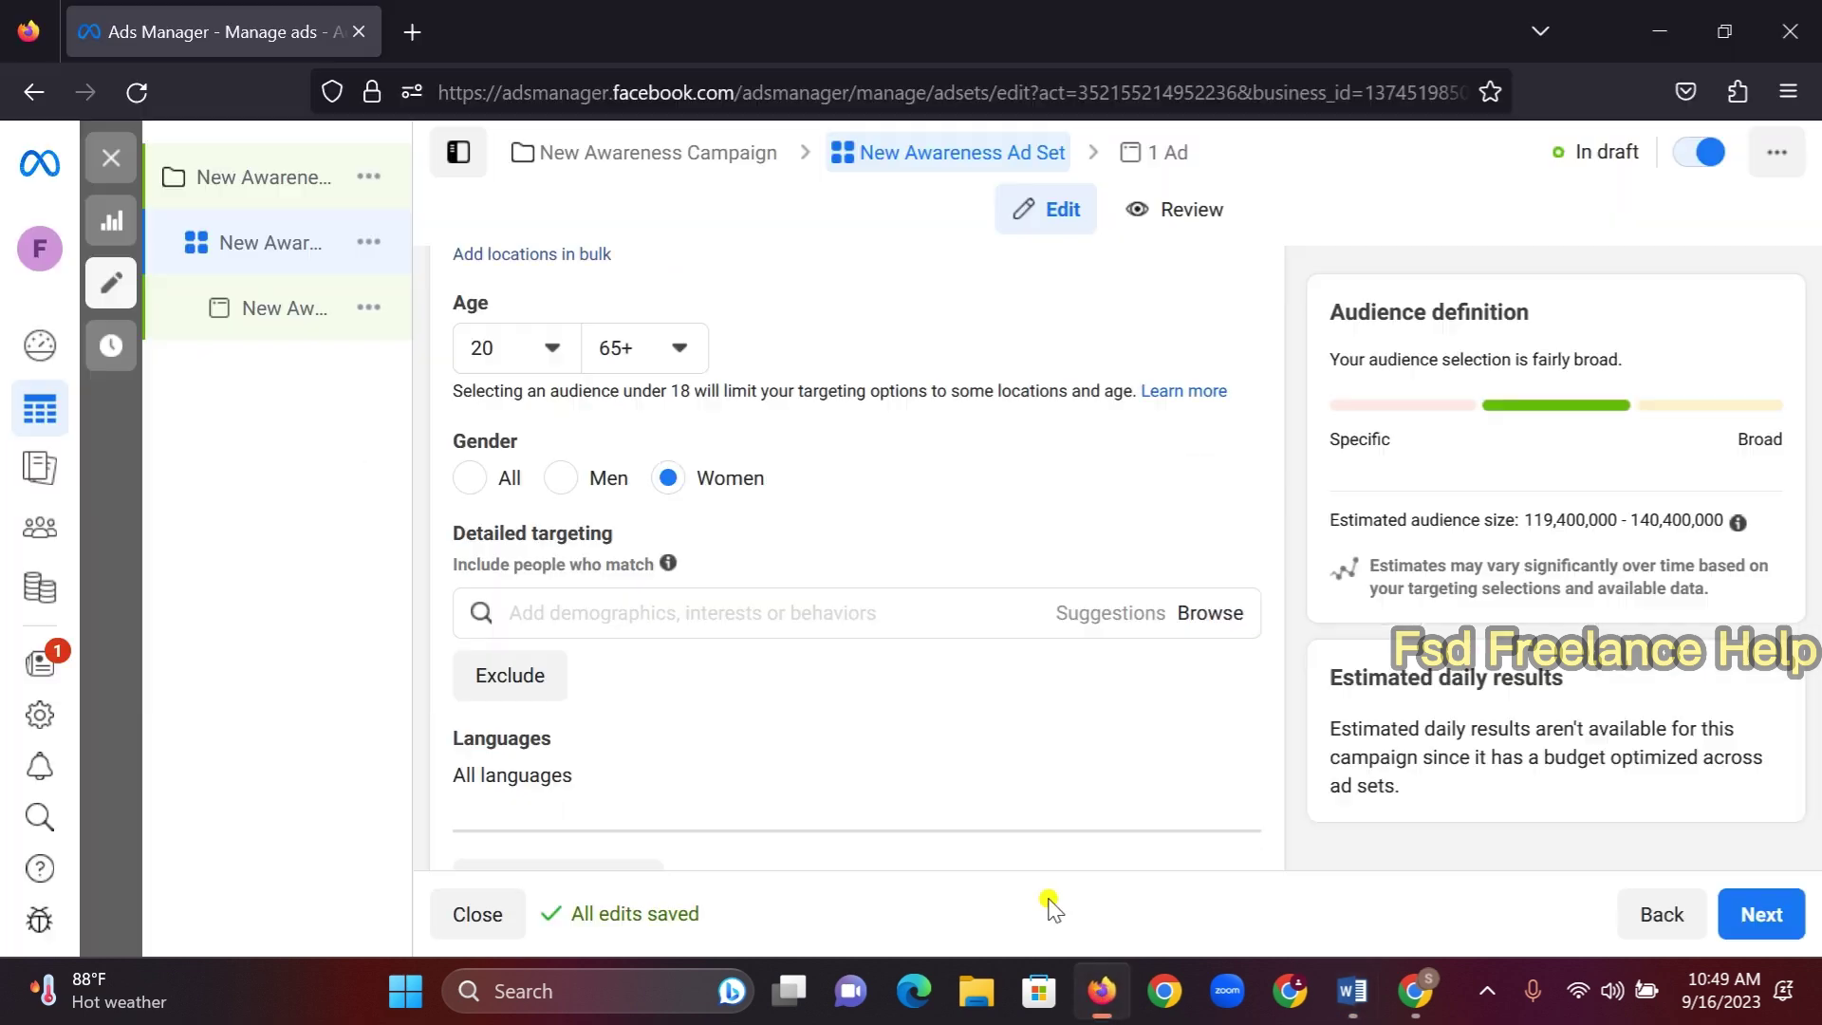
{"action": "left_click", "coordinate": [417, 32]}
{"action": "right_click", "coordinate": [498, 98]}
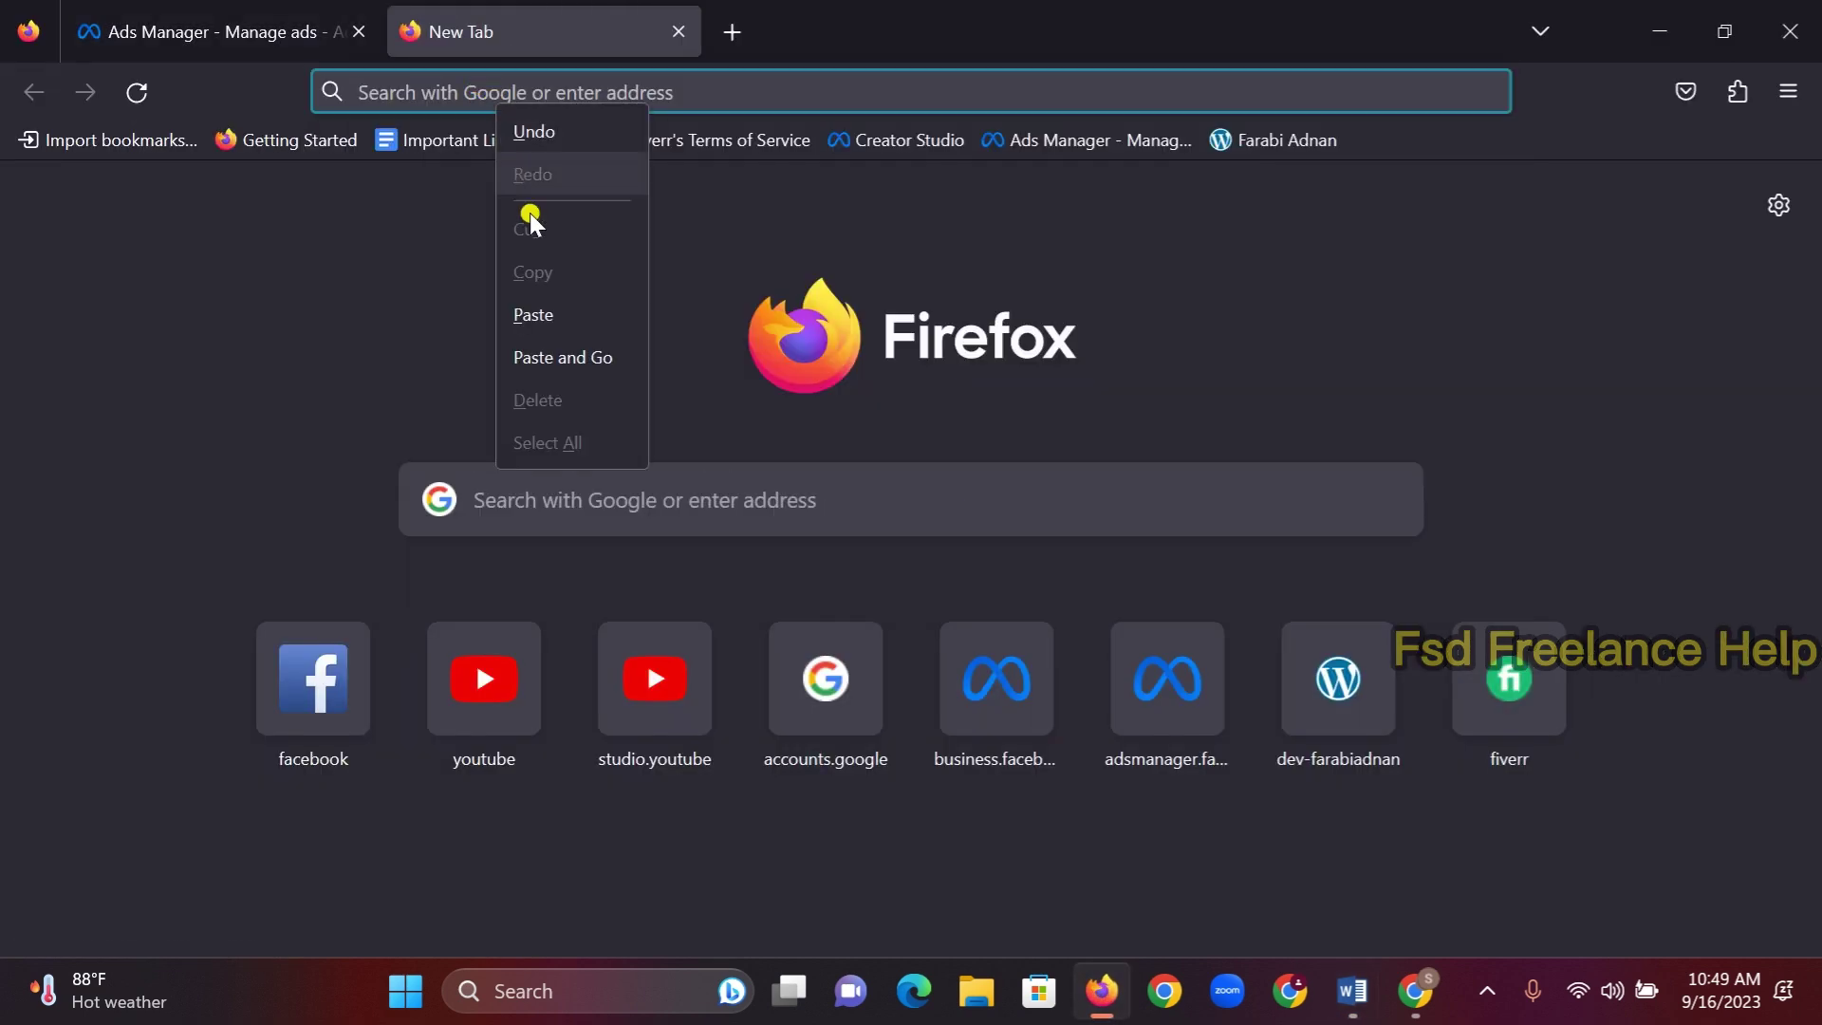
{"action": "left_click", "coordinate": [544, 313]}
{"action": "key", "text": "Return"}
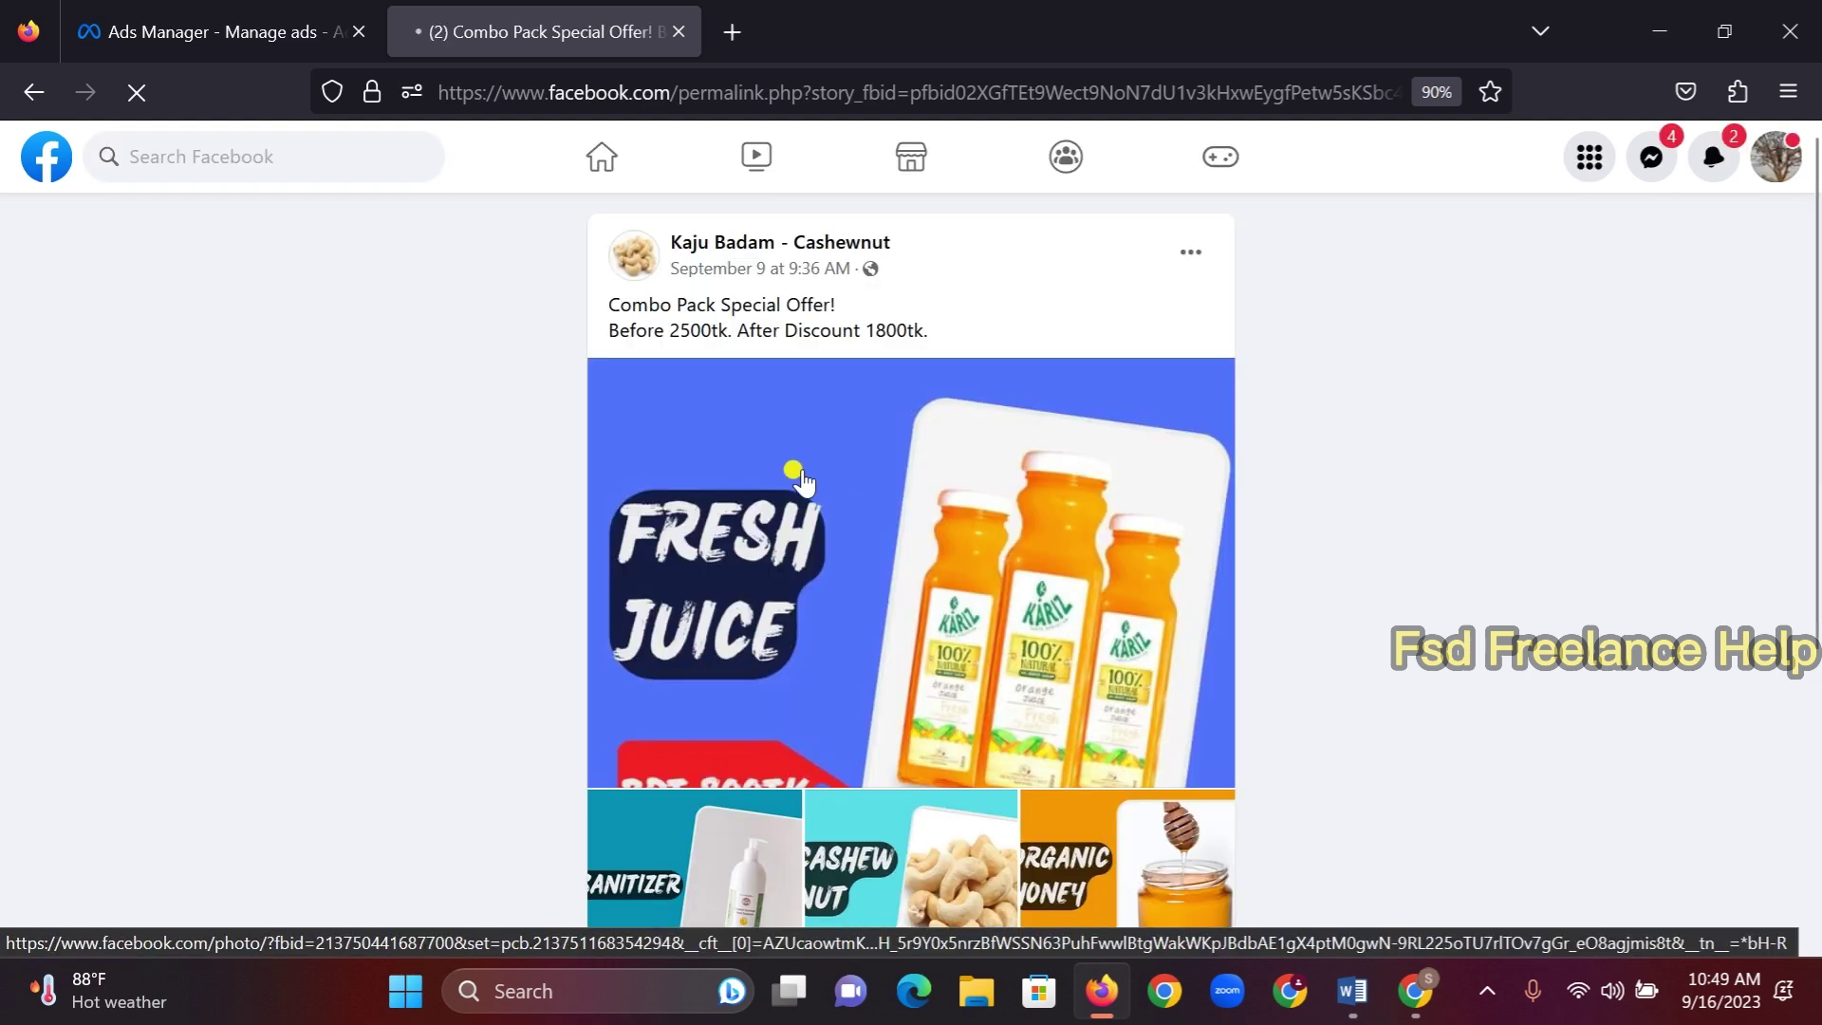
Examine the promotion post's text and product images to identify which products it advertises
{"action": "scroll", "coordinate": [944, 660], "scroll_direction": "down", "scroll_amount": 2}
{"action": "scroll", "coordinate": [945, 659], "scroll_direction": "down", "scroll_amount": 2}
{"action": "scroll", "coordinate": [996, 651], "scroll_direction": "up", "scroll_amount": 4}
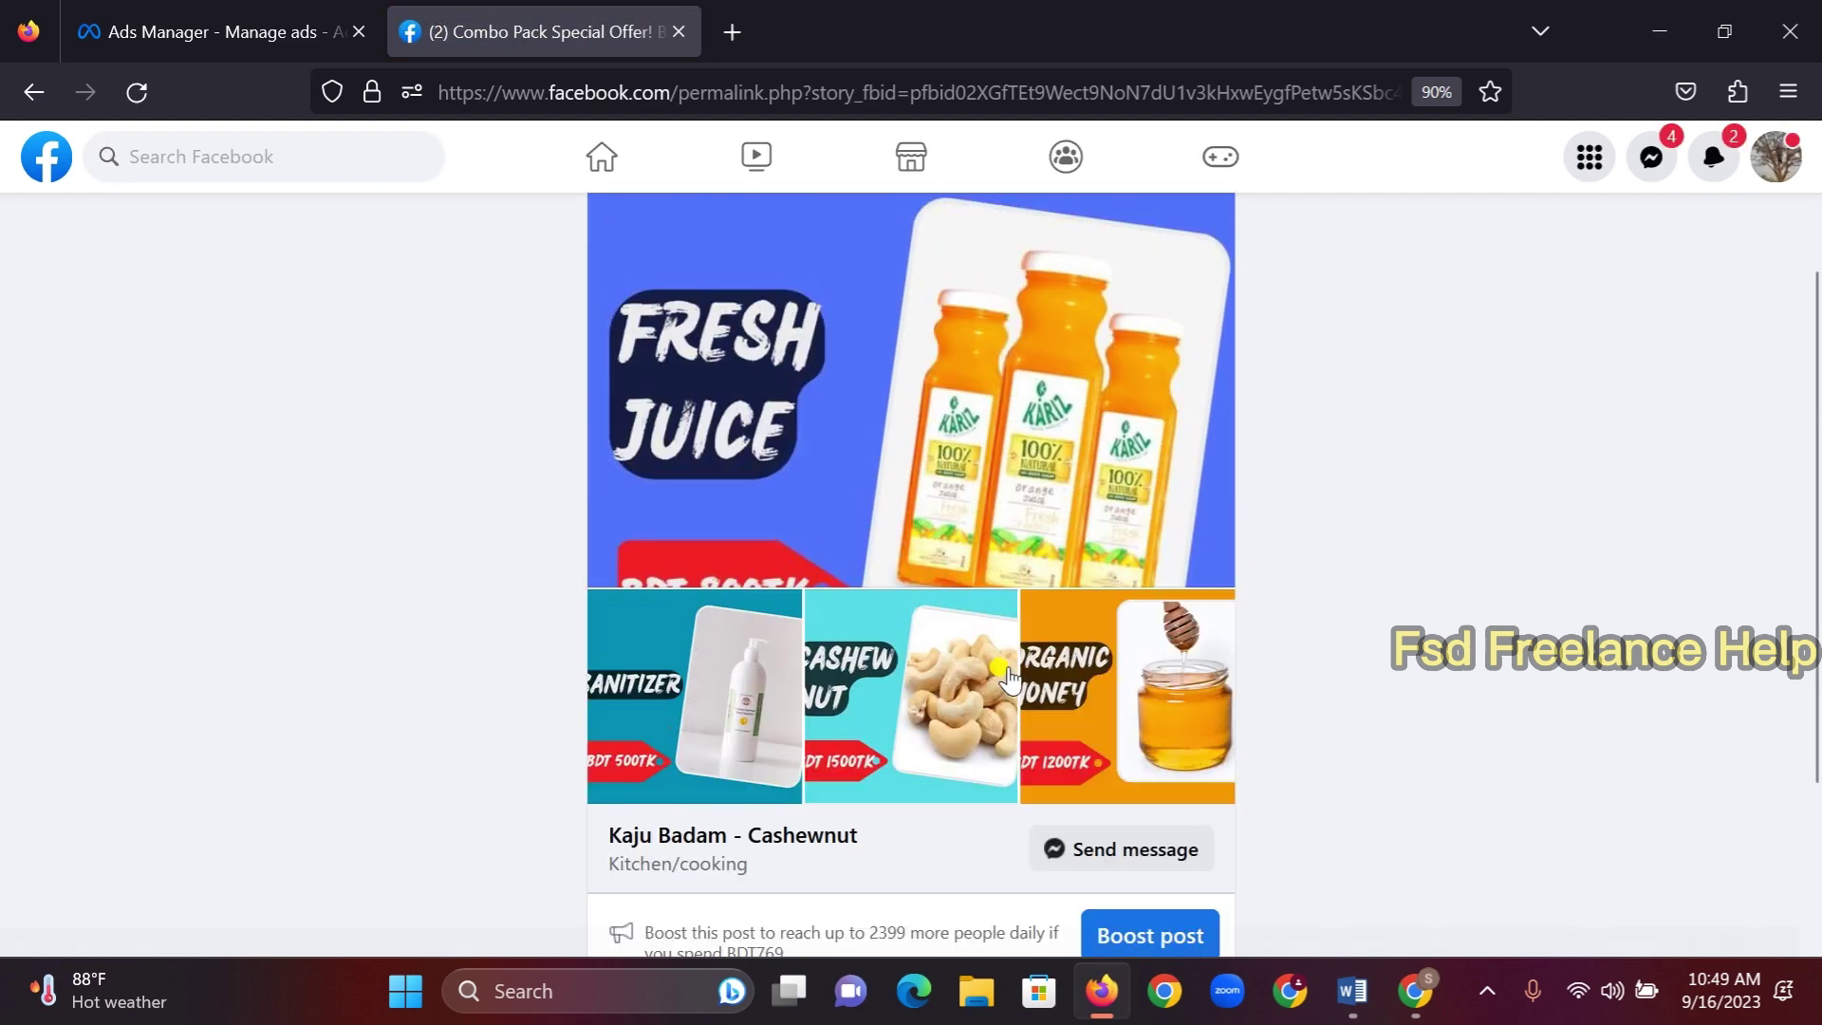
{"action": "scroll", "coordinate": [996, 597], "scroll_direction": "down", "scroll_amount": 1}
{"action": "scroll", "coordinate": [997, 598], "scroll_direction": "down", "scroll_amount": 1}
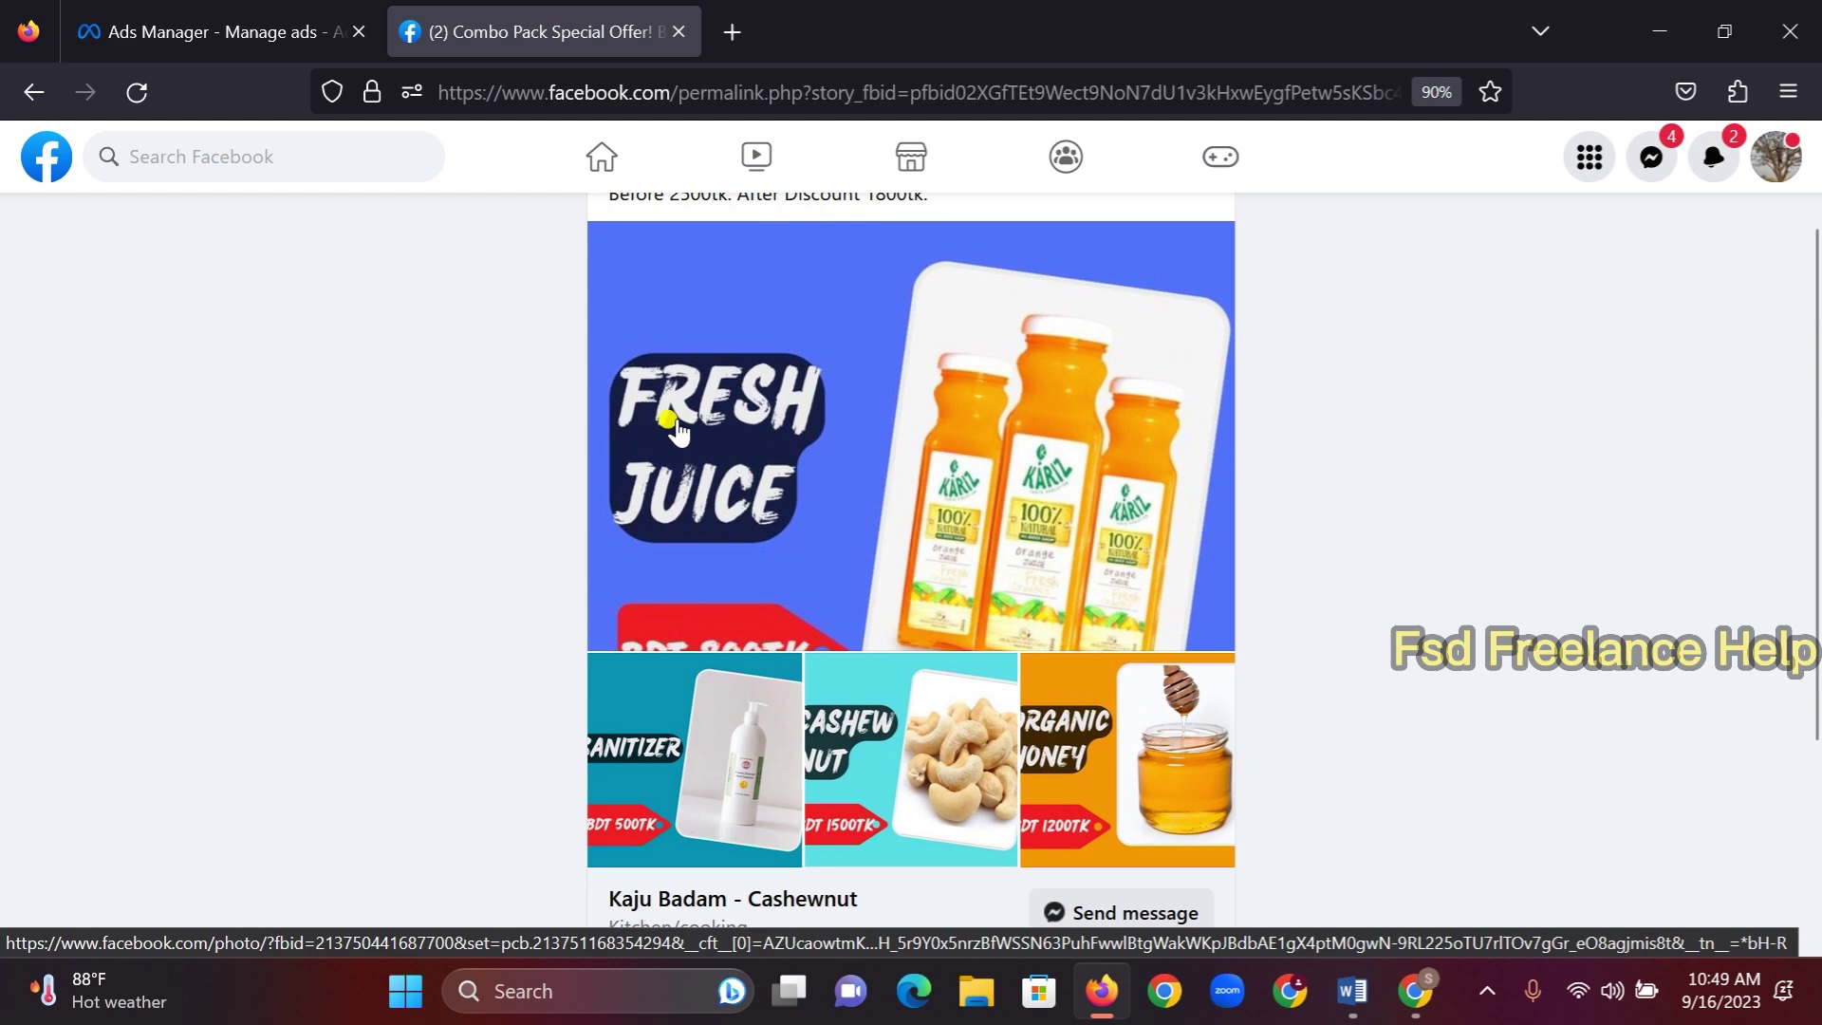
{"action": "scroll", "coordinate": [1032, 462], "scroll_direction": "down", "scroll_amount": 3}
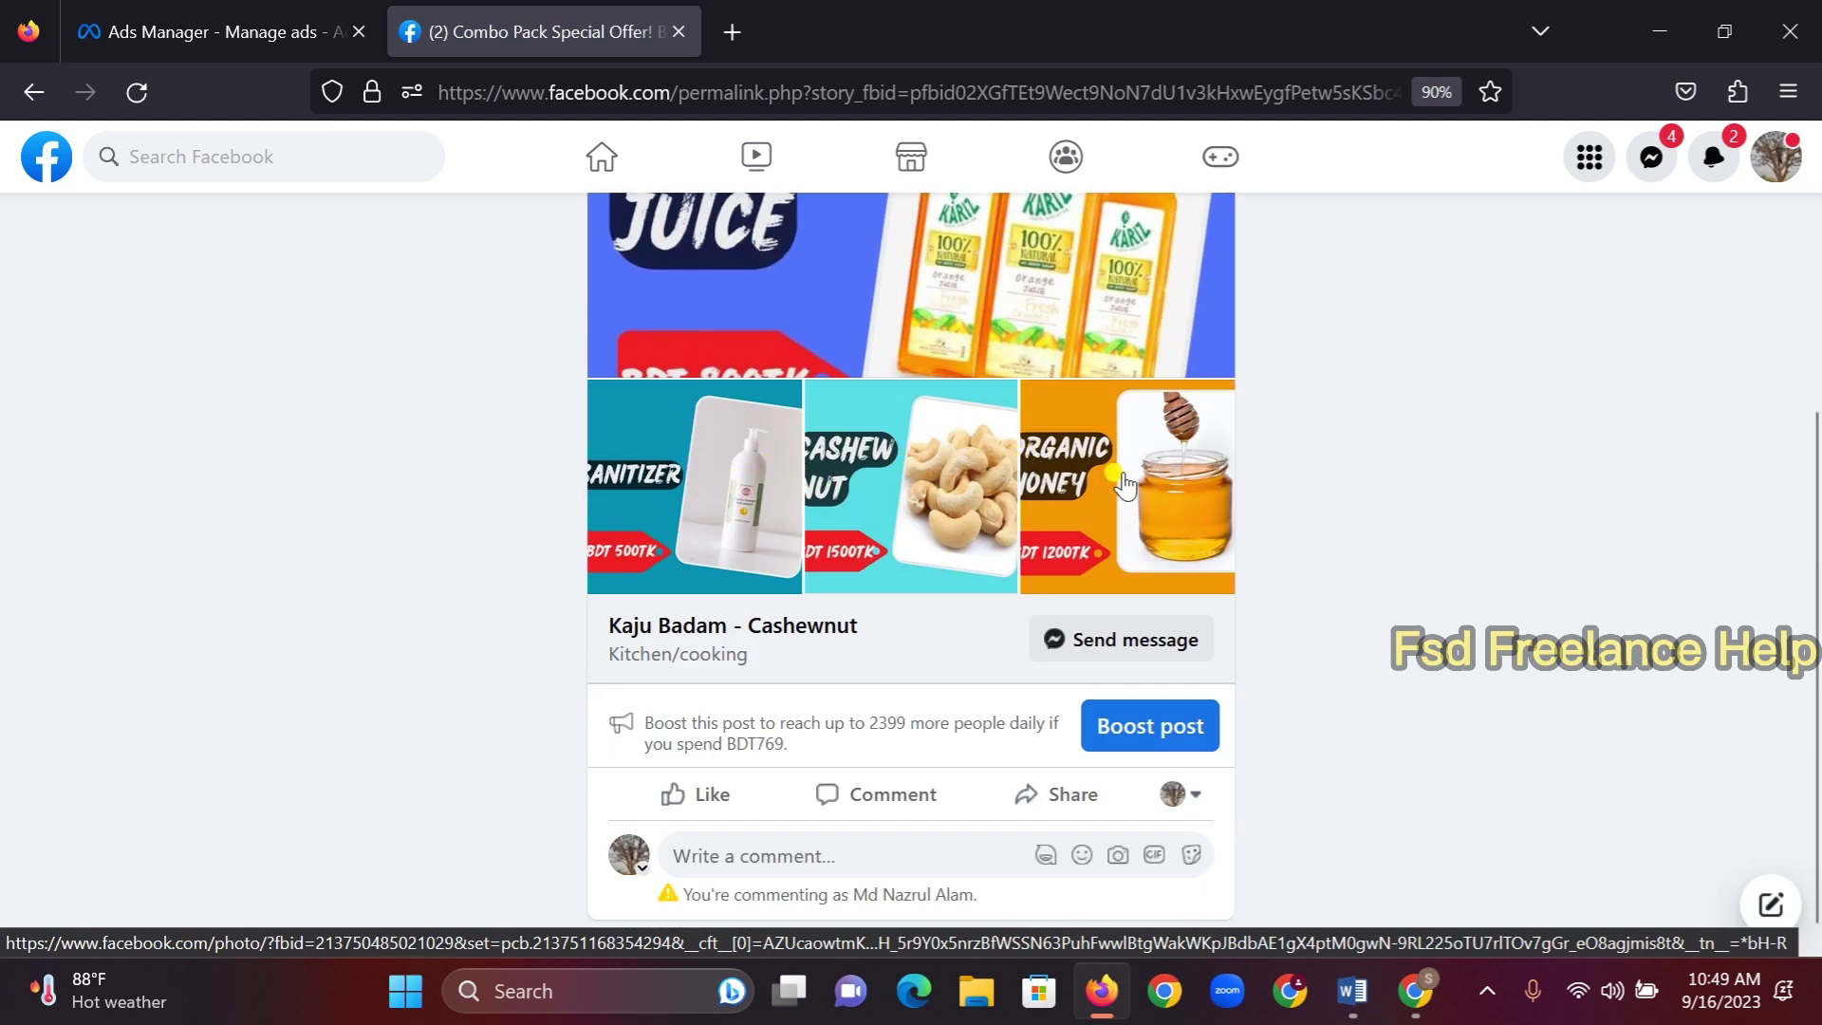
{"action": "scroll", "coordinate": [664, 797], "scroll_direction": "up", "scroll_amount": 2}
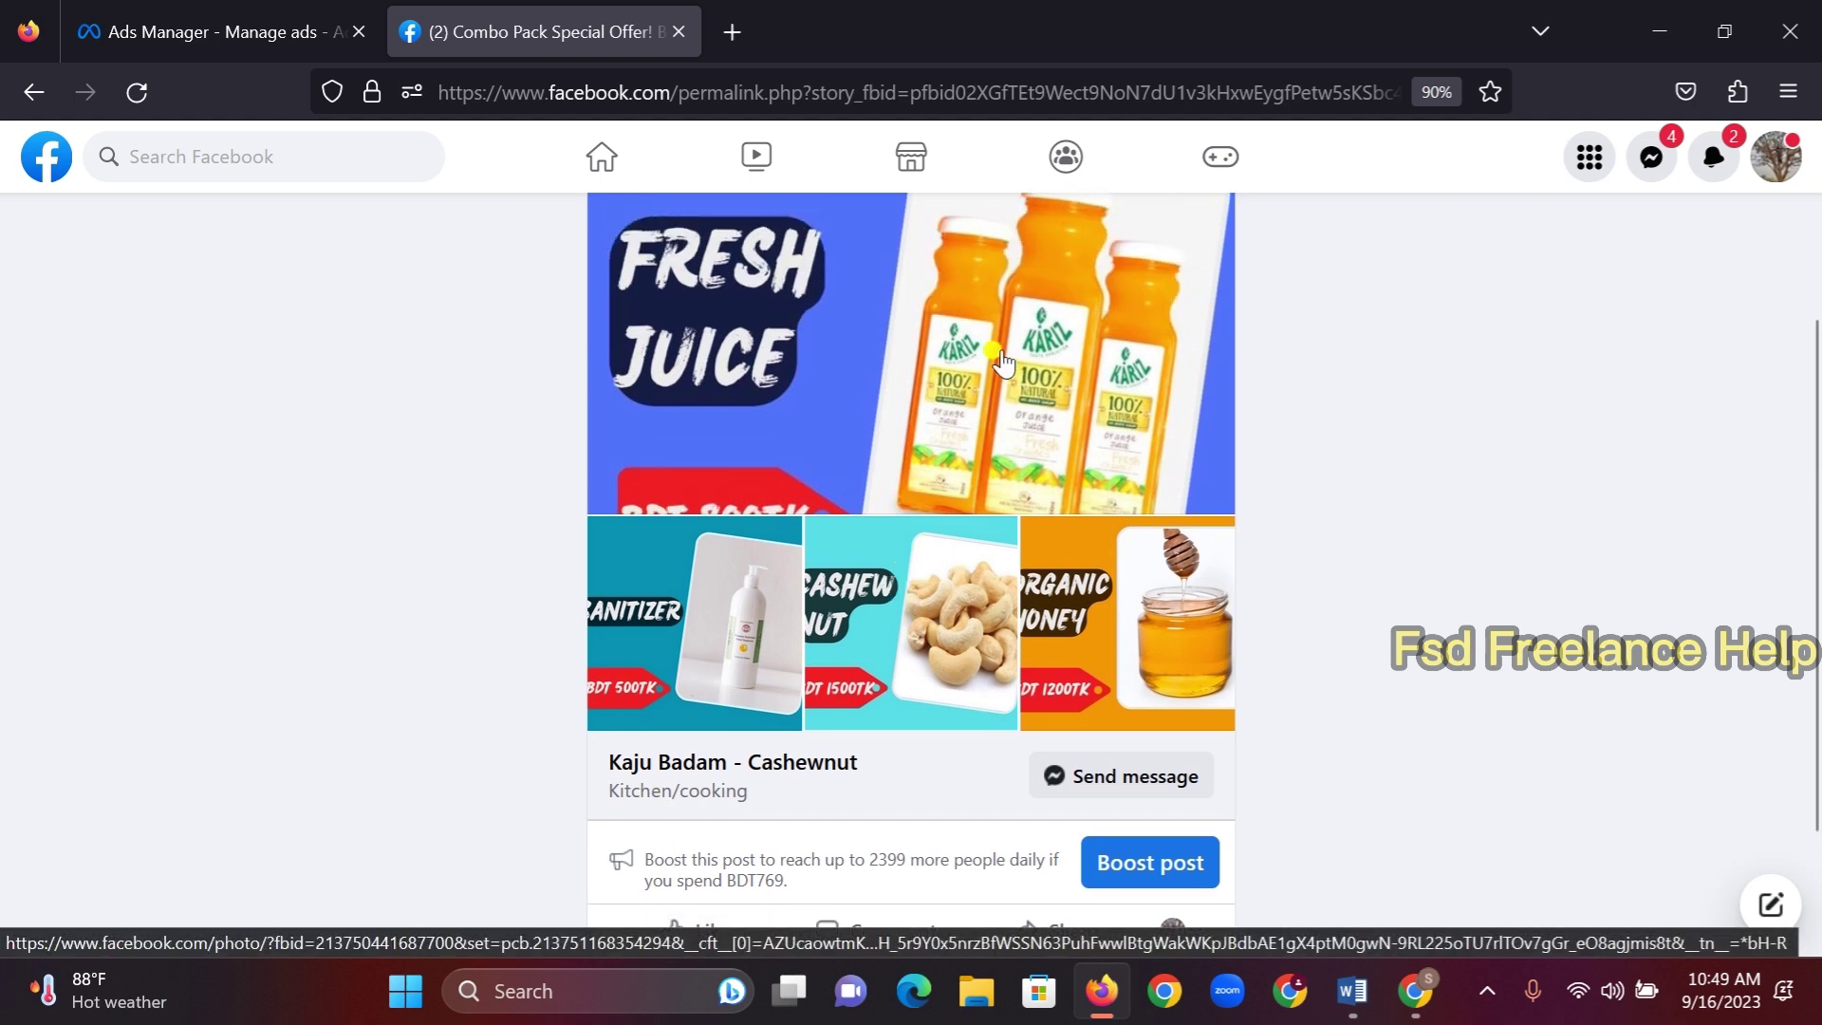
Return to the ad set and add the interest Organic food (food & drink) to the detailed targeting
{"action": "left_click", "coordinate": [197, 30]}
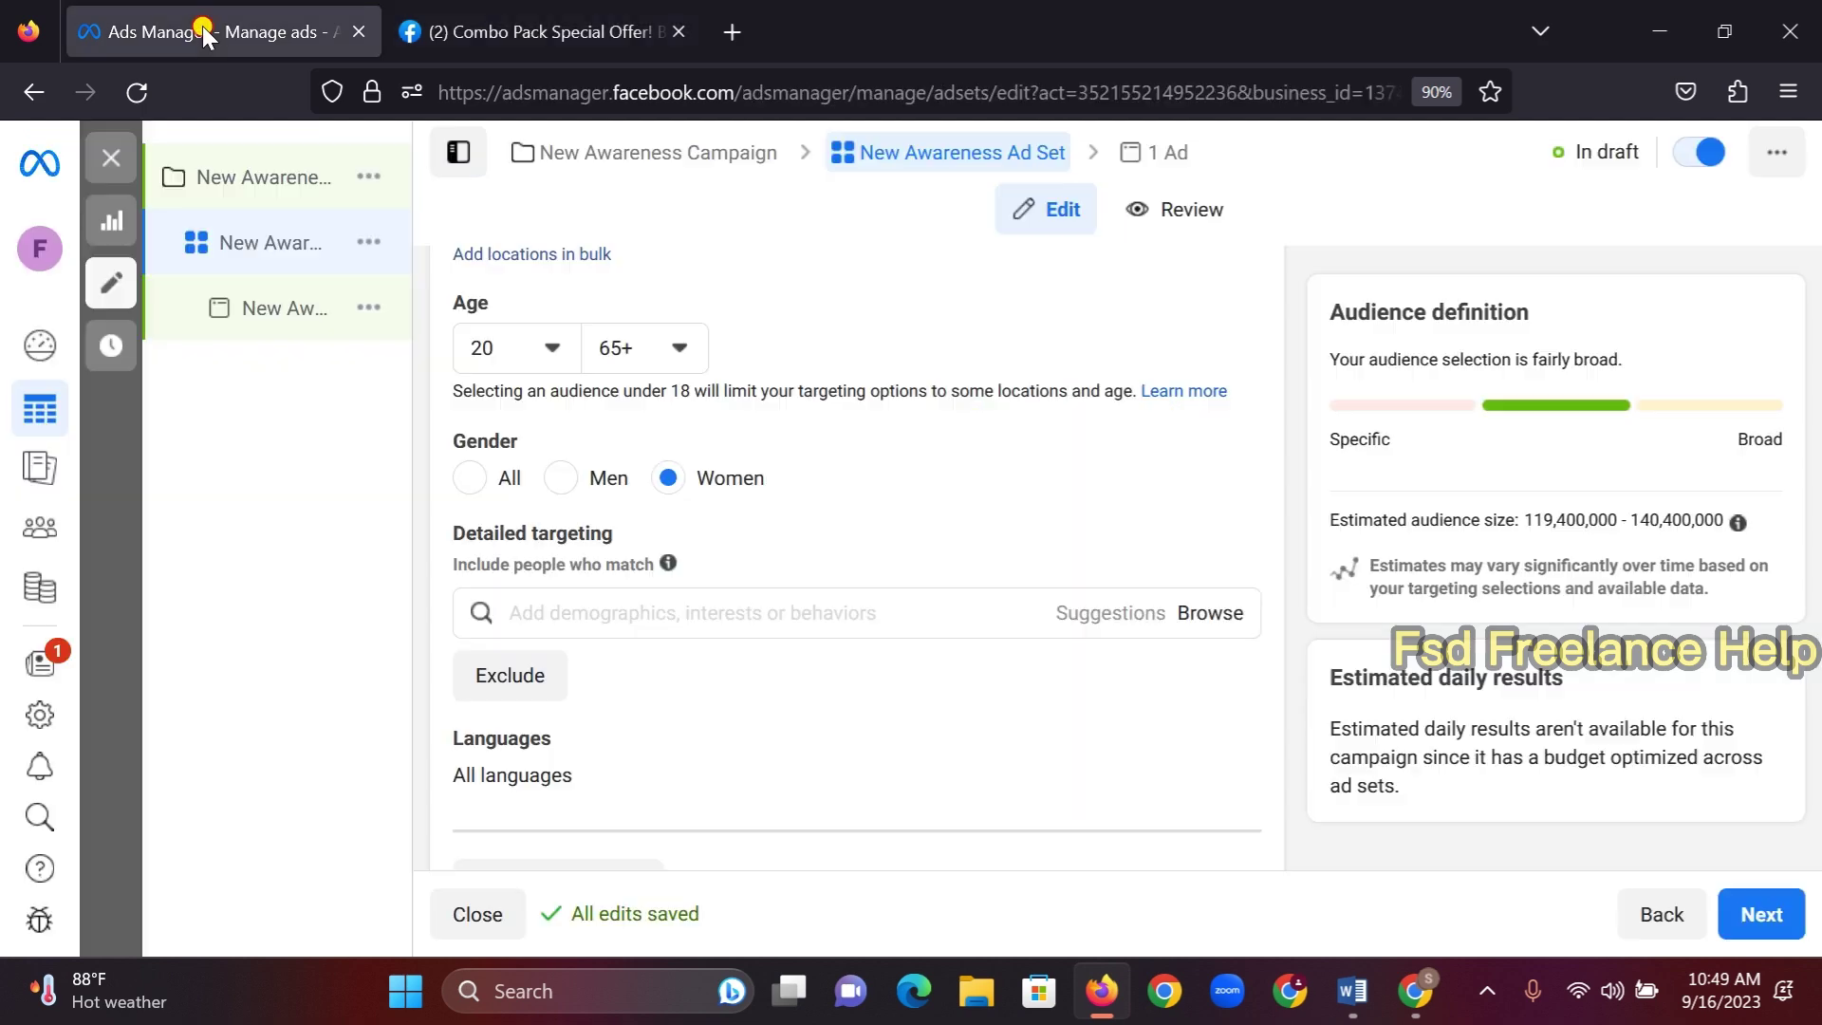
{"action": "left_click", "coordinate": [595, 617]}
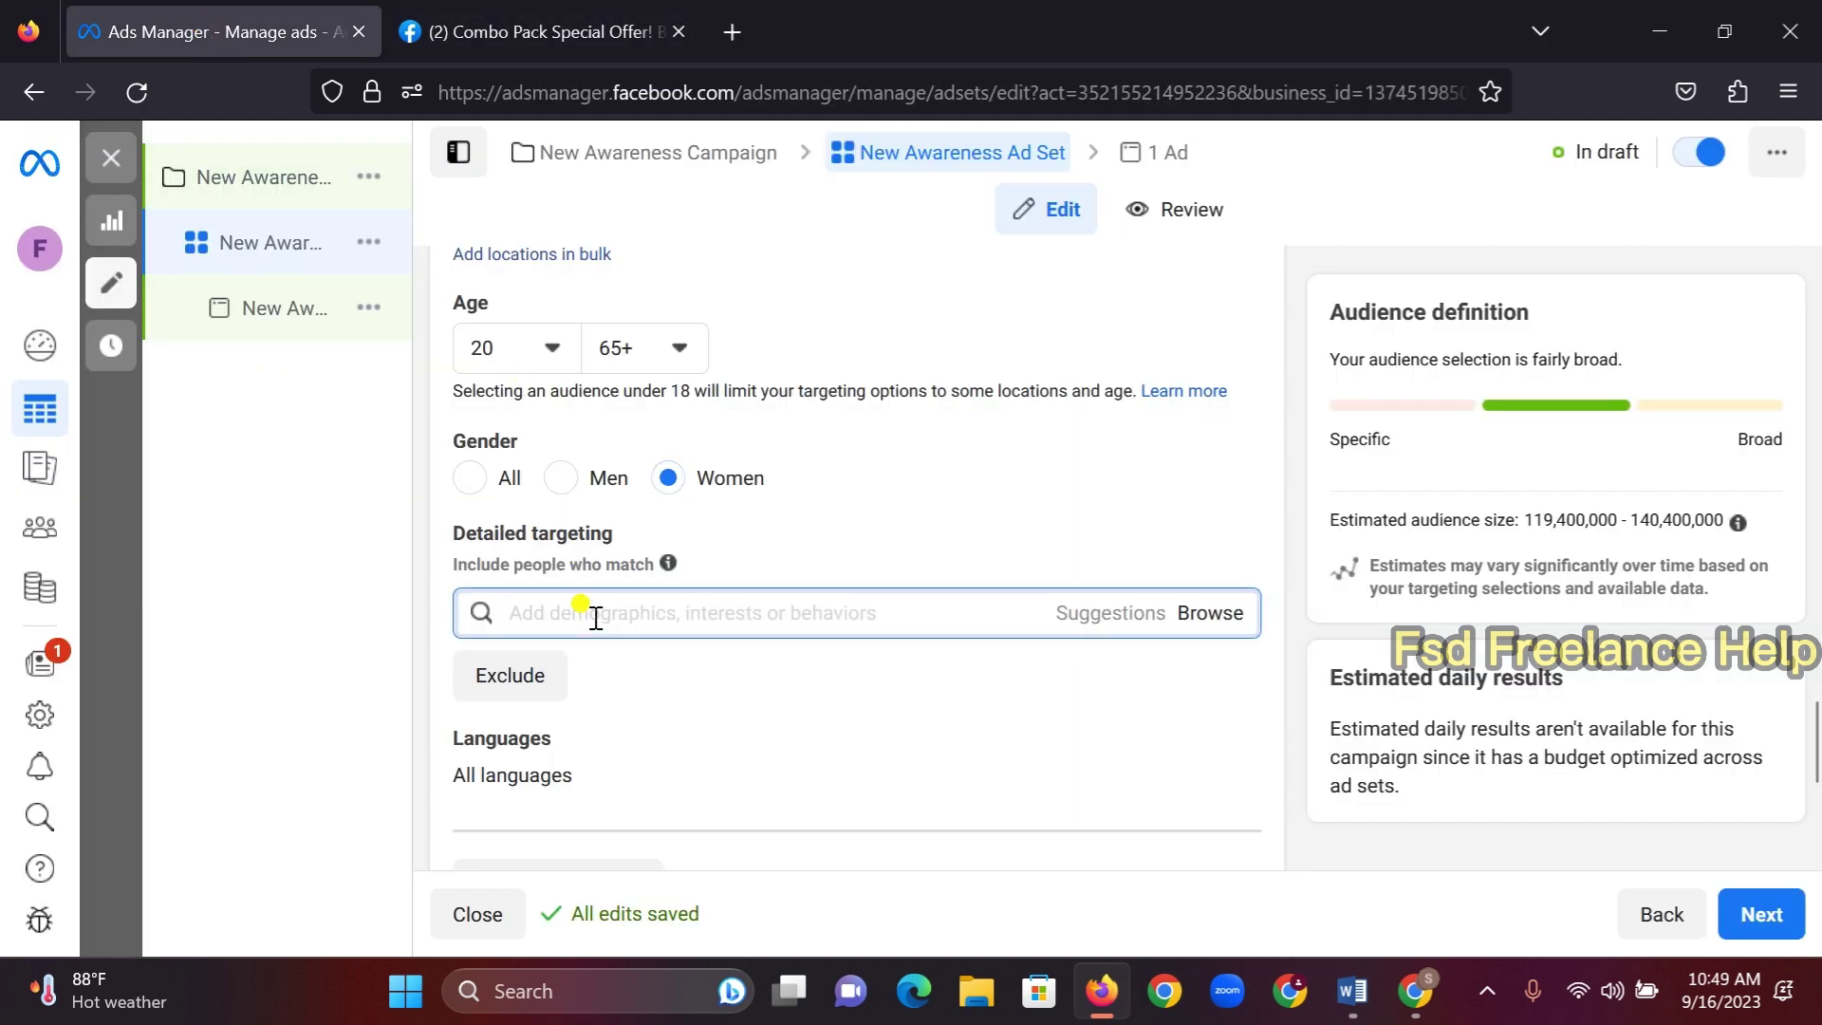
{"action": "type", "text": "organic food"}
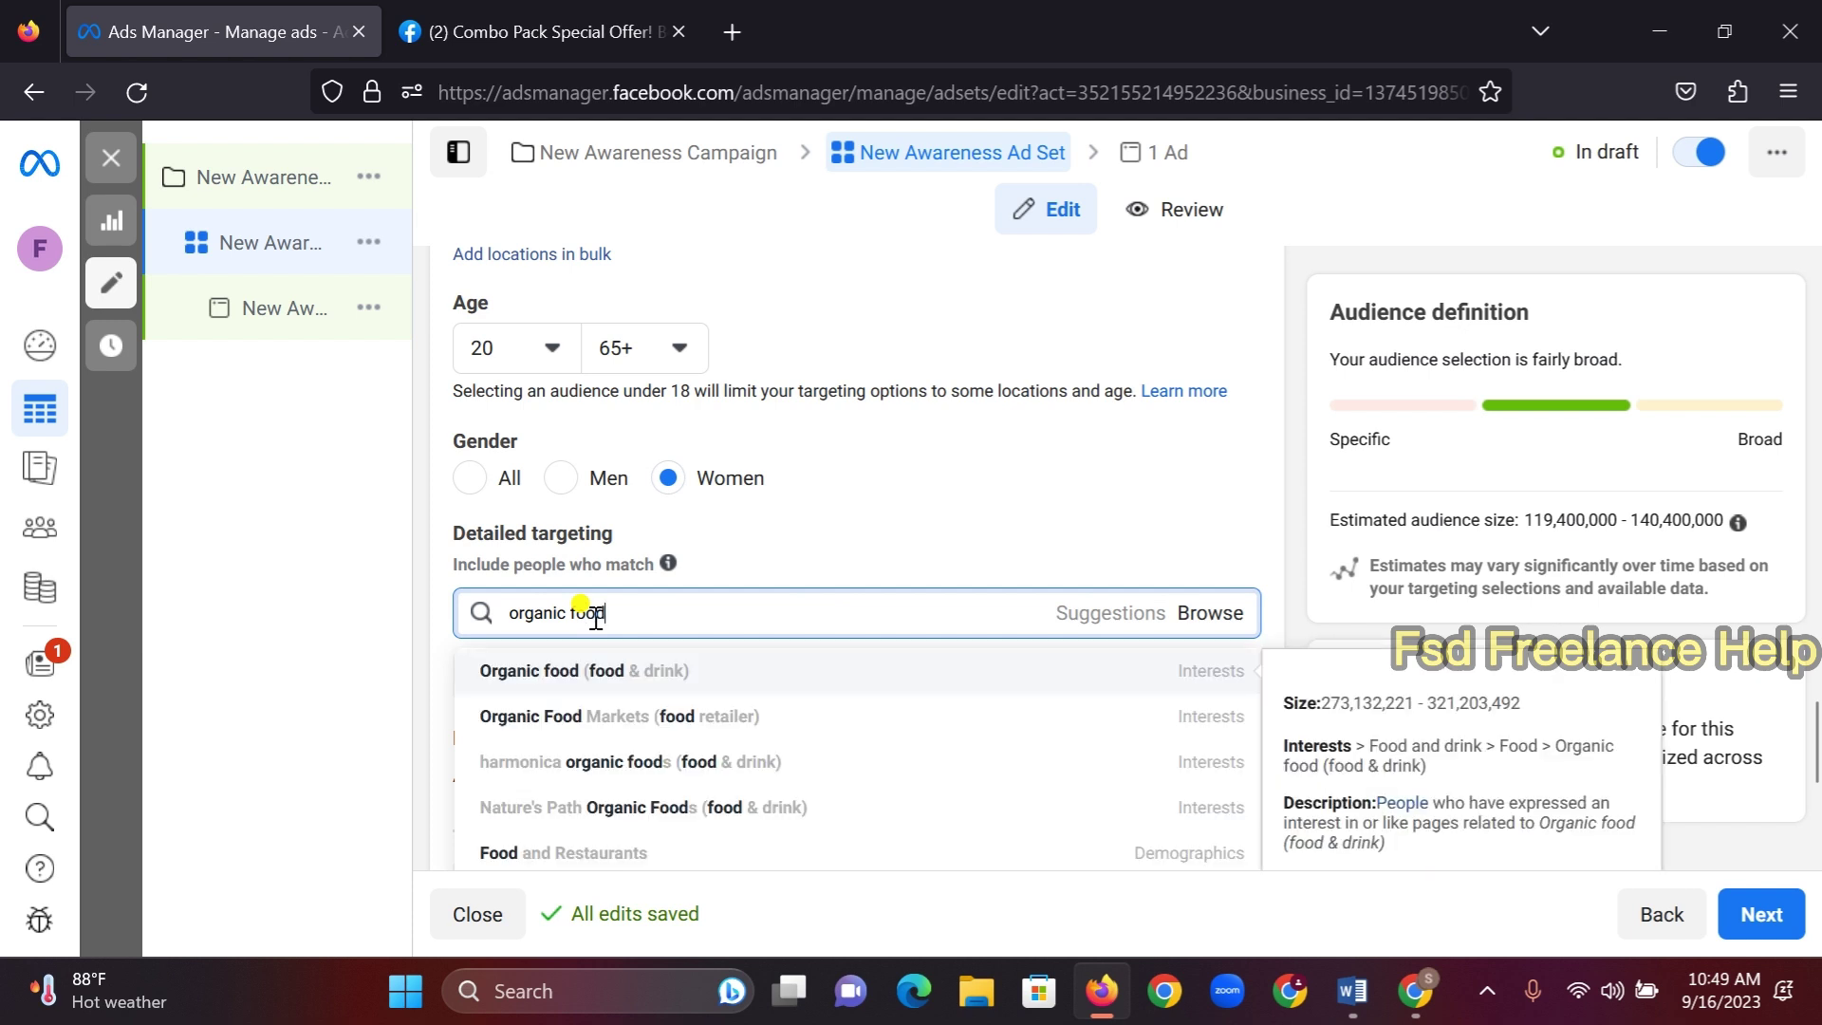
{"action": "key", "text": "Return"}
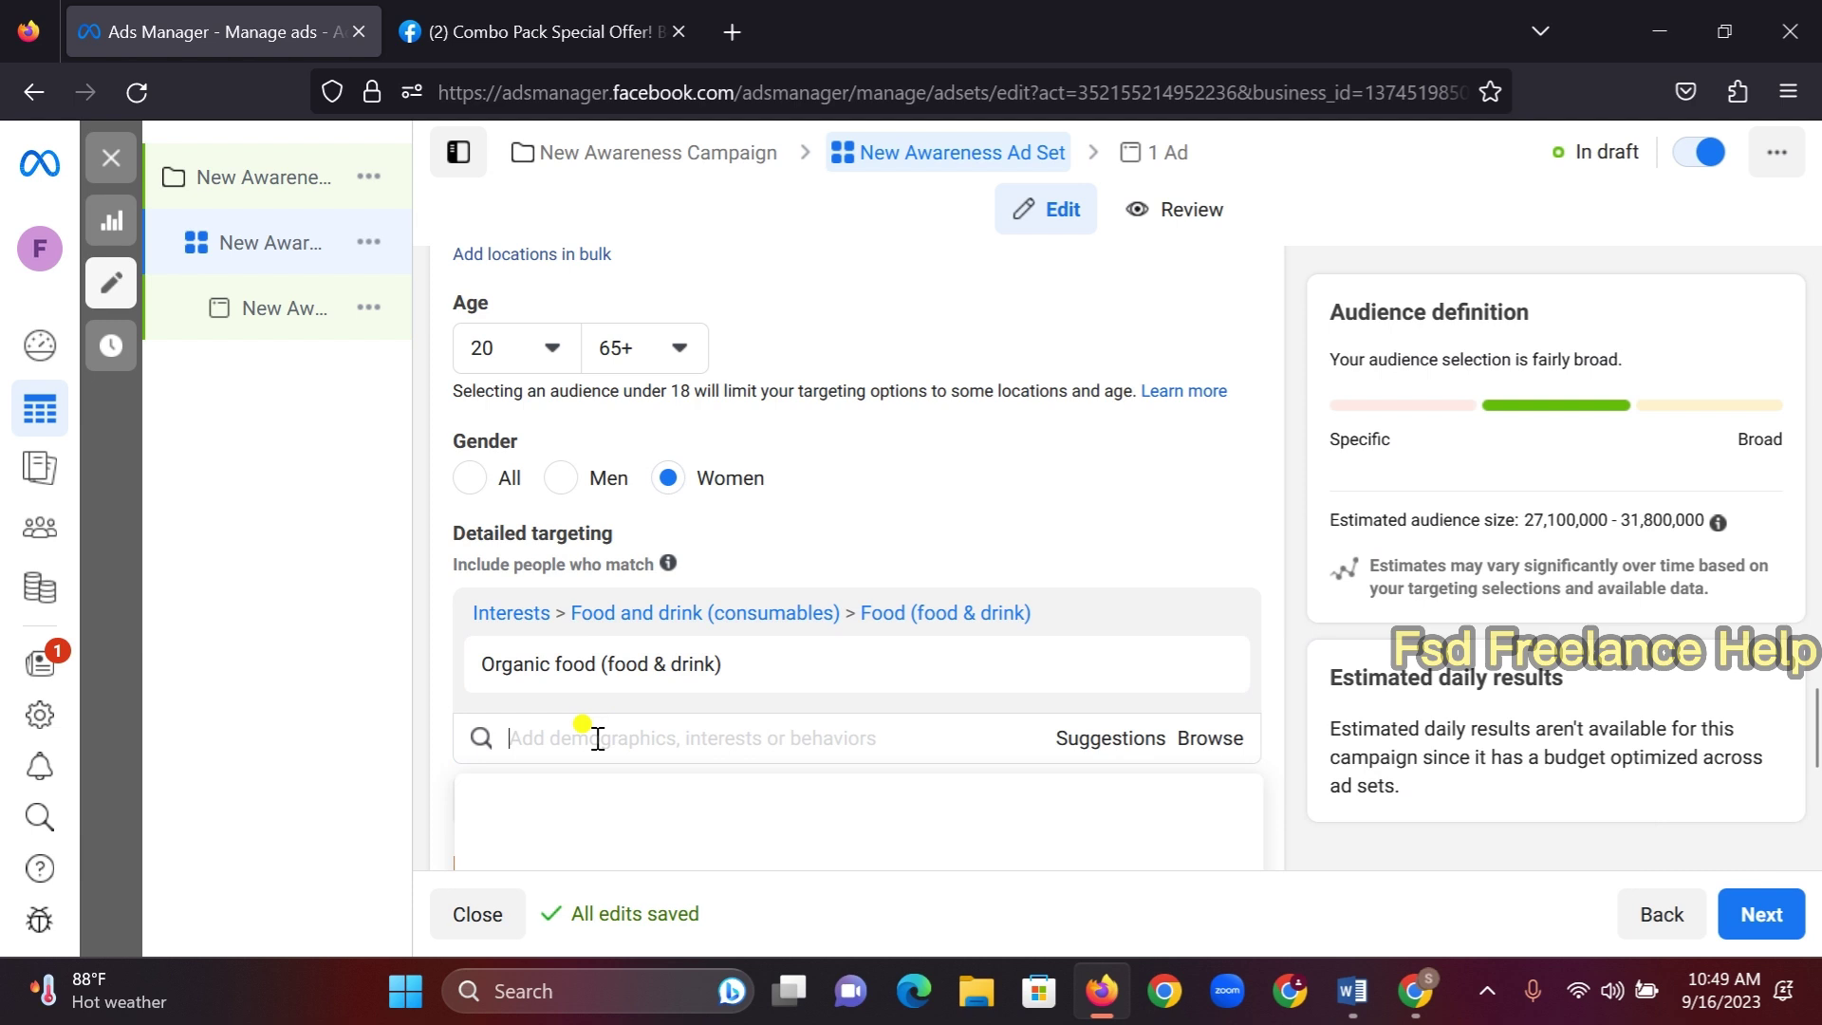
Search detailed targeting for fresh juice and juice, and add the interest Juice (nonalcoholic beverage)
{"action": "type", "text": "fresh juice"}
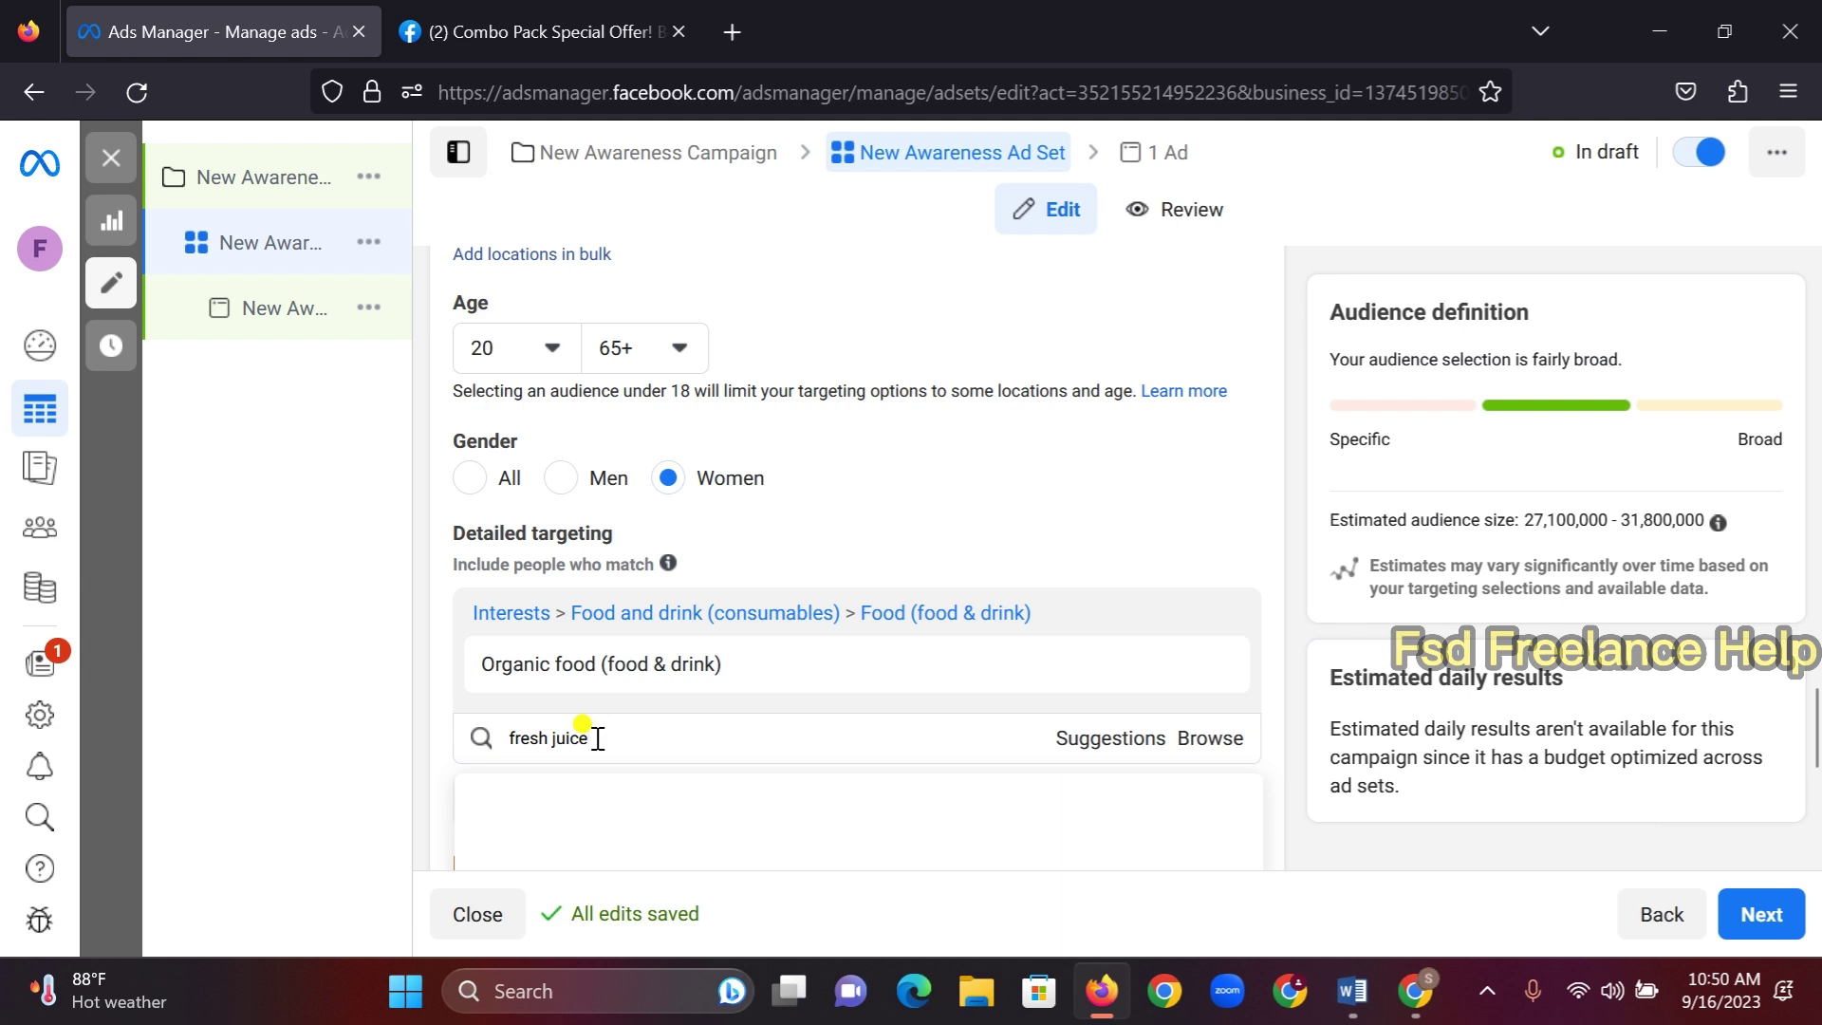
{"action": "scroll", "coordinate": [607, 749], "scroll_direction": "down", "scroll_amount": 1}
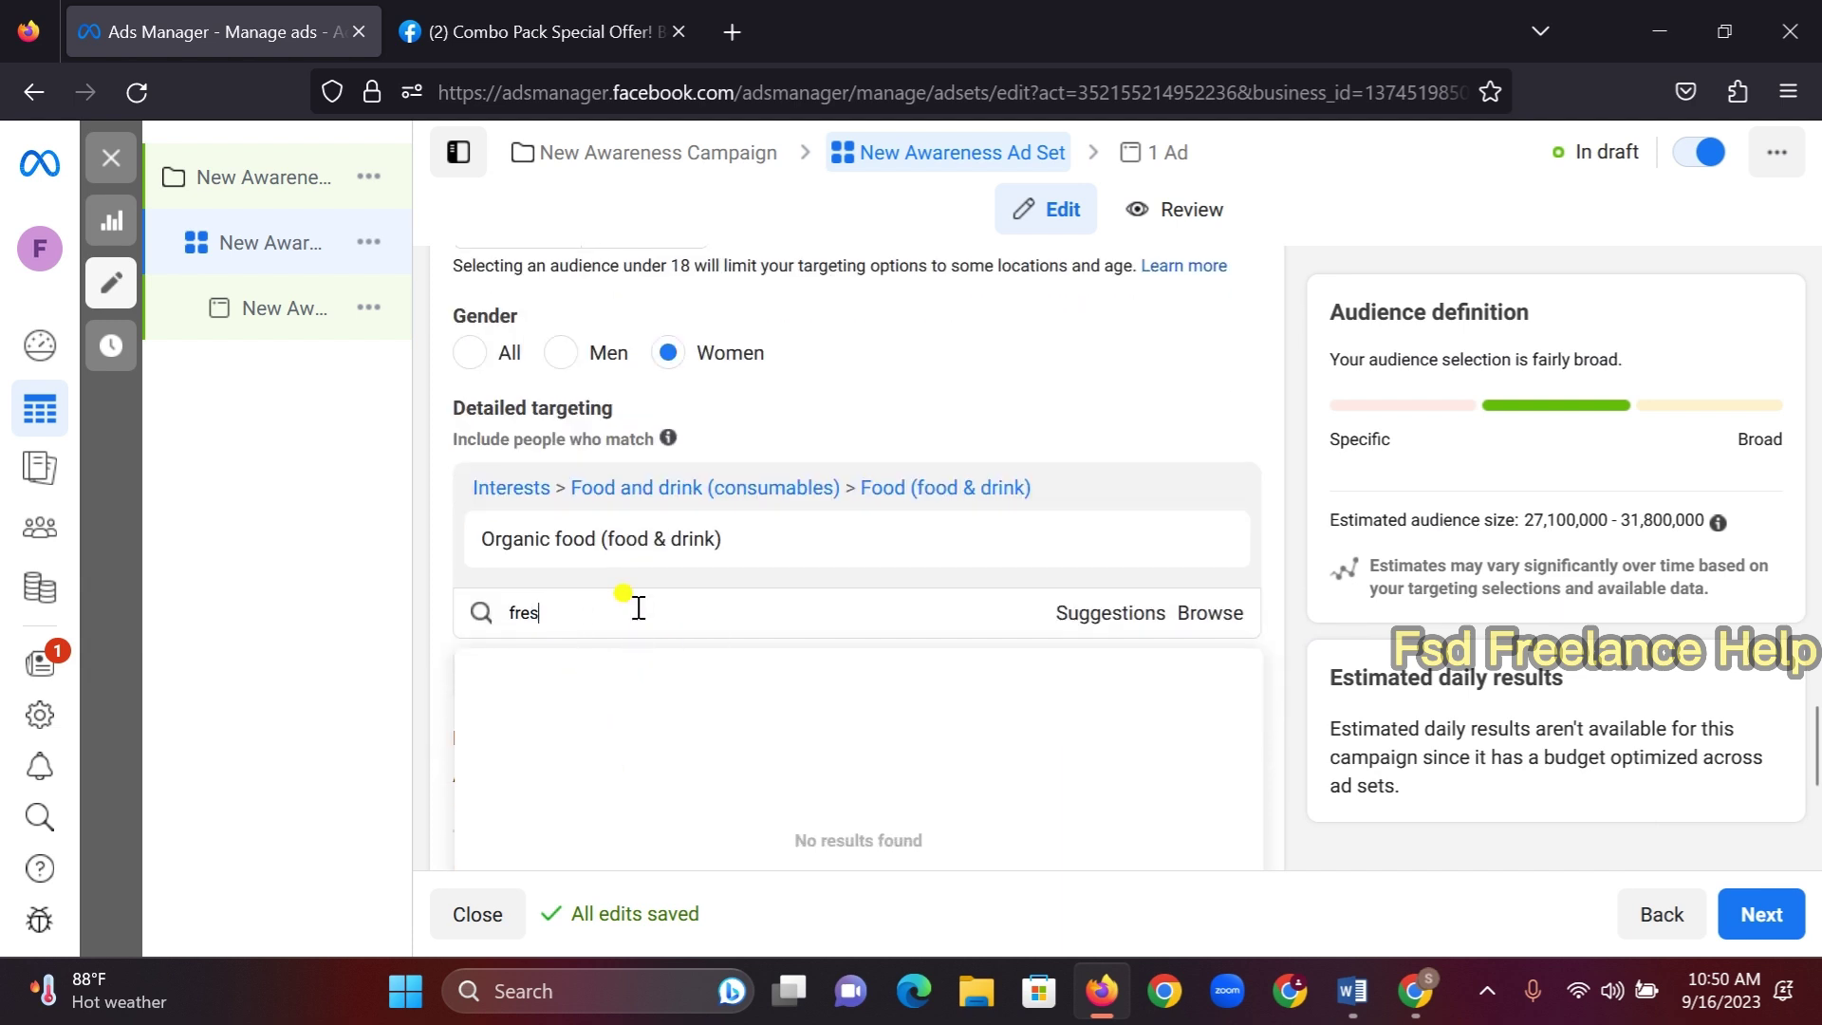
{"action": "key", "text": "BackSpace"}
{"action": "type", "text": "juice"}
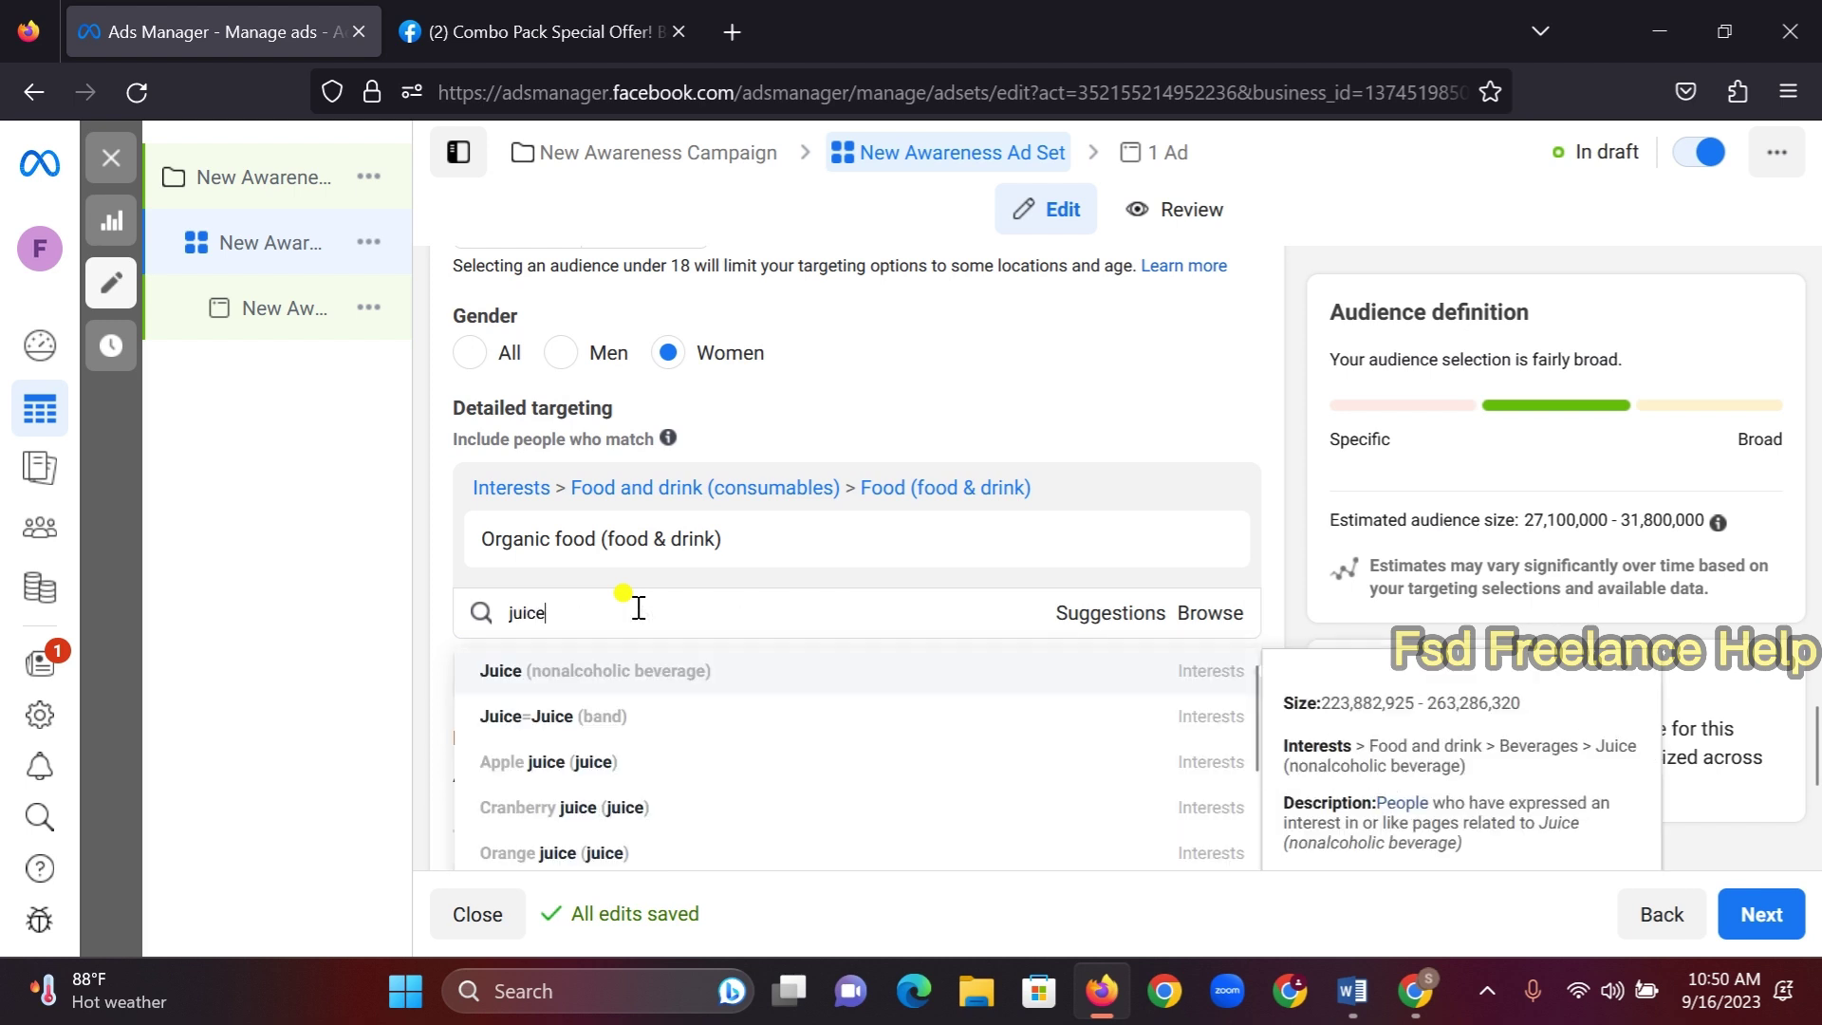
{"action": "left_click", "coordinate": [560, 673]}
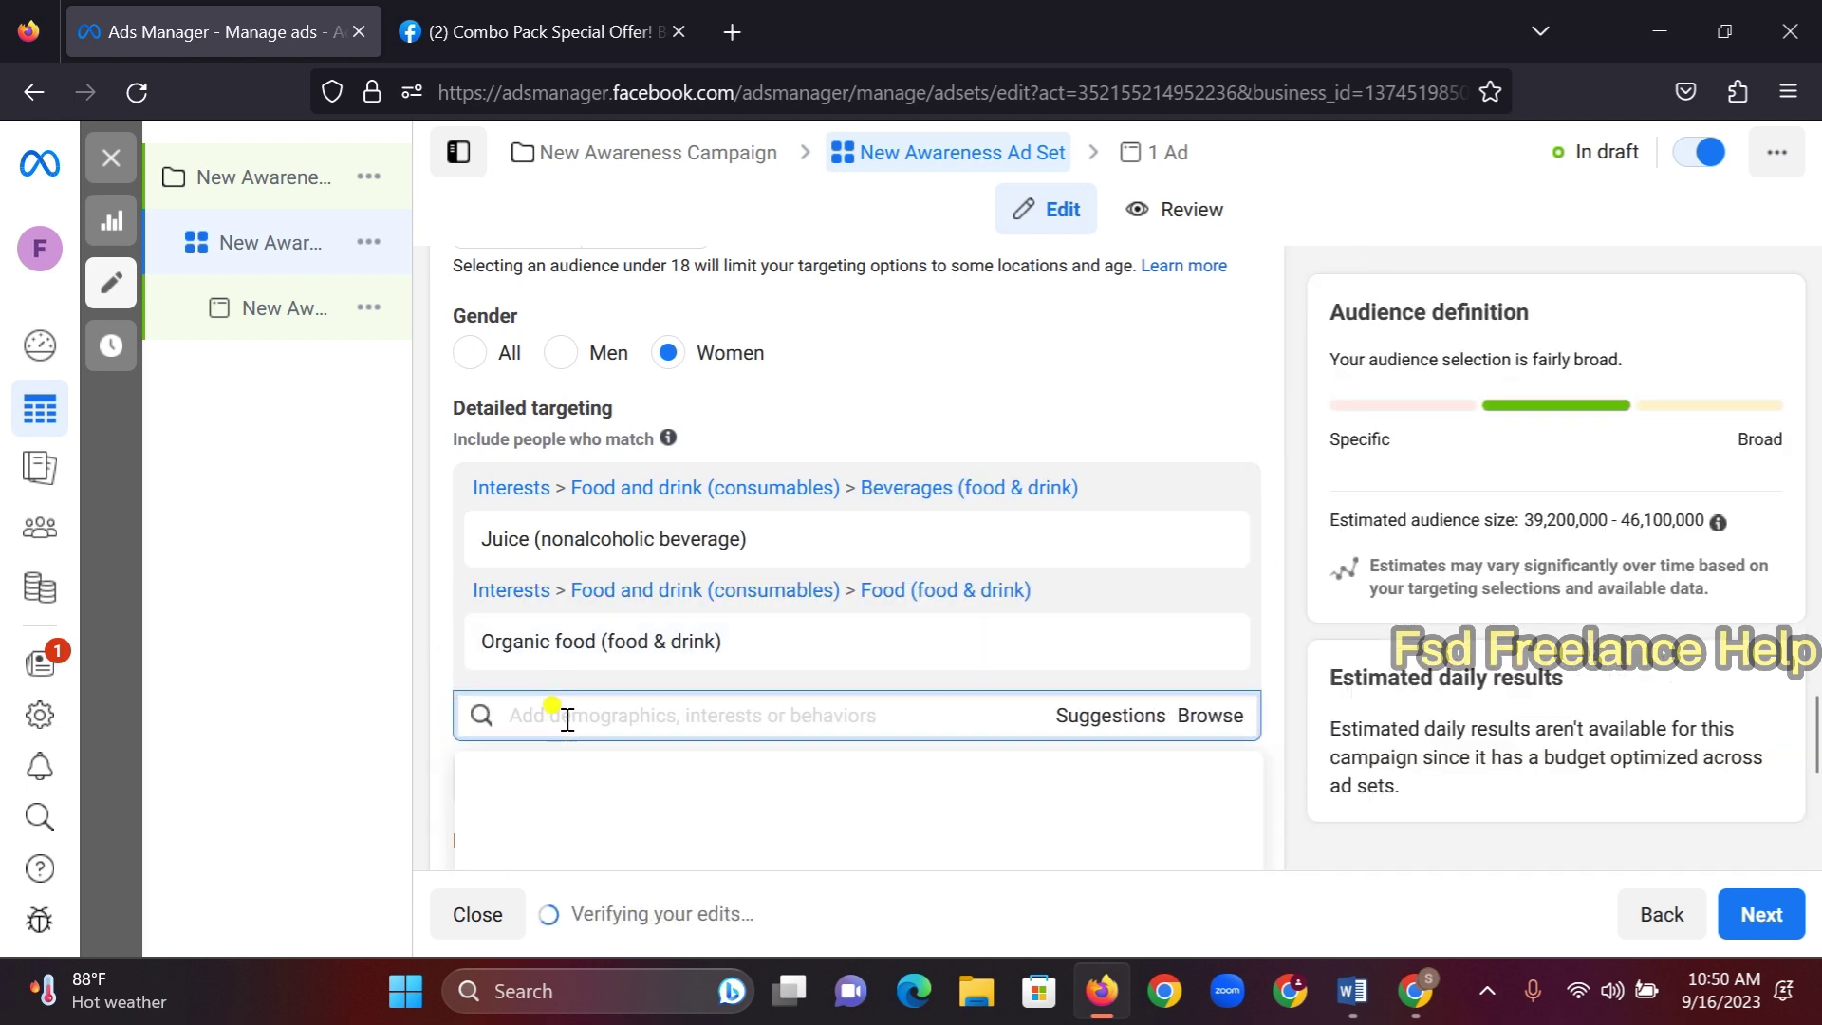
Add the interest Nut (fruit) to the detailed targeting, and go back to the promotion post to check its products
{"action": "type", "text": "nut"}
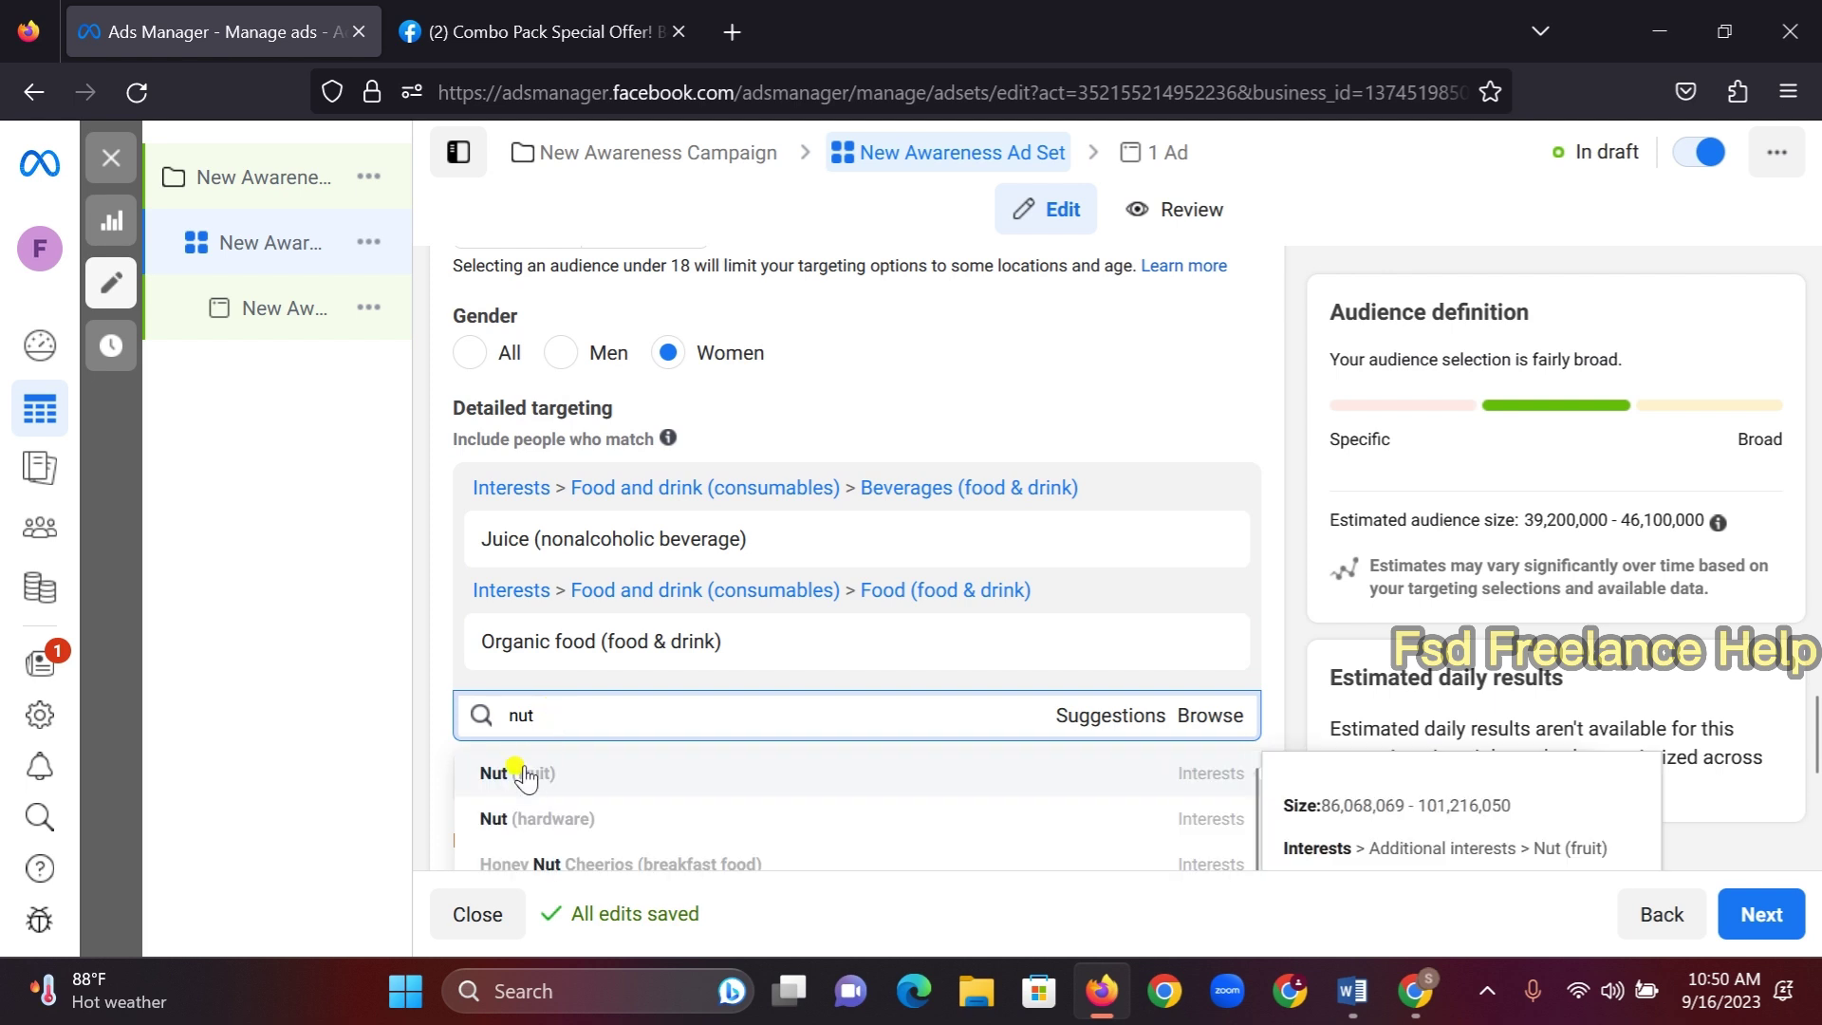
{"action": "left_click", "coordinate": [525, 775]}
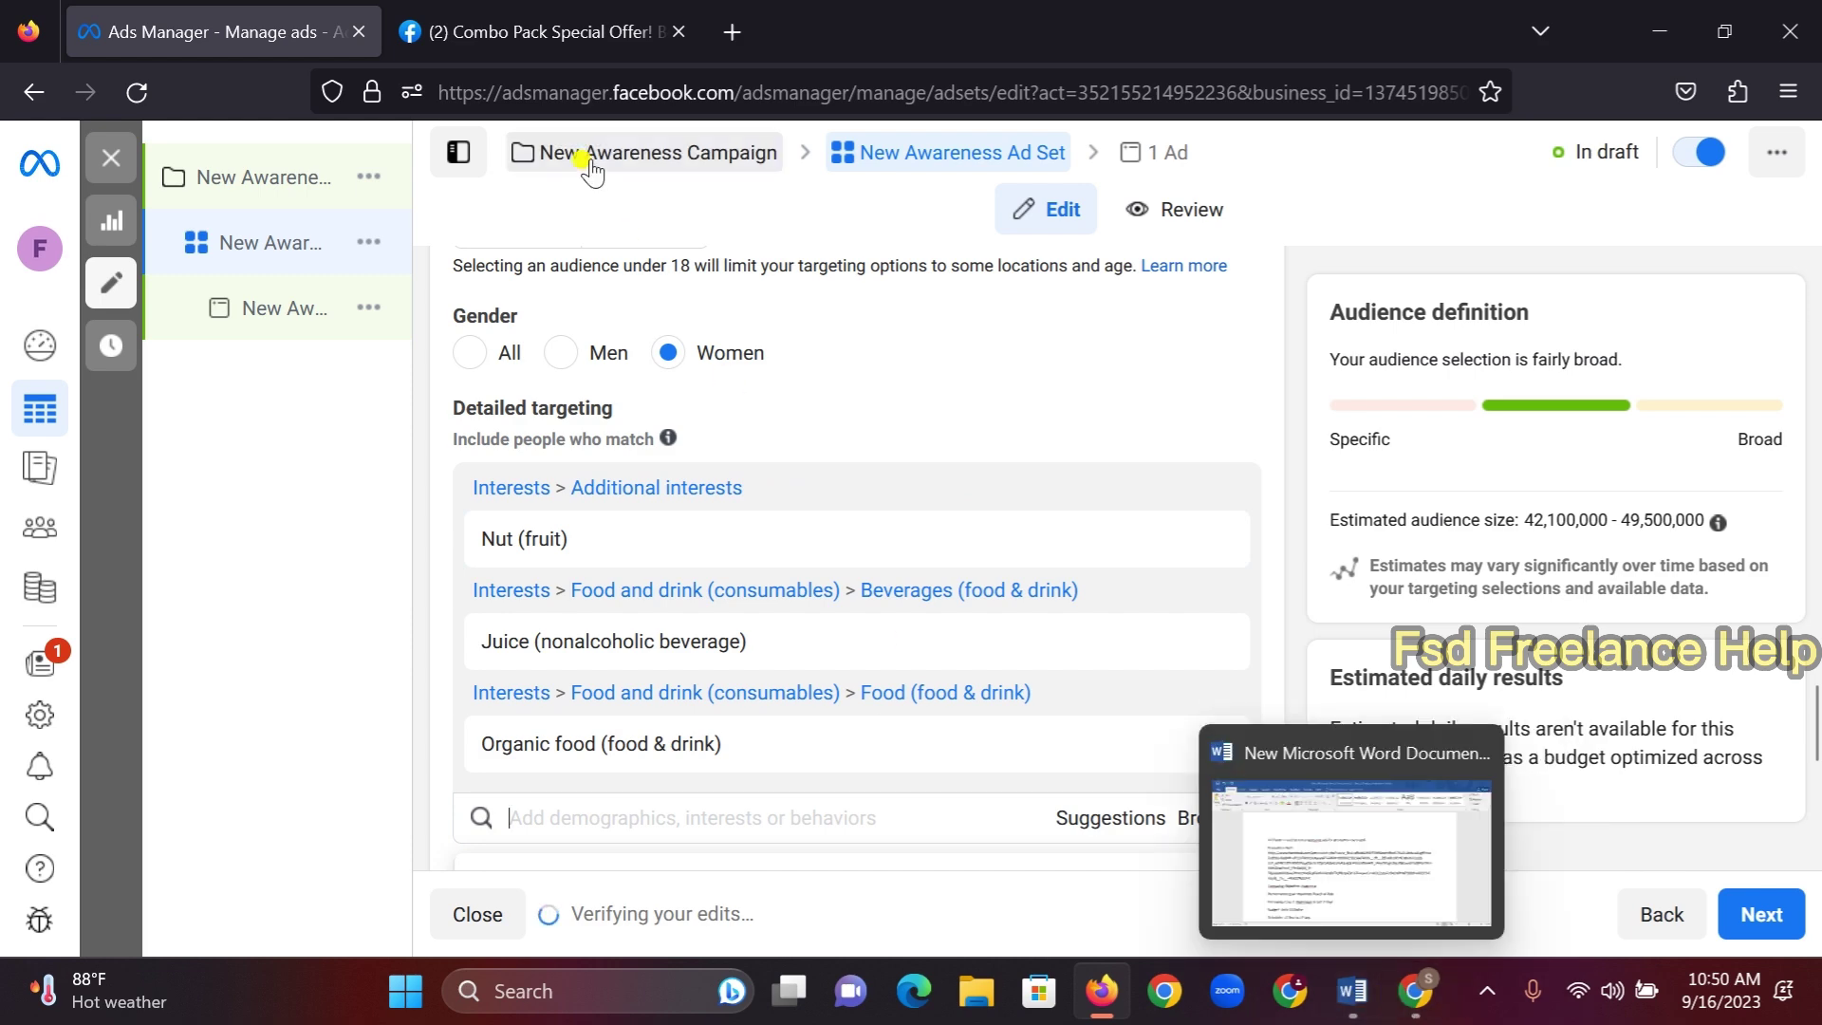
{"action": "left_click", "coordinate": [596, 40]}
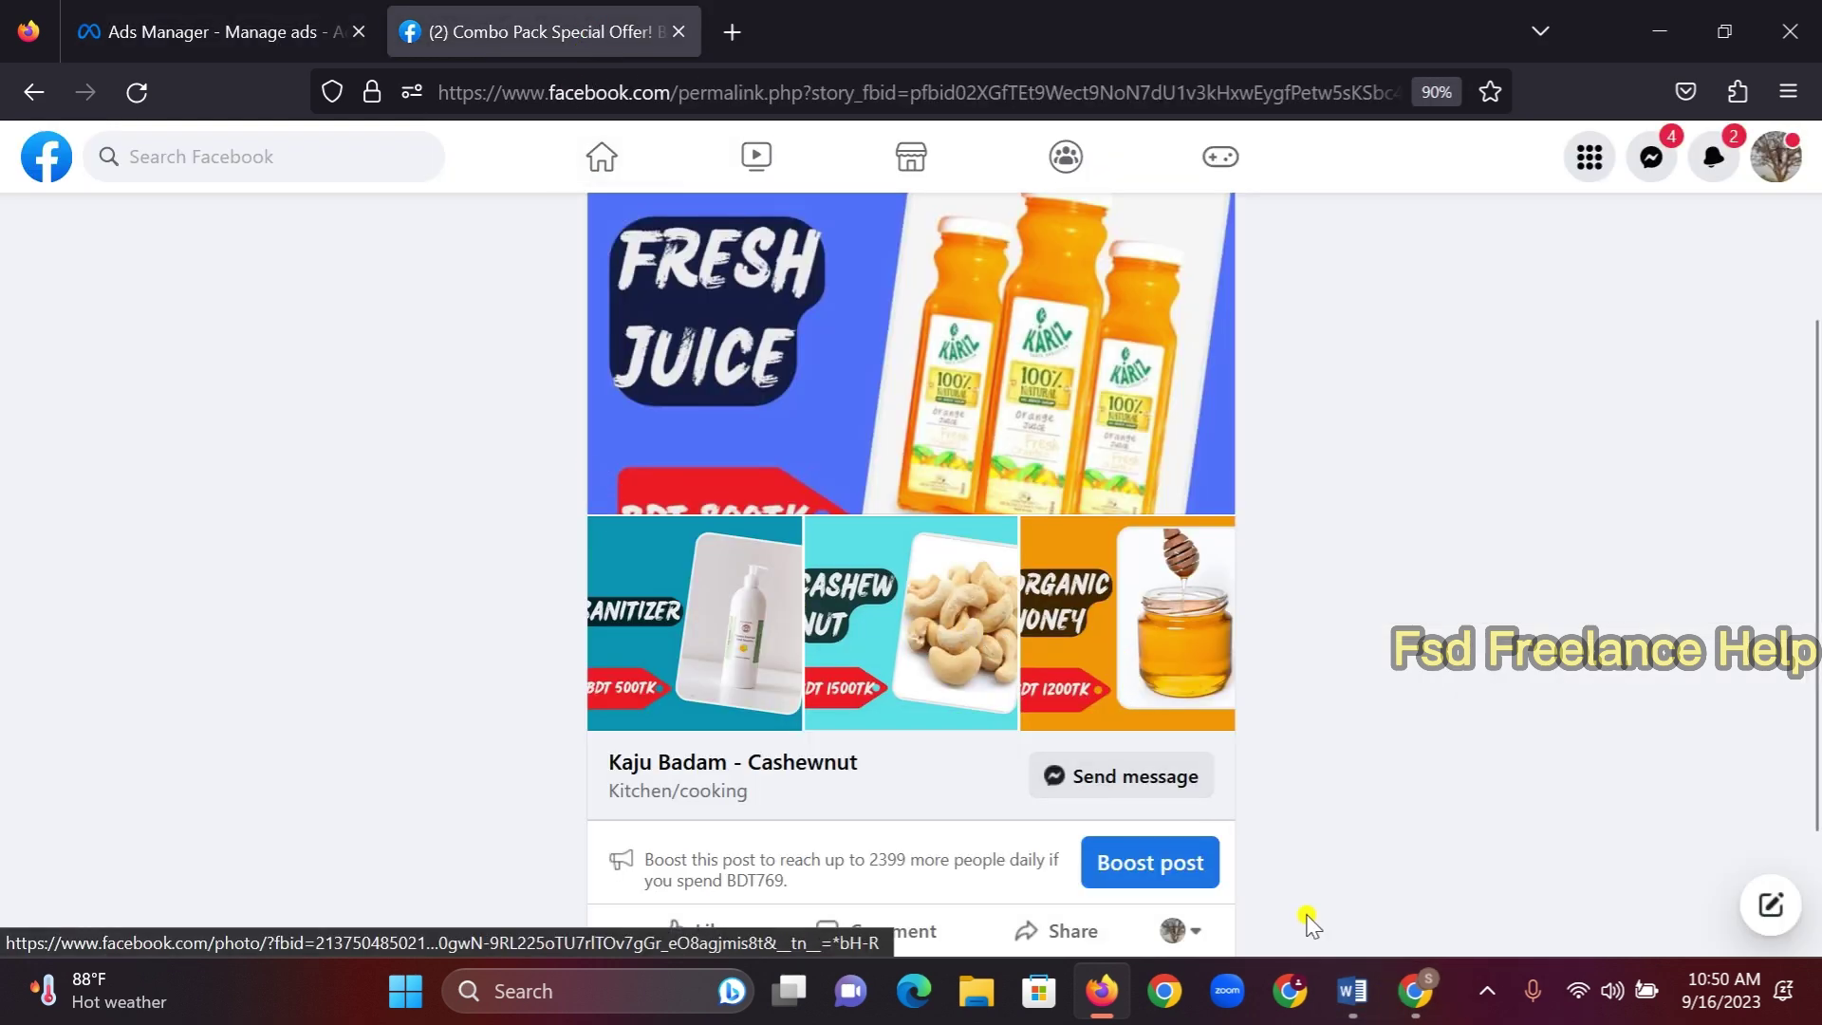
Return to the ad set and add the interest Honey (food & drink) to the detailed targeting
{"action": "left_click", "coordinate": [248, 31]}
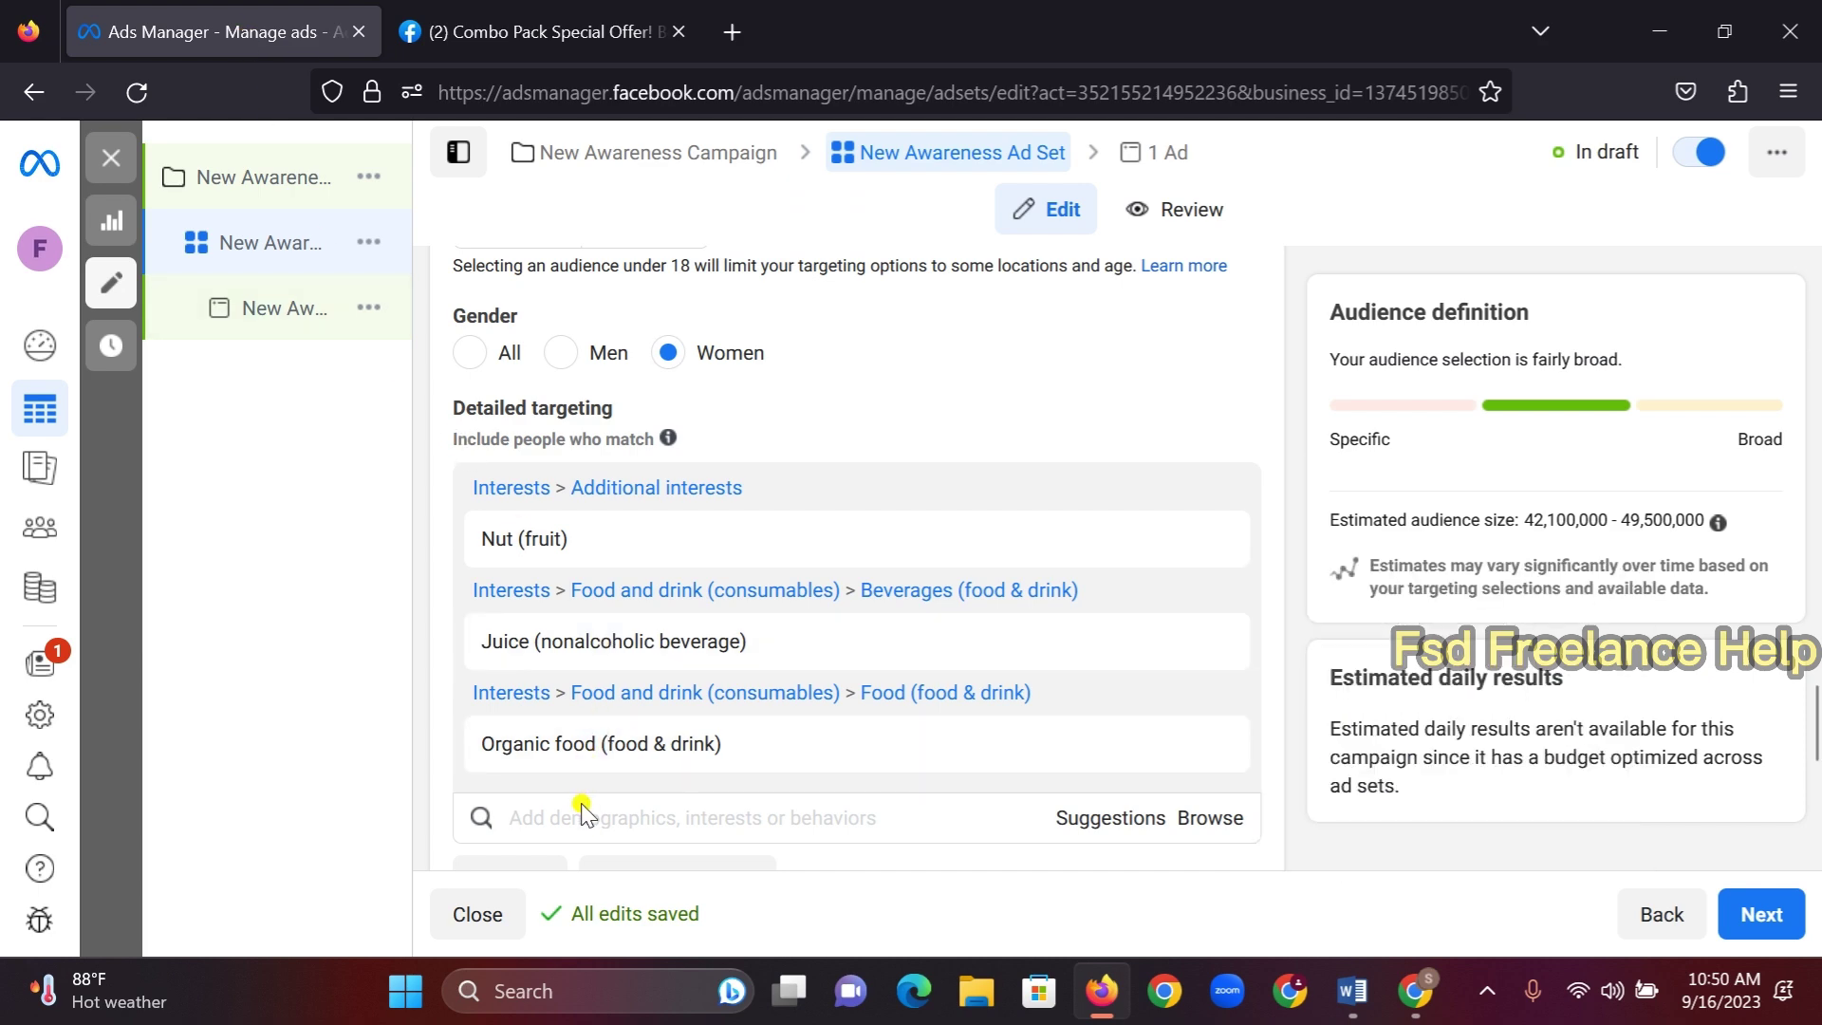
{"action": "type", "text": "honey"}
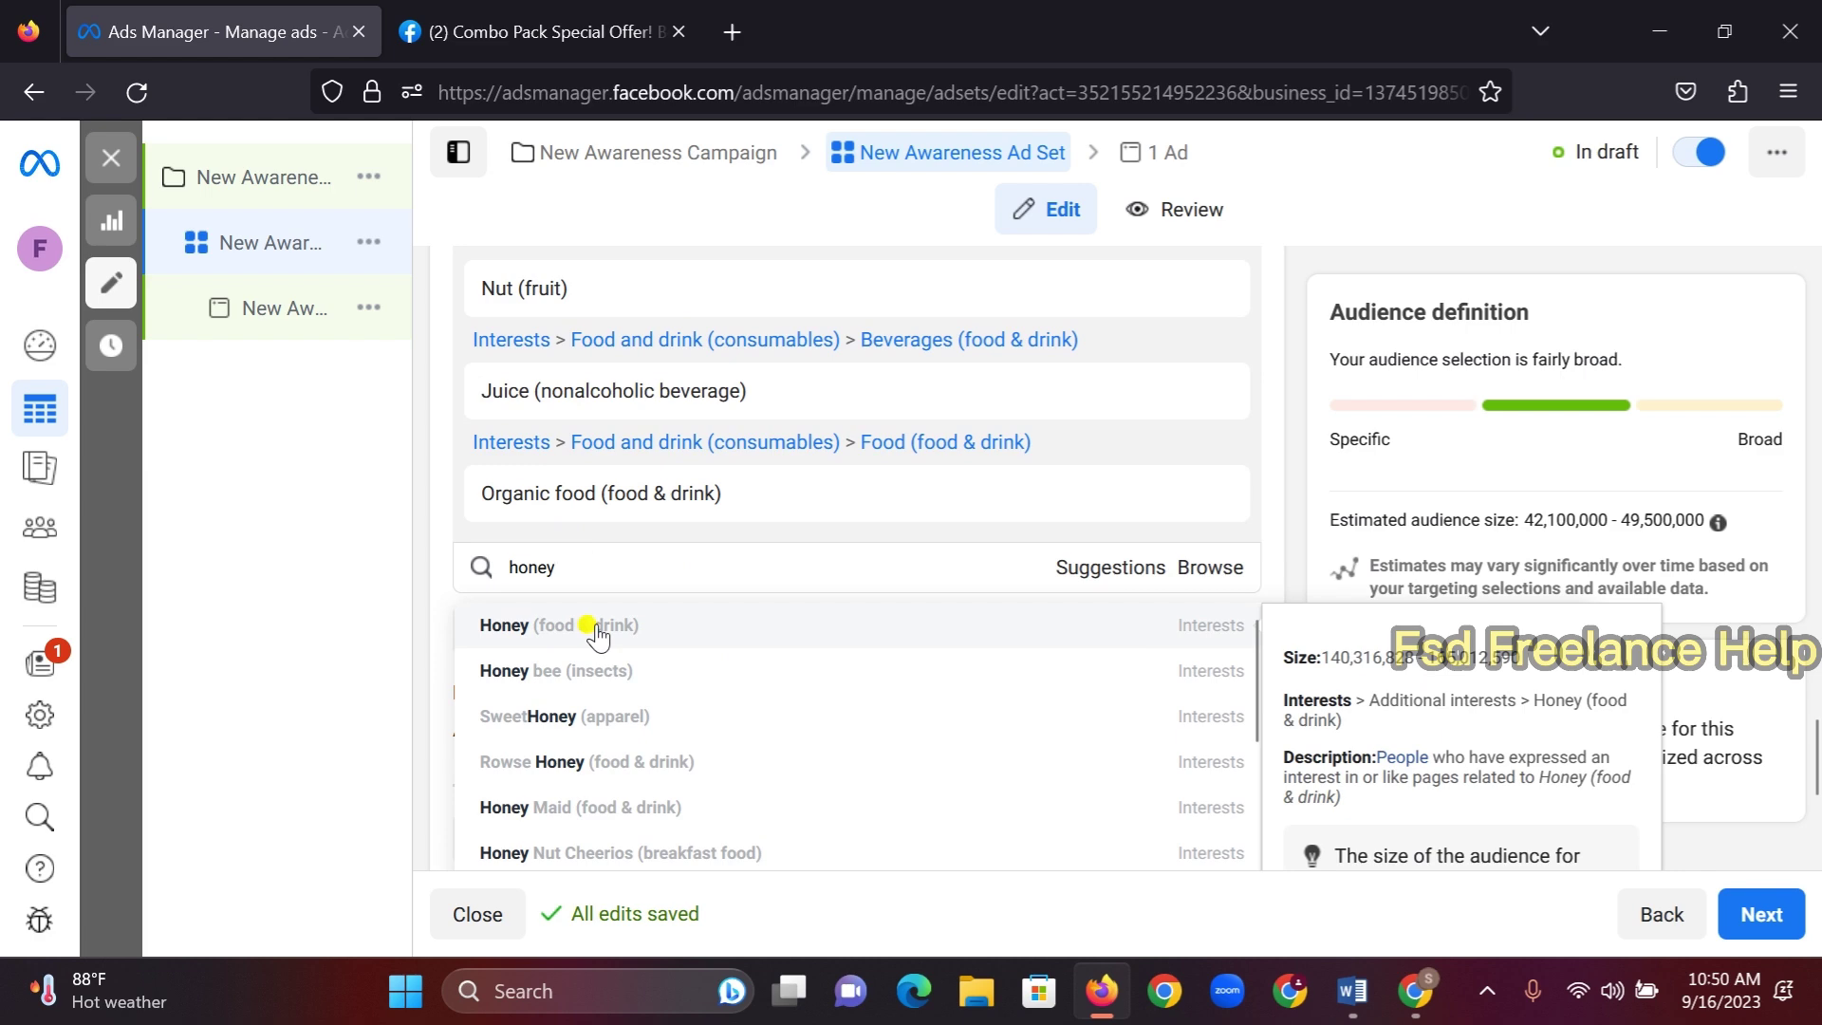
{"action": "left_click", "coordinate": [594, 628]}
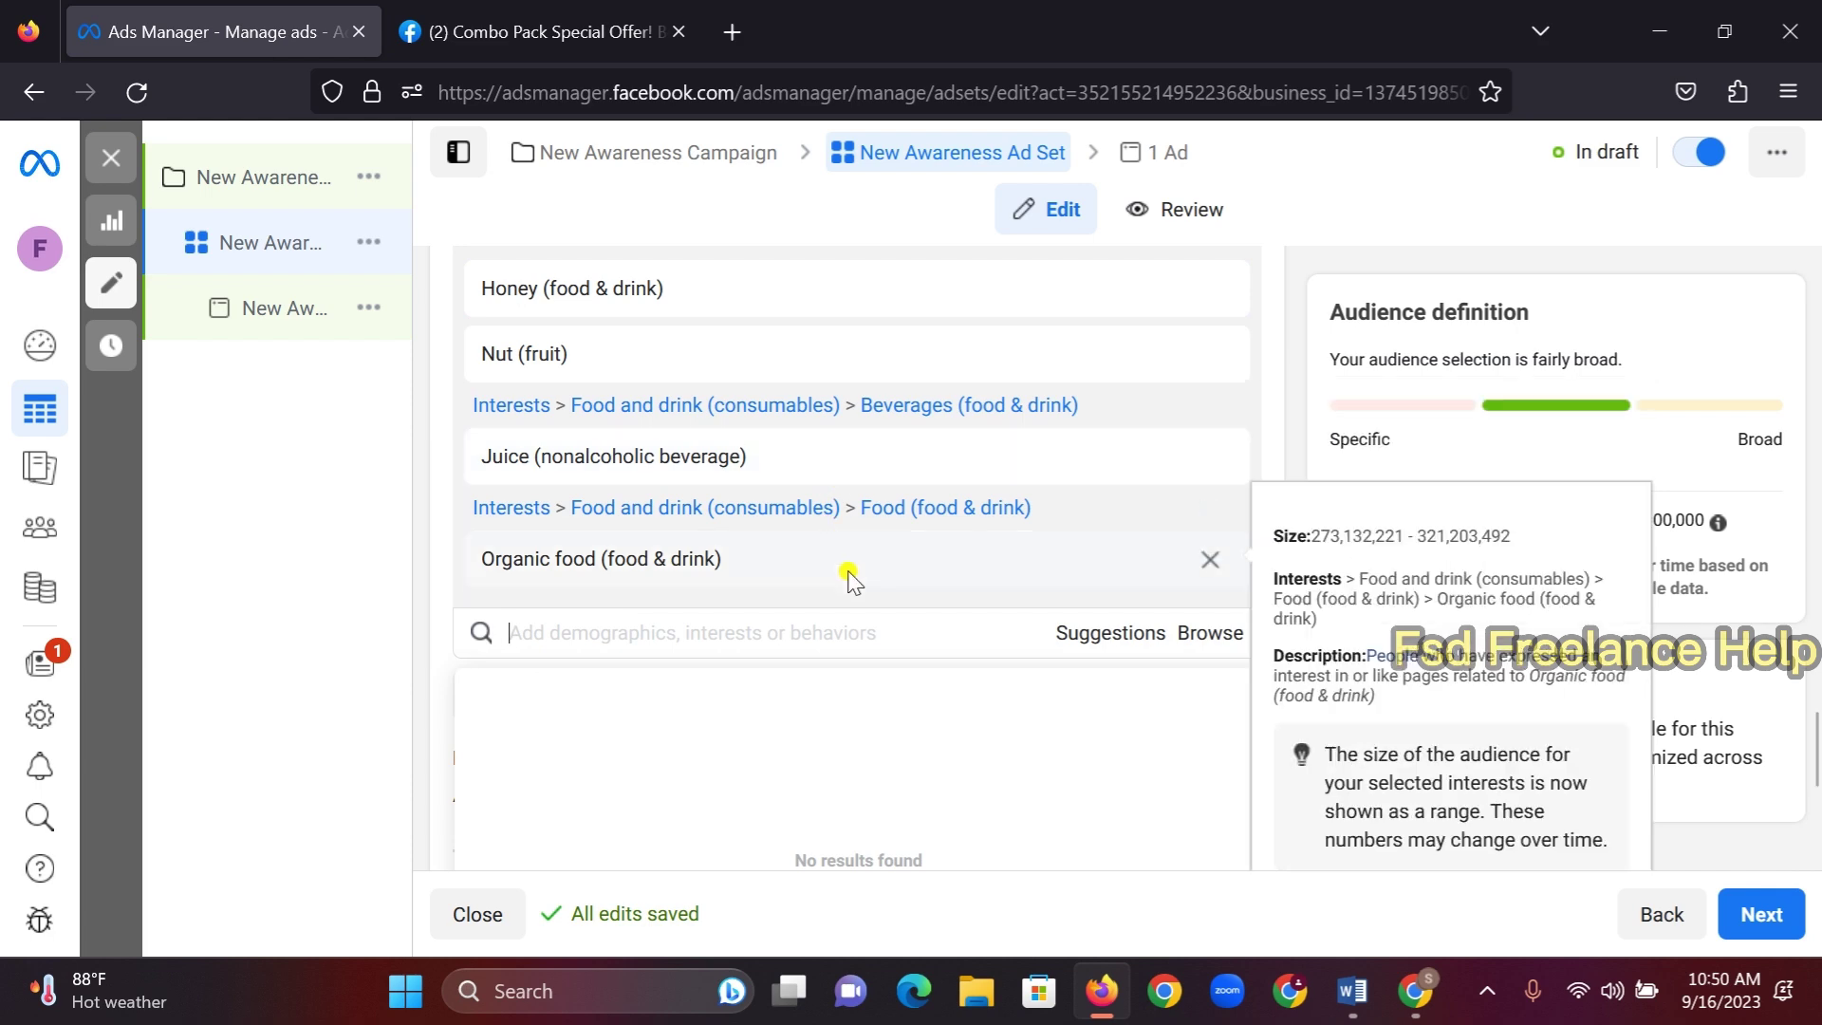
Switch the ad set to manual placements, remove Instagram from the platforms, and try the Messenger platform option
{"action": "scroll", "coordinate": [847, 574], "scroll_direction": "down", "scroll_amount": 5}
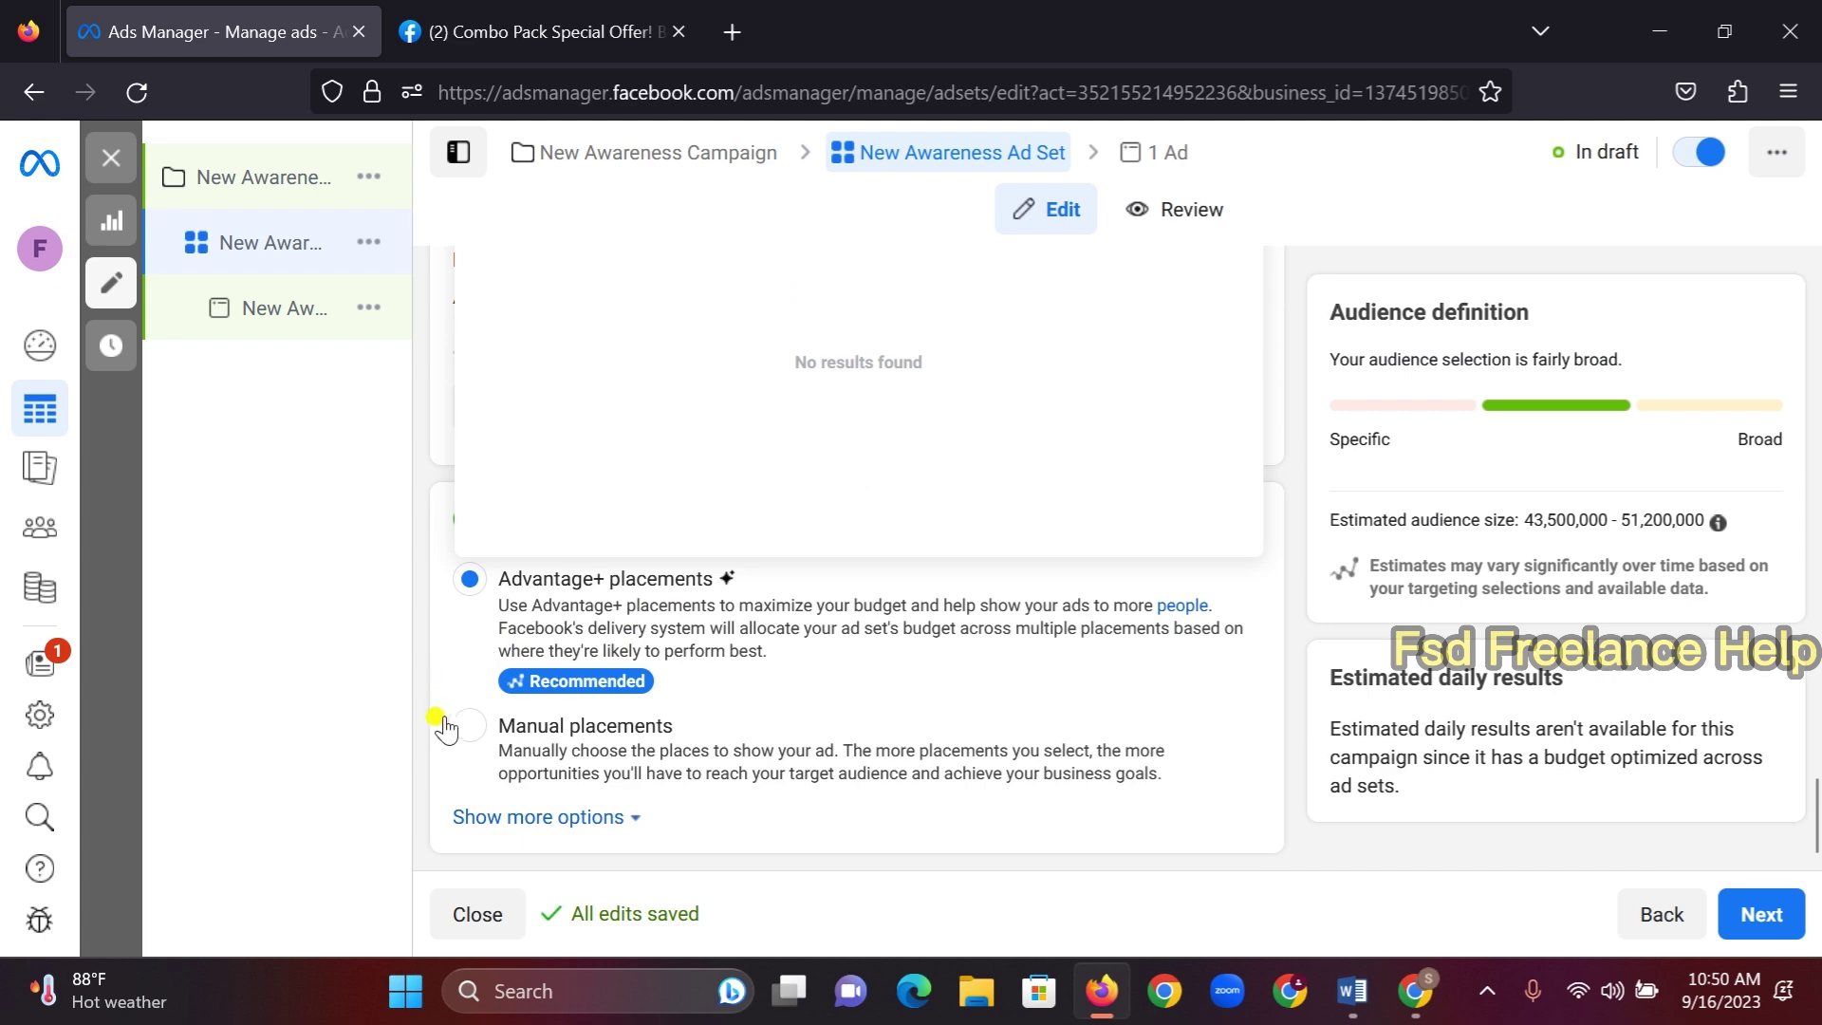
{"action": "left_click", "coordinate": [469, 727]}
{"action": "left_click", "coordinate": [470, 727]}
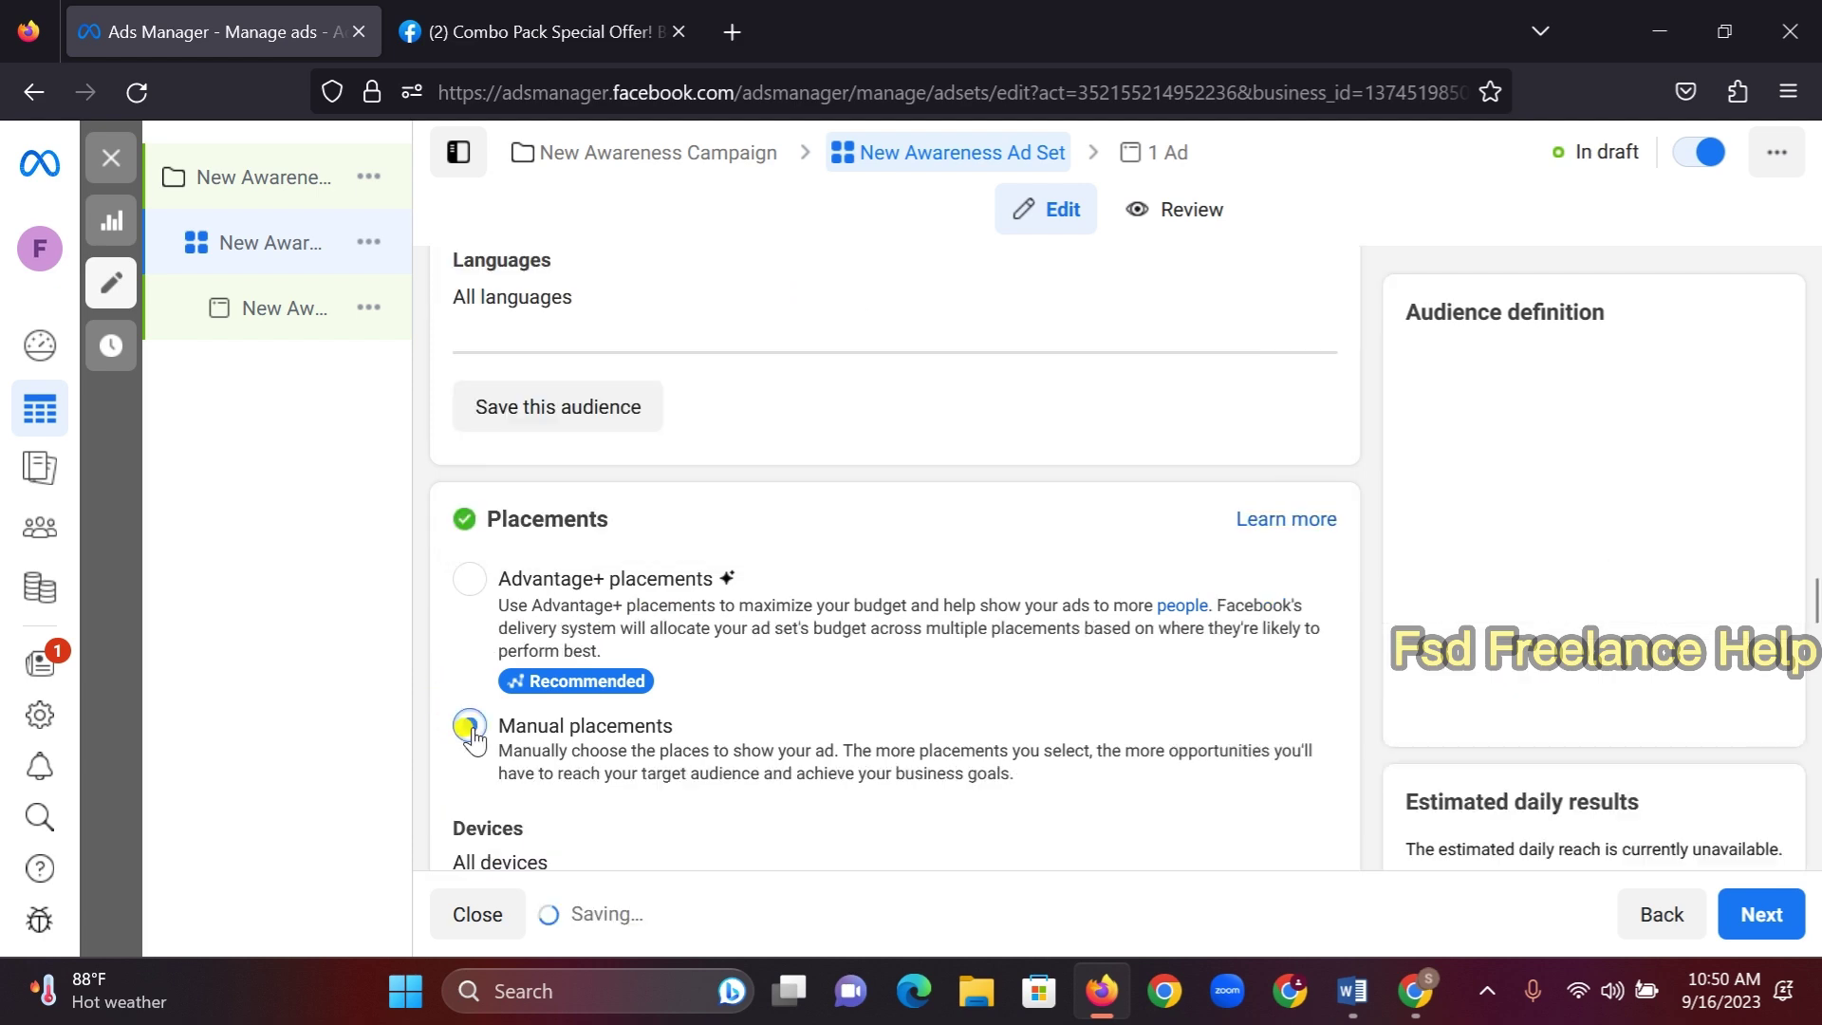
{"action": "scroll", "coordinate": [774, 712], "scroll_direction": "down", "scroll_amount": 4}
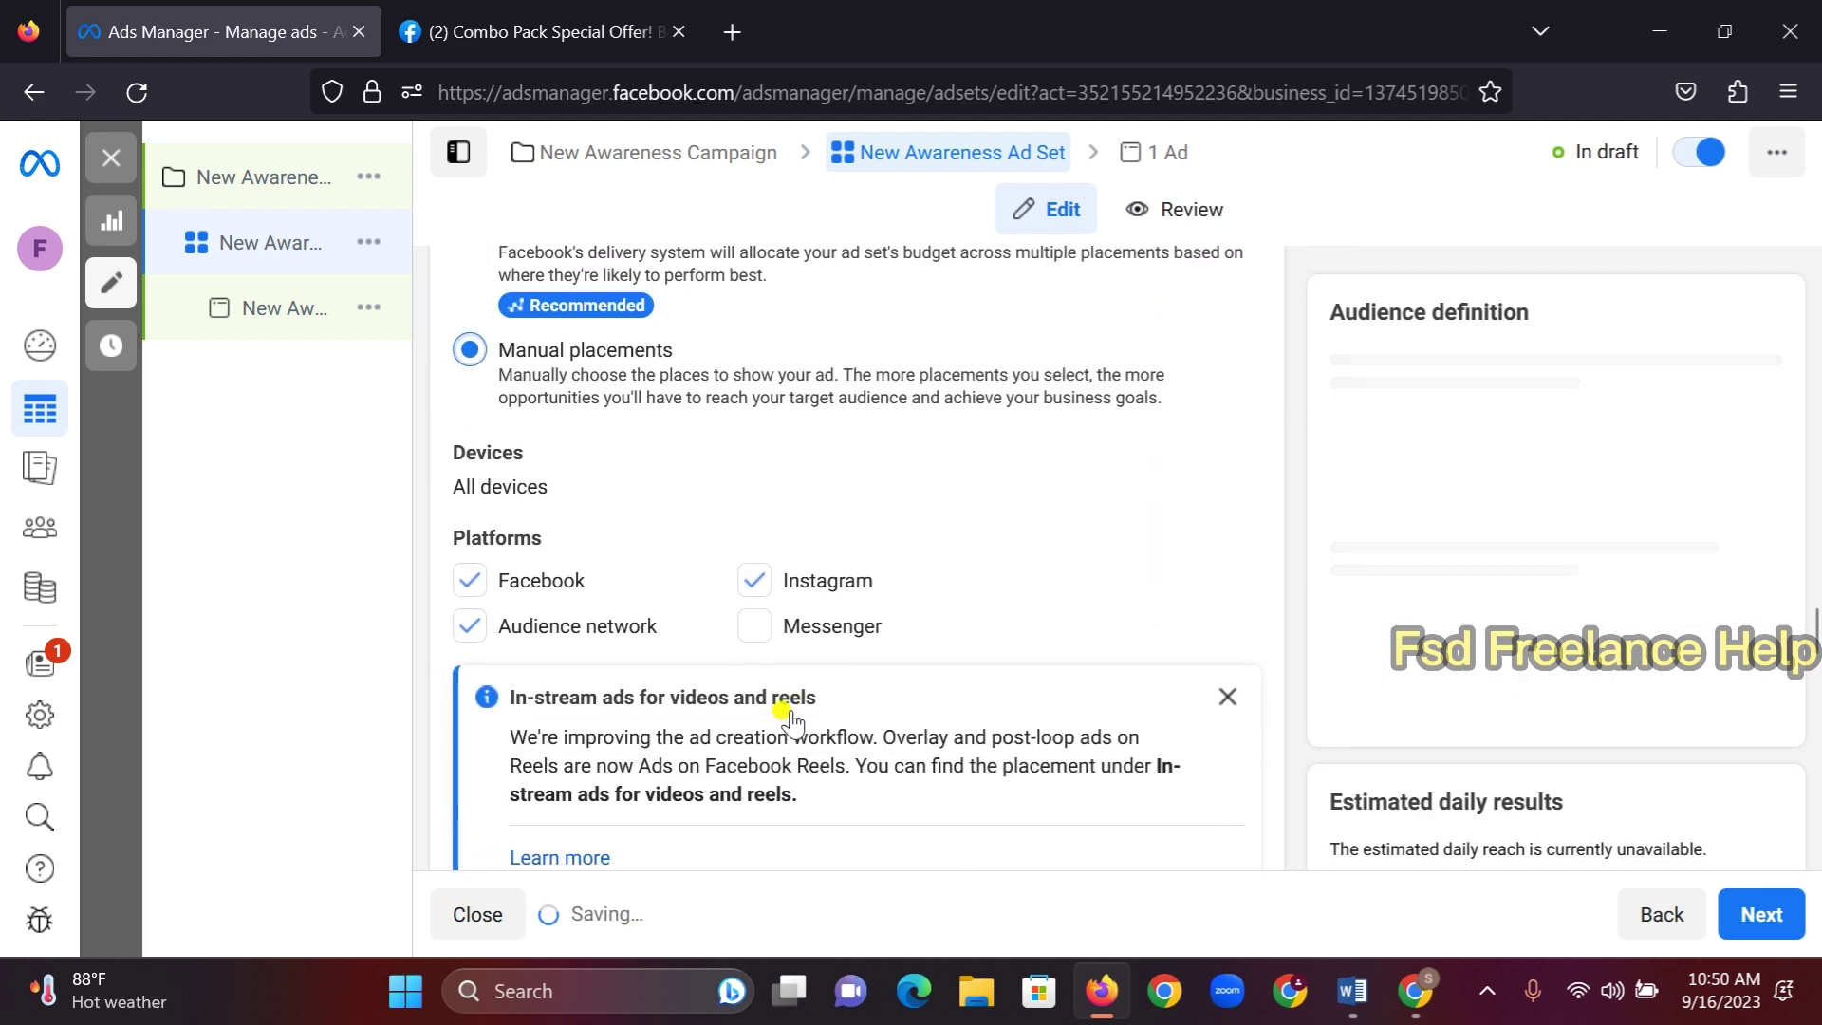
{"action": "left_click", "coordinate": [752, 594]}
{"action": "left_click", "coordinate": [748, 624]}
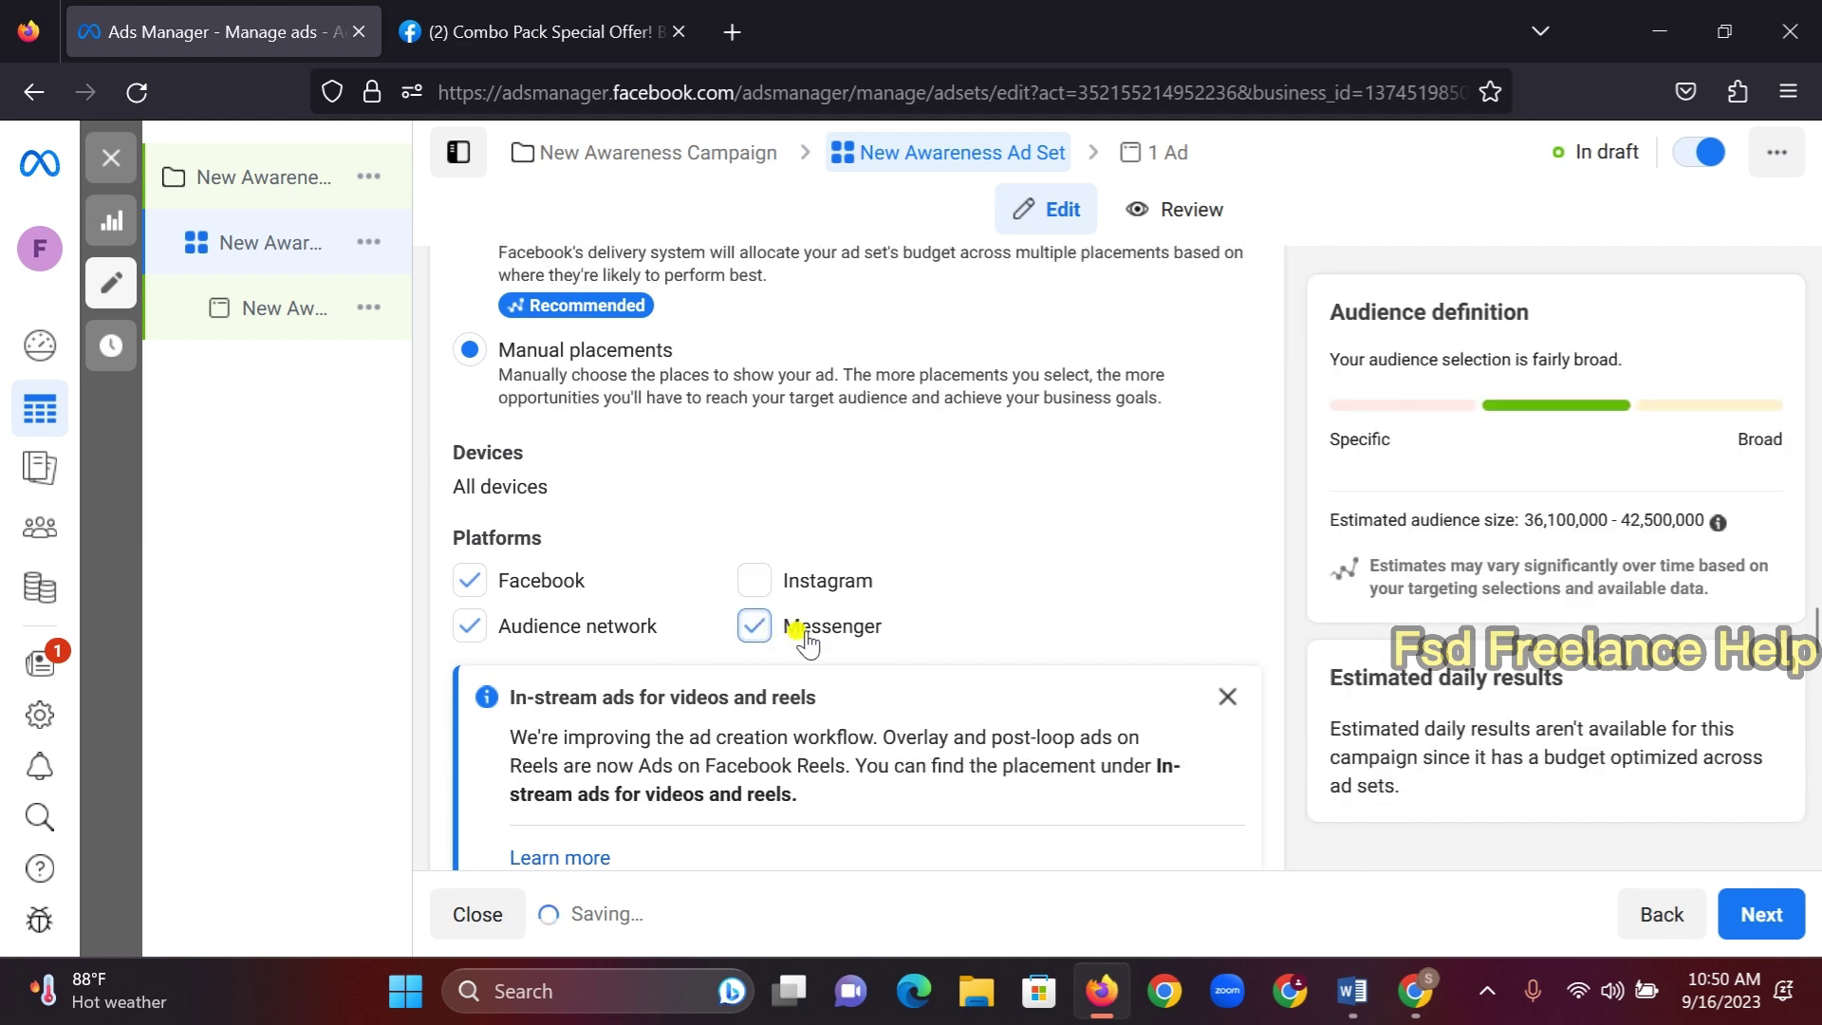
{"action": "left_click", "coordinate": [749, 628]}
Review the individual placements, and expand the extra options to check device, skippable-ad and brand safety settings
{"action": "scroll", "coordinate": [887, 598], "scroll_direction": "down", "scroll_amount": 3}
{"action": "scroll", "coordinate": [888, 598], "scroll_direction": "down", "scroll_amount": 8}
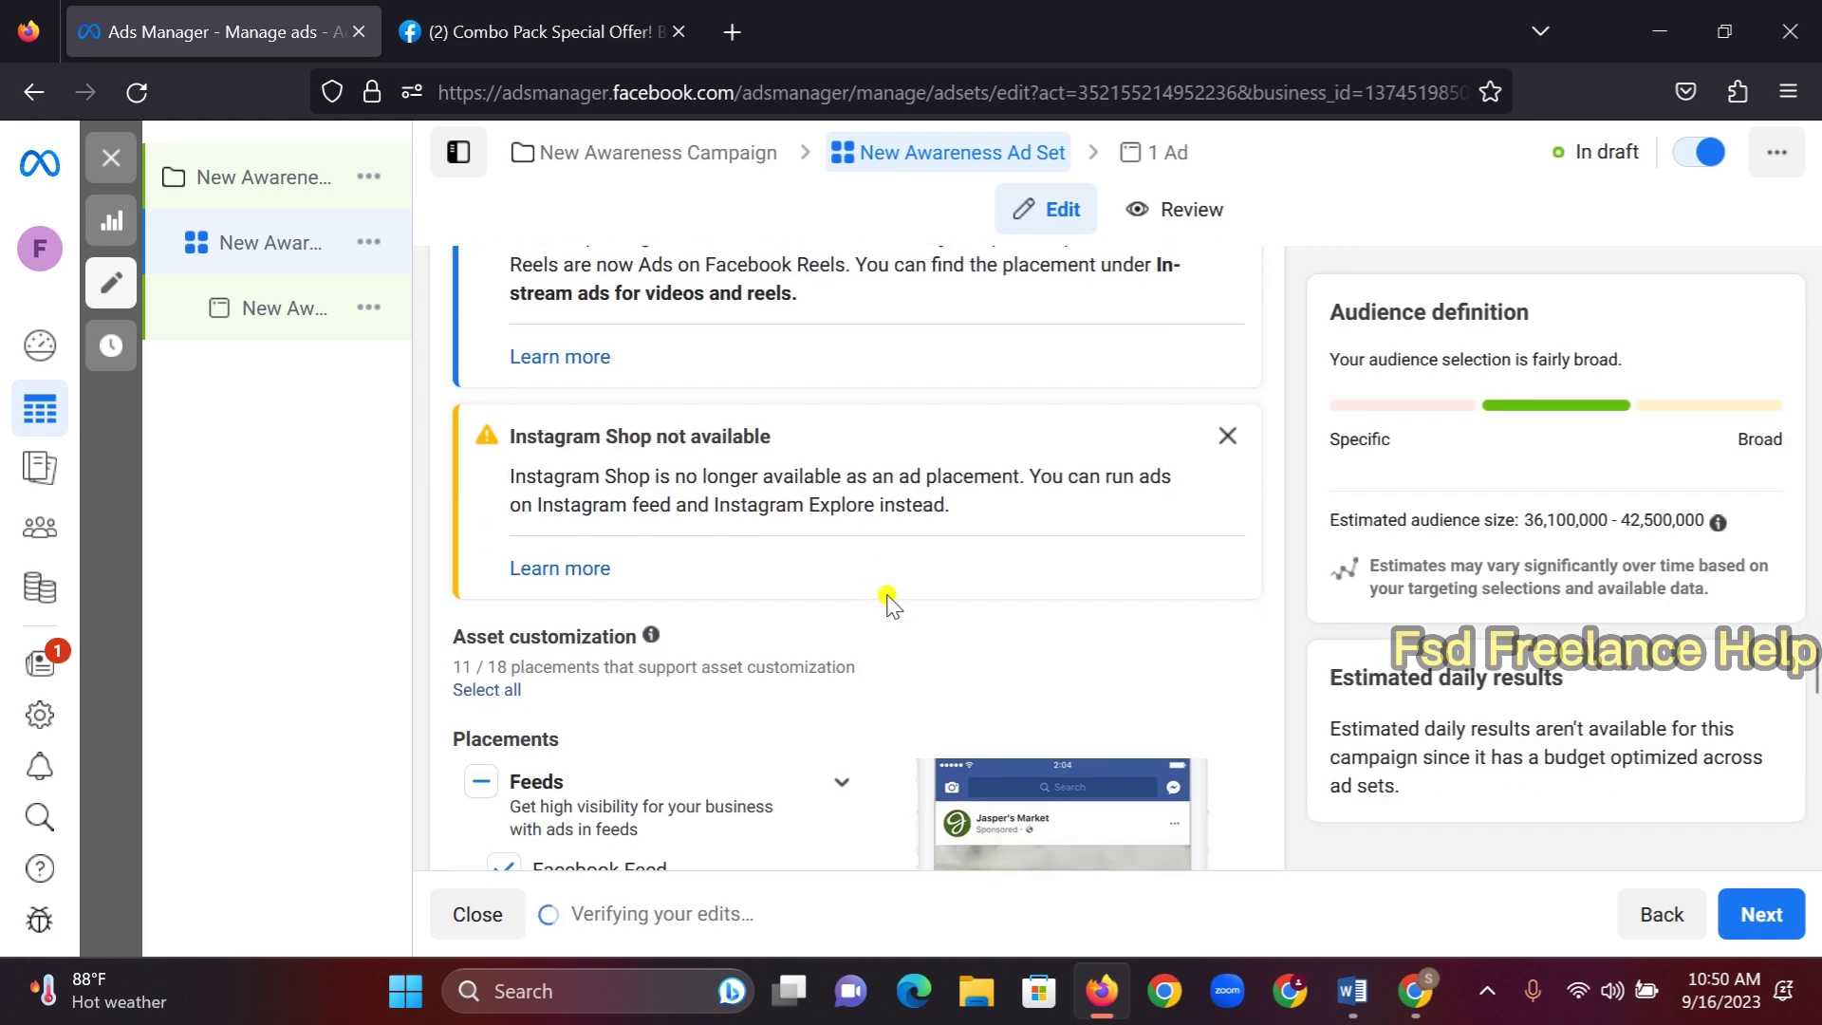
{"action": "scroll", "coordinate": [667, 683], "scroll_direction": "down", "scroll_amount": 10}
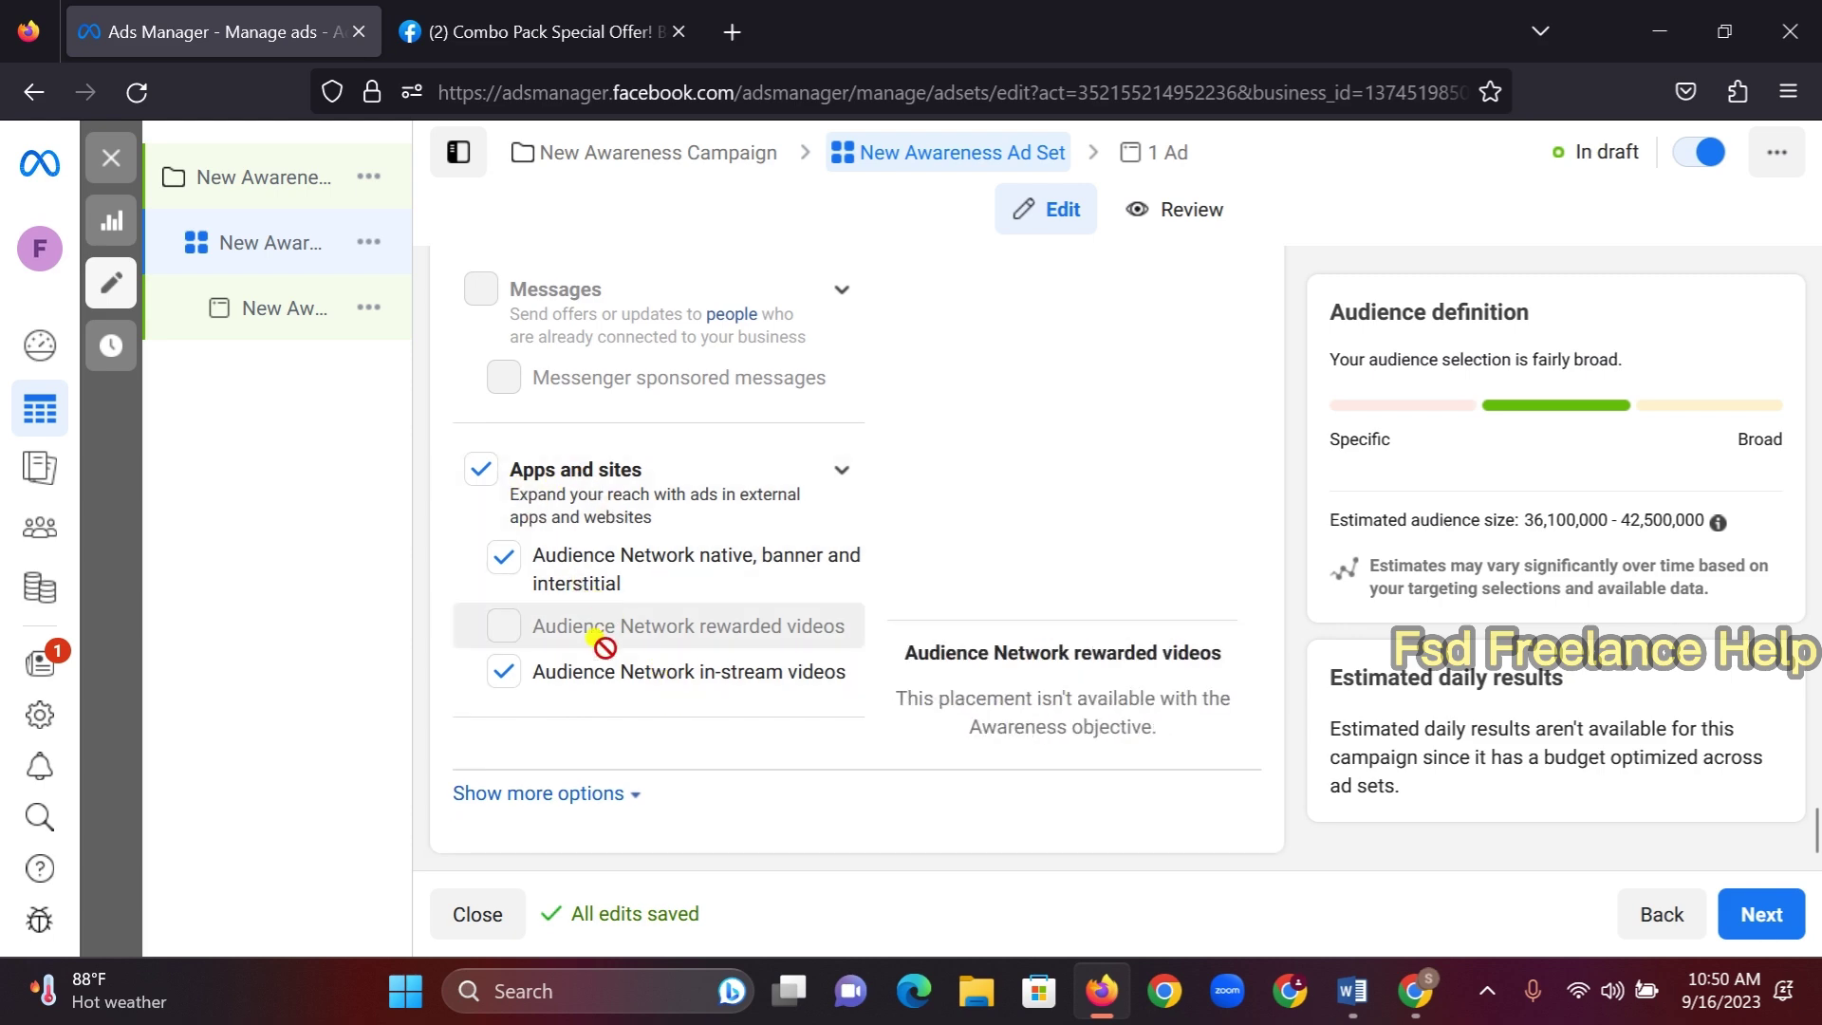
{"action": "left_click", "coordinate": [527, 795]}
{"action": "scroll", "coordinate": [675, 702], "scroll_direction": "down", "scroll_amount": 4}
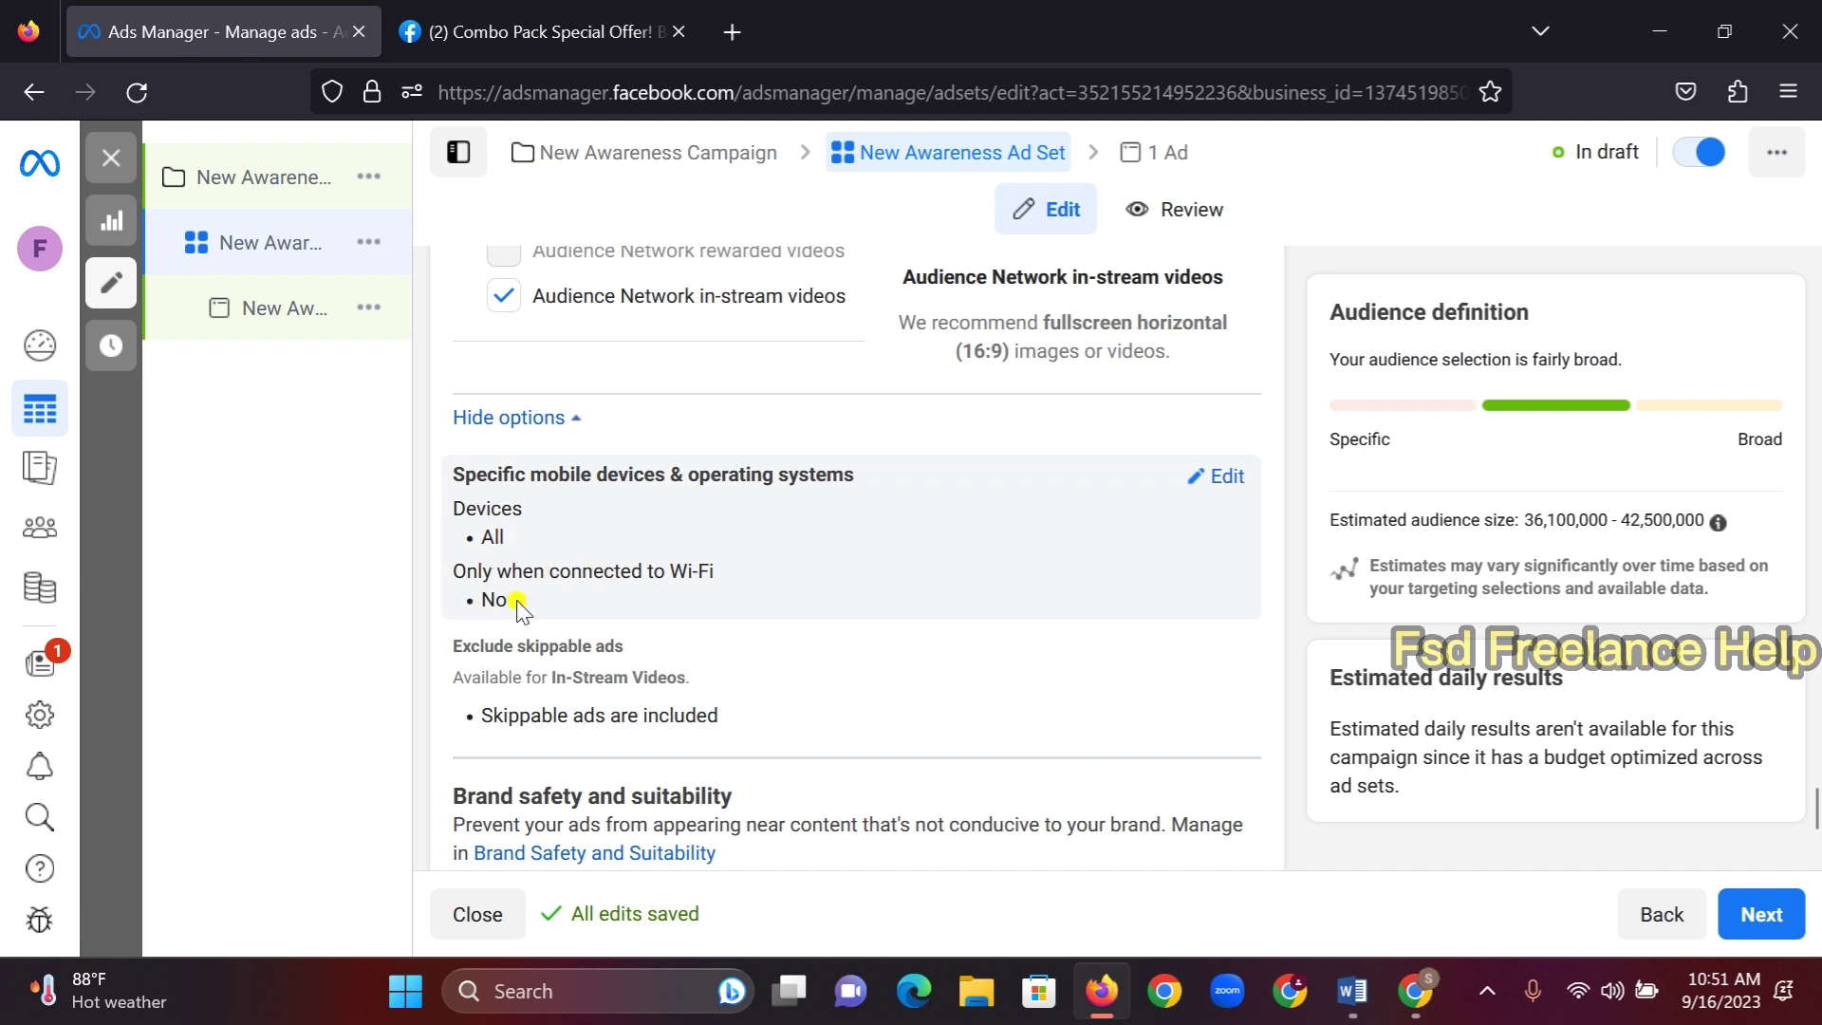
{"action": "scroll", "coordinate": [517, 607], "scroll_direction": "down", "scroll_amount": 3}
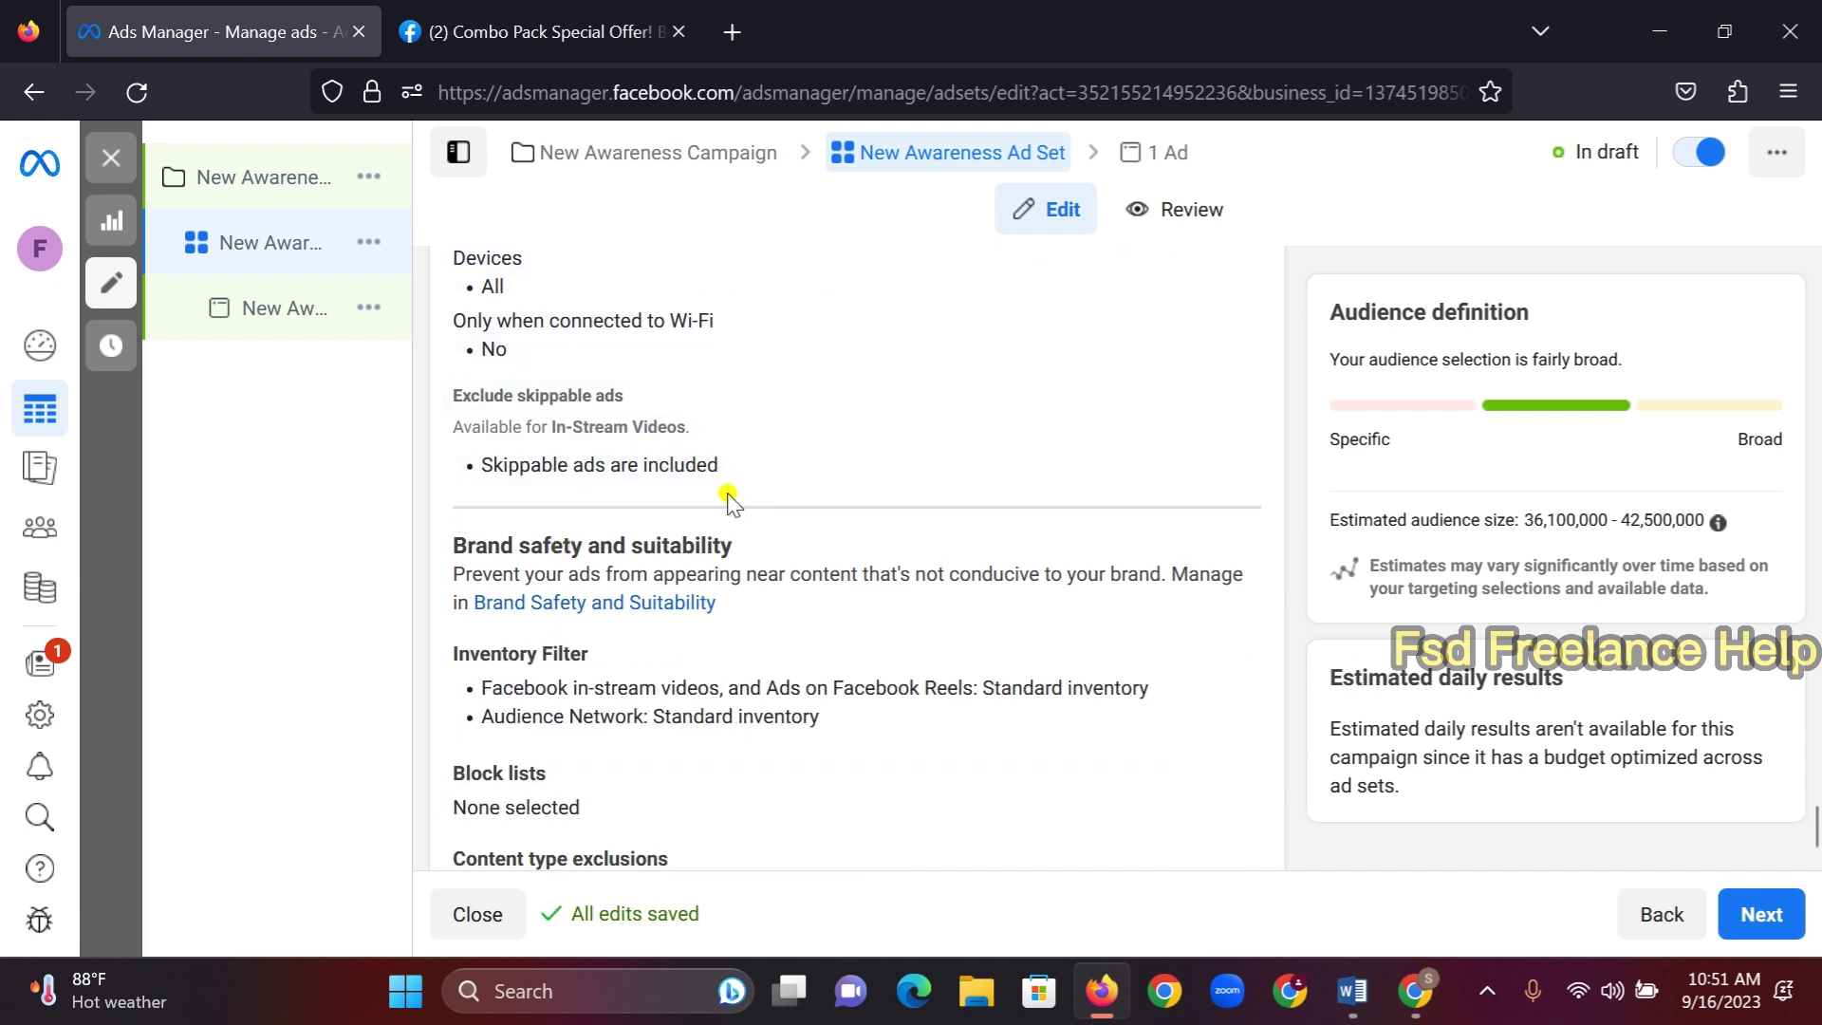
{"action": "scroll", "coordinate": [735, 518], "scroll_direction": "down", "scroll_amount": 1}
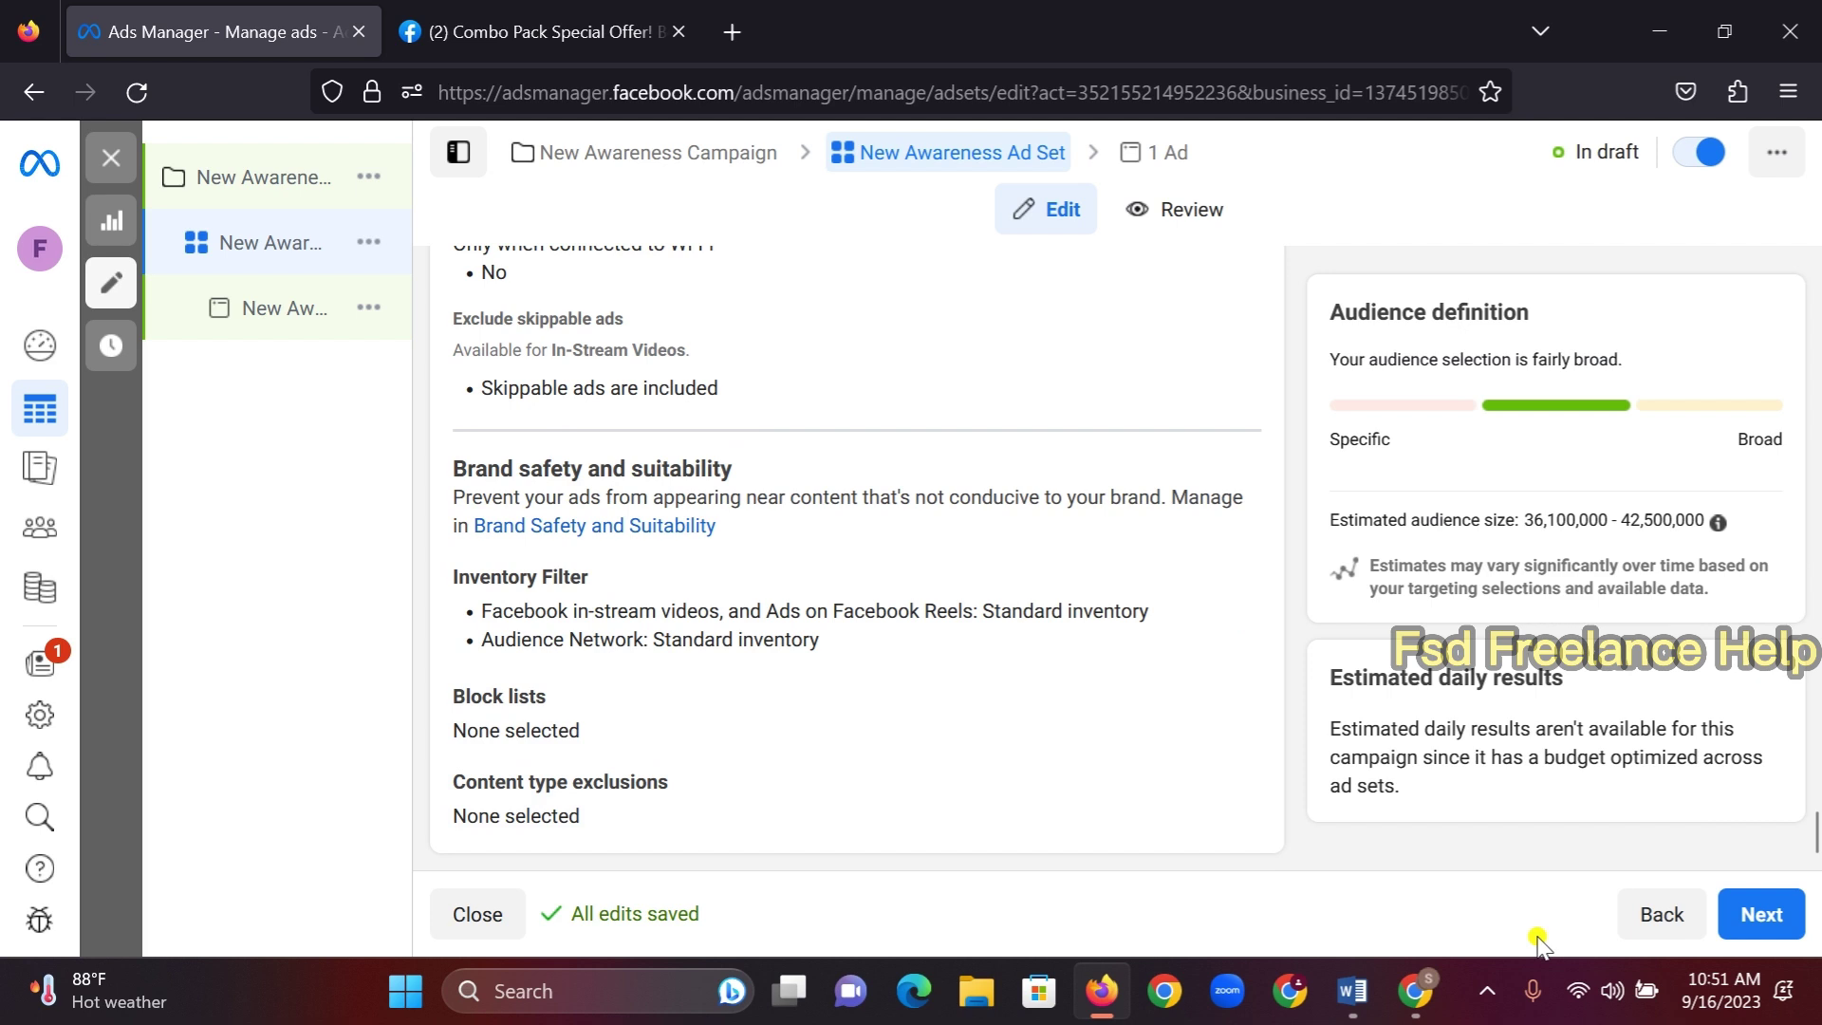
Continue to the ad level and set the ad setup to Use existing post
{"action": "left_click", "coordinate": [1761, 914]}
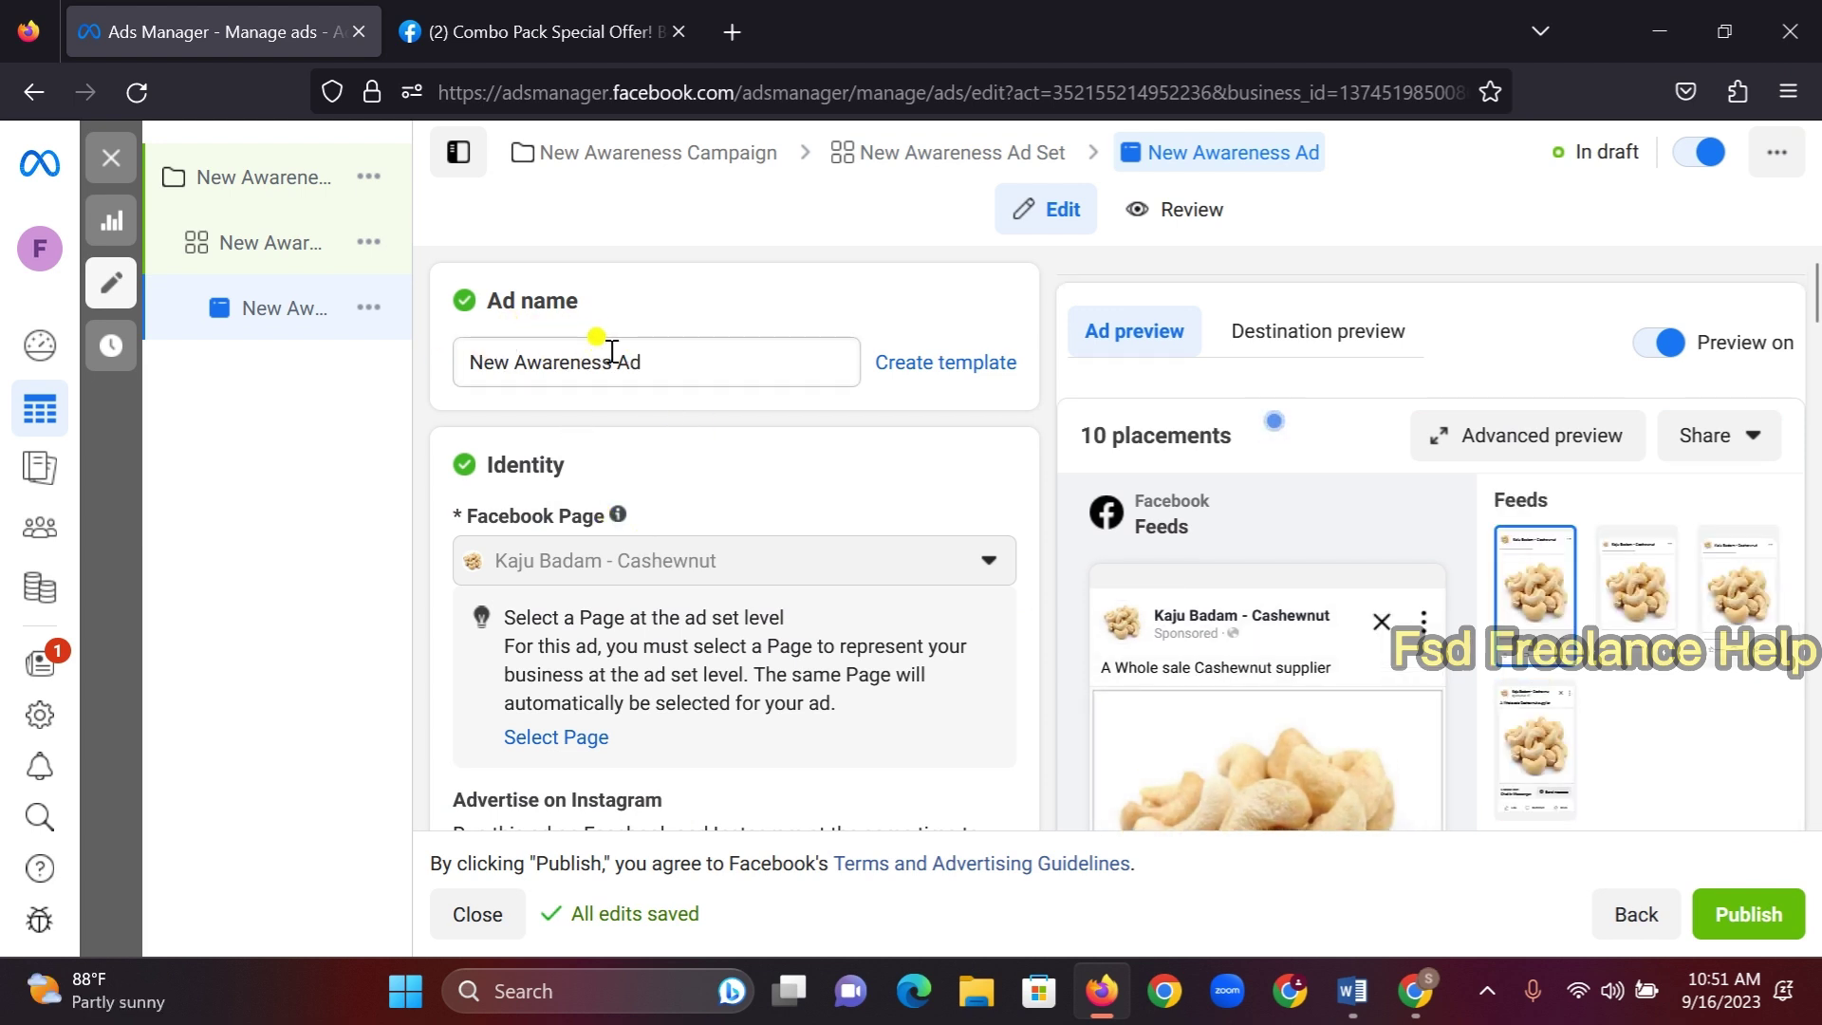
{"action": "scroll", "coordinate": [612, 352], "scroll_direction": "down", "scroll_amount": 6}
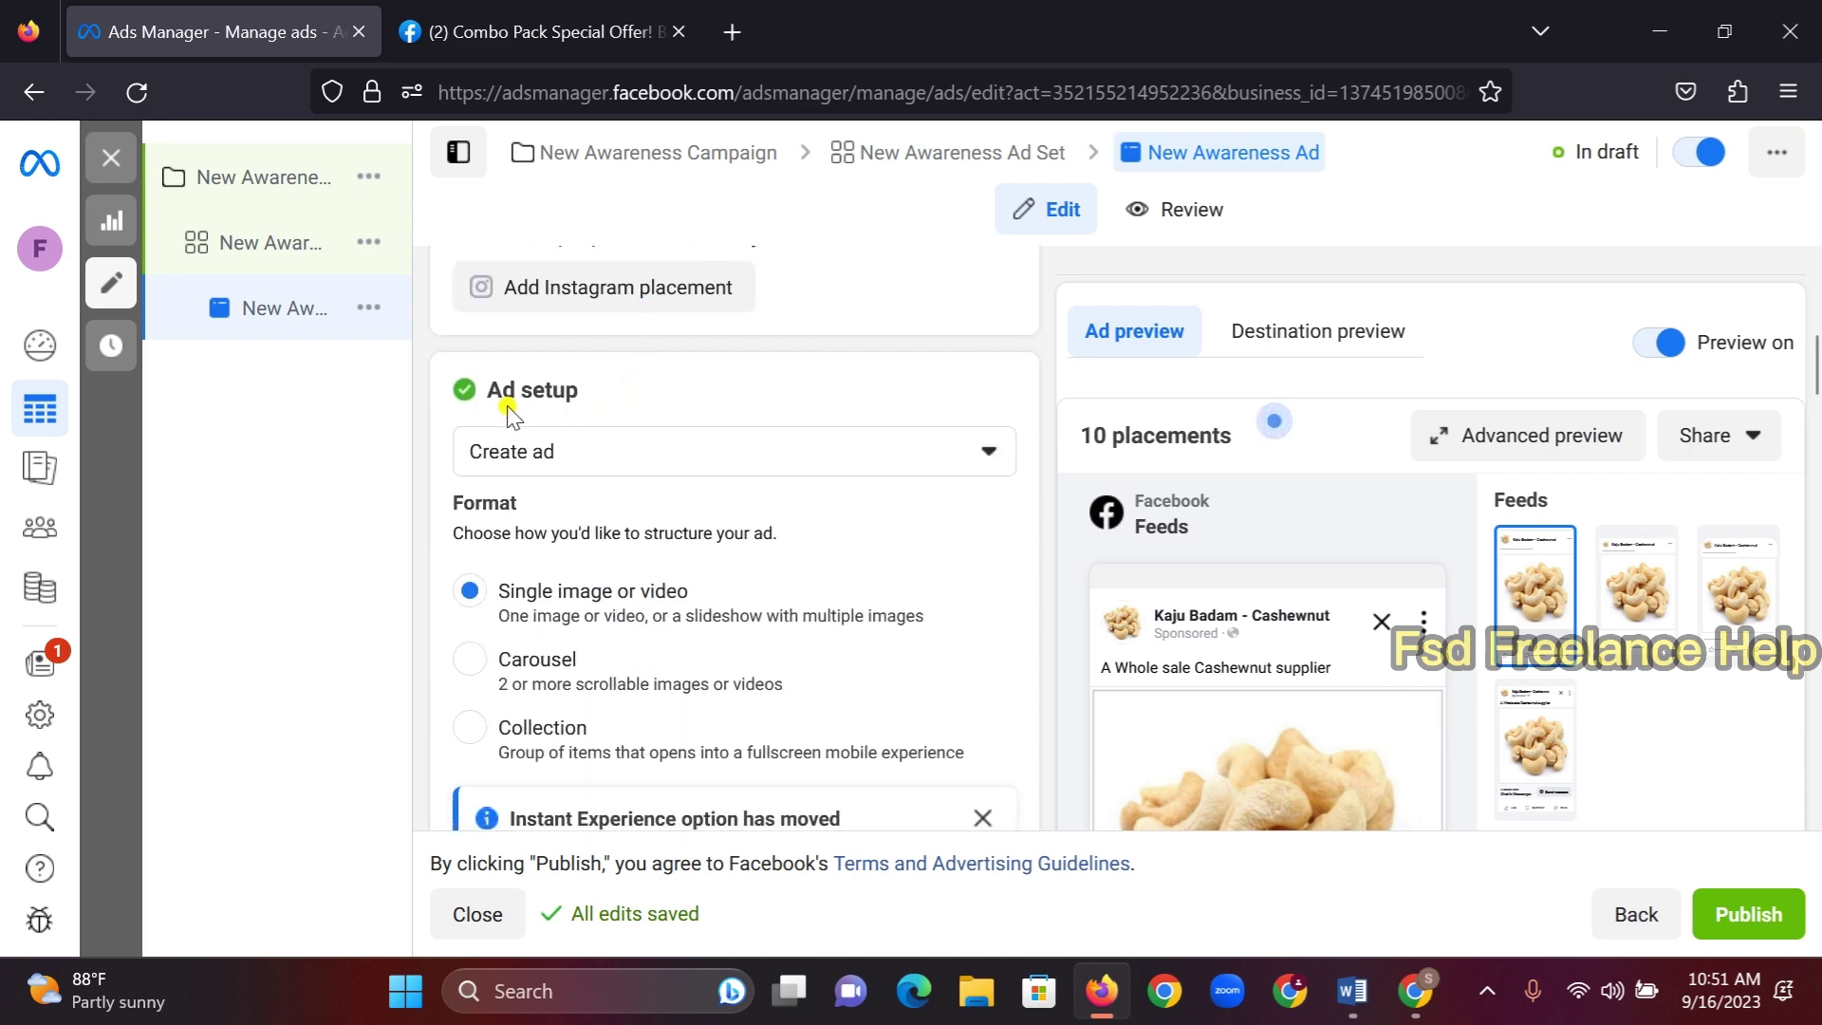
{"action": "left_click", "coordinate": [988, 454]}
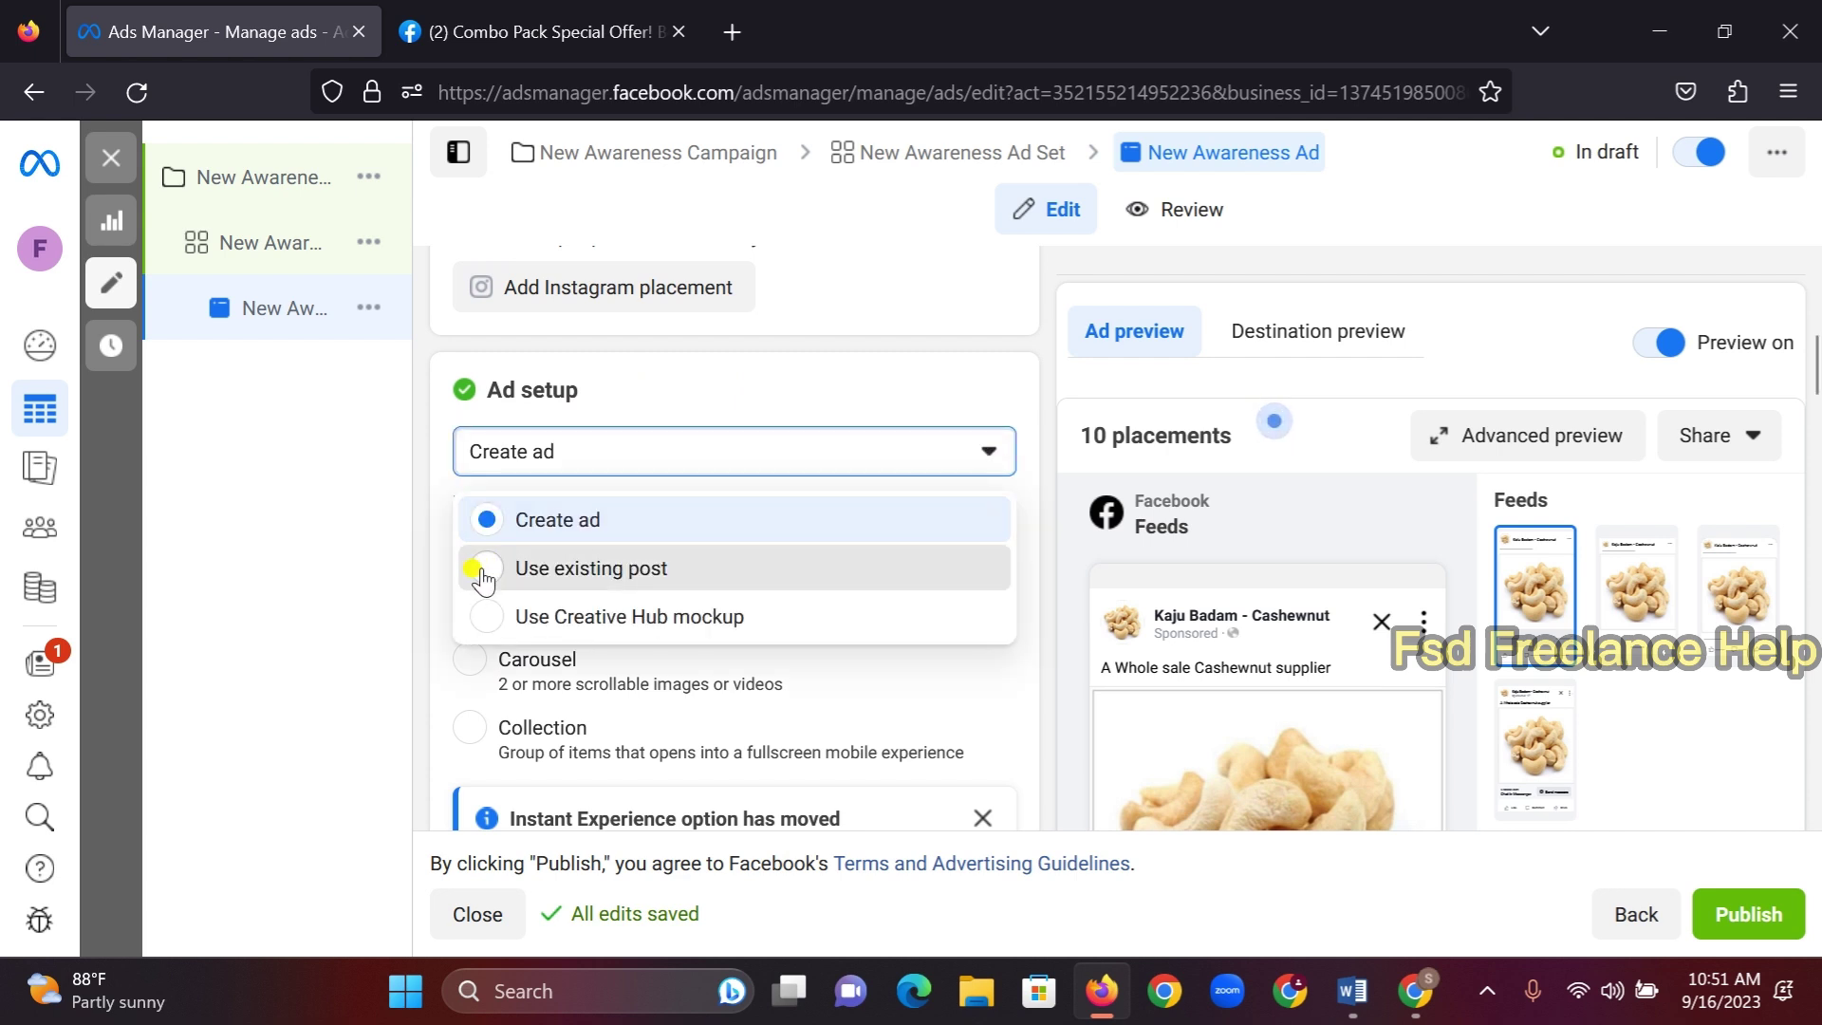
{"action": "left_click", "coordinate": [615, 569]}
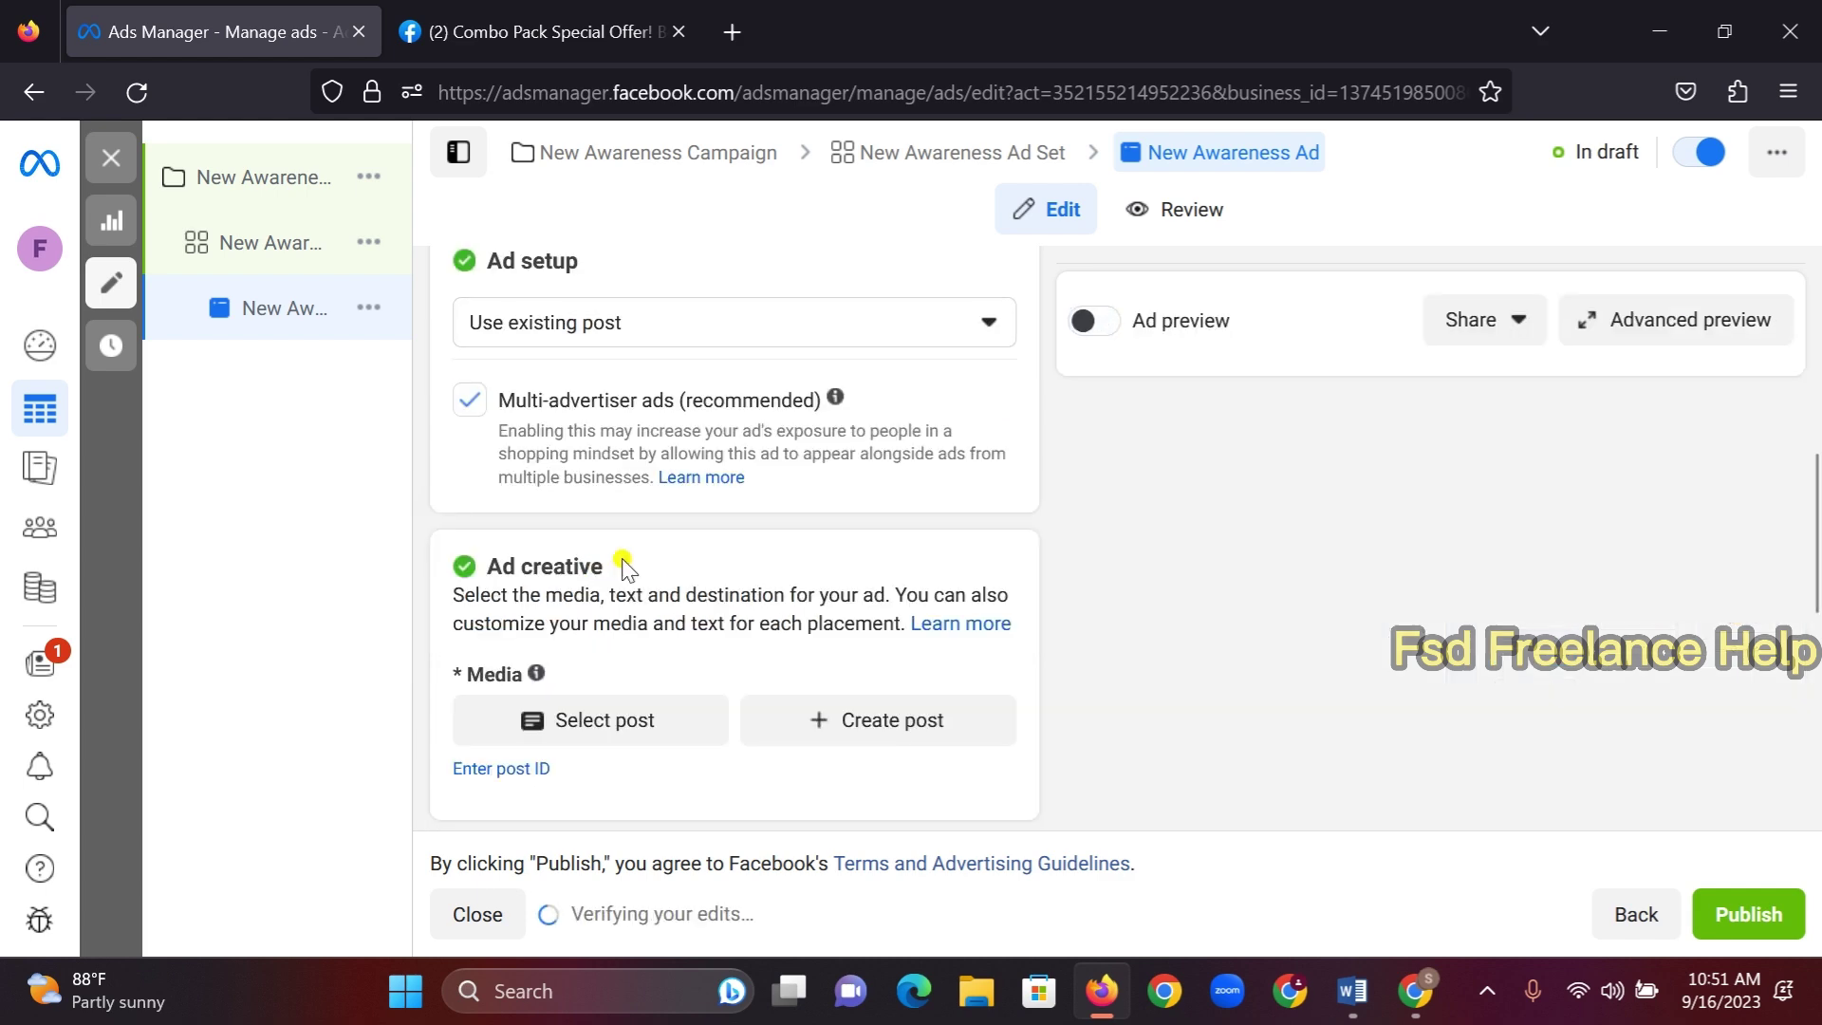
Check the promotion post's text and product images on Facebook, and return to the ad in Ads Manager
{"action": "left_click", "coordinate": [482, 29]}
{"action": "scroll", "coordinate": [870, 456], "scroll_direction": "up", "scroll_amount": 3}
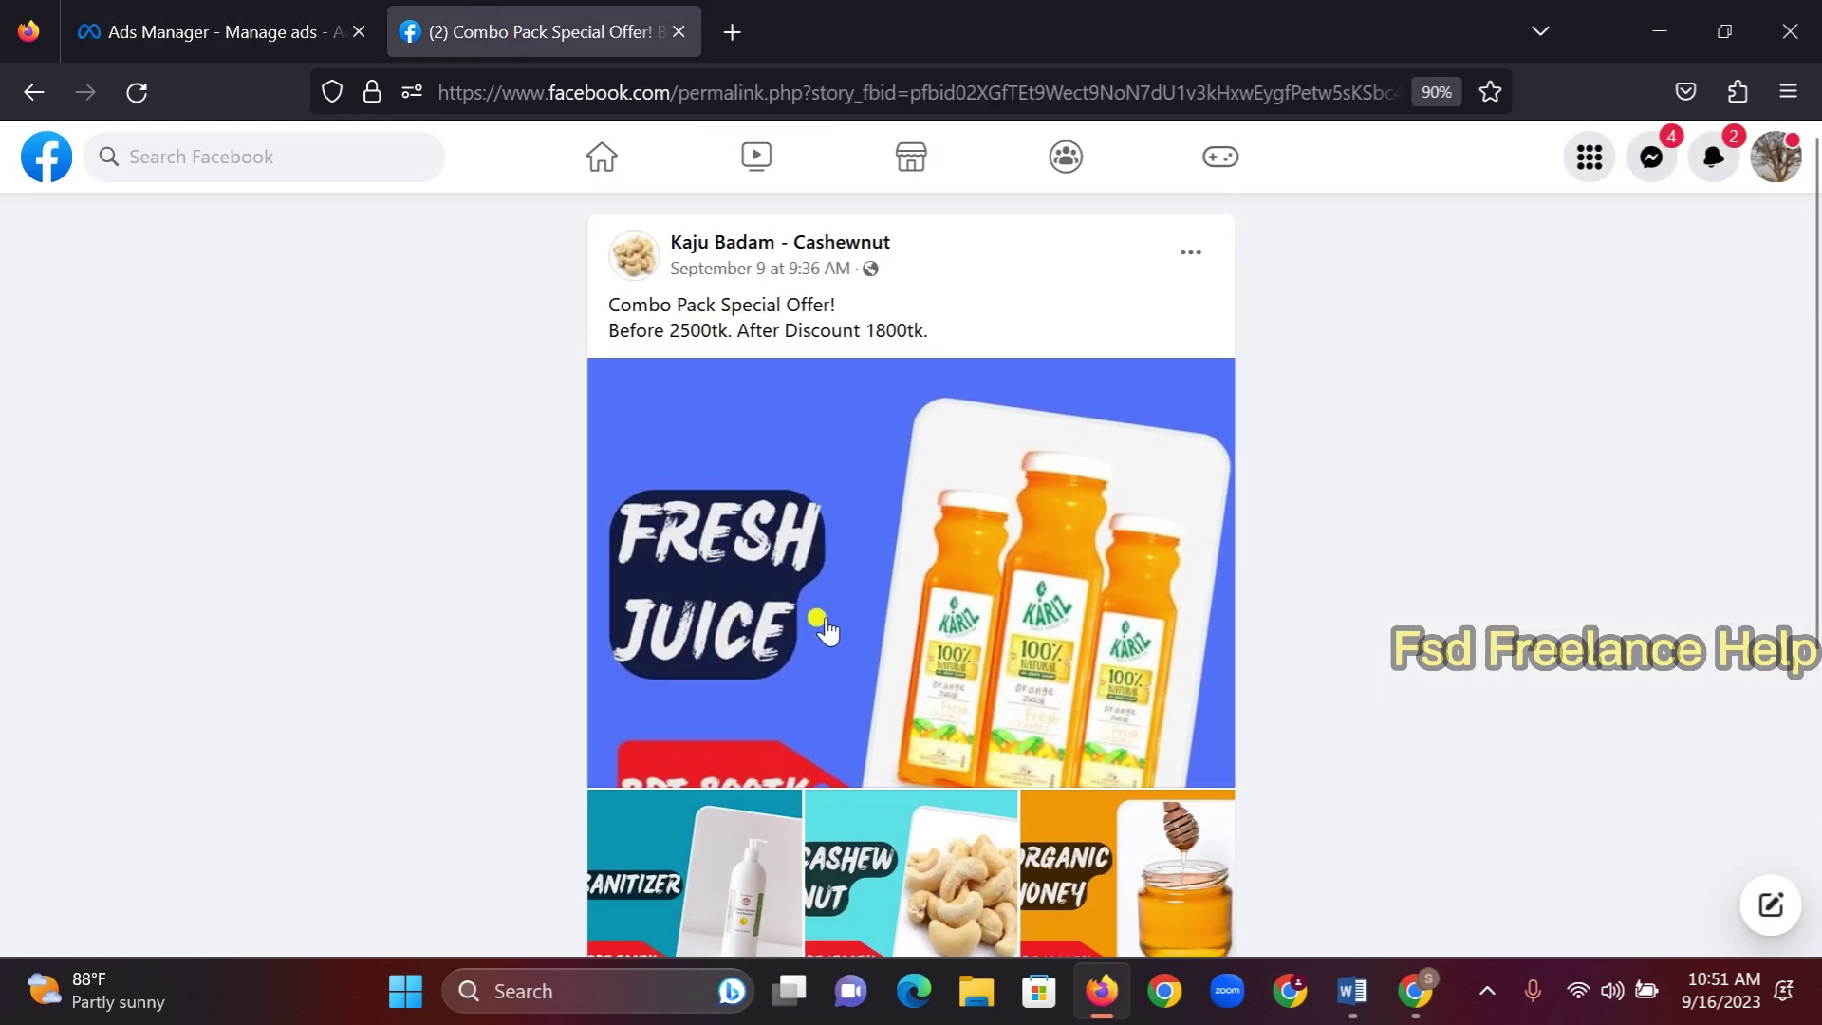
{"action": "scroll", "coordinate": [880, 511], "scroll_direction": "down", "scroll_amount": 1}
{"action": "scroll", "coordinate": [889, 522], "scroll_direction": "down", "scroll_amount": 1}
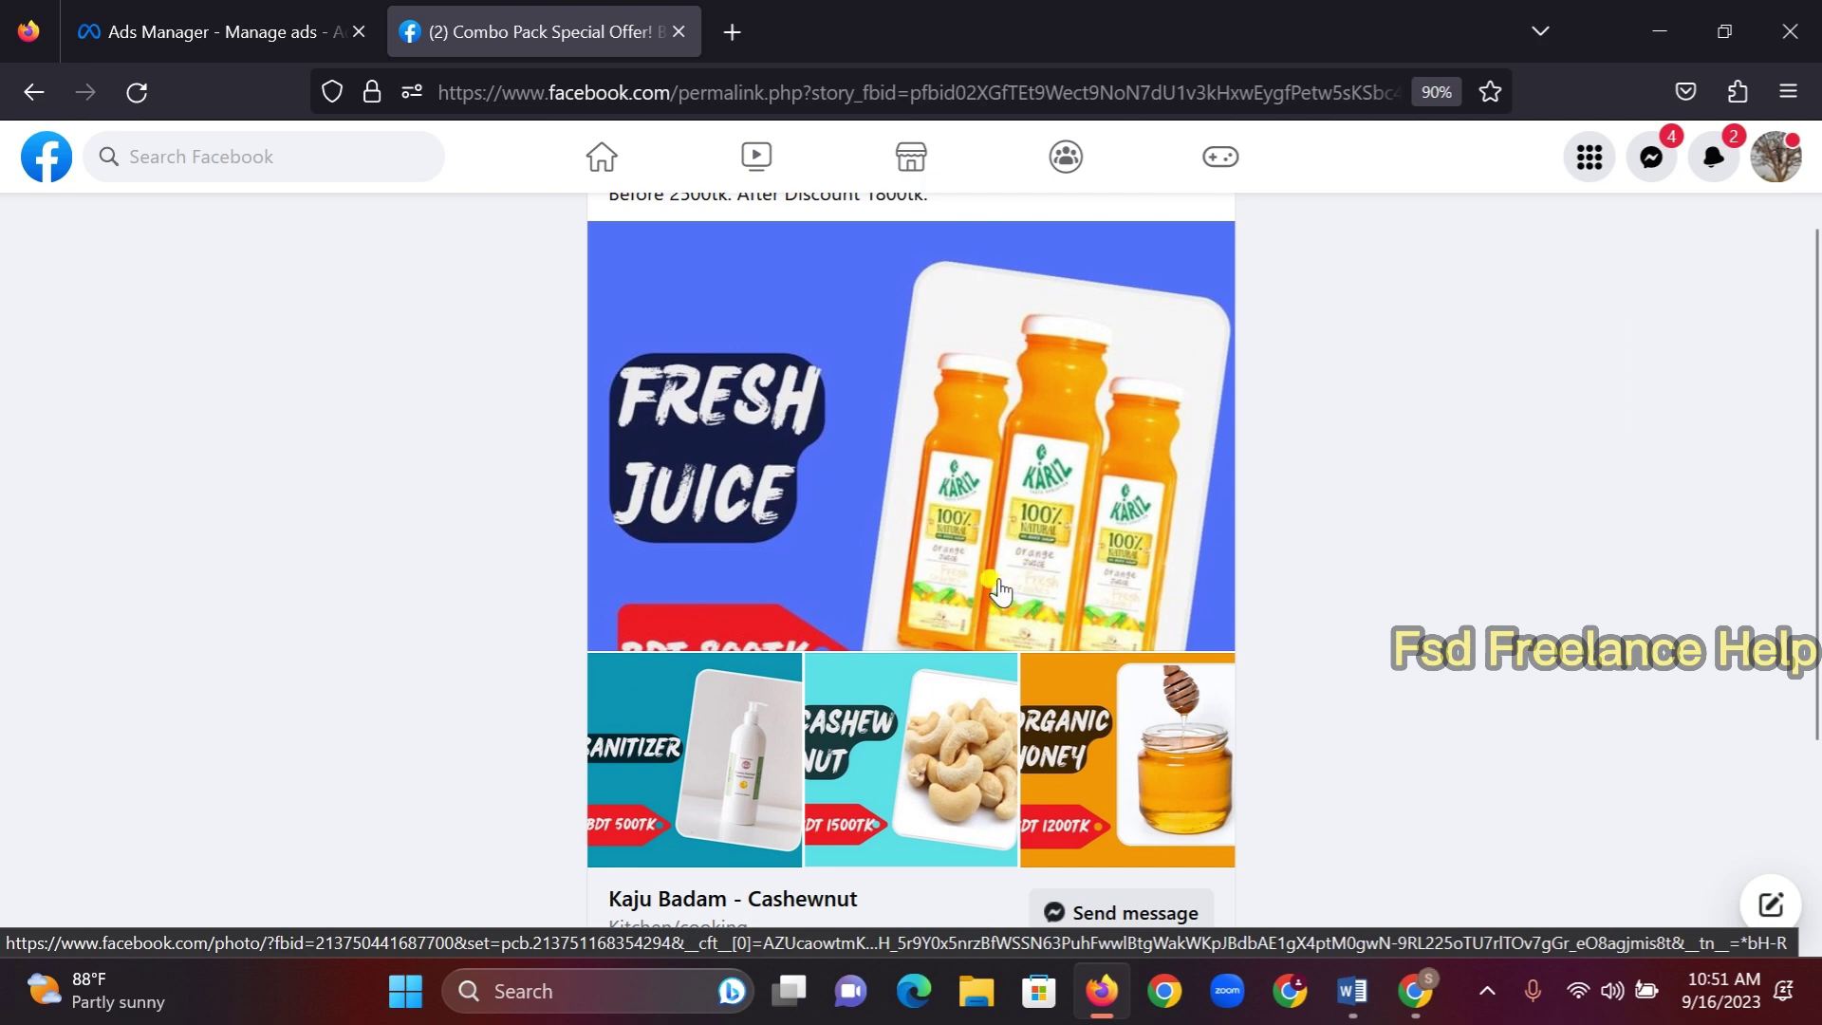
{"action": "scroll", "coordinate": [1001, 590], "scroll_direction": "up", "scroll_amount": 3}
{"action": "left_click", "coordinate": [218, 32]}
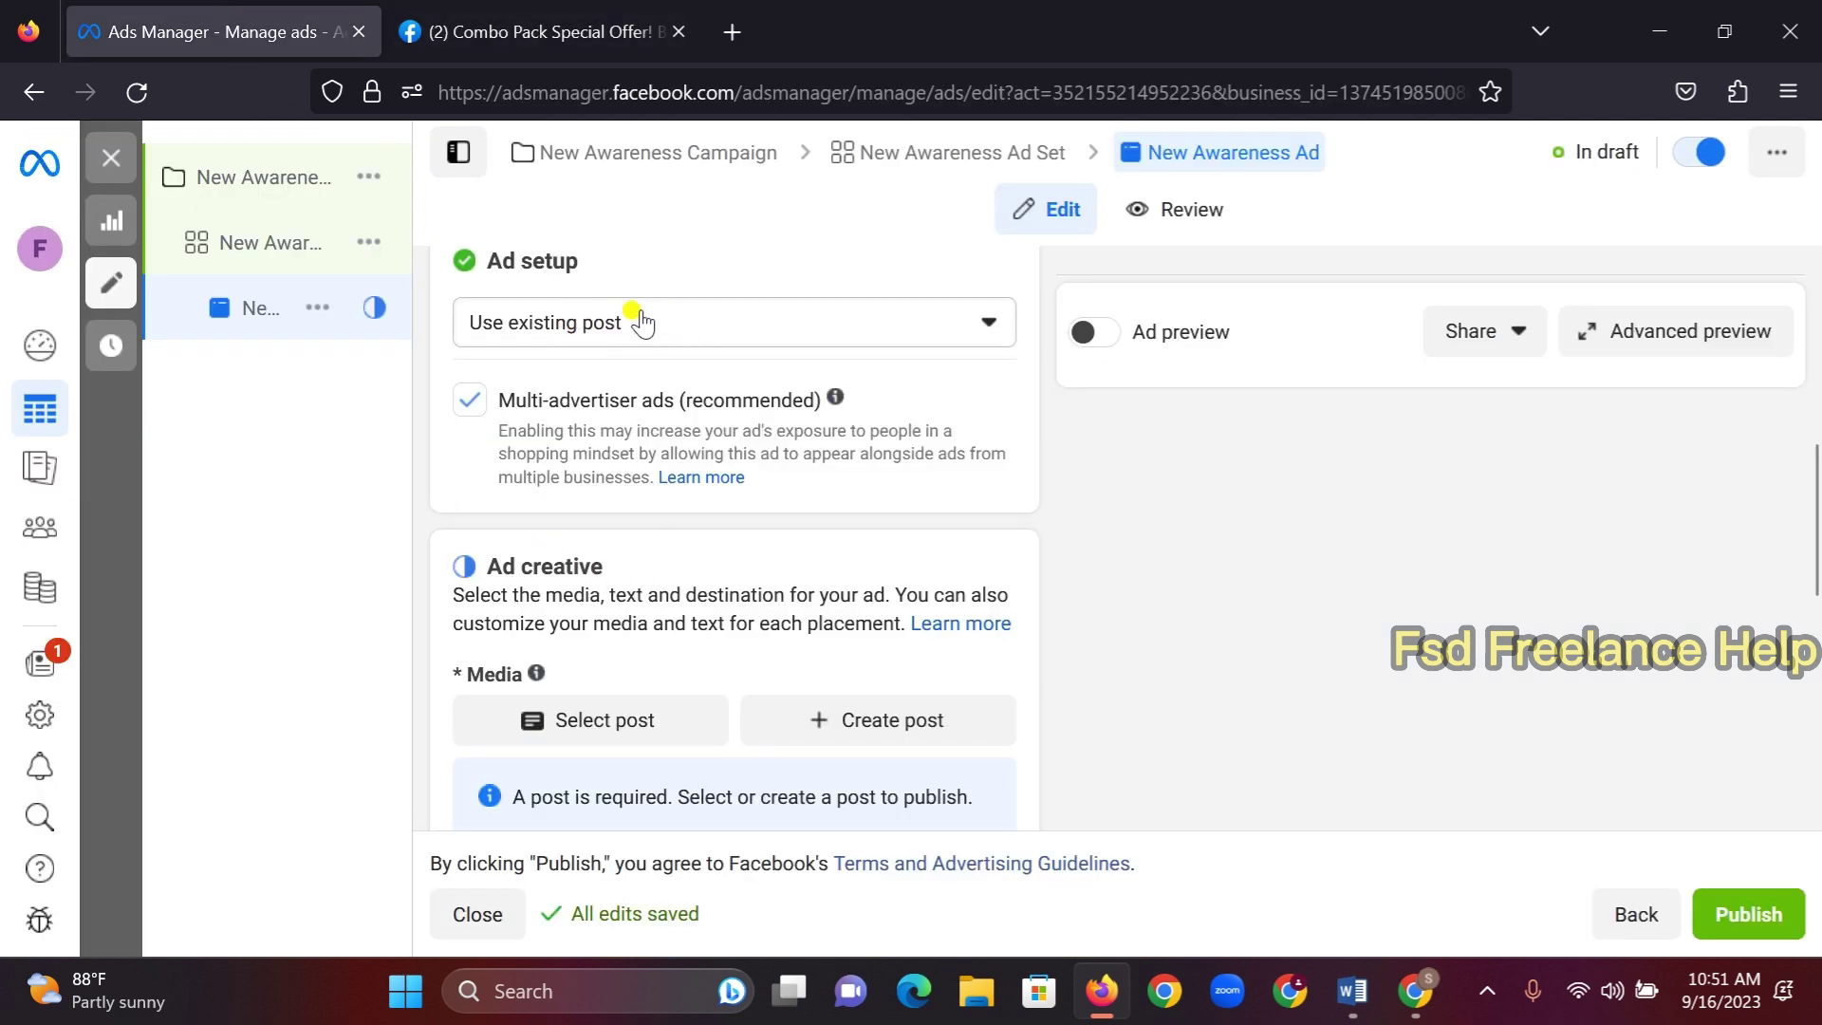
Keep the Use existing post setup and select the Facebook album post "Combo Pack Special Offer!" as the ad creative
{"action": "left_click", "coordinate": [986, 322]}
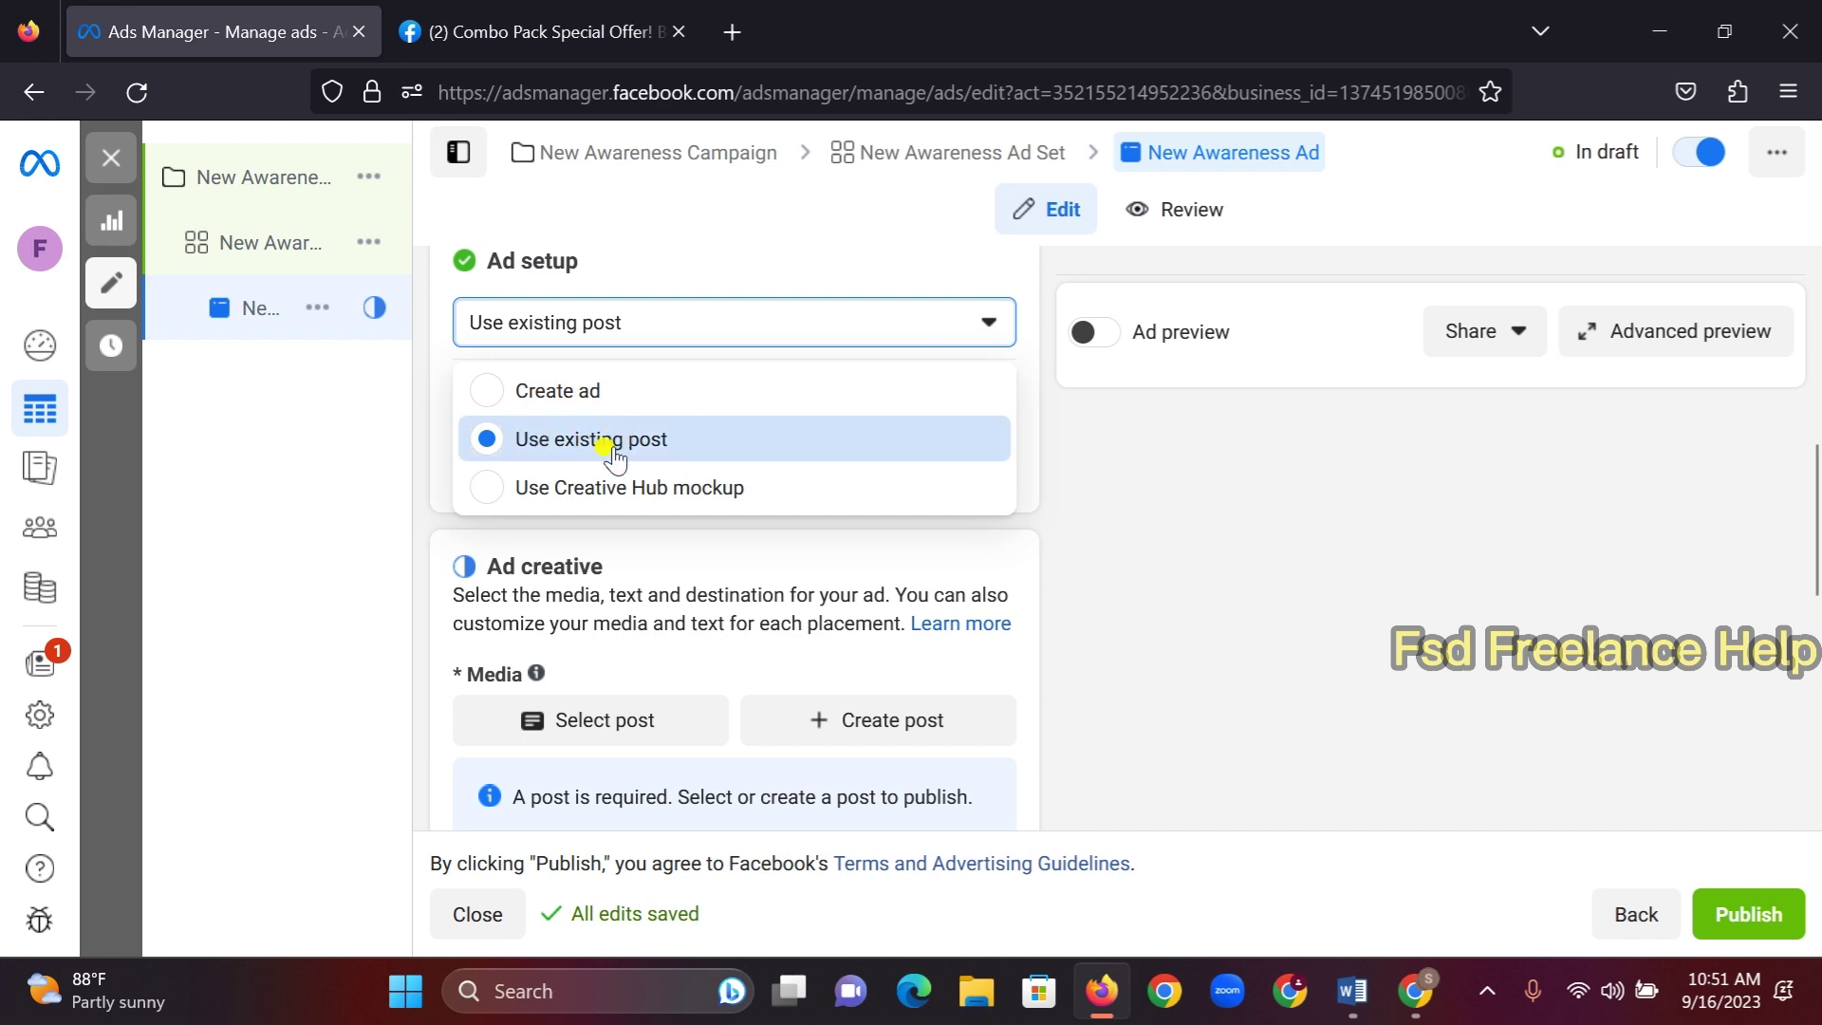
{"action": "scroll", "coordinate": [1053, 479], "scroll_direction": "down", "scroll_amount": 2}
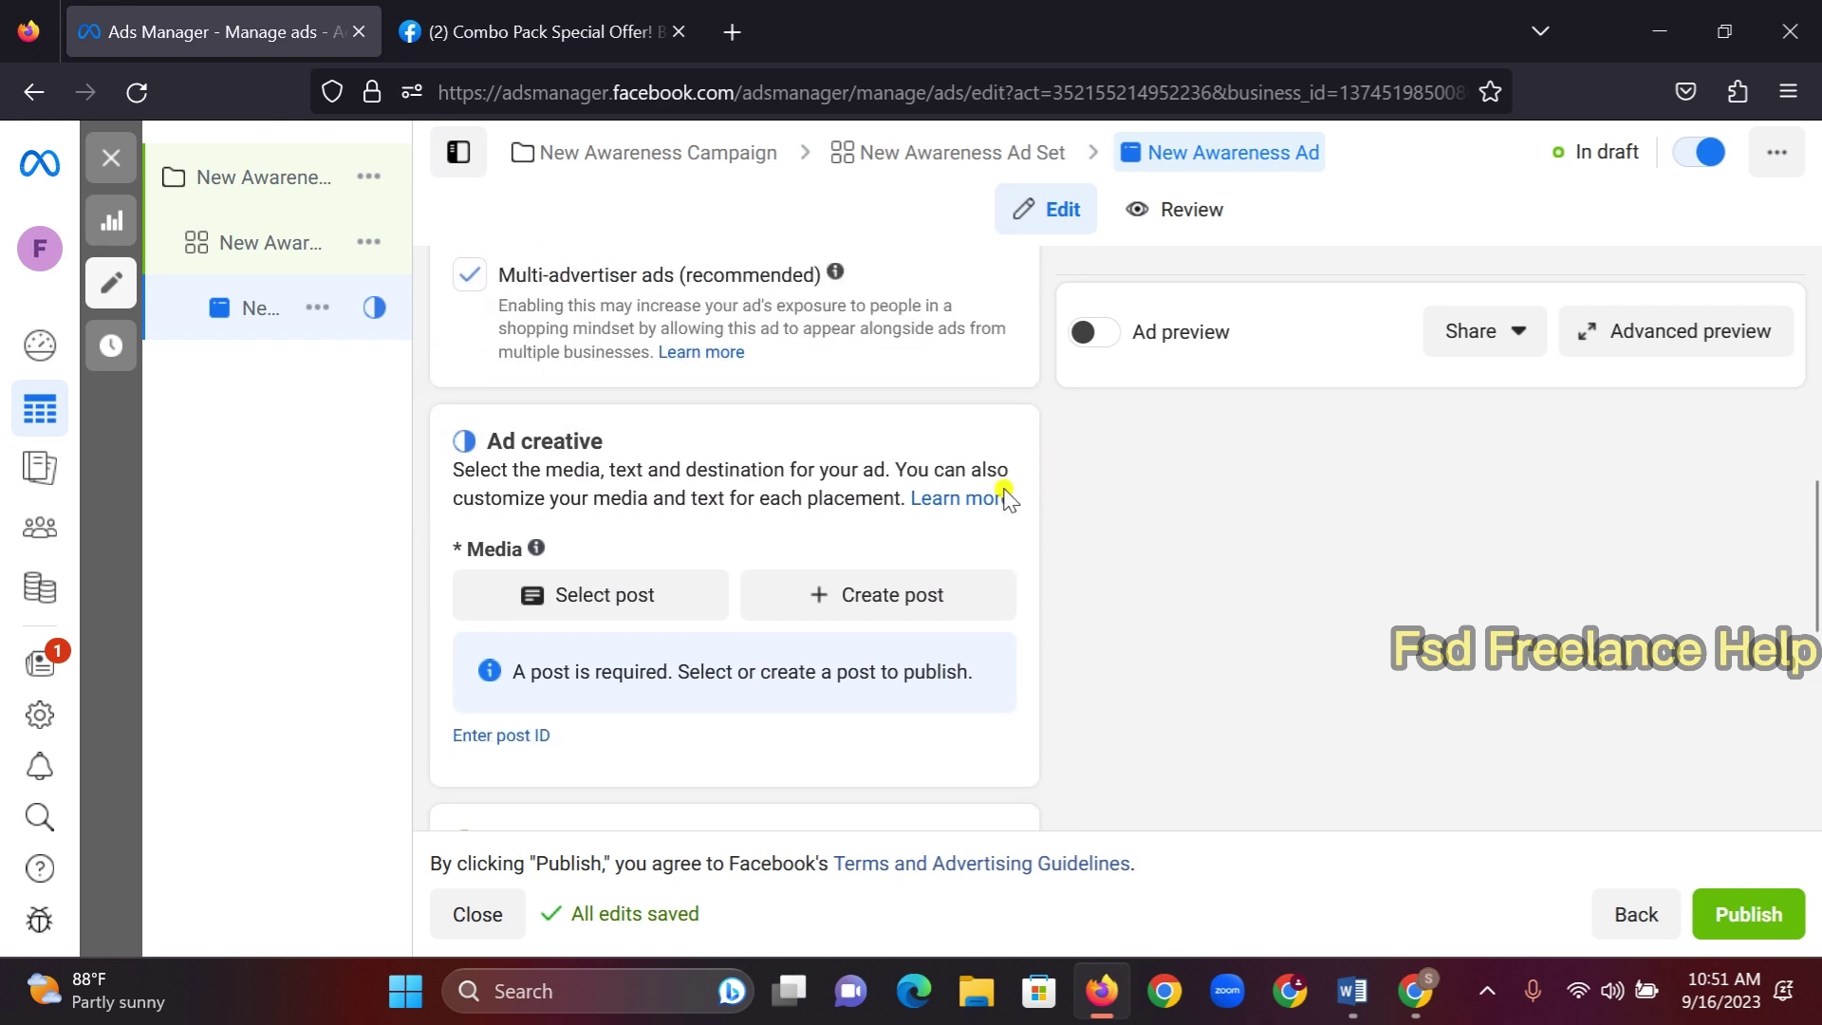
{"action": "left_click", "coordinate": [604, 600]}
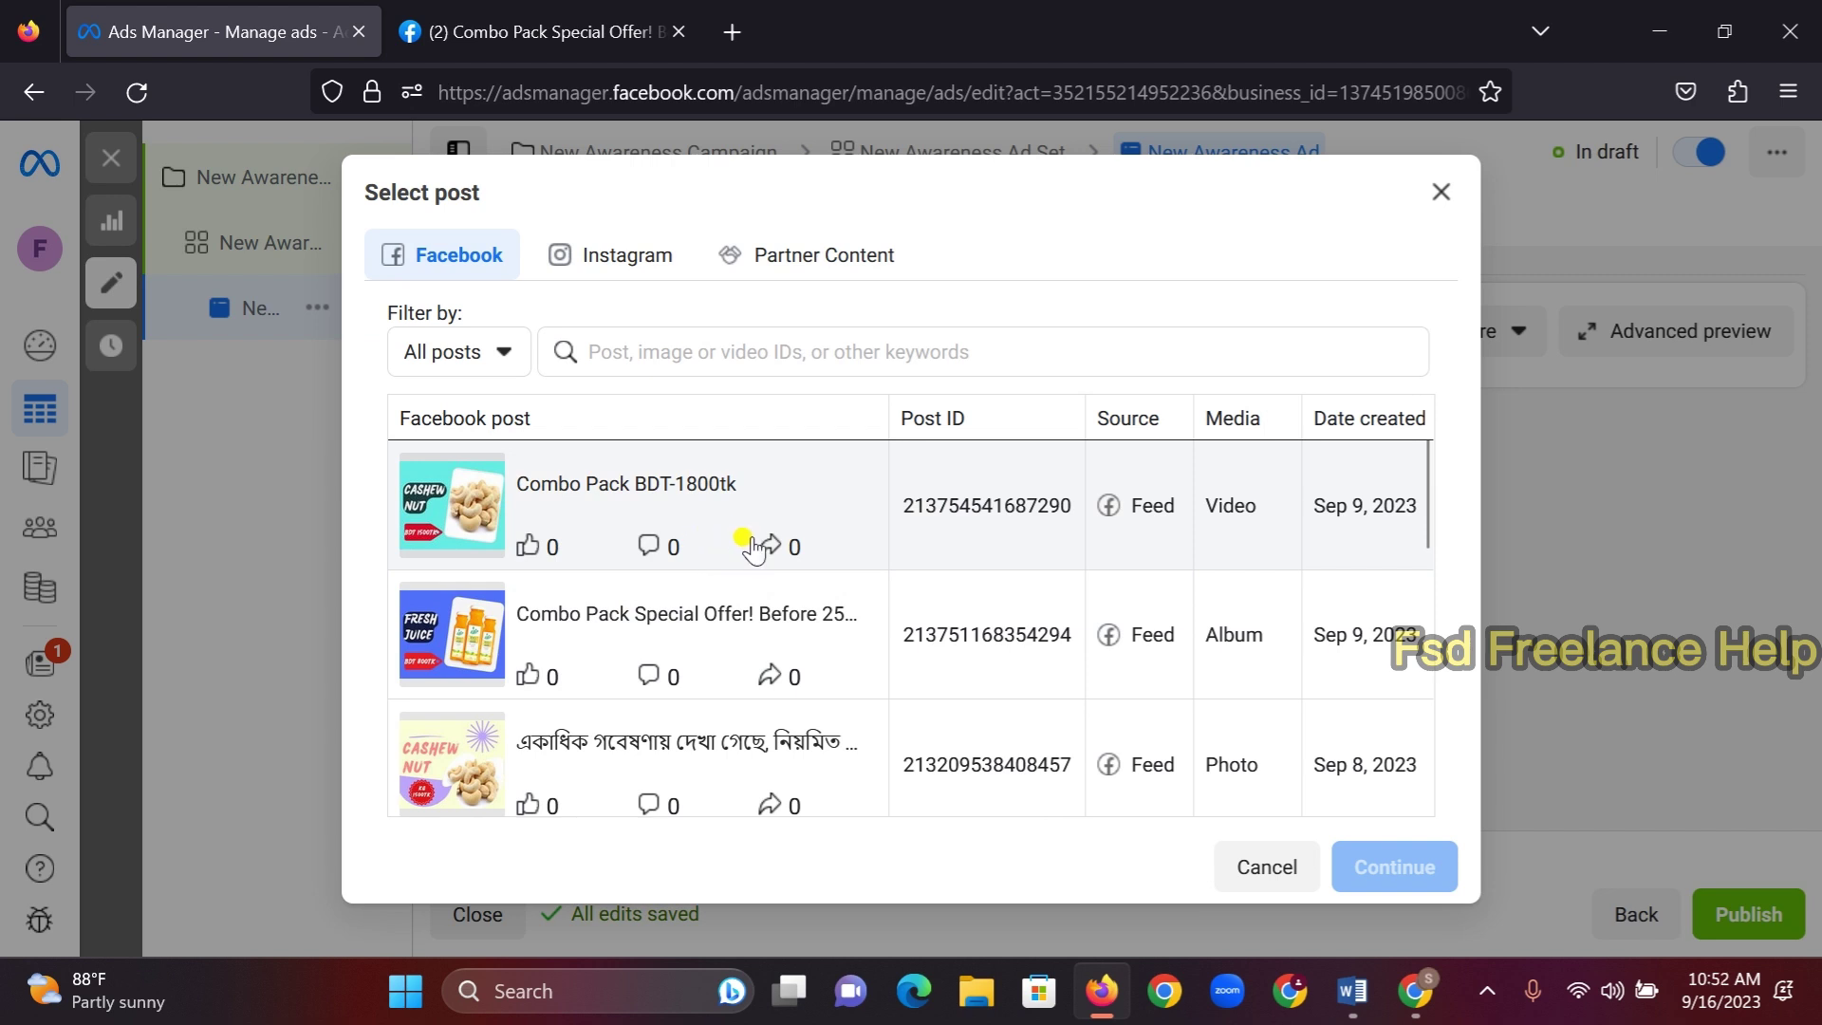
{"action": "scroll", "coordinate": [674, 691], "scroll_direction": "down", "scroll_amount": 1}
{"action": "scroll", "coordinate": [673, 690], "scroll_direction": "down", "scroll_amount": 3}
{"action": "scroll", "coordinate": [707, 684], "scroll_direction": "up", "scroll_amount": 4}
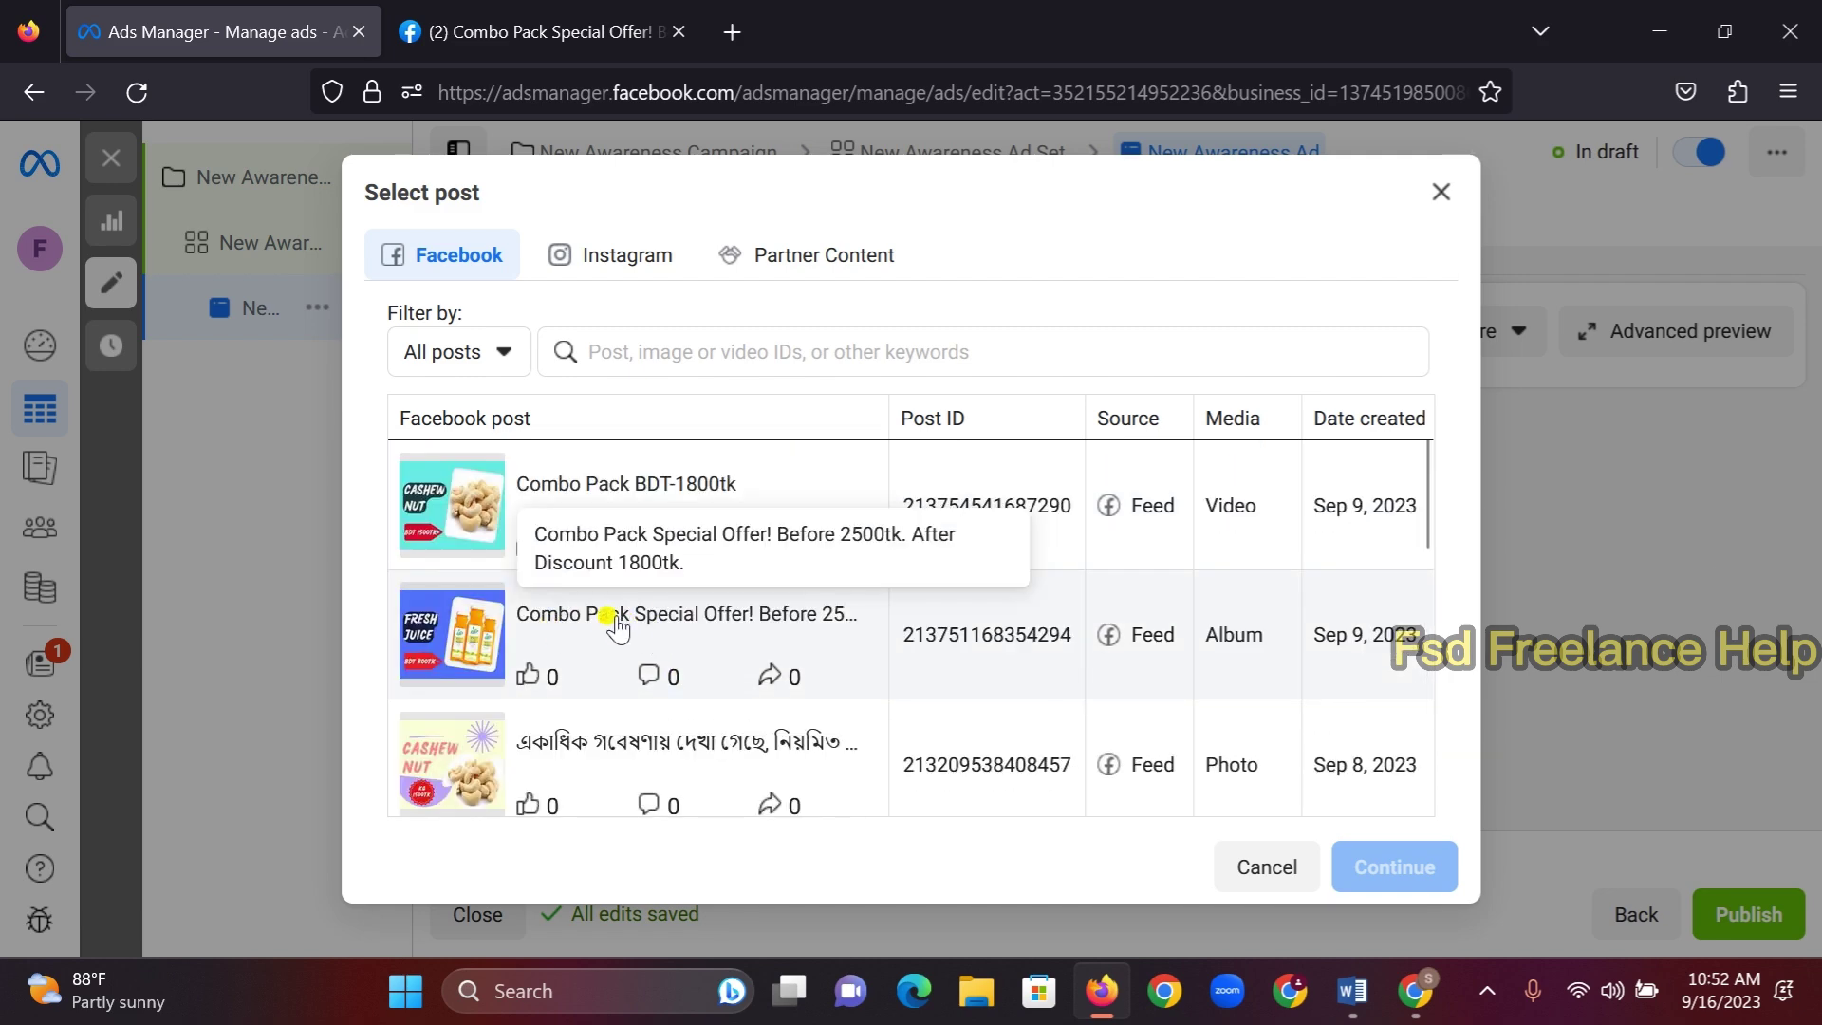
{"action": "left_click", "coordinate": [616, 626]}
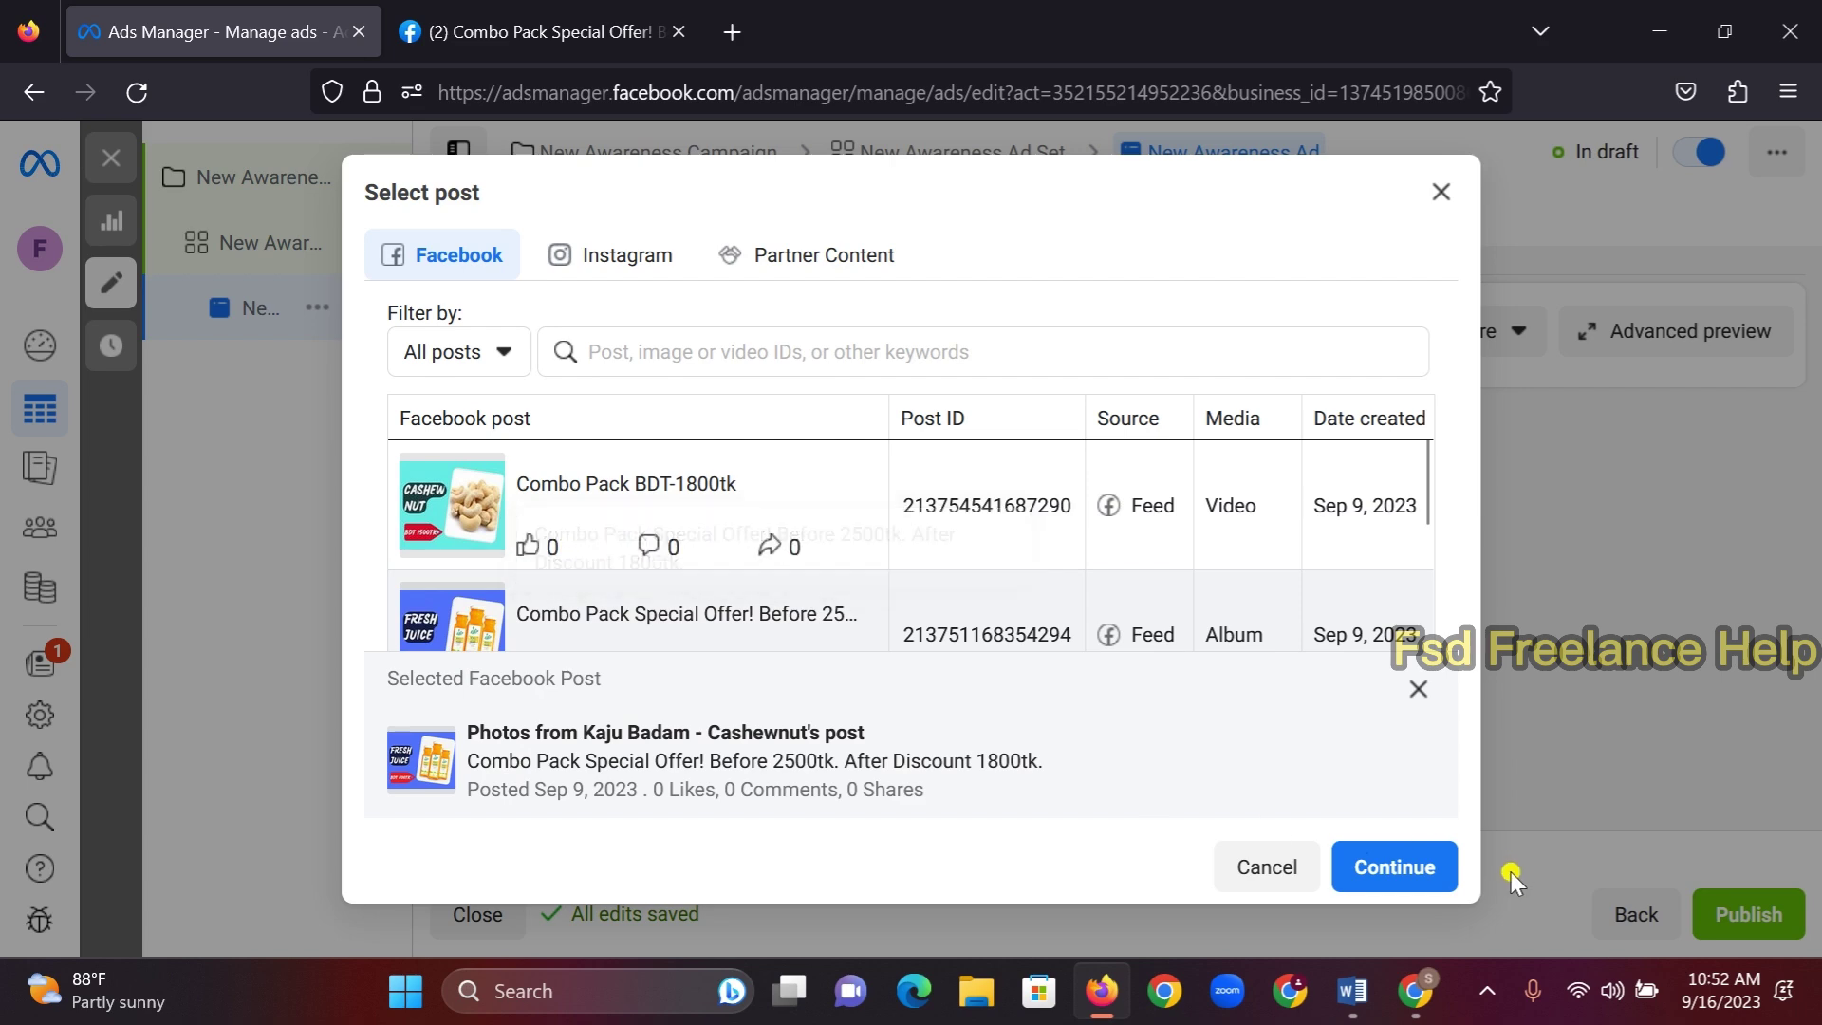
{"action": "left_click", "coordinate": [1408, 867]}
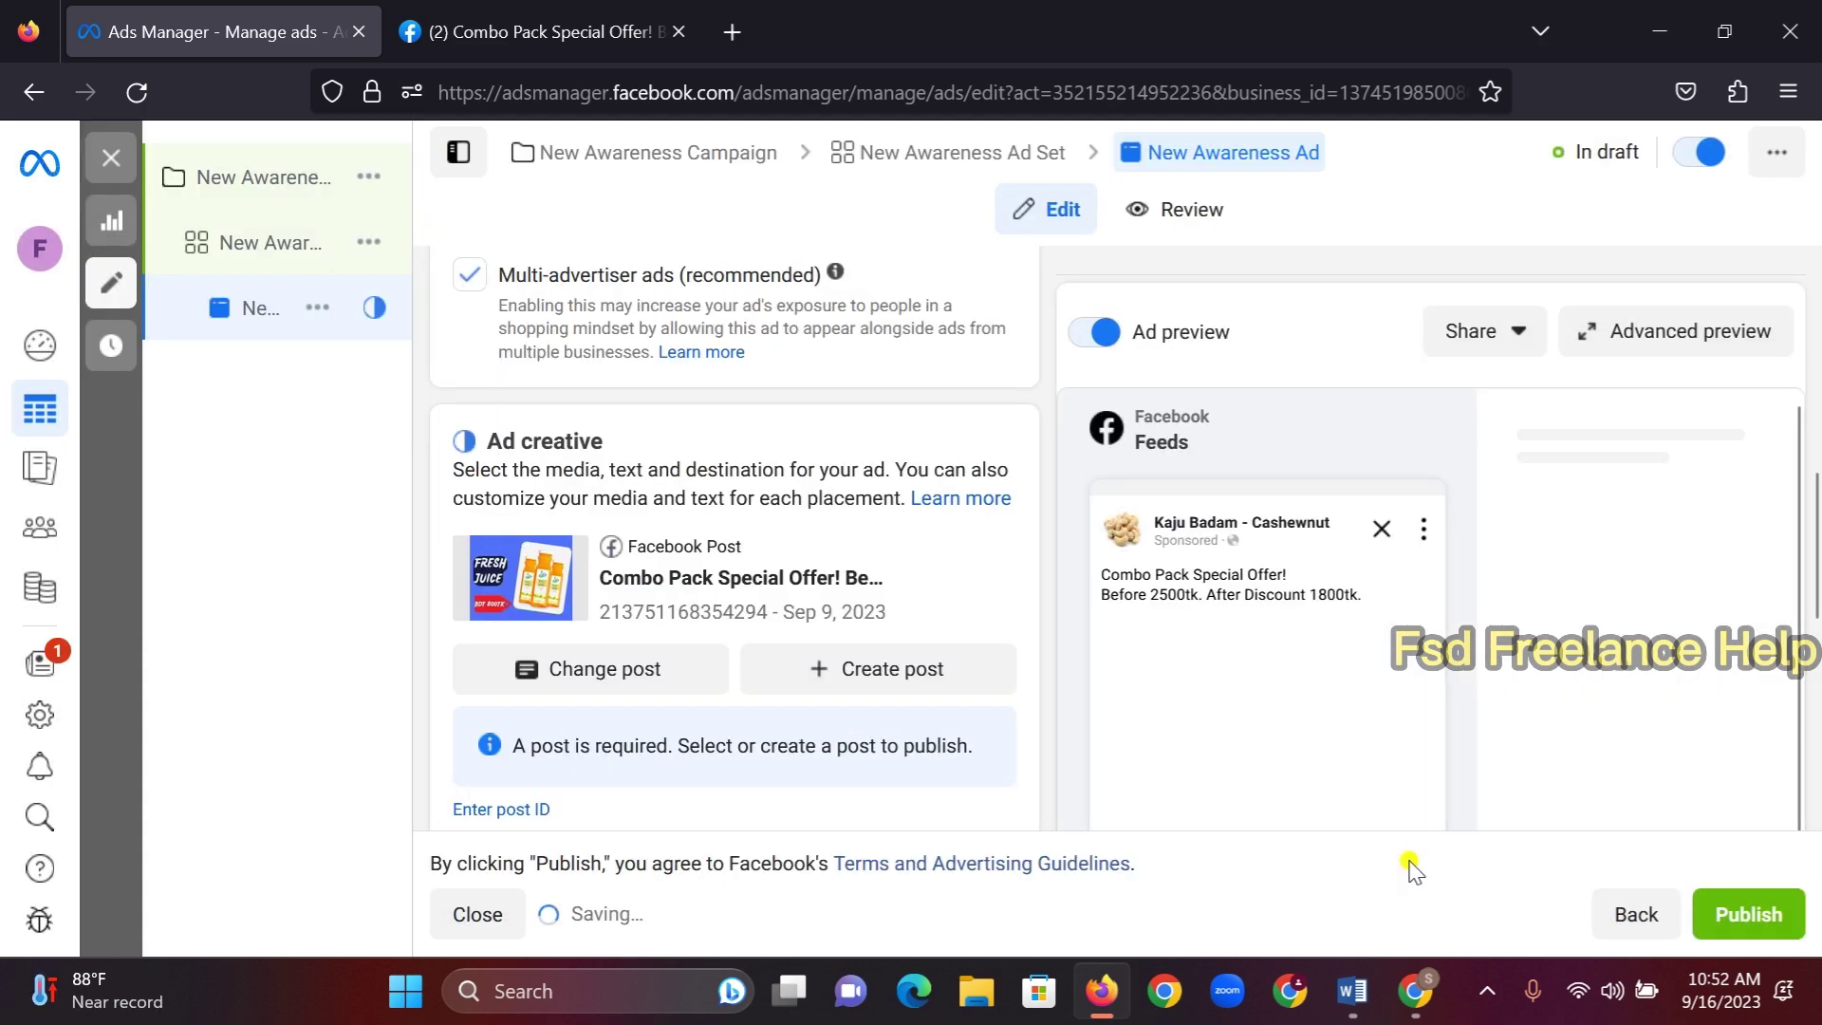
Check the selected post in the Facebook Feeds ad preview and the call to action option in the ad creative
{"action": "scroll", "coordinate": [1513, 692], "scroll_direction": "down", "scroll_amount": 10}
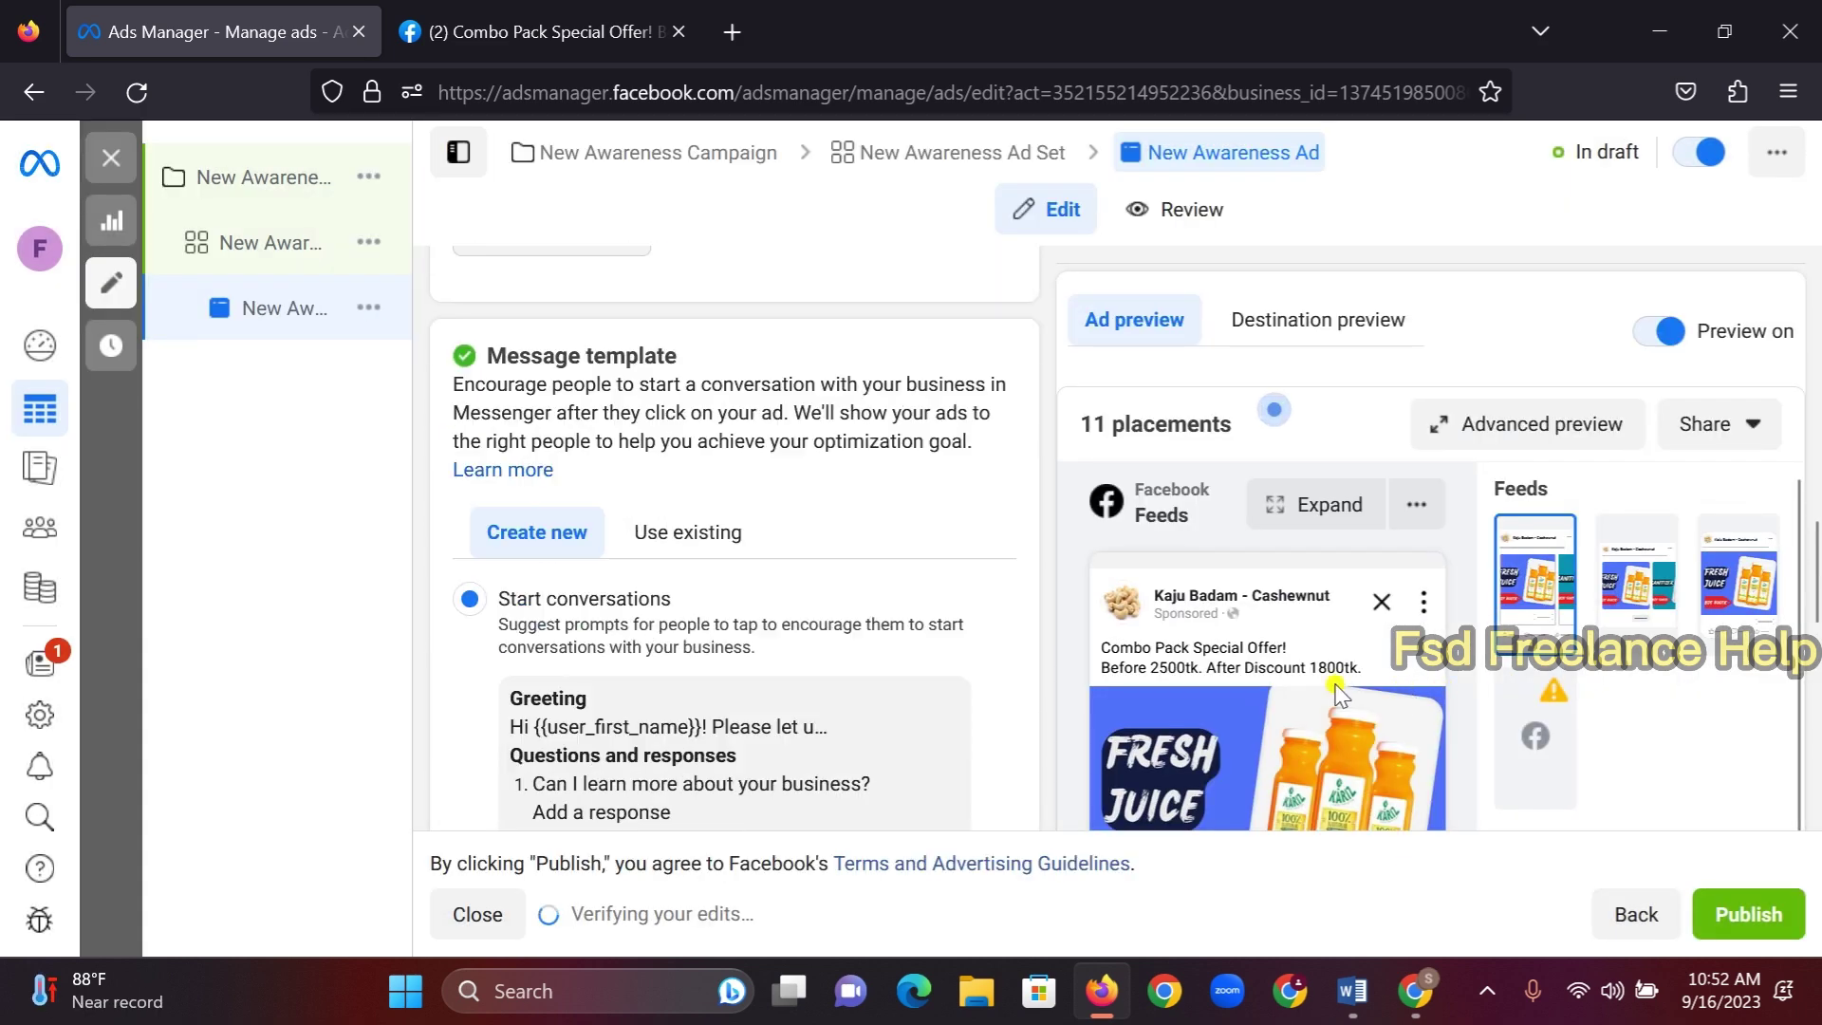
{"action": "scroll", "coordinate": [1233, 531], "scroll_direction": "down", "scroll_amount": 3}
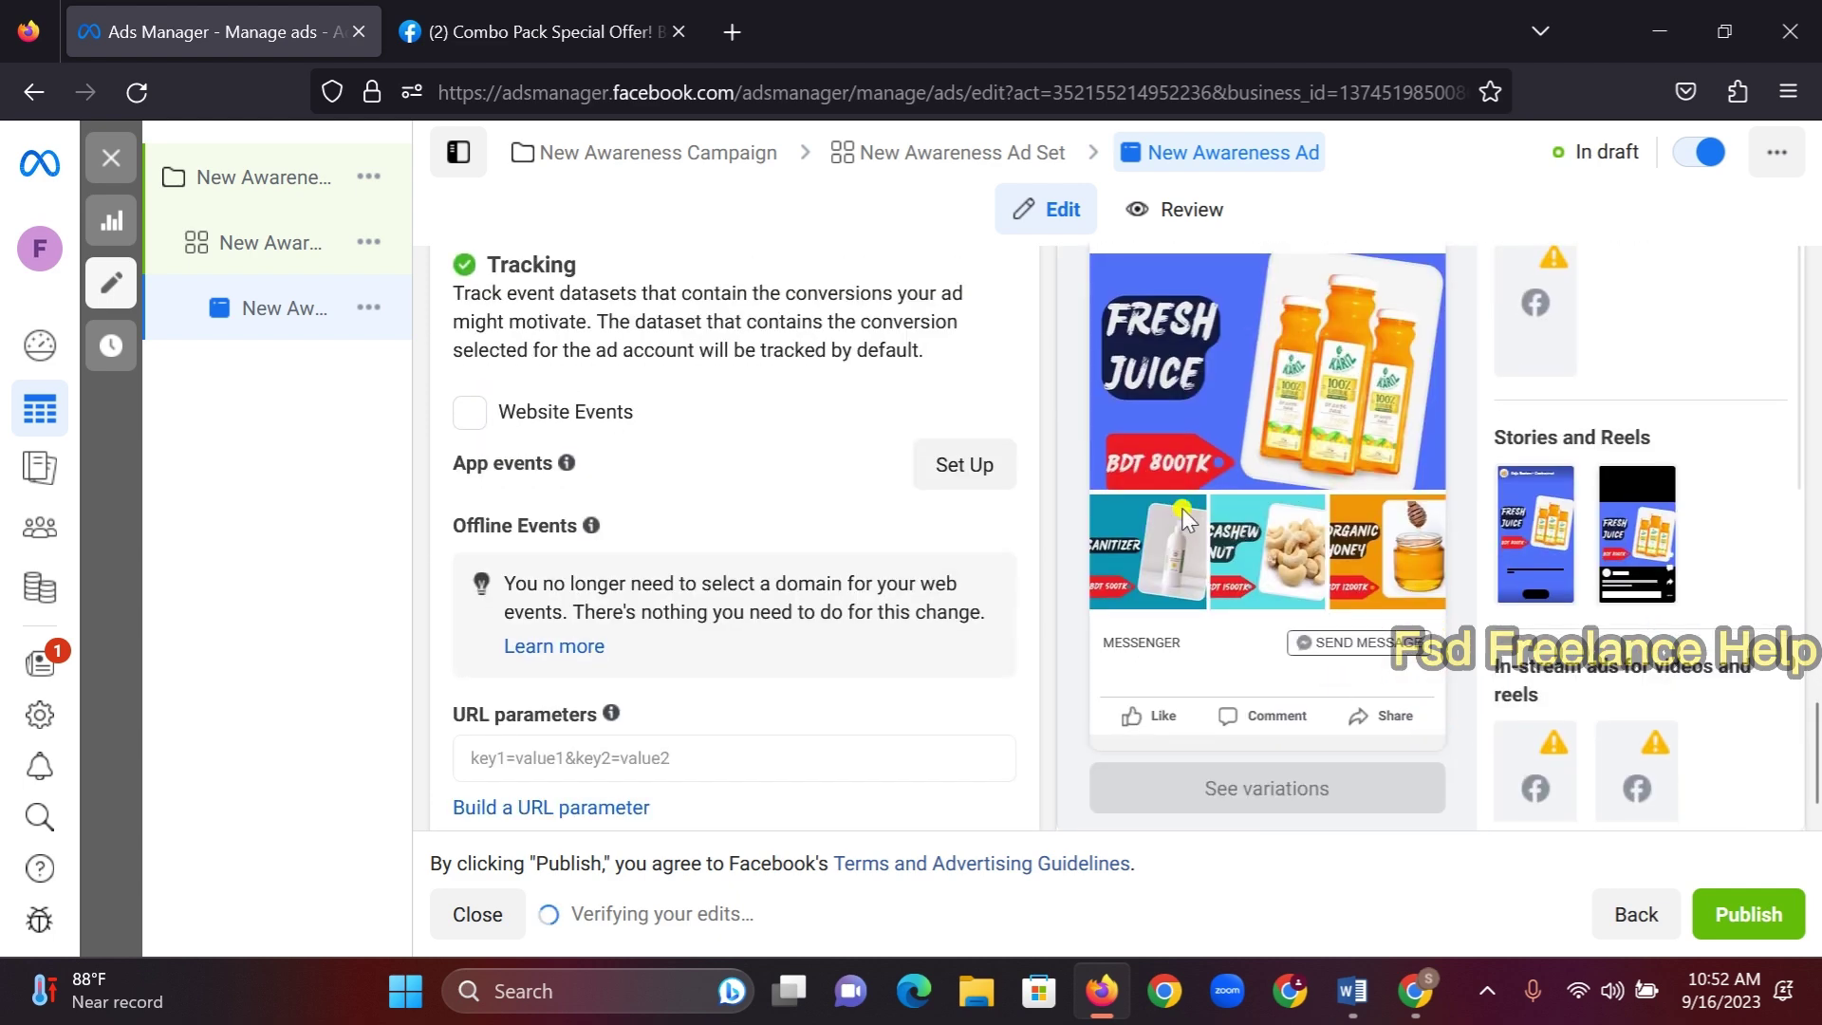
{"action": "scroll", "coordinate": [1186, 597], "scroll_direction": "up", "scroll_amount": 1}
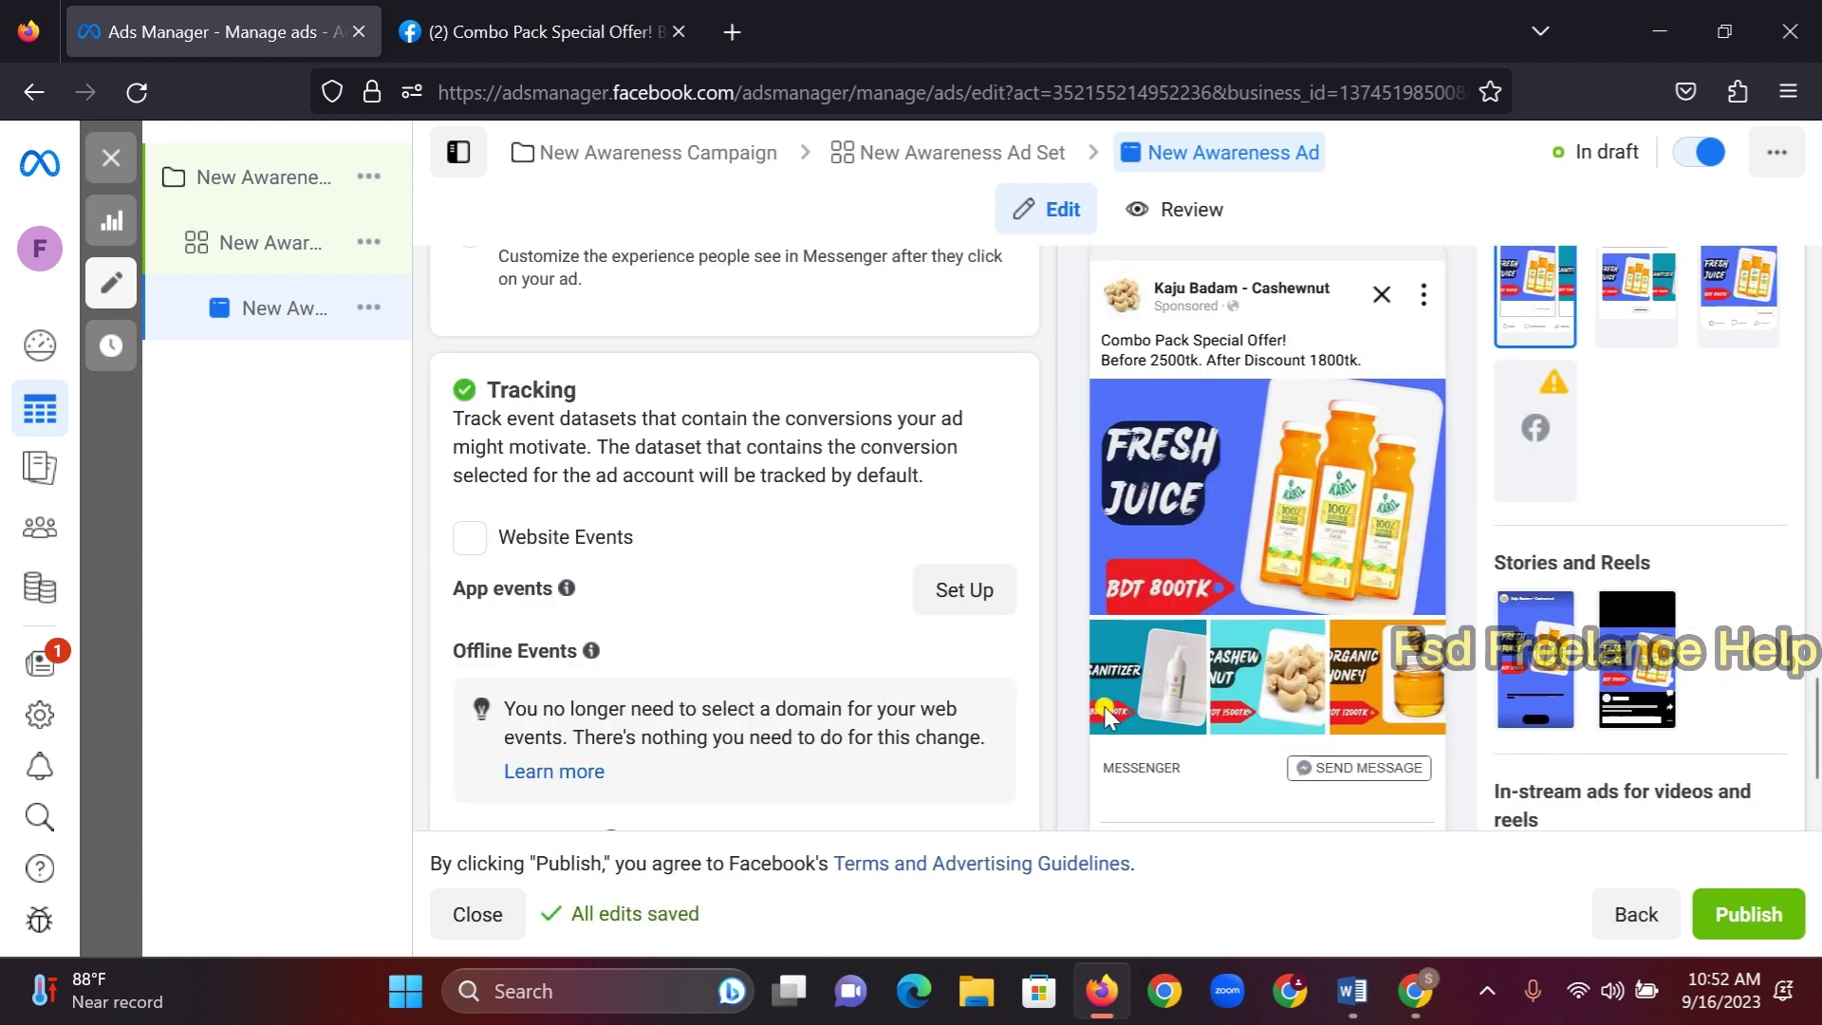
{"action": "scroll", "coordinate": [1122, 708], "scroll_direction": "up", "scroll_amount": 8}
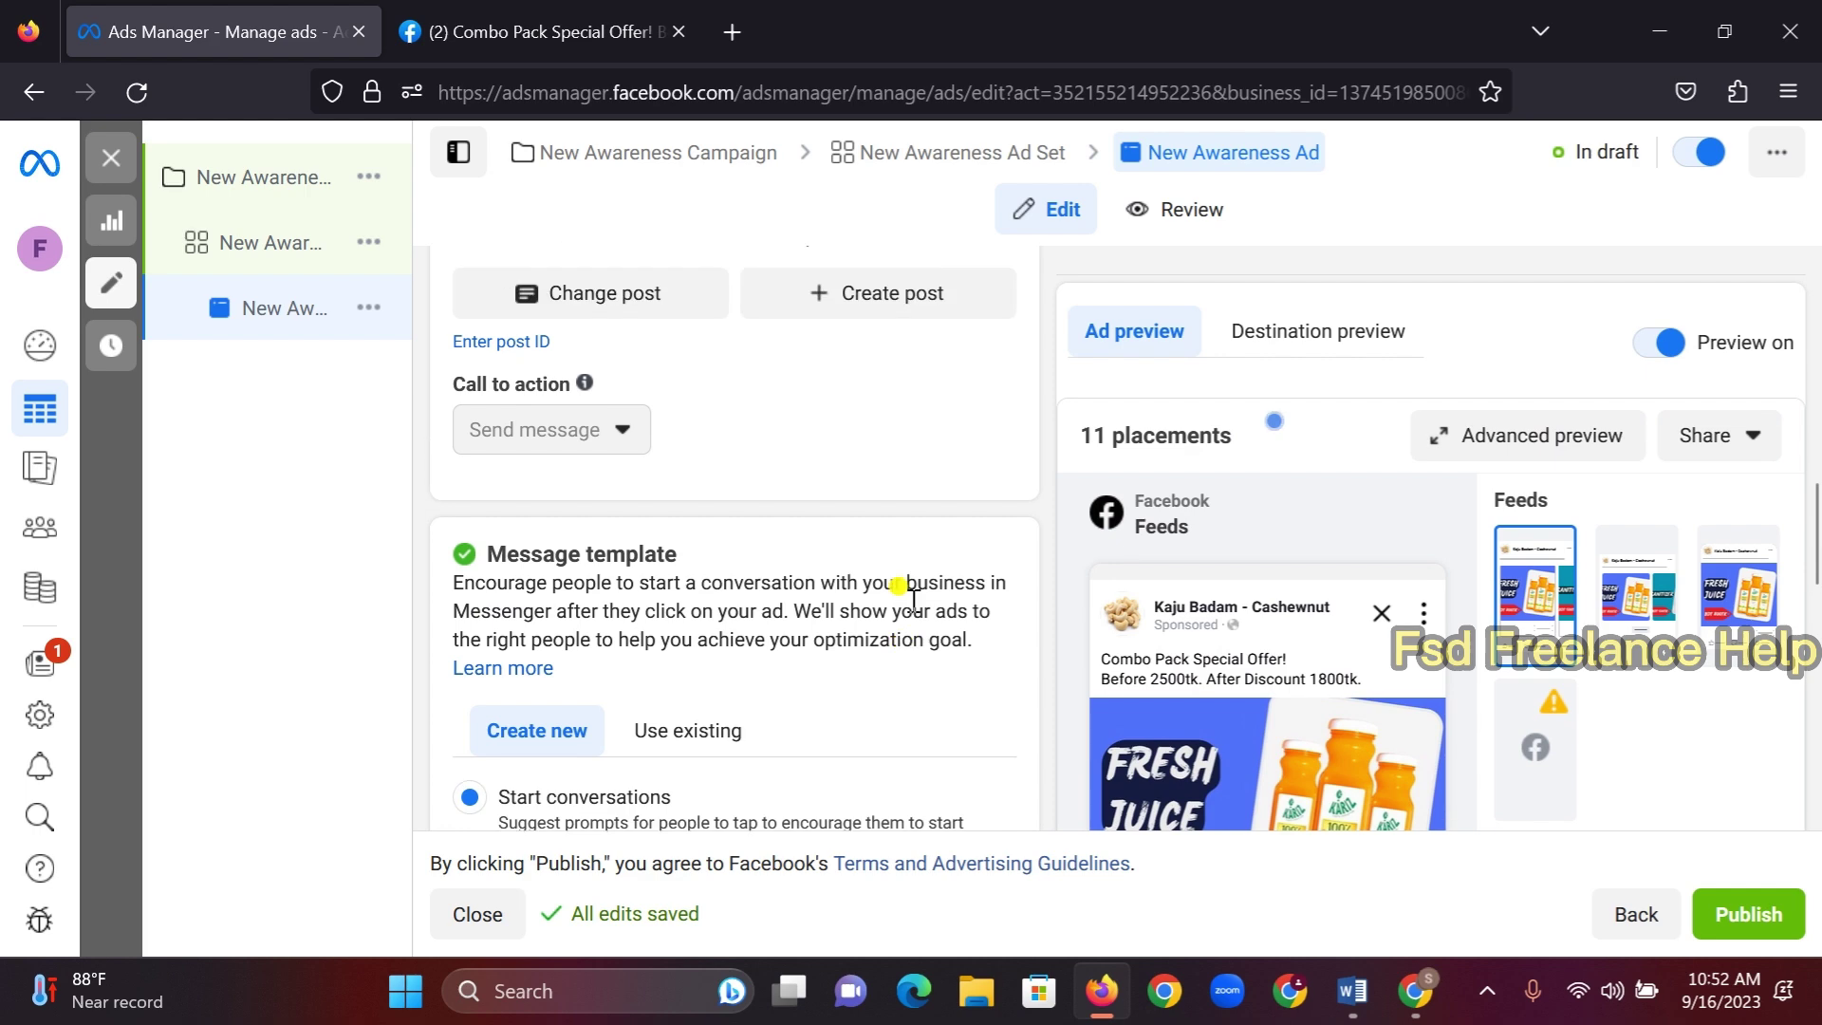
{"action": "scroll", "coordinate": [913, 593], "scroll_direction": "up", "scroll_amount": 3}
{"action": "mouse_move", "coordinate": [522, 669]}
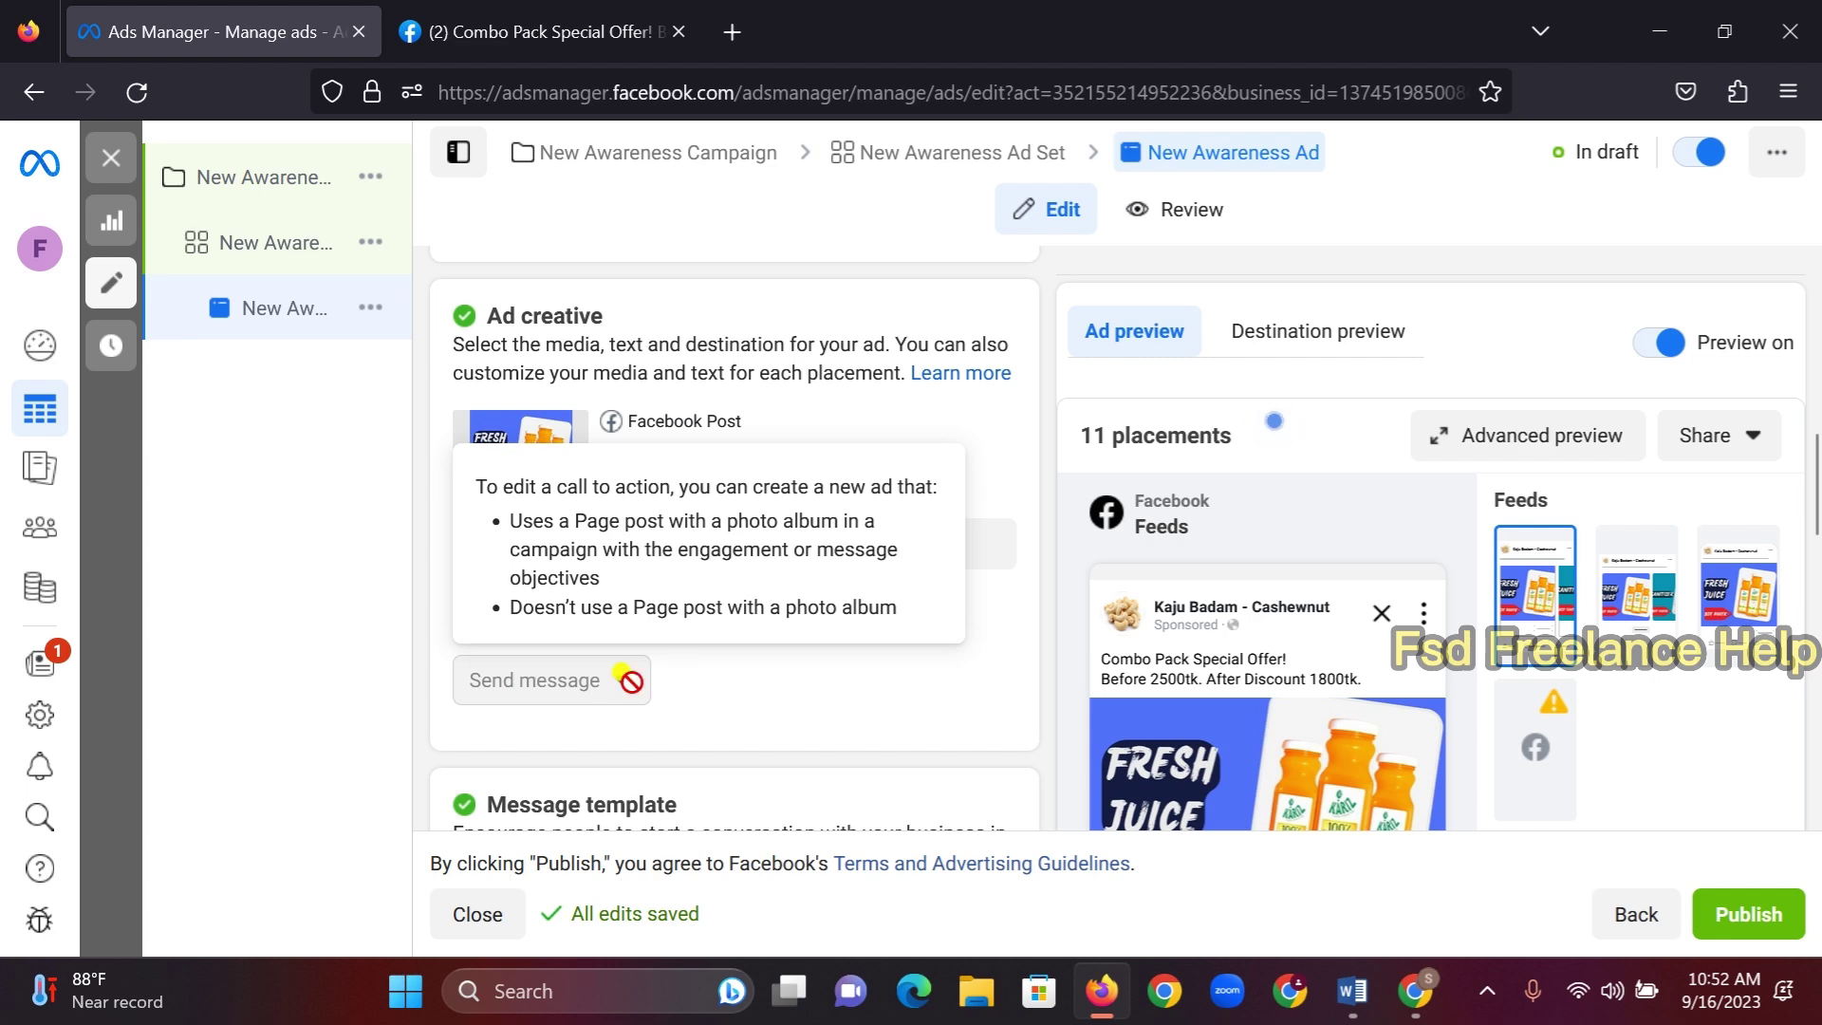
Review the ad's message template and tracking sections, including the greeting, questions, event settings and URL parameters
{"action": "scroll", "coordinate": [854, 711], "scroll_direction": "down", "scroll_amount": 4}
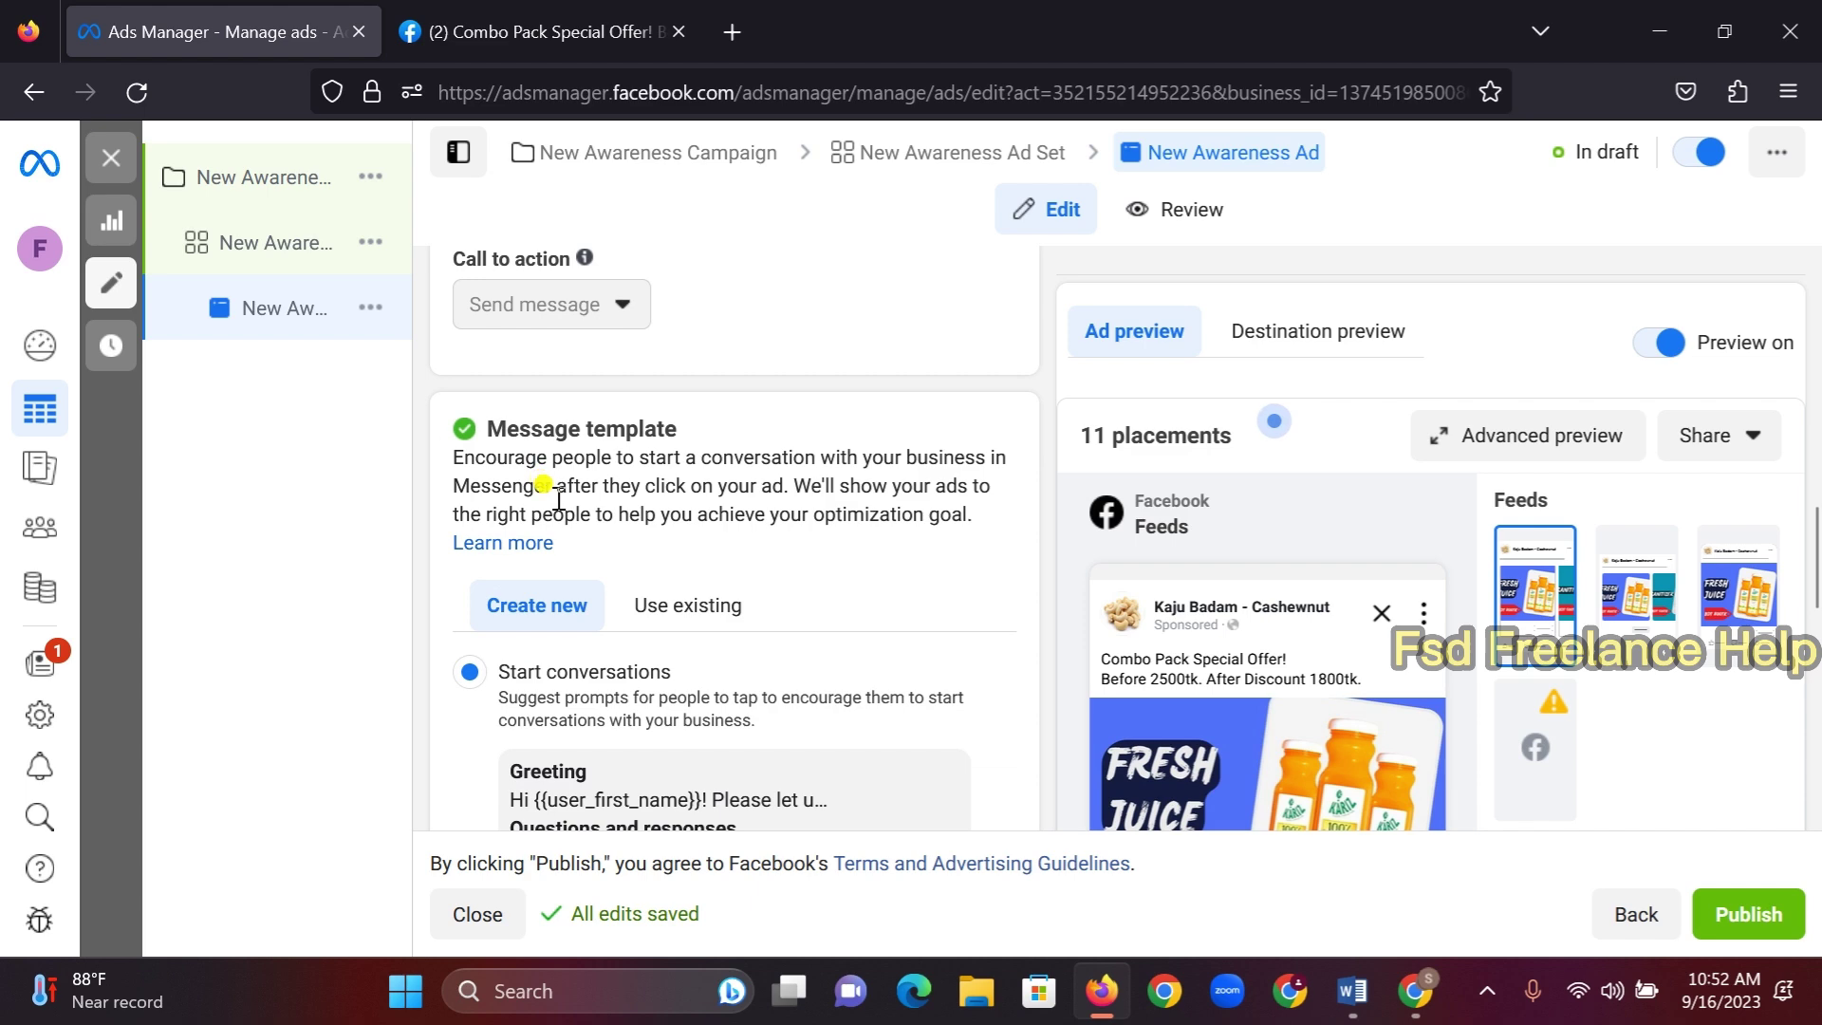
{"action": "scroll", "coordinate": [569, 527], "scroll_direction": "down", "scroll_amount": 4}
{"action": "scroll", "coordinate": [801, 389], "scroll_direction": "up", "scroll_amount": 4}
{"action": "scroll", "coordinate": [550, 542], "scroll_direction": "down", "scroll_amount": 8}
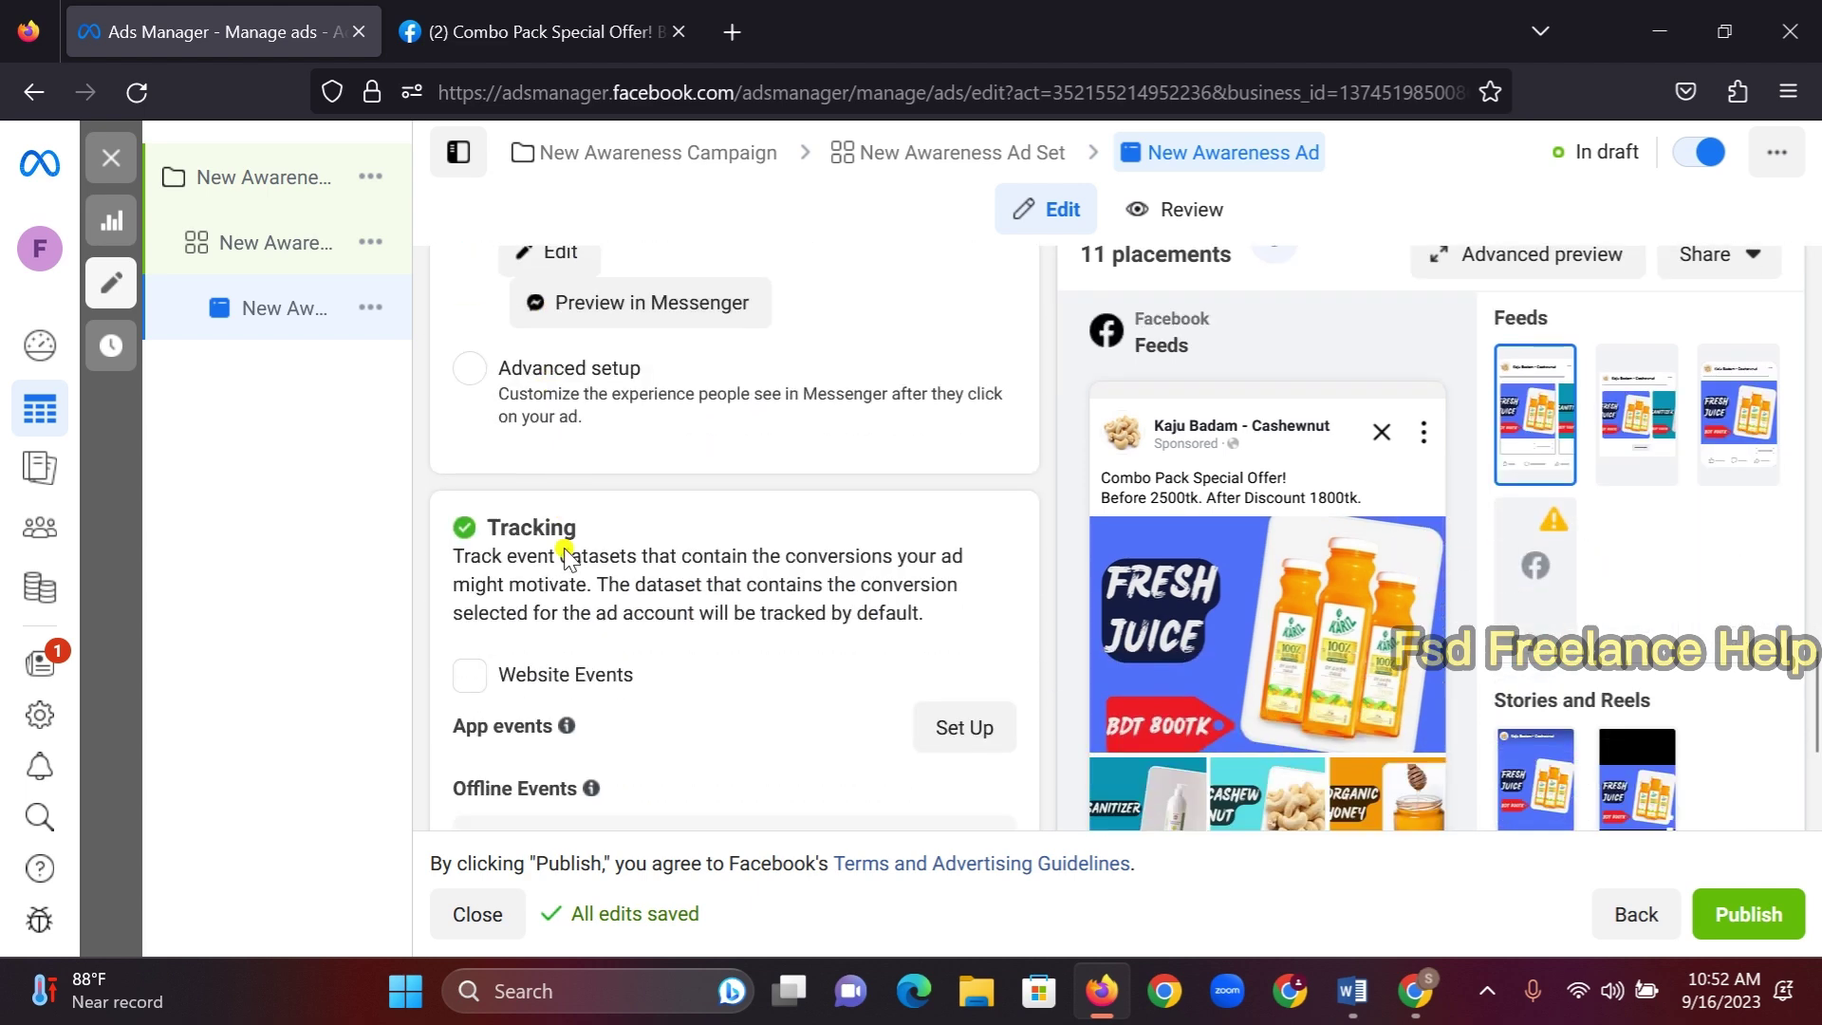
{"action": "scroll", "coordinate": [529, 541], "scroll_direction": "down", "scroll_amount": 3}
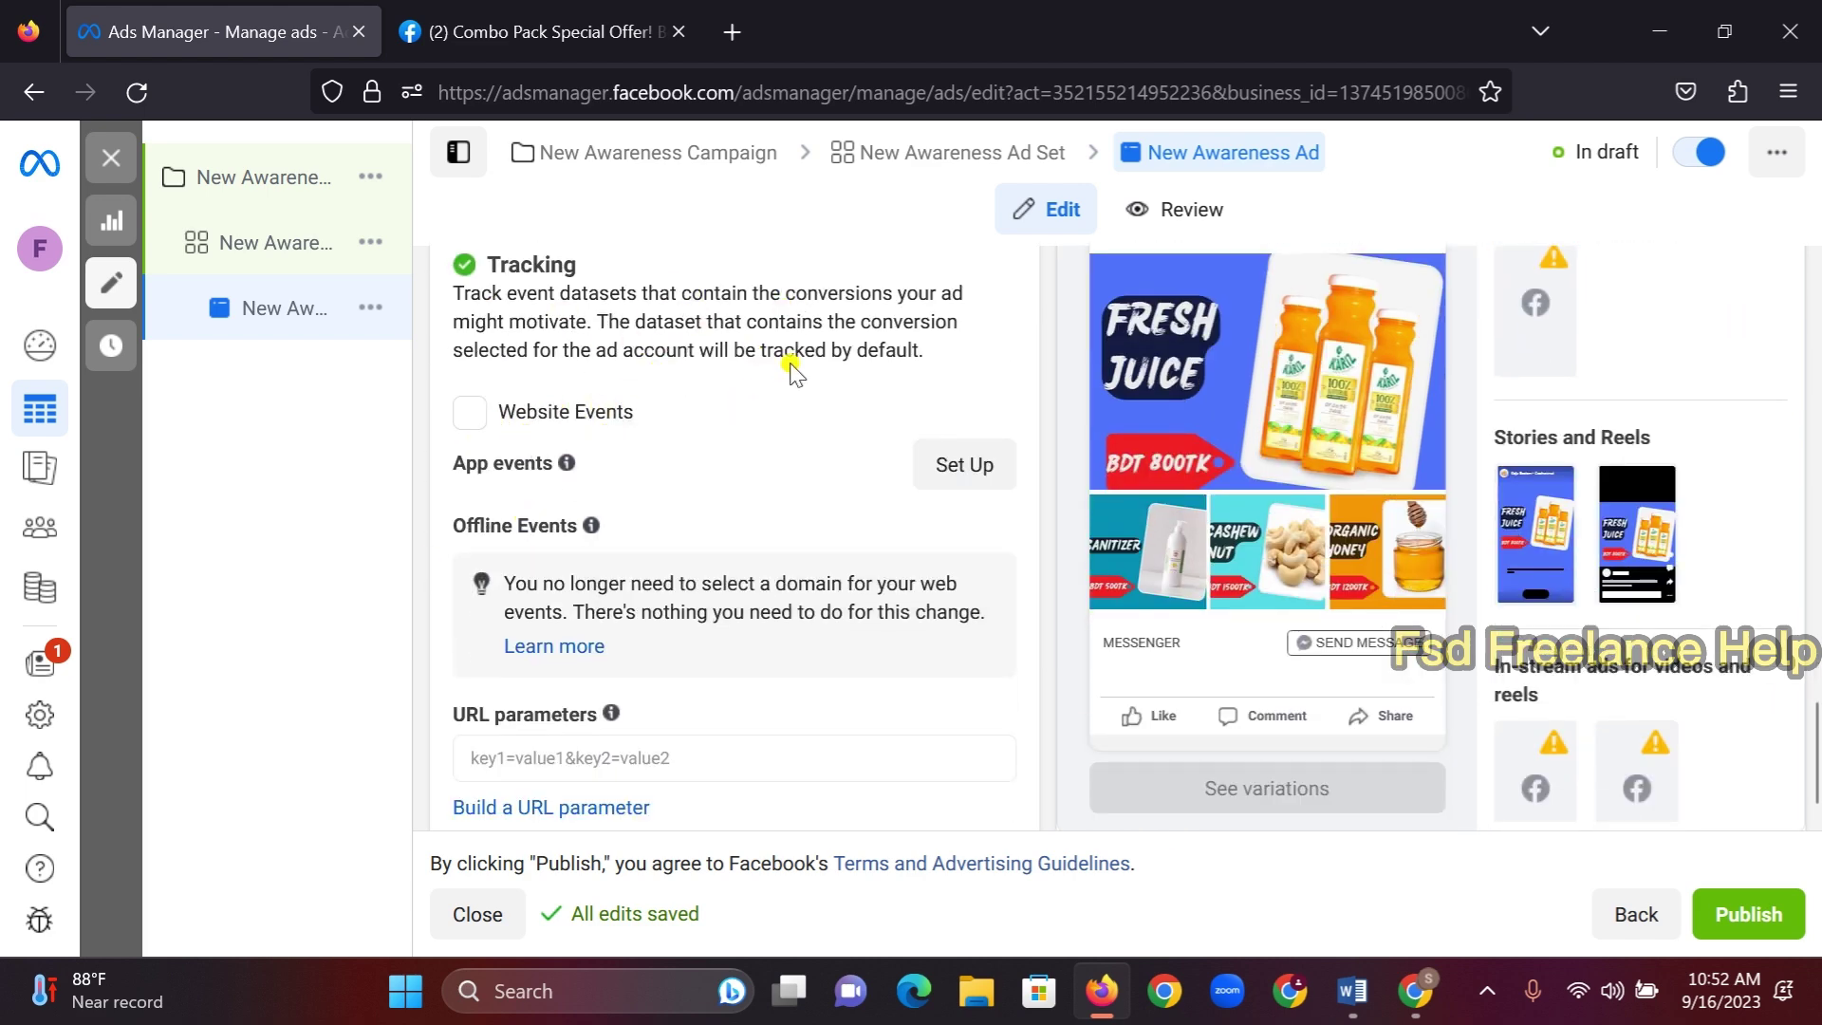
{"action": "scroll", "coordinate": [715, 643], "scroll_direction": "down", "scroll_amount": 1}
{"action": "scroll", "coordinate": [737, 663], "scroll_direction": "up", "scroll_amount": 7}
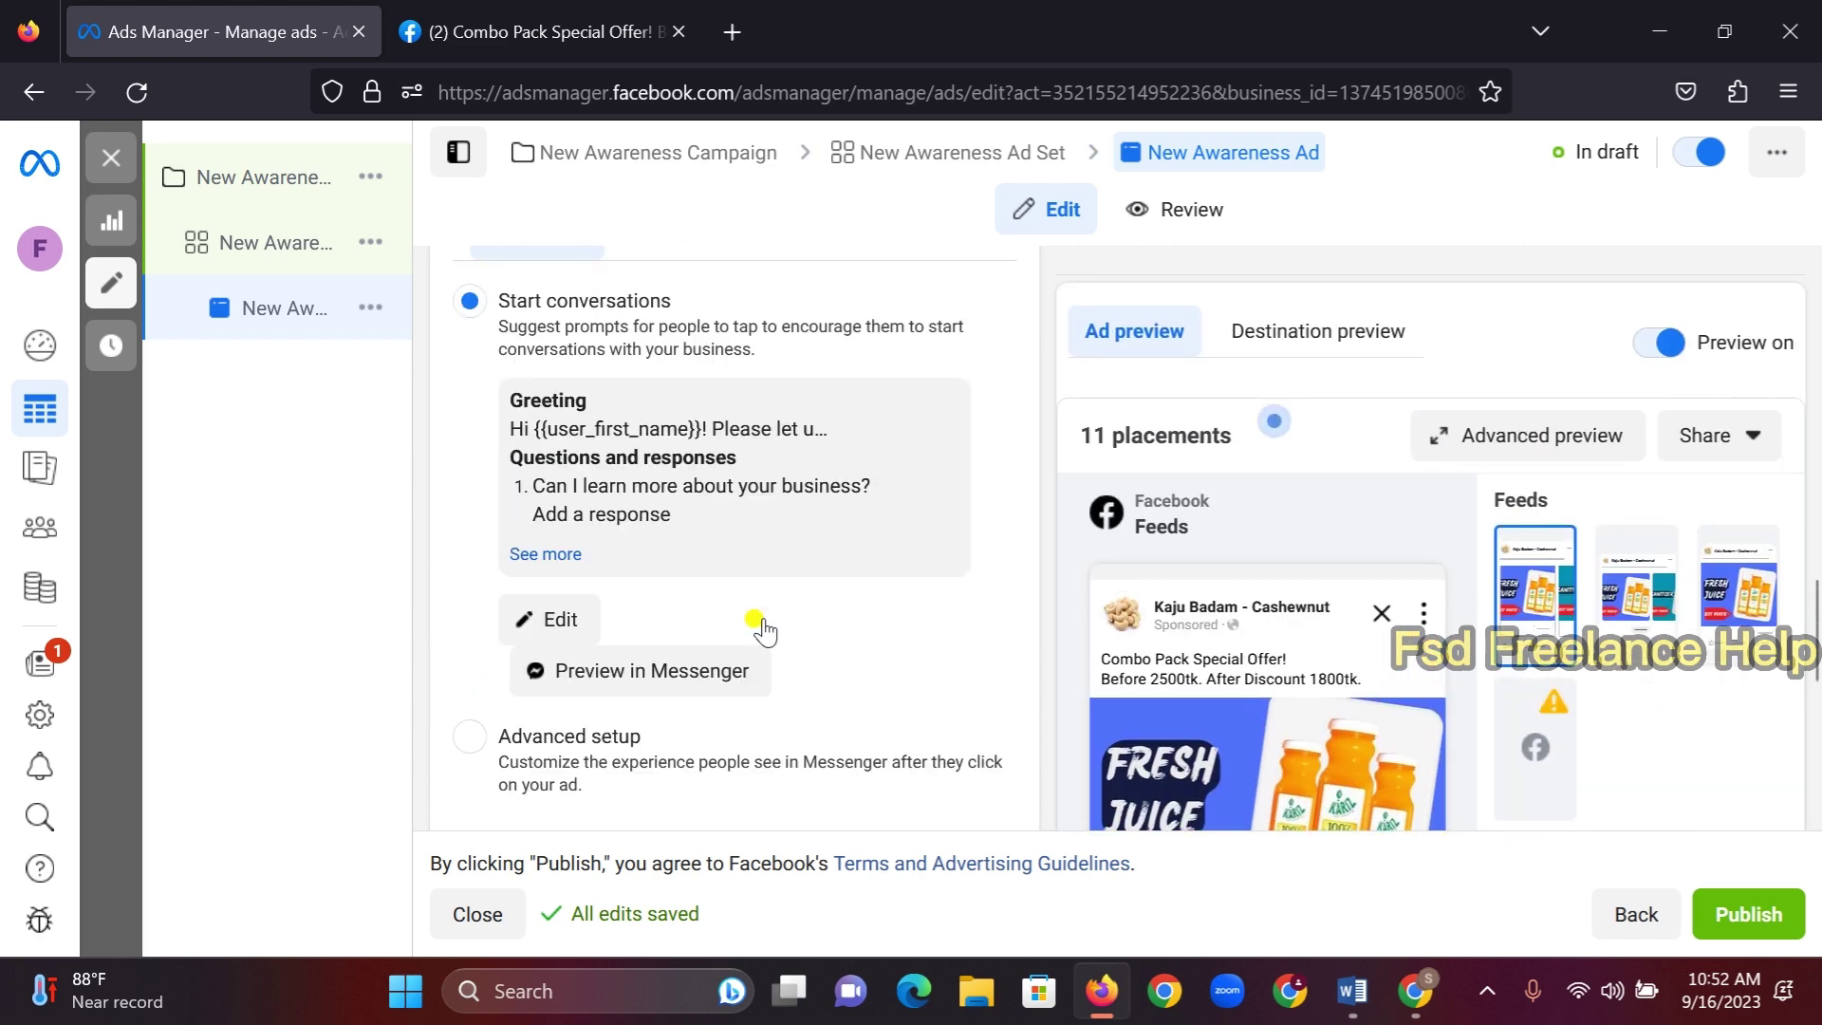
{"action": "scroll", "coordinate": [762, 622], "scroll_direction": "up", "scroll_amount": 1}
{"action": "scroll", "coordinate": [760, 618], "scroll_direction": "down", "scroll_amount": 8}
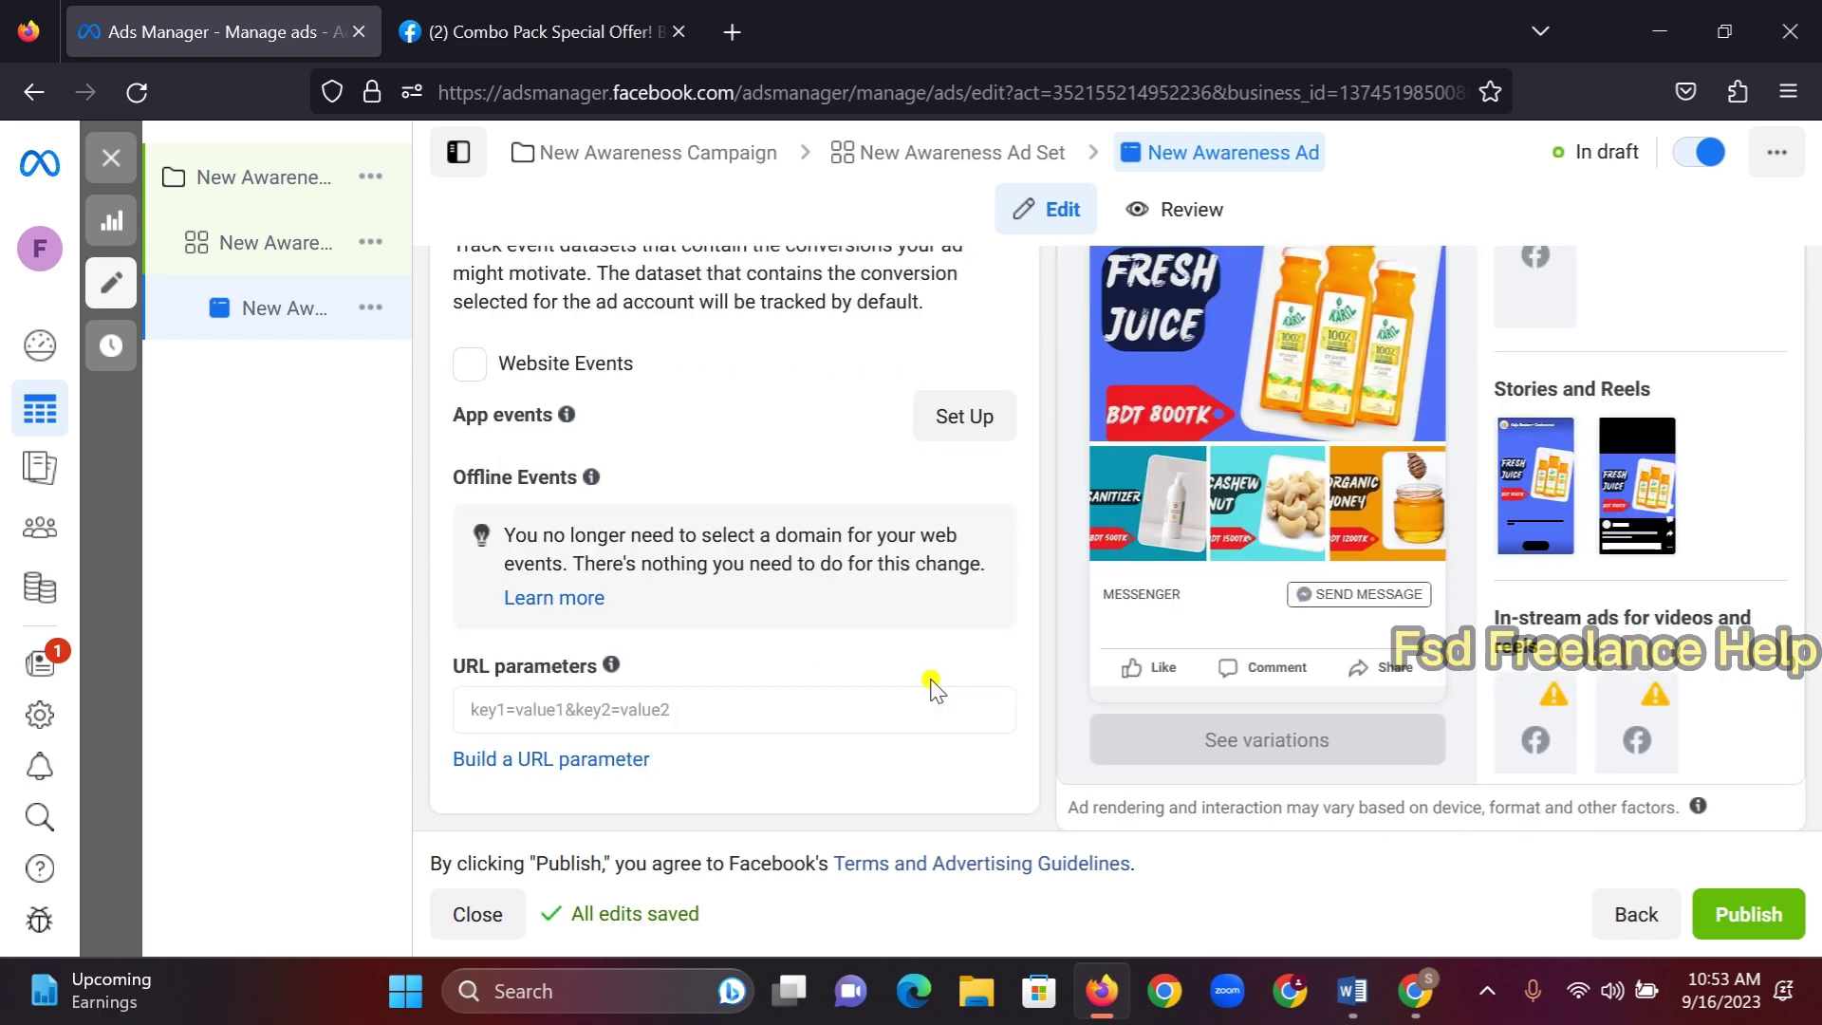
{"action": "scroll", "coordinate": [934, 687], "scroll_direction": "up", "scroll_amount": 8}
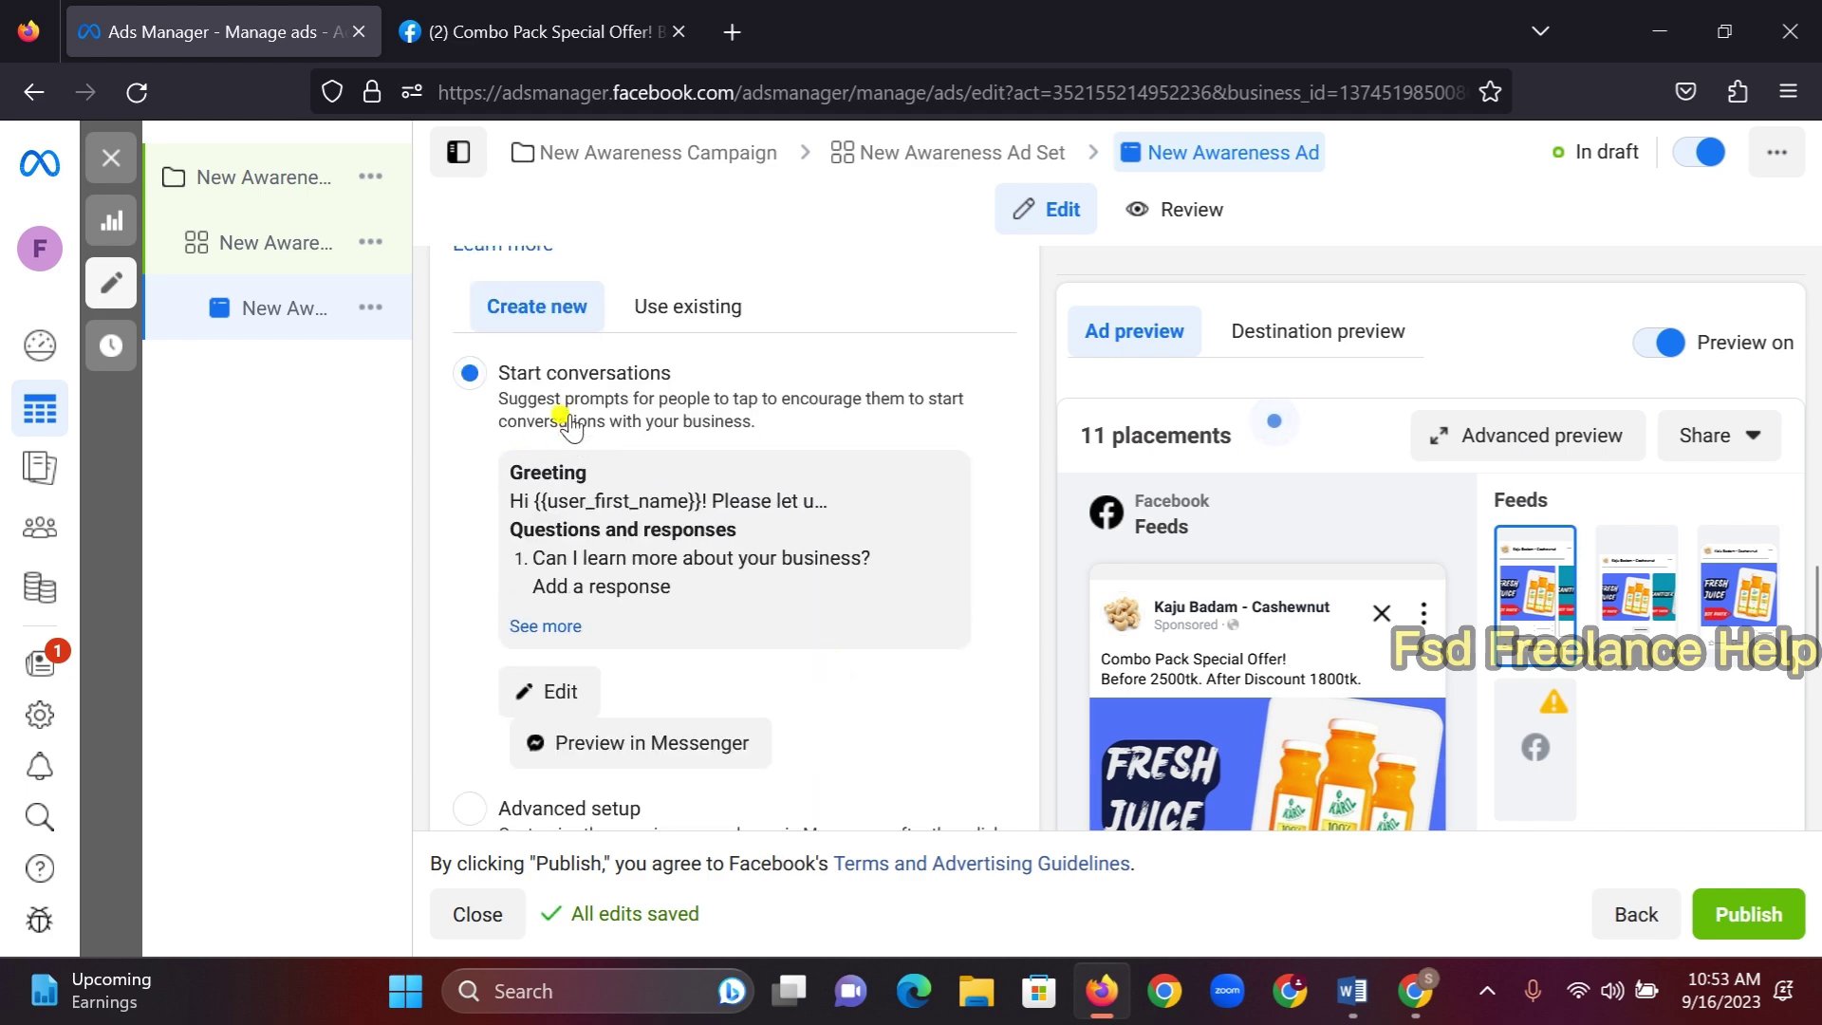